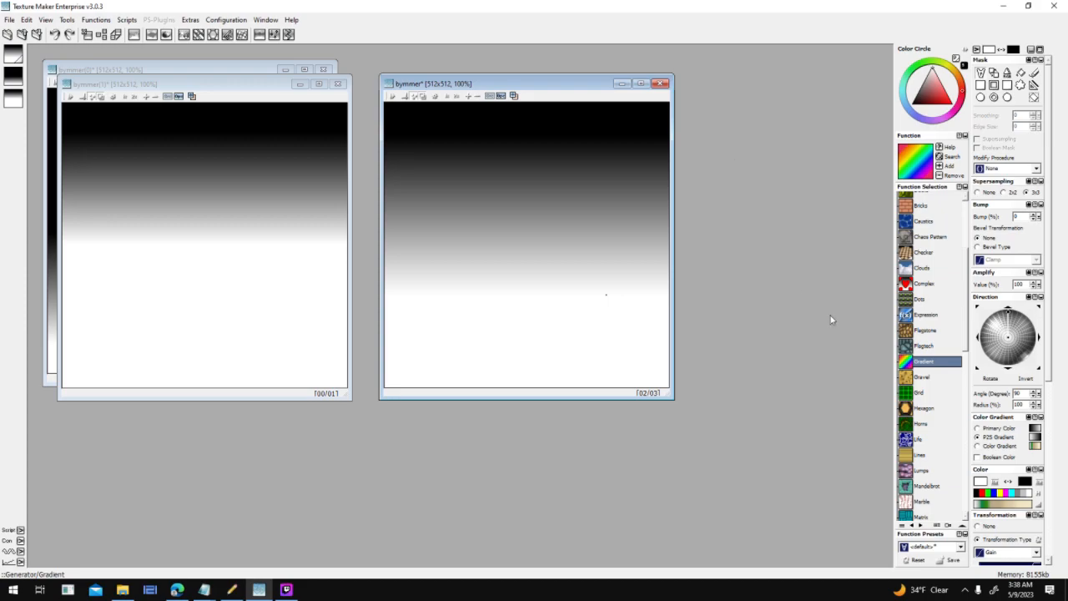
# Step: Switch to 001 Game Creator to examine the glow sprite in the Graphic Editor, and return to Texture Maker to review the gradient's settings
pyautogui.click(232, 589)
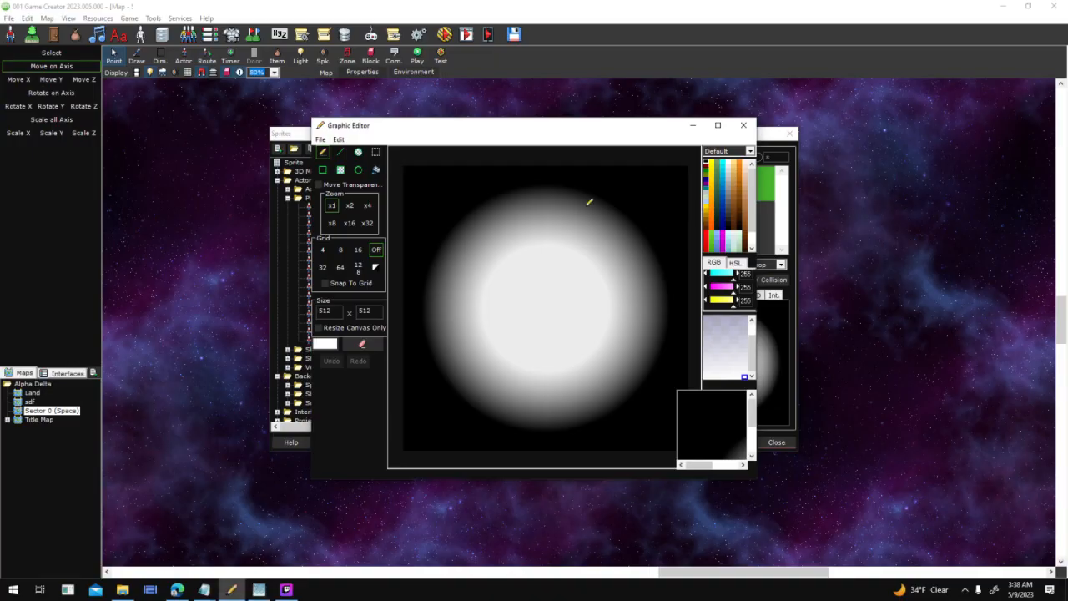
pyautogui.click(257, 590)
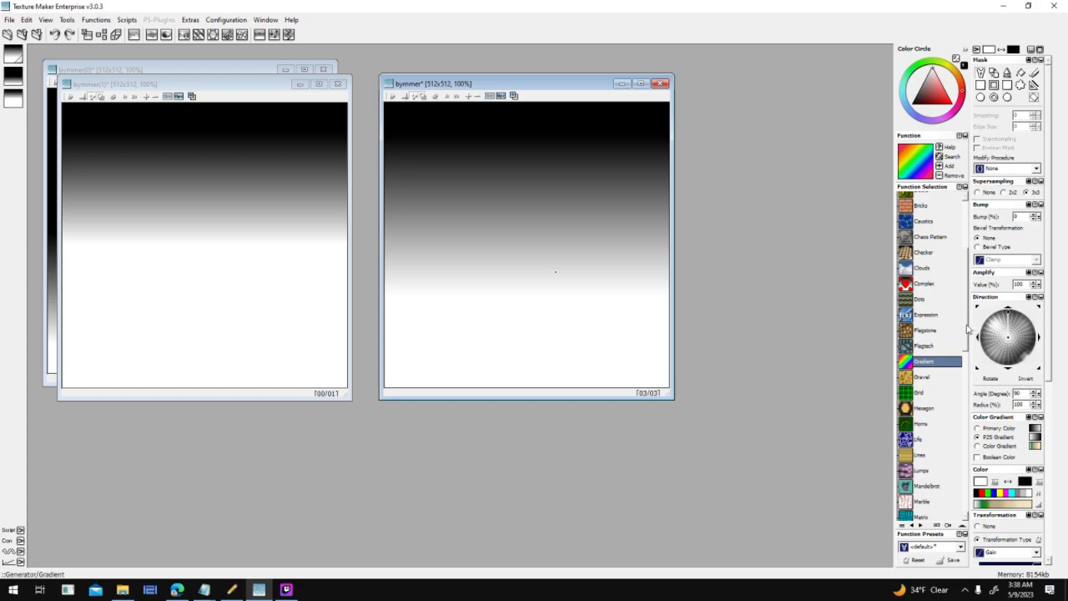
pyautogui.scroll(-5, 1043, 436)
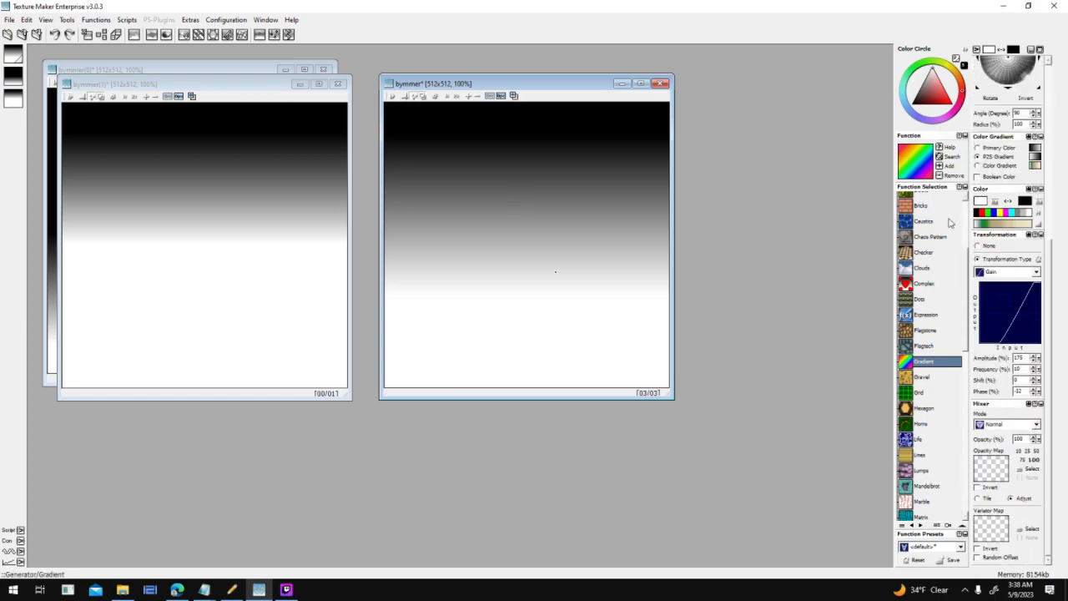
pyautogui.scroll(2, 809, 256)
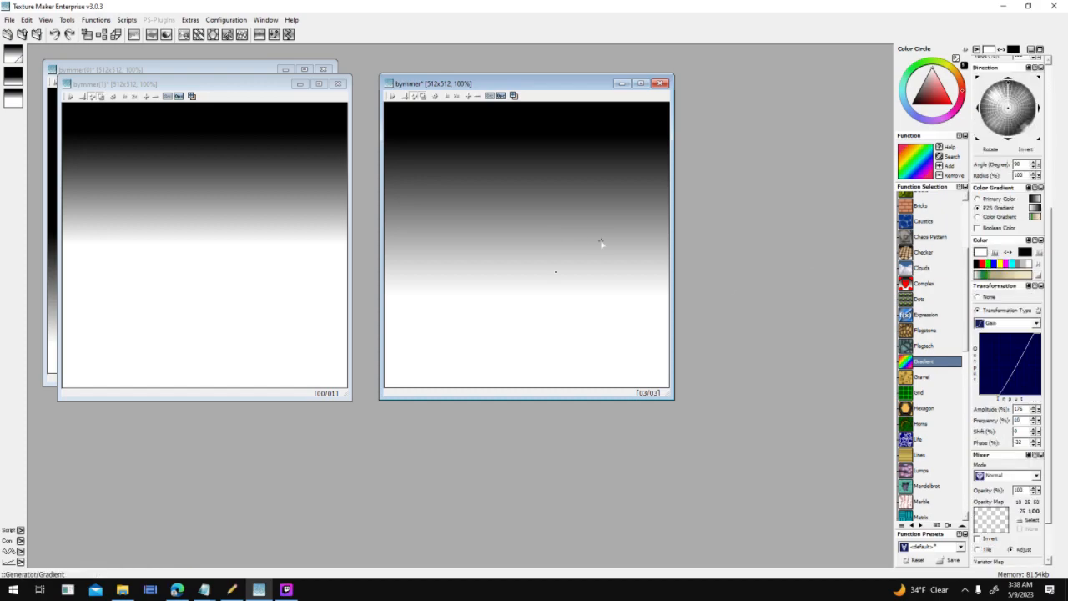
# Step: Try rendering the gradient on the bymmer texture at a 270-degree direction, and restore it to 90 degrees
pyautogui.doubleClick(925, 368)
pyautogui.click(1008, 139)
pyautogui.click(613, 246)
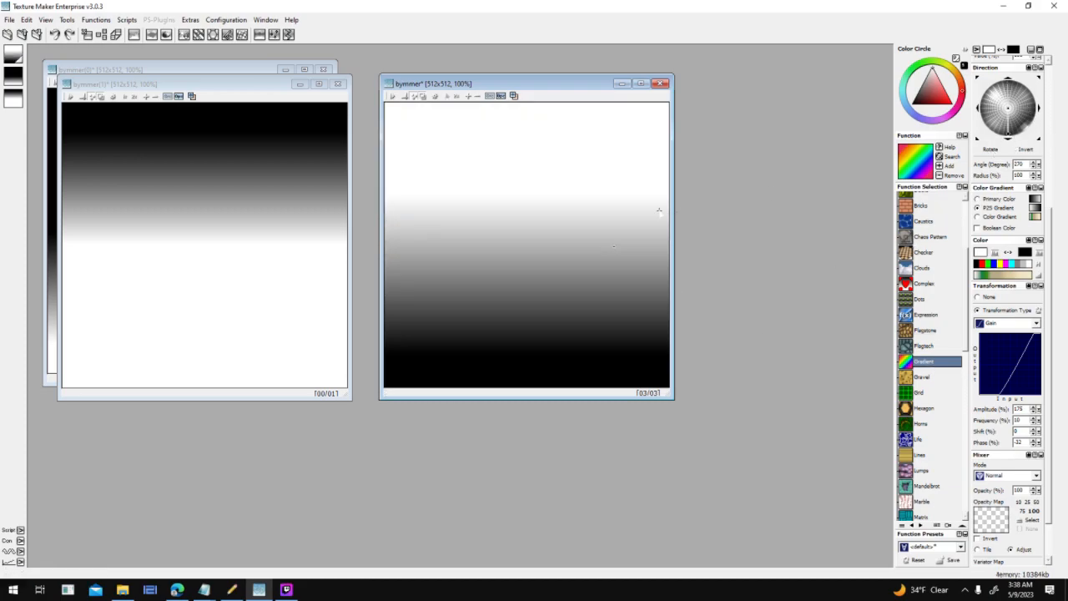
pyautogui.click(1008, 78)
pyautogui.click(604, 236)
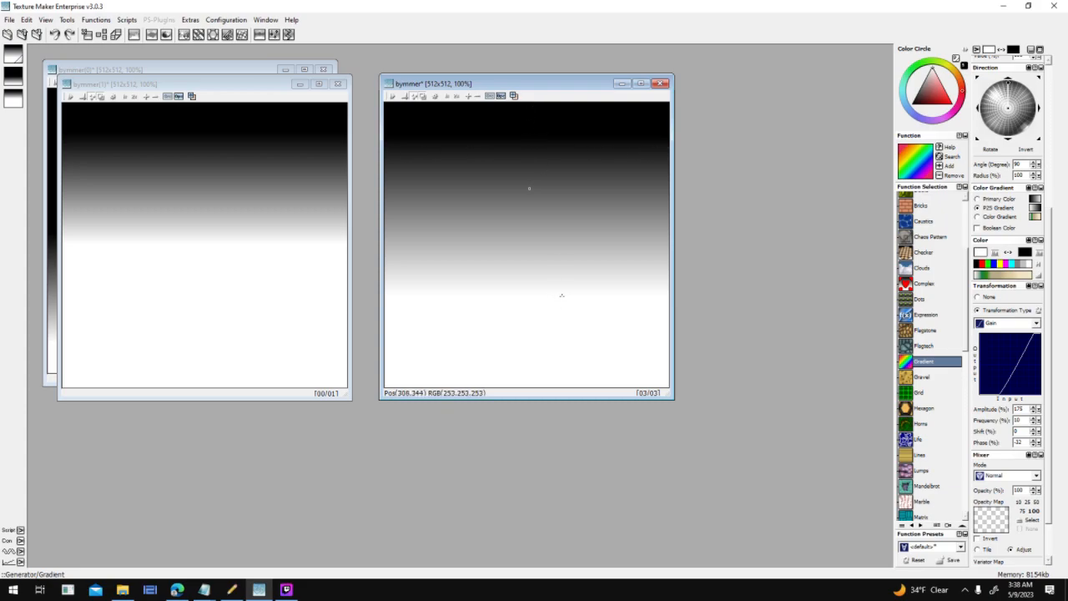
# Step: Try a different amplitude for the gradient's Gain transformation, and return it to 175%
pyautogui.click(1034, 411)
pyautogui.click(1033, 411)
pyautogui.click(1034, 412)
pyautogui.click(1034, 412)
pyautogui.click(1033, 407)
pyautogui.click(1034, 407)
pyautogui.click(1034, 407)
pyautogui.click(1034, 407)
pyautogui.click(1034, 408)
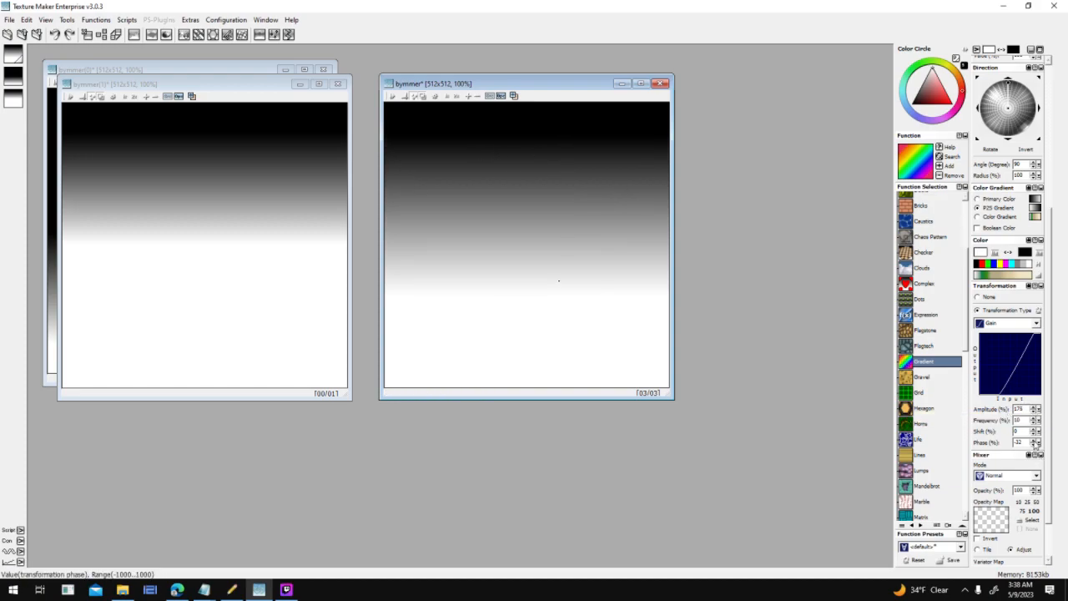
# Step: Lower the phase of the gradient's Gain transformation to -38% and re-render the bymmer texture
pyautogui.click(1035, 443)
pyautogui.click(1035, 443)
pyautogui.click(1035, 445)
pyautogui.click(1034, 445)
pyautogui.click(1035, 445)
pyautogui.click(1035, 445)
pyautogui.click(1035, 444)
pyautogui.click(1035, 445)
pyautogui.click(1034, 444)
pyautogui.click(1034, 445)
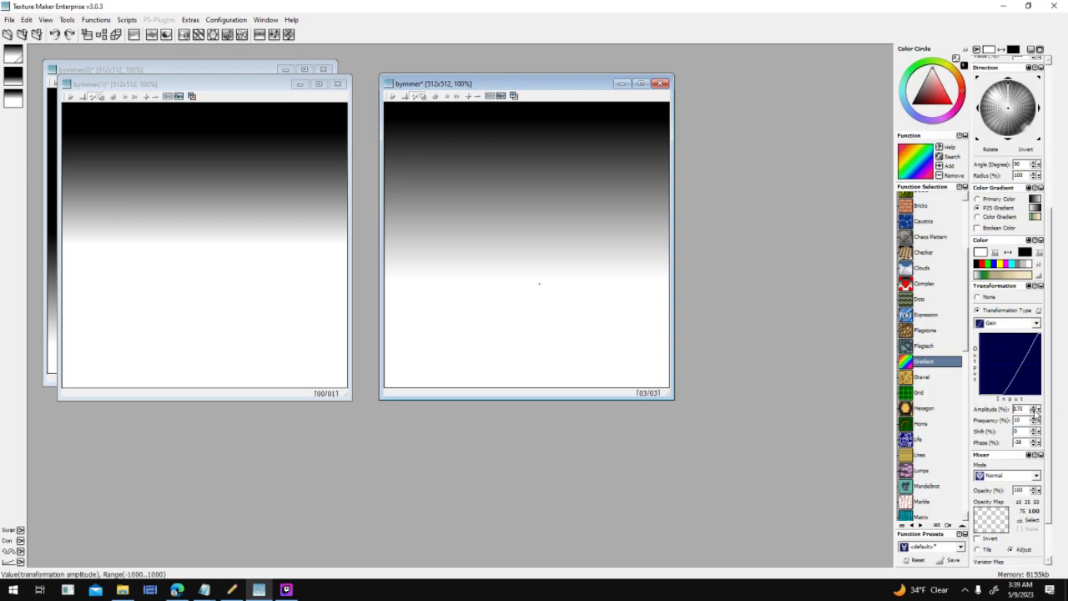
# Step: Fine-tune the Gain transformation to an amplitude of 165% and a phase of -38%, re-rendering the bymmer texture
pyautogui.click(1035, 412)
pyautogui.click(1036, 413)
pyautogui.click(1035, 412)
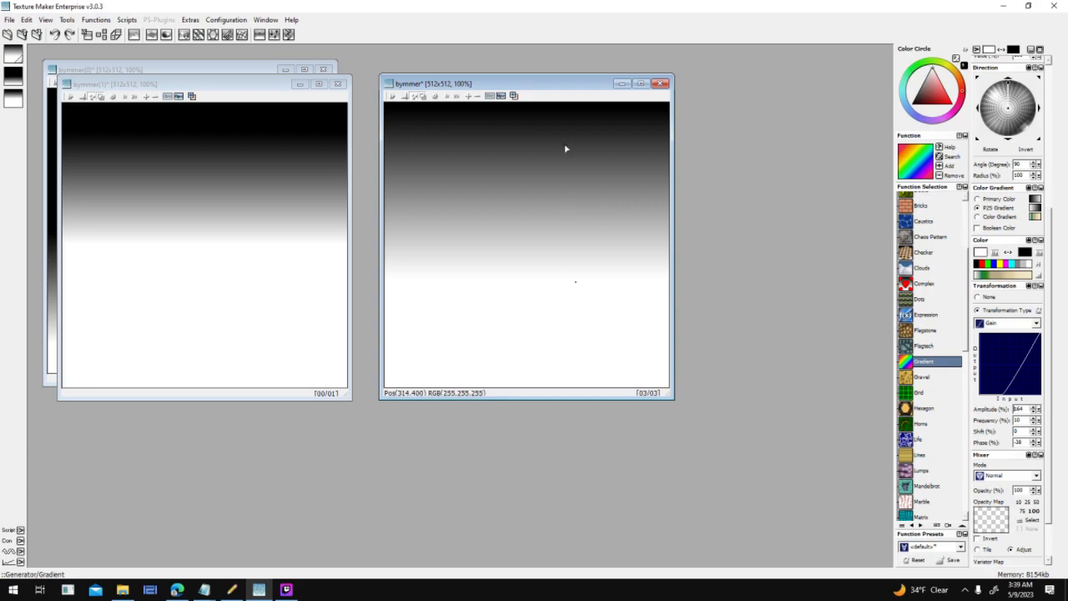
pyautogui.click(1033, 445)
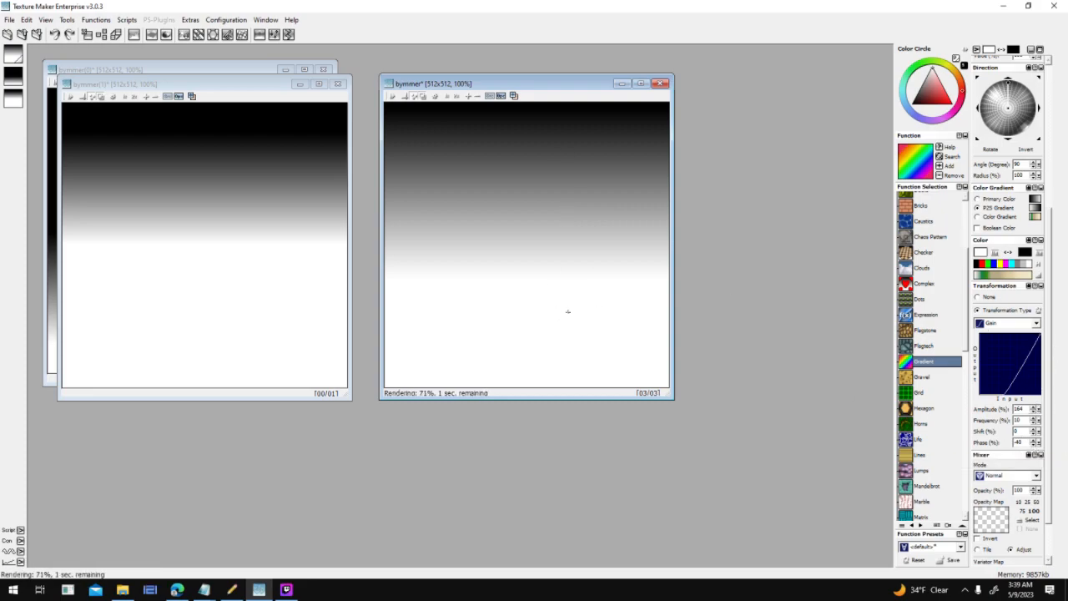
pyautogui.click(1035, 440)
pyautogui.click(1036, 408)
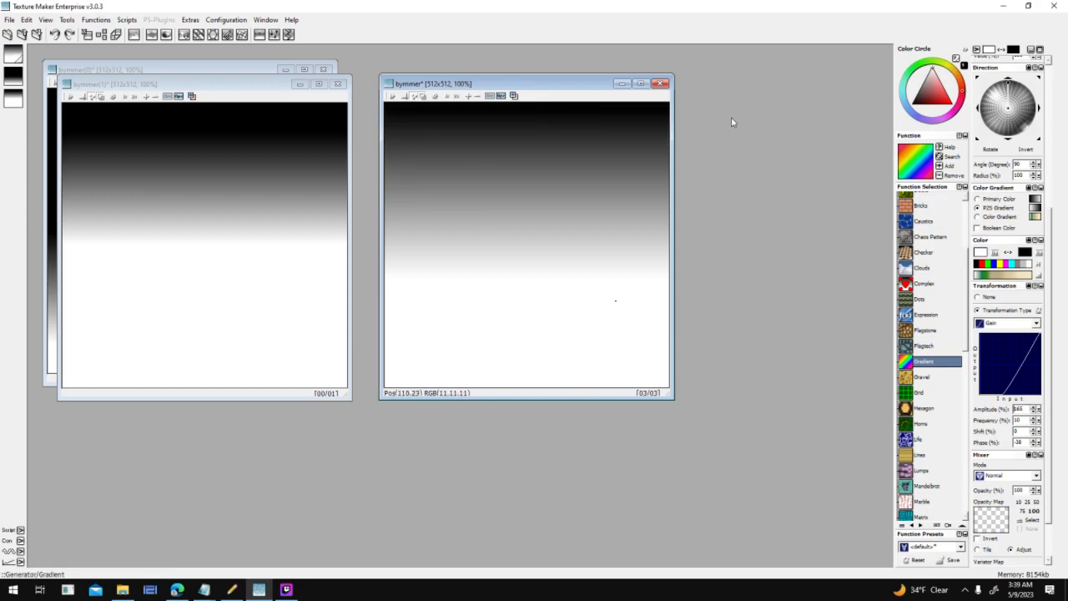
# Step: Try the Translate function To Circle on the bymmer texture, and undo it
pyautogui.moveTo(968, 342); pyautogui.dragTo(968, 511)
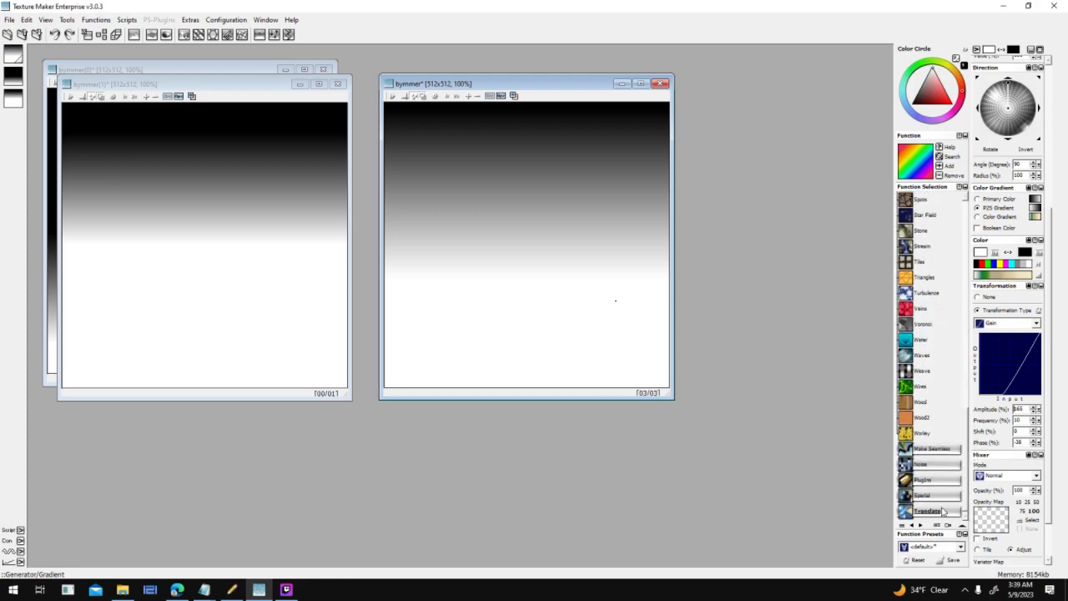
pyautogui.click(946, 511)
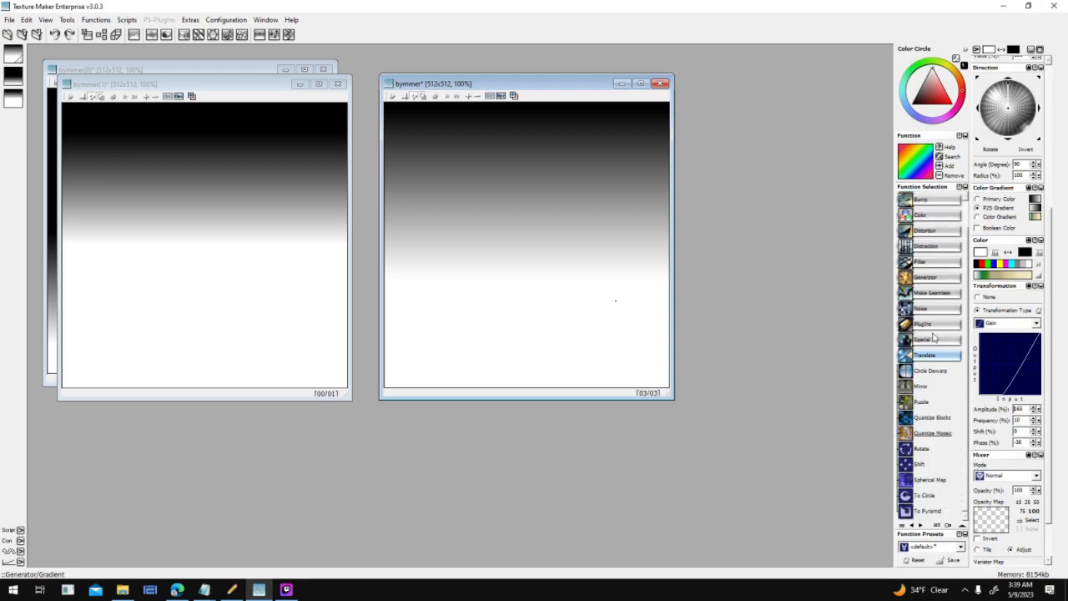
pyautogui.click(924, 496)
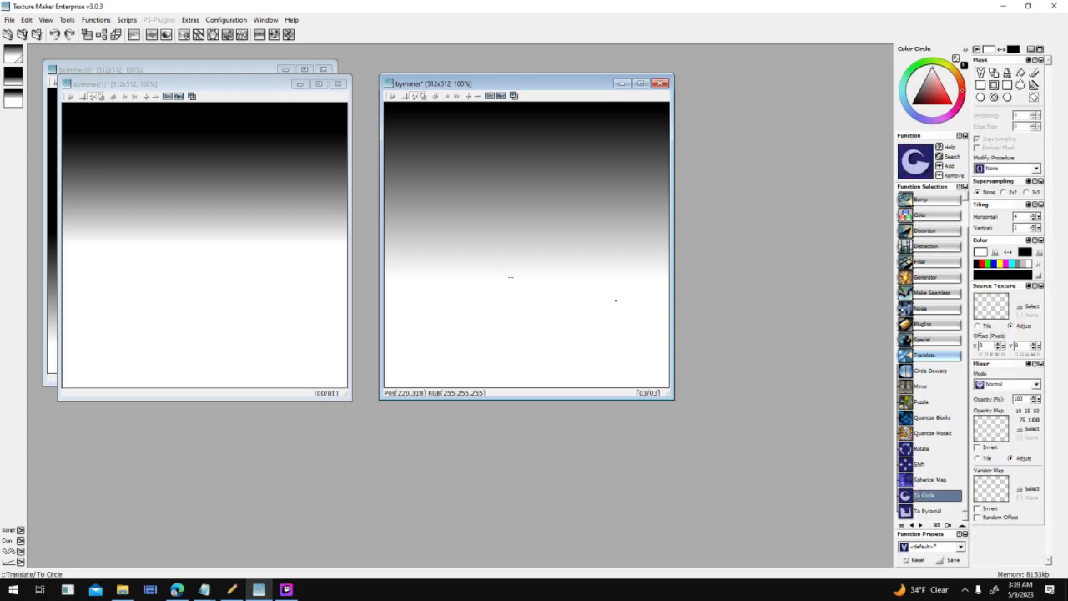
pyautogui.click(510, 276)
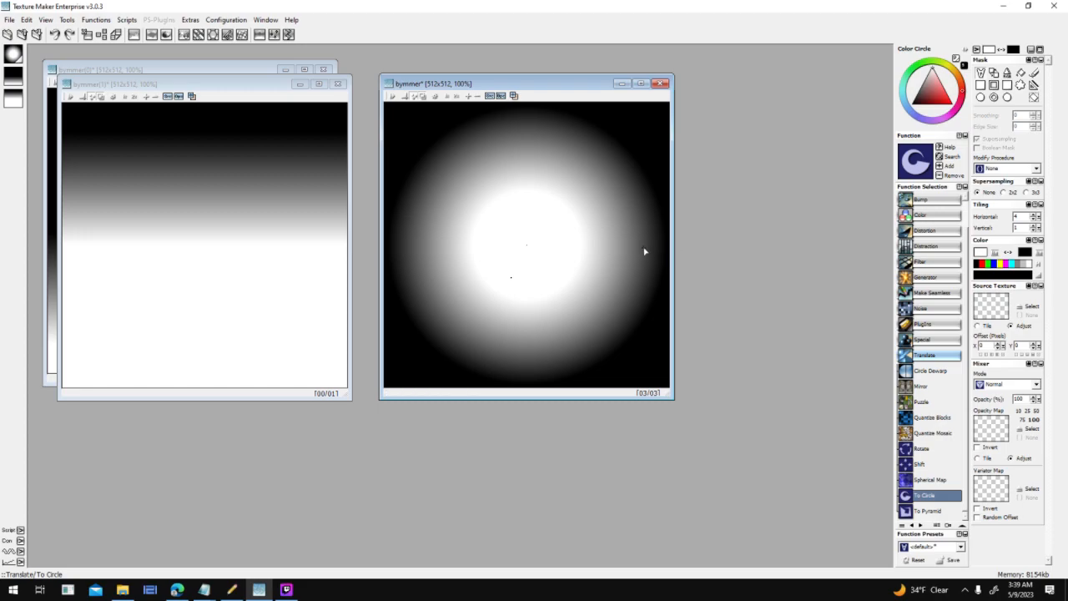
pyautogui.hotkey('ctrl', 'z')
# Step: Return to the Gradient generator, set its Gain phase to -40%, and re-render the bymmer texture
pyautogui.click(926, 277)
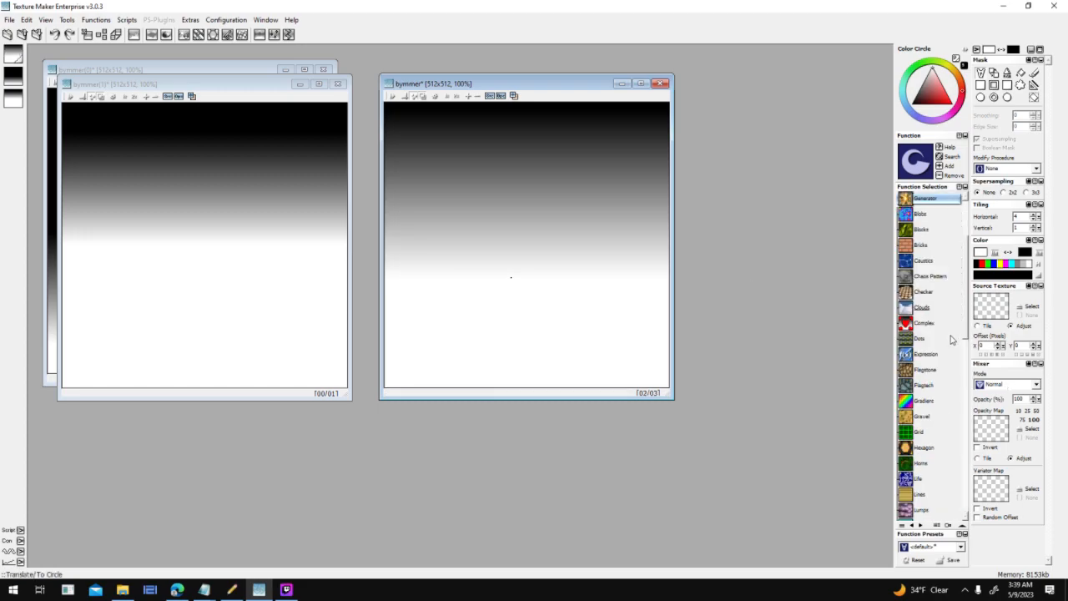
pyautogui.scroll(-2, 948, 367)
pyautogui.scroll(-3, 948, 369)
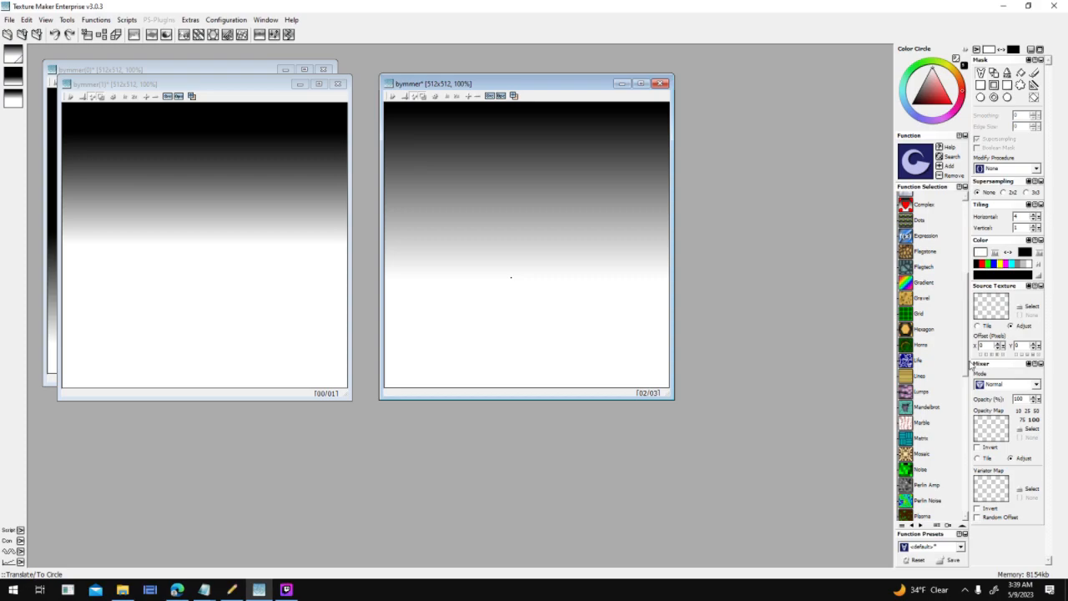
pyautogui.moveTo(965, 380); pyautogui.dragTo(969, 326)
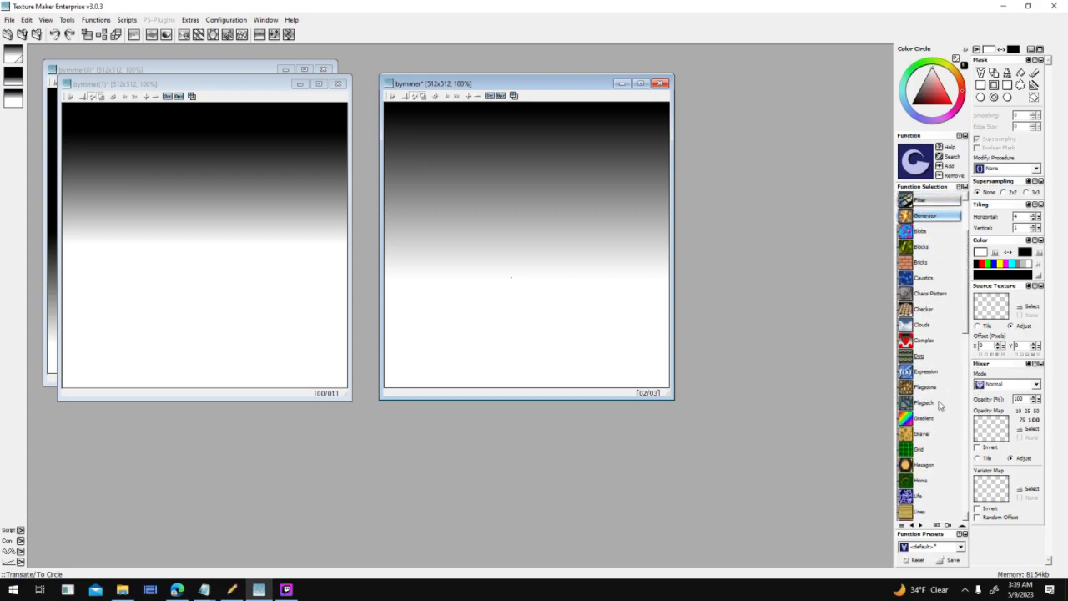
pyautogui.click(925, 418)
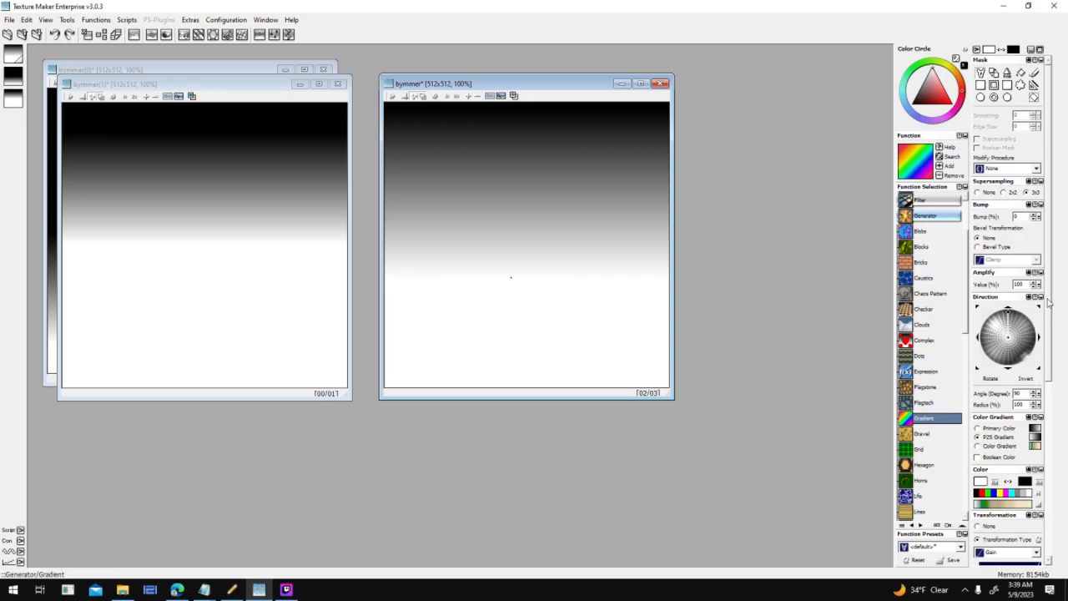
pyautogui.moveTo(1049, 336); pyautogui.dragTo(1049, 464)
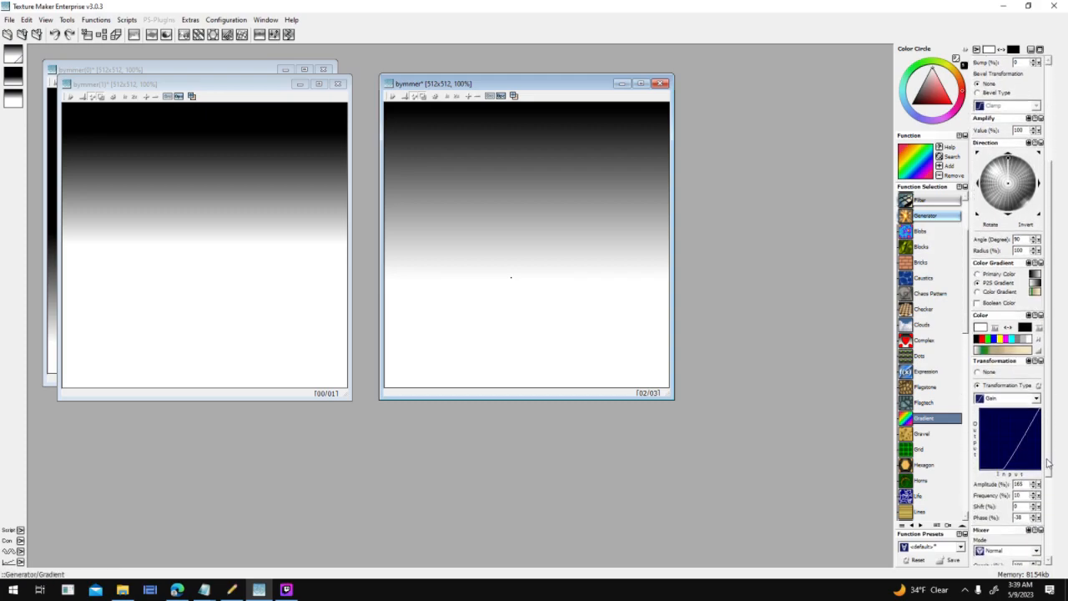
pyautogui.click(1035, 515)
pyautogui.click(1033, 520)
pyautogui.click(1033, 520)
pyautogui.click(1033, 520)
pyautogui.click(568, 296)
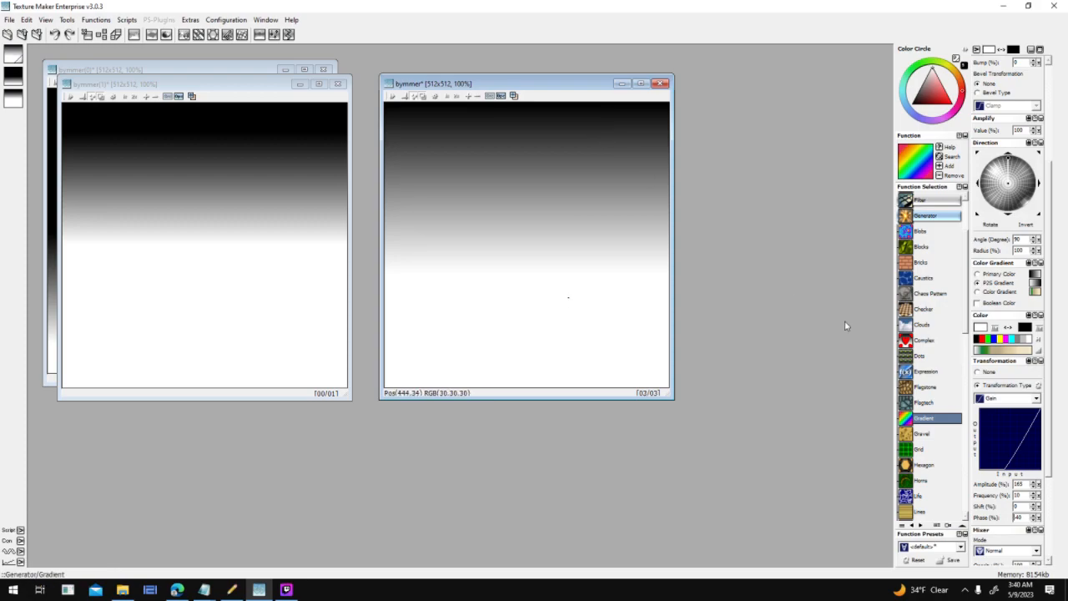
# Step: Lower the Gain transformation's amplitude to 160% and re-render the gradient on the bymmer texture
pyautogui.click(1036, 482)
pyautogui.click(1036, 483)
pyautogui.click(1034, 487)
pyautogui.click(1034, 486)
pyautogui.click(1034, 486)
pyautogui.click(1034, 487)
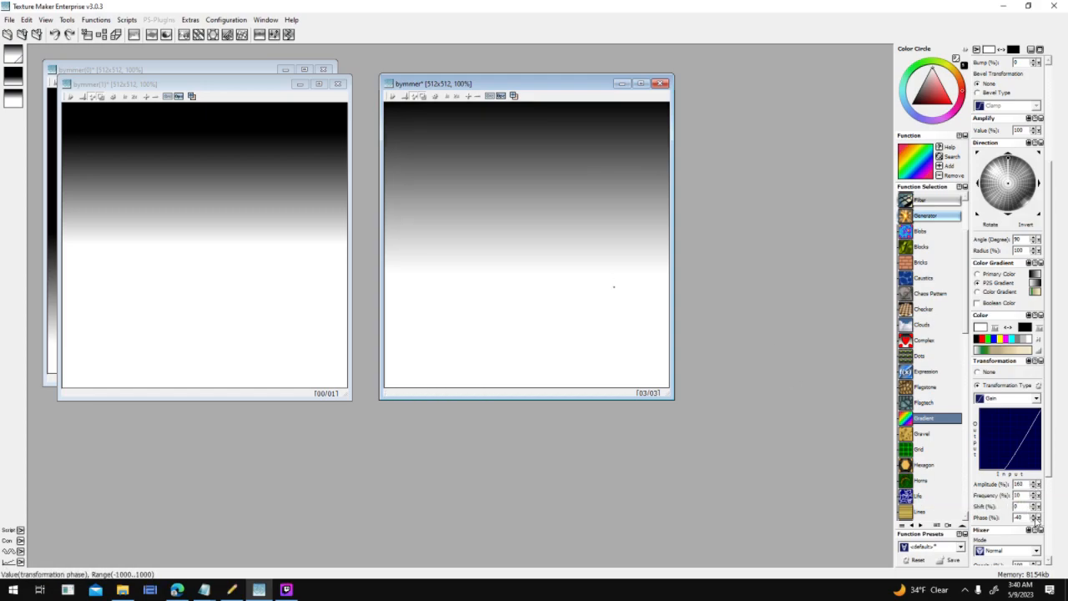
# Step: Set the Gain transformation's phase to -38% and its amplitude to 156%, and render the gradient again
pyautogui.click(1036, 515)
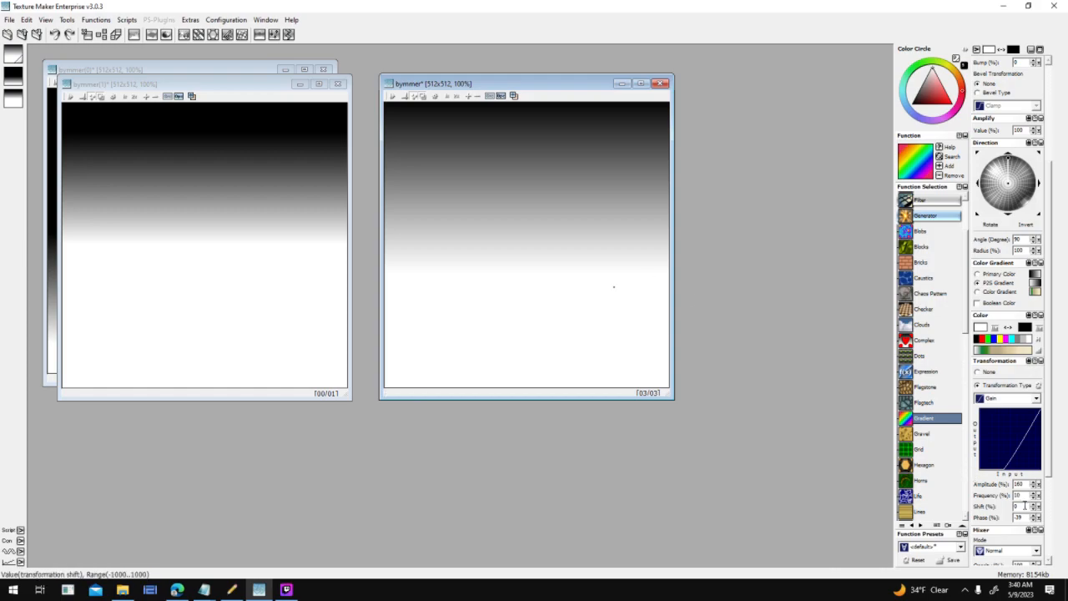
pyautogui.click(1035, 515)
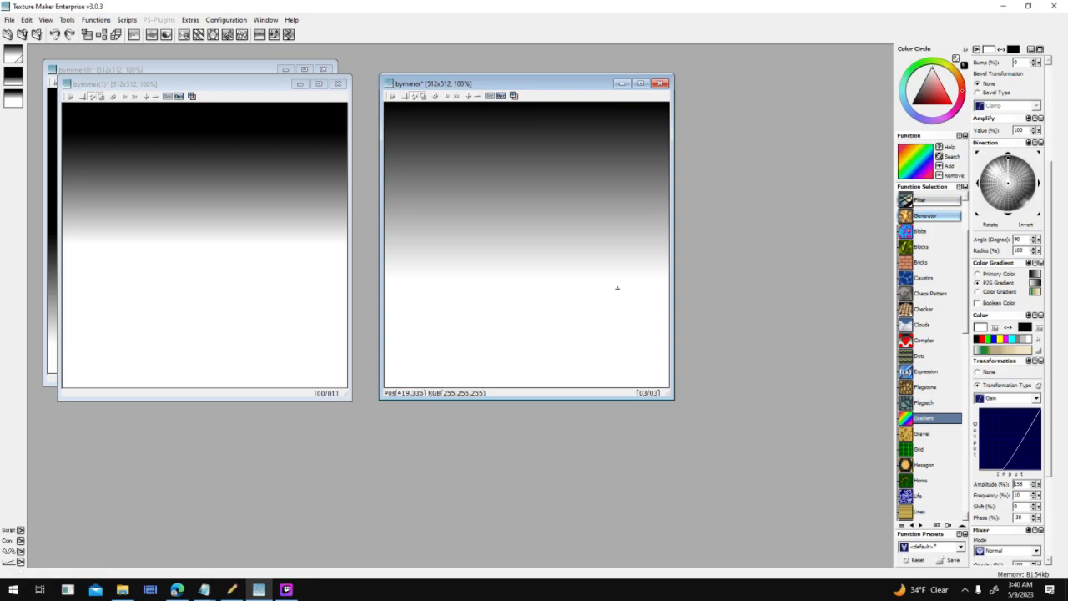
pyautogui.click(1036, 487)
pyautogui.click(1036, 488)
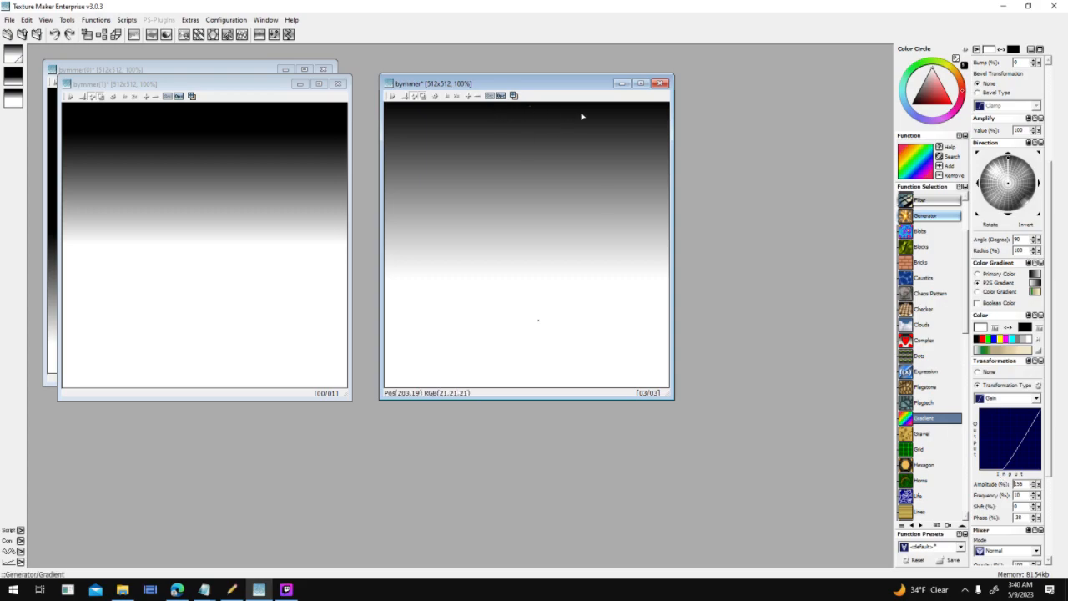
# Step: Turn the linear gradient on the bymmer texture into a round glow with the Translate function To Circle
pyautogui.click(966, 470)
pyautogui.click(965, 506)
pyautogui.click(965, 506)
pyautogui.click(949, 512)
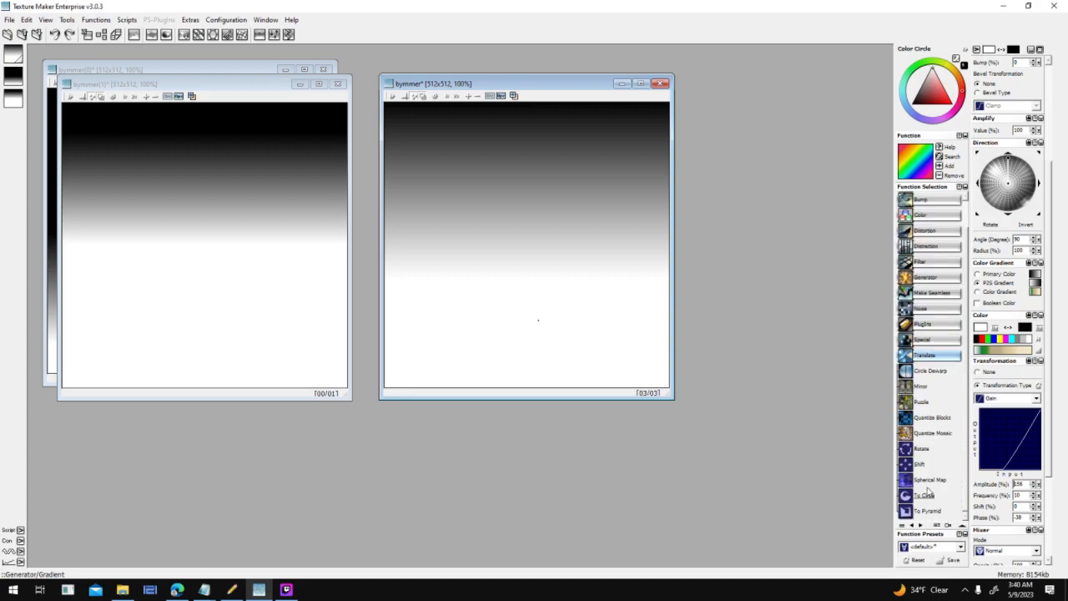
pyautogui.click(925, 496)
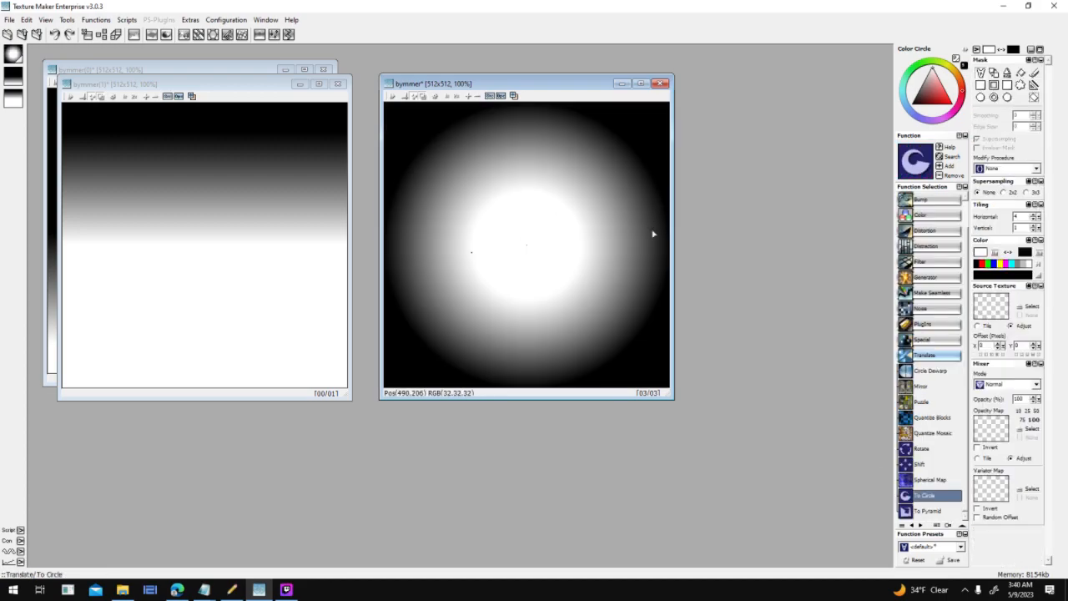
# Step: Shift the bymmer window slightly, compare its glow with the sprite in 001 Game Creator's Graphic Editor, and return to Texture Maker
pyautogui.moveTo(584, 87); pyautogui.dragTo(613, 83)
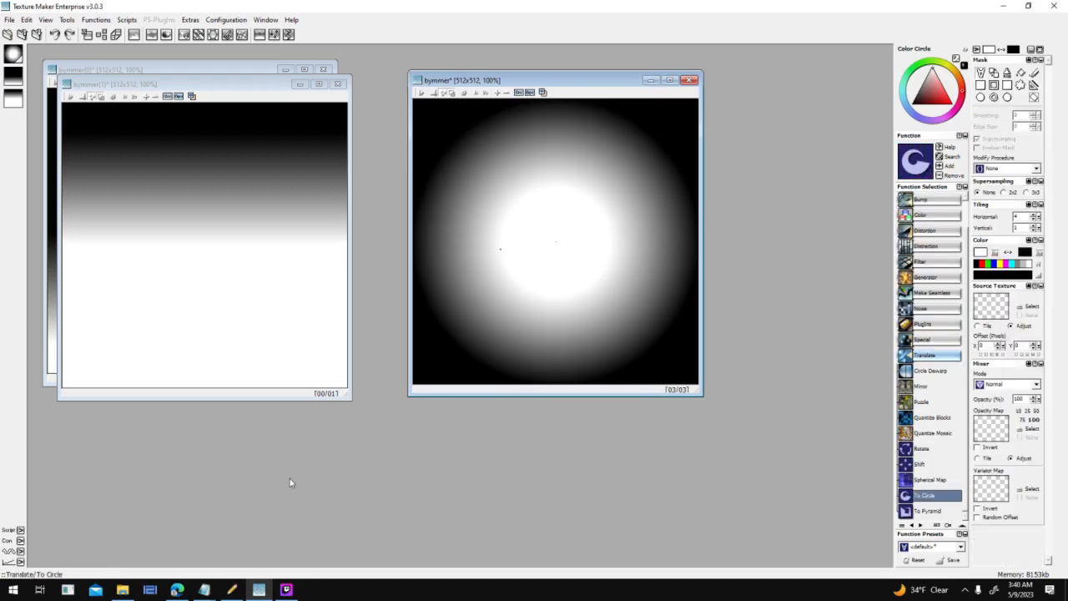
pyautogui.click(231, 590)
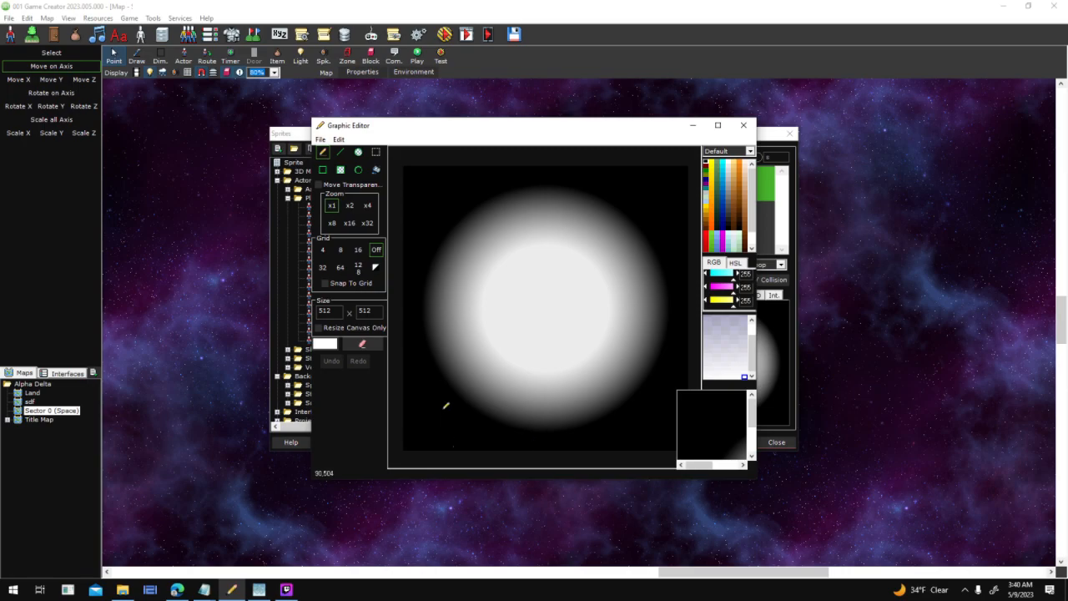
pyautogui.click(258, 589)
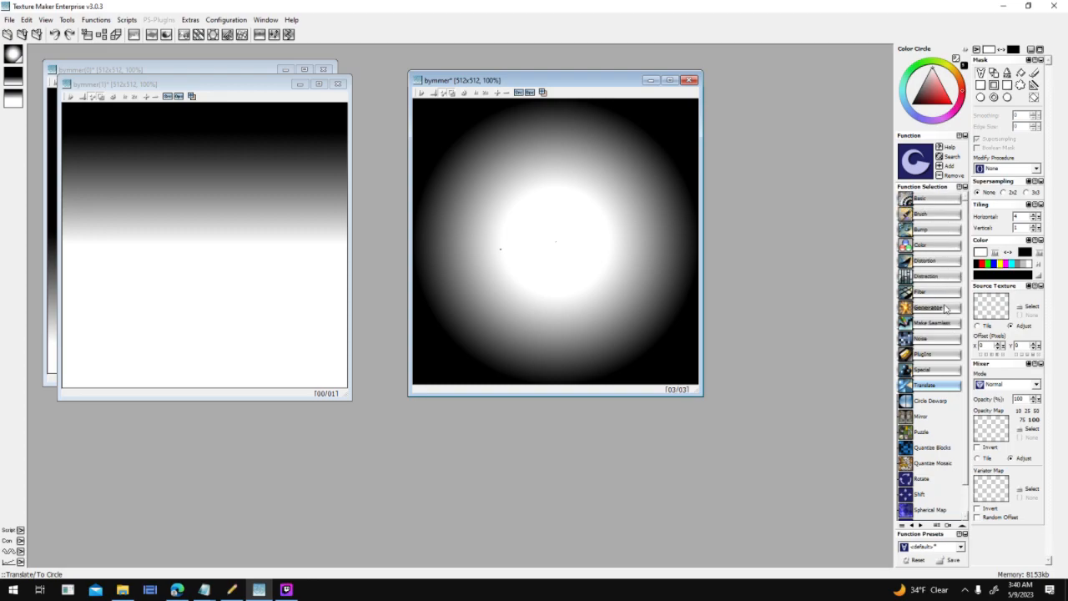
# Step: Save the Gradient generator's current settings as a preset named Planet Atmosphere, and open the preset list
pyautogui.click(926, 277)
pyautogui.click(924, 400)
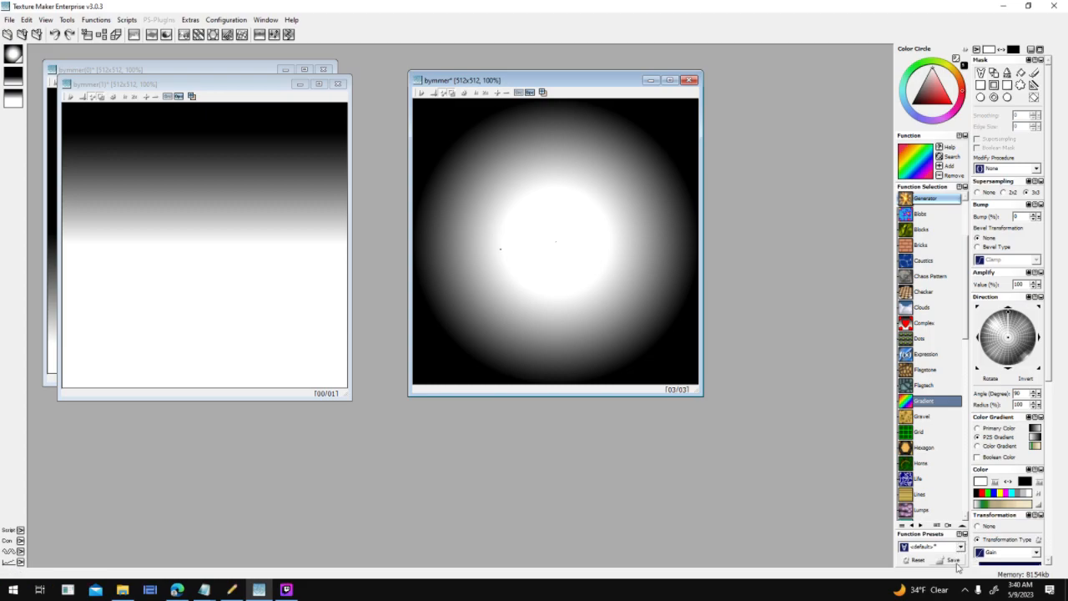
pyautogui.scroll(-3, 1020, 528)
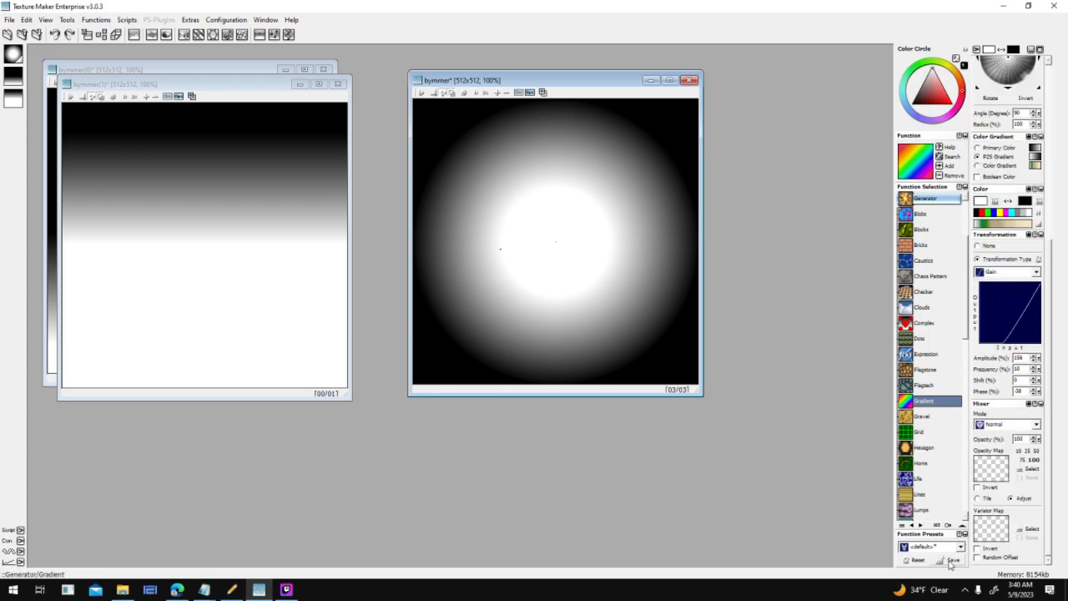
pyautogui.click(951, 560)
pyautogui.write('P')
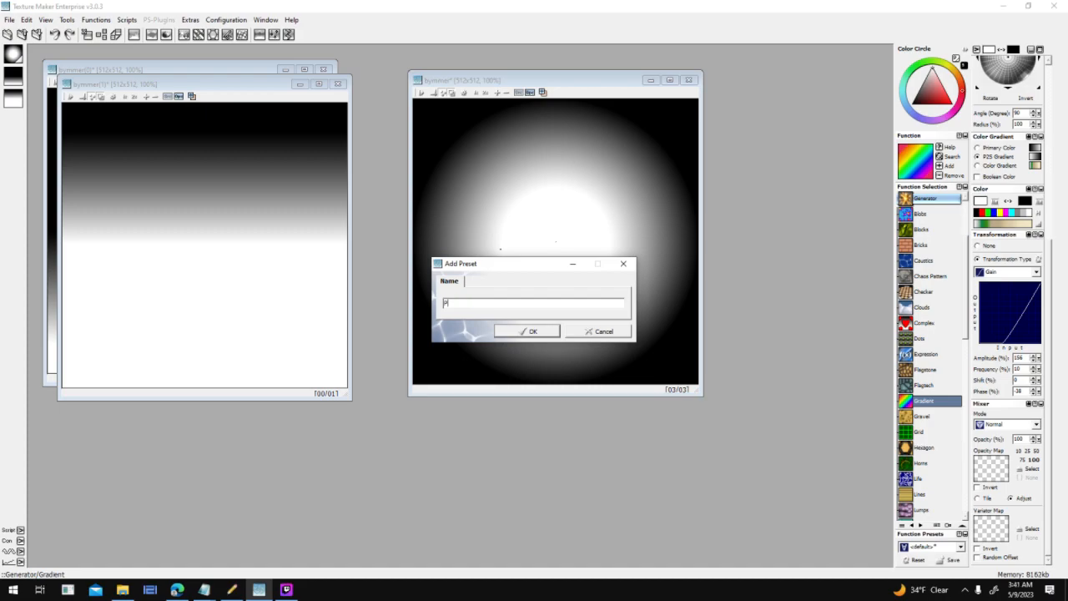
pyautogui.write('lanet Atmosphere')
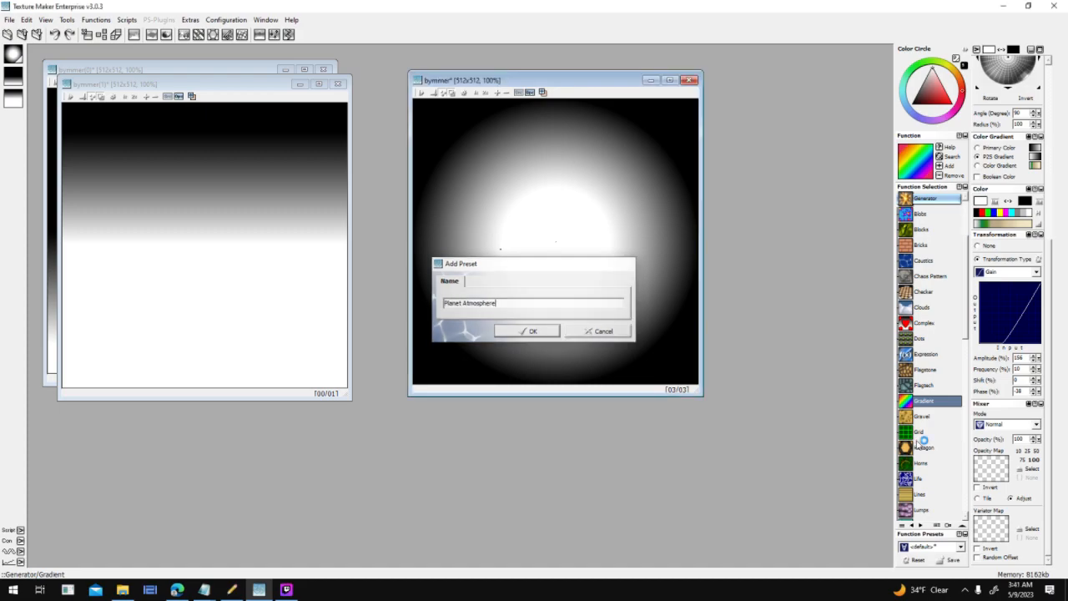
pyautogui.press('Return')
pyautogui.click(960, 546)
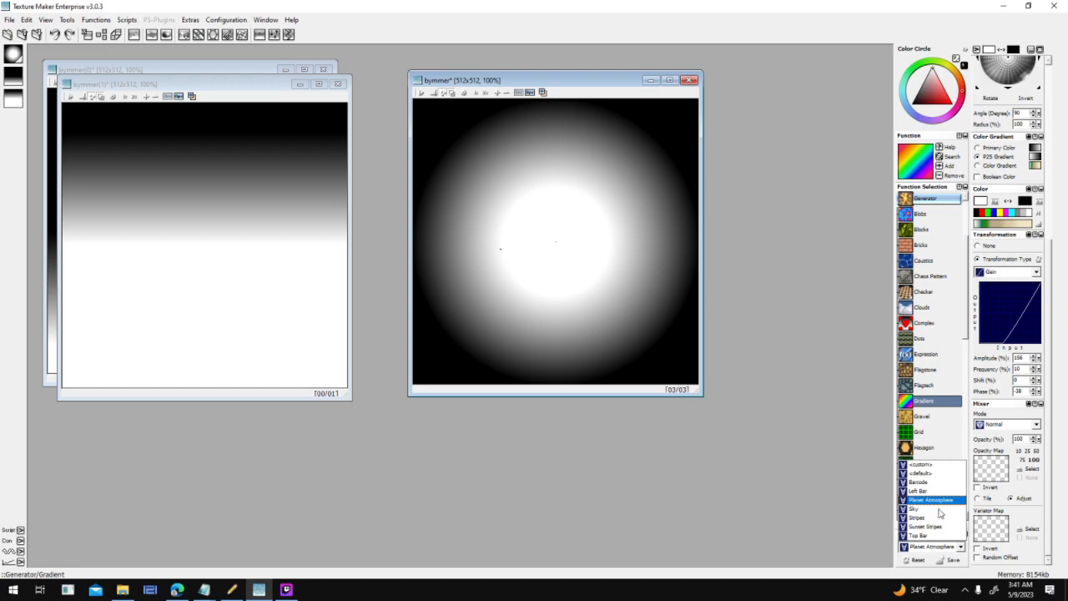
# Step: Dismiss the preset list and expand the Translate group of functions
pyautogui.click(786, 467)
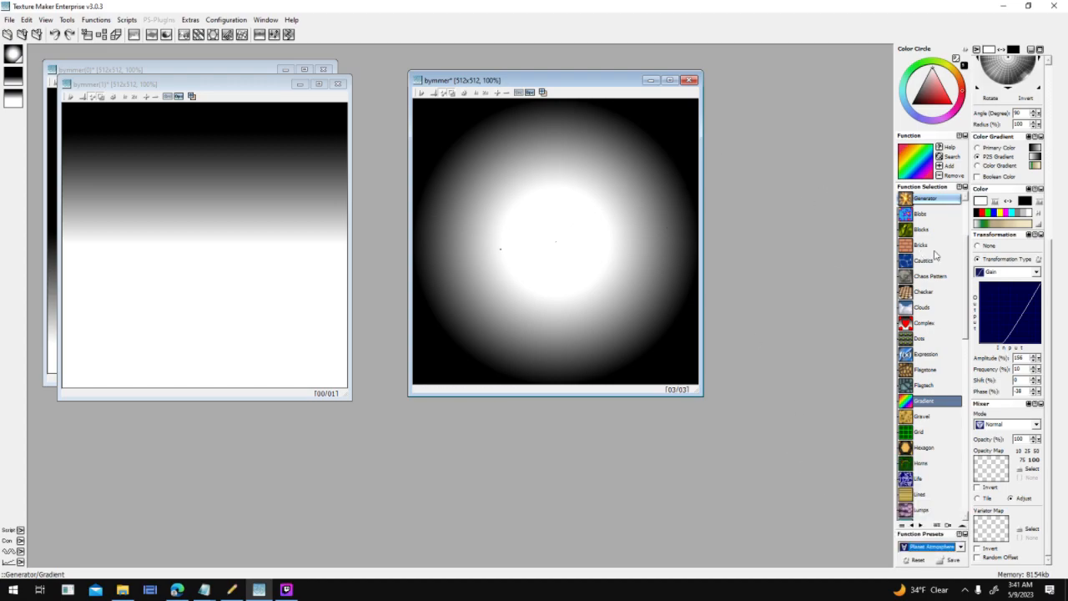
pyautogui.moveTo(966, 250); pyautogui.dragTo(969, 441)
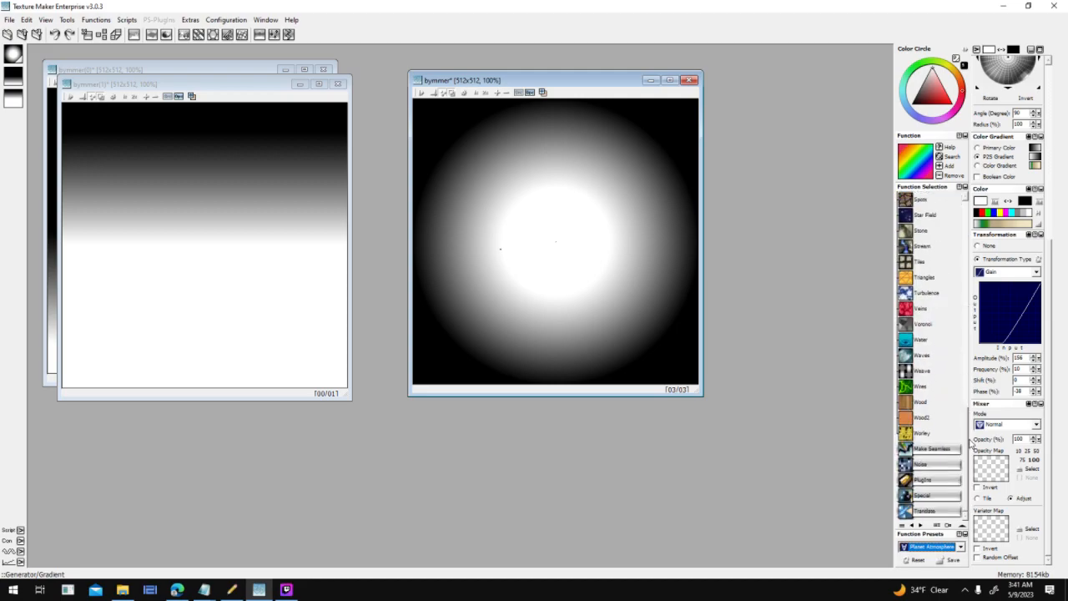
pyautogui.click(931, 510)
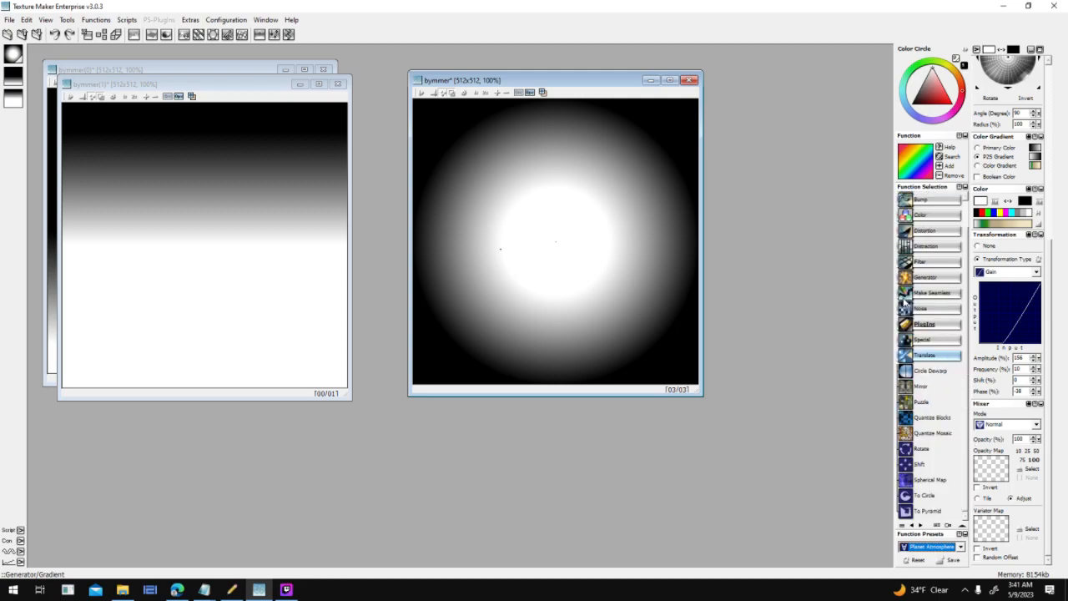
# Step: Reposition the bymmer(1) window lower so it no longer fully covers the bymmer(0) window behind it
pyautogui.moveTo(260, 86)
pyautogui.mouseDown()
pyautogui.moveTo(293, 196)
pyautogui.moveTo(254, 80)
pyautogui.mouseUp()
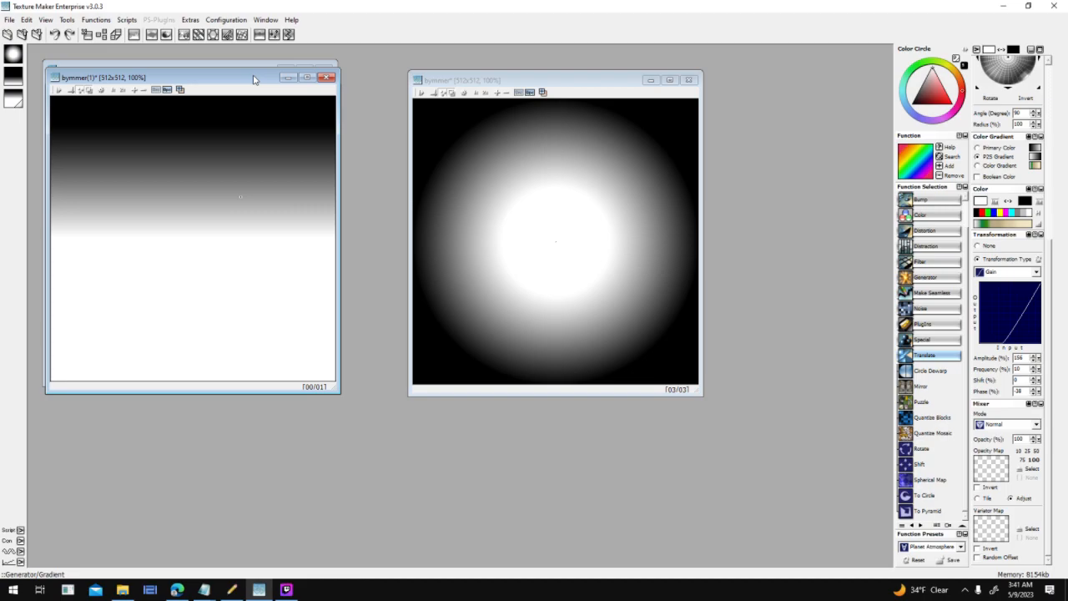
pyautogui.moveTo(254, 79); pyautogui.dragTo(263, 73)
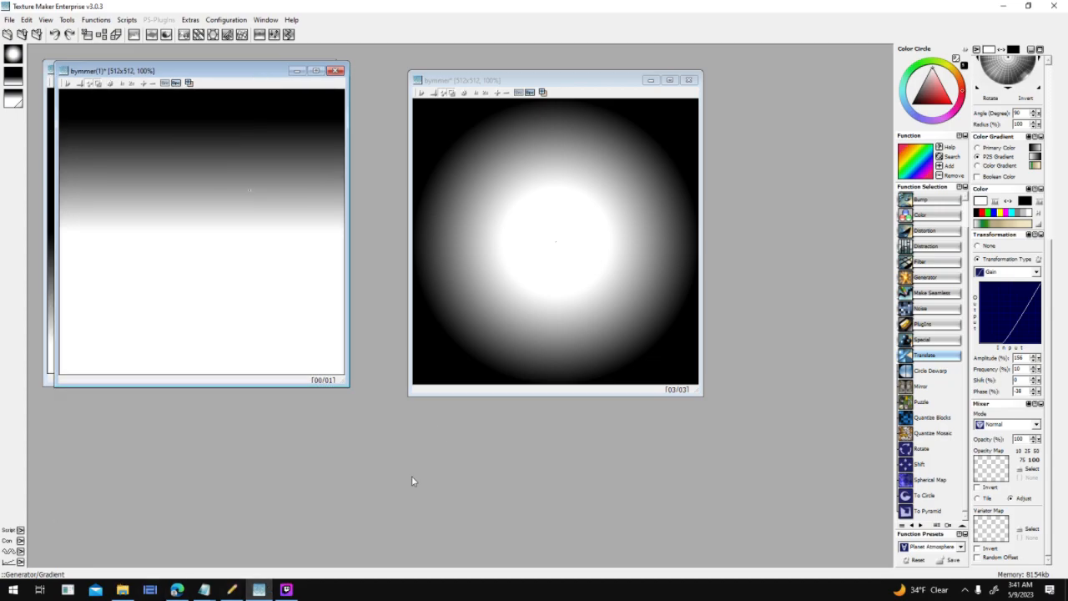
pyautogui.click(232, 589)
pyautogui.click(259, 589)
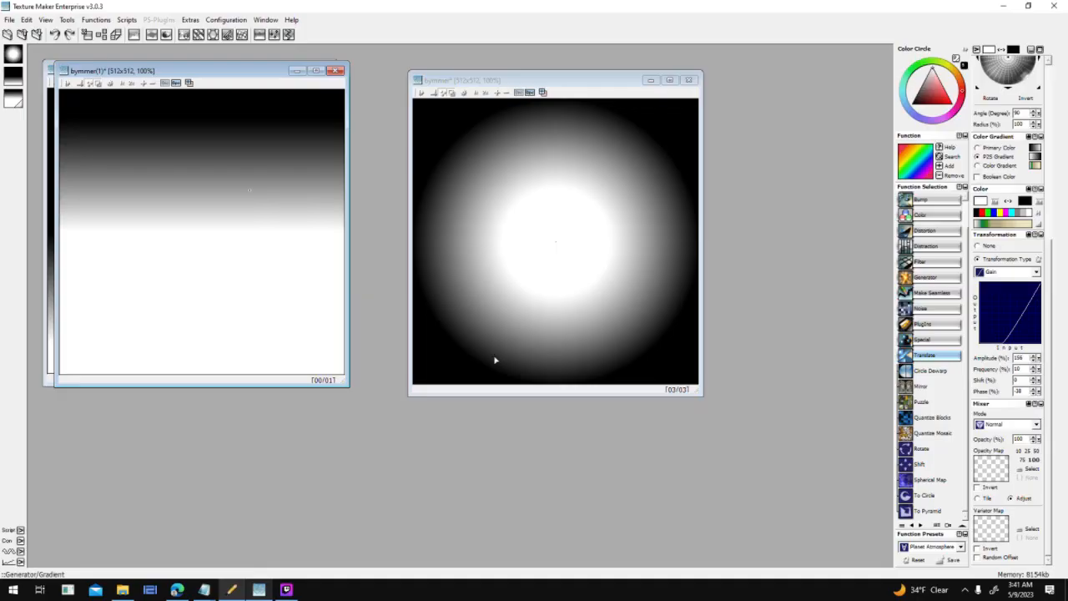
pyautogui.moveTo(276, 73); pyautogui.dragTo(305, 112)
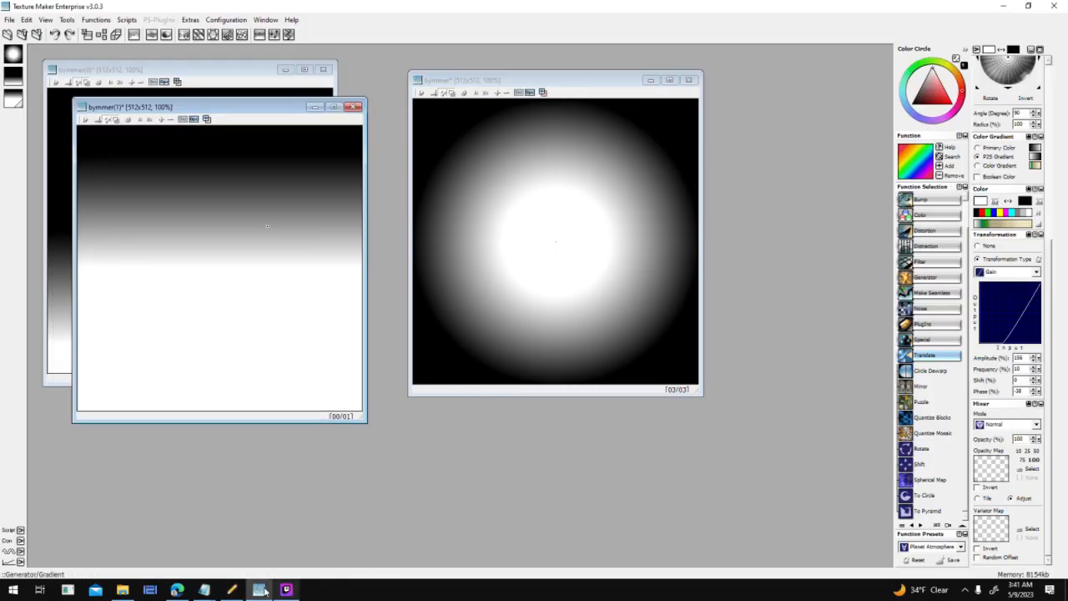
# Step: Switch to 001 Game Creator, close the open graphic, and open the Atmosphere_Large sprite's graphic in the Graphic Editor
pyautogui.click(232, 589)
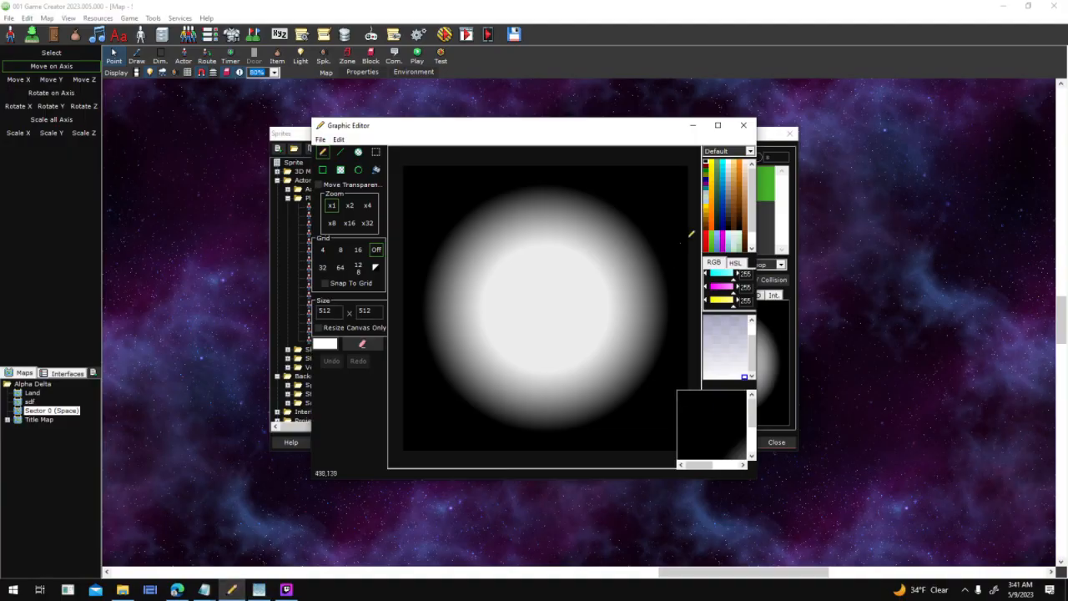
pyautogui.click(744, 125)
pyautogui.click(344, 224)
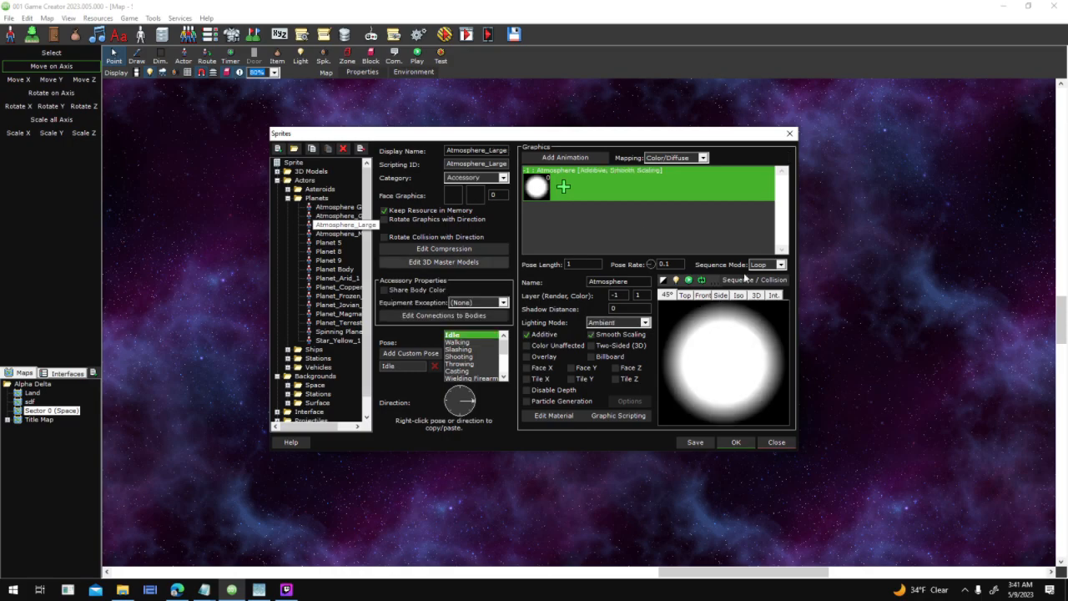
pyautogui.rightClick(536, 190)
pyautogui.click(605, 225)
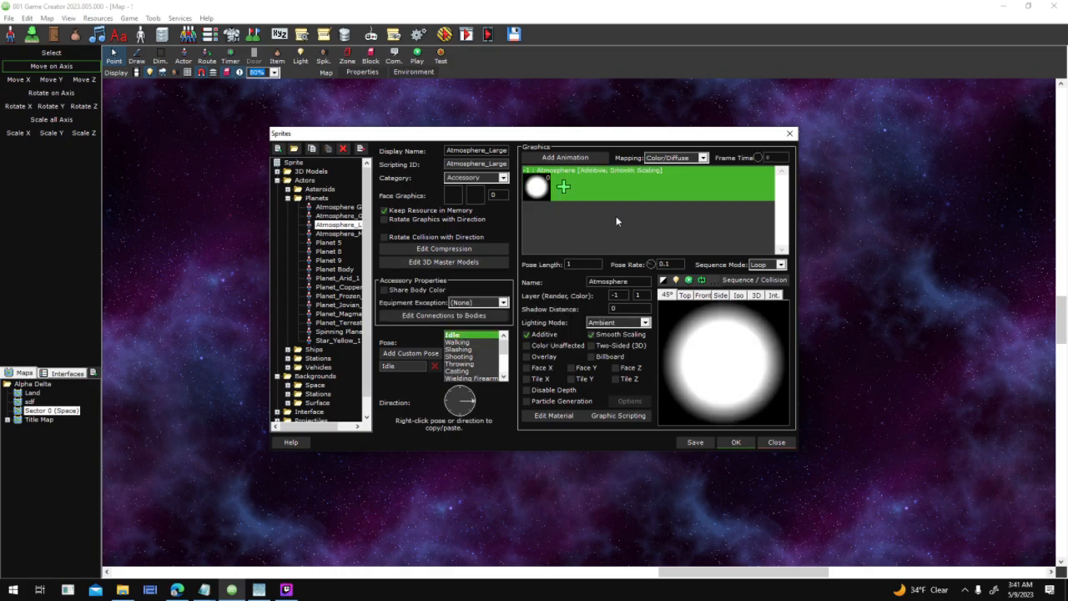
# Step: Examine the edge falloff of the Atmosphere_Large glow in the Graphic Editor, and return to Texture Maker
pyautogui.moveTo(654, 132); pyautogui.dragTo(812, 77)
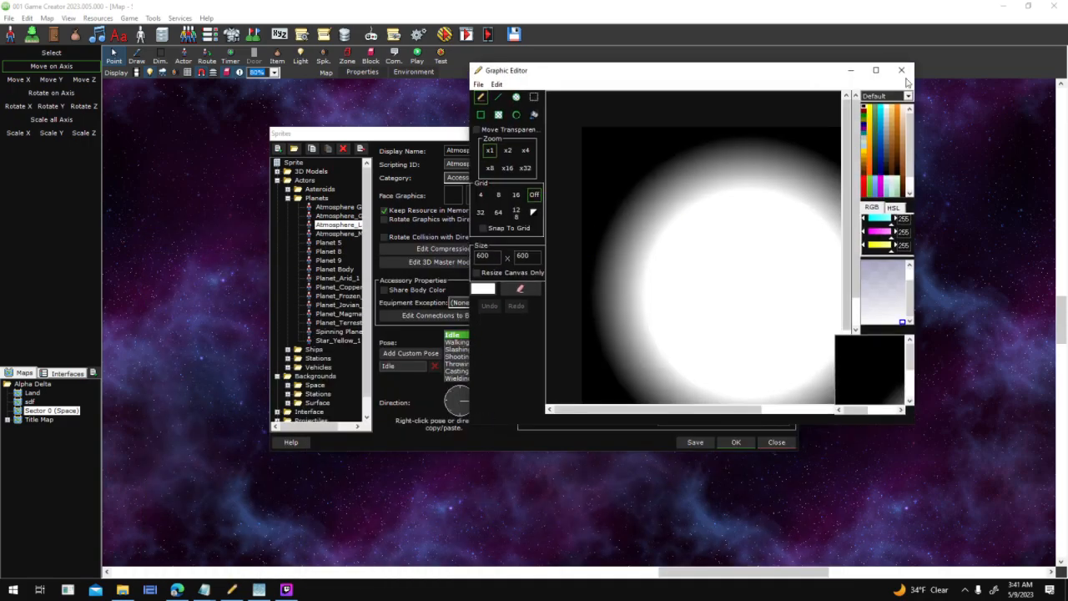
pyautogui.scroll(1, 668, 234)
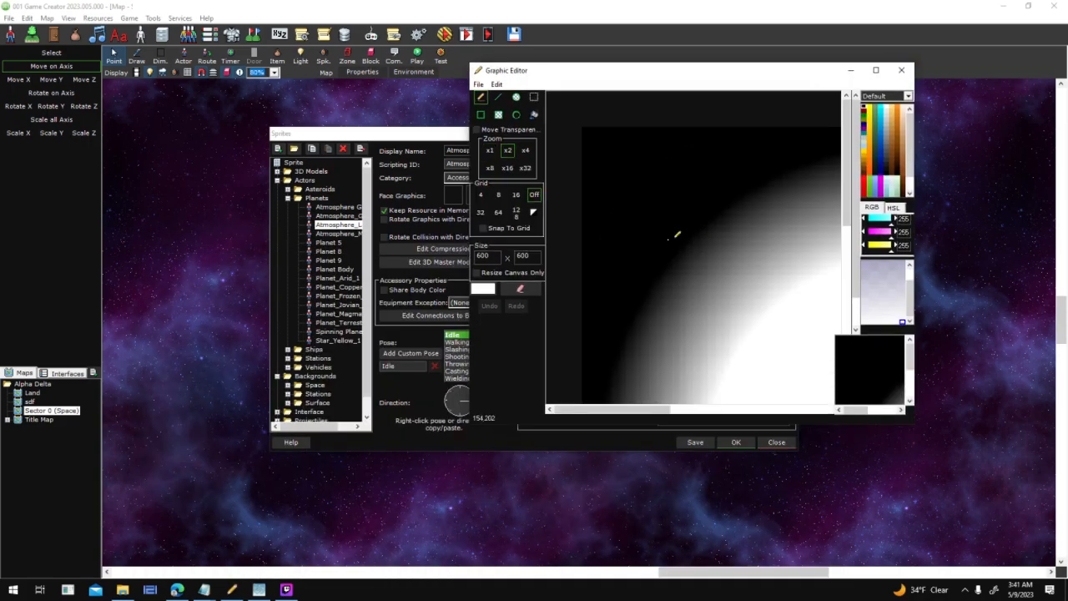
pyautogui.scroll(-1, 688, 223)
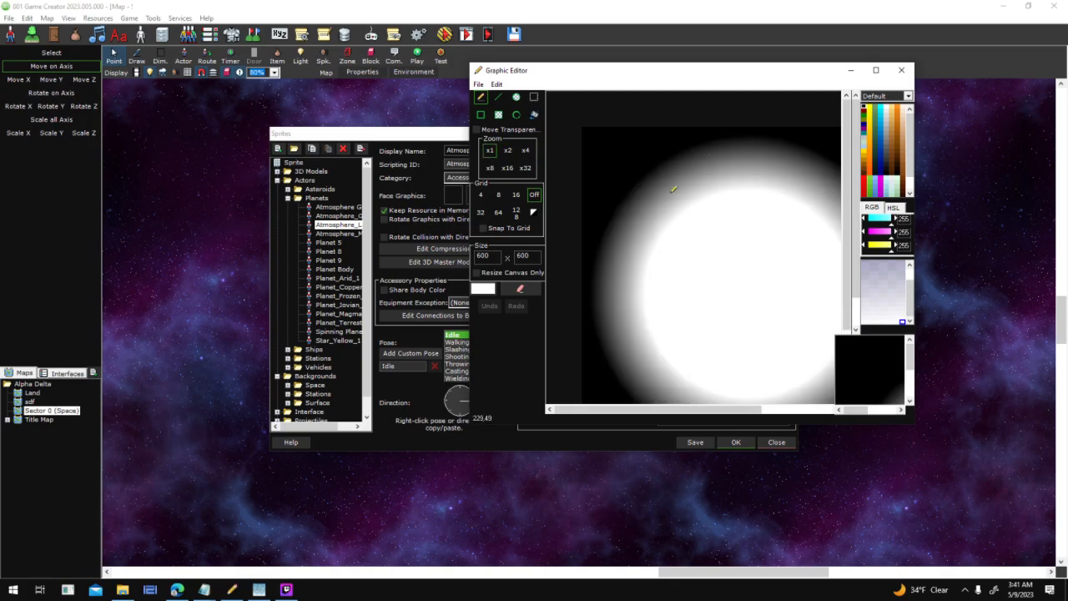
pyautogui.click(849, 70)
pyautogui.click(256, 589)
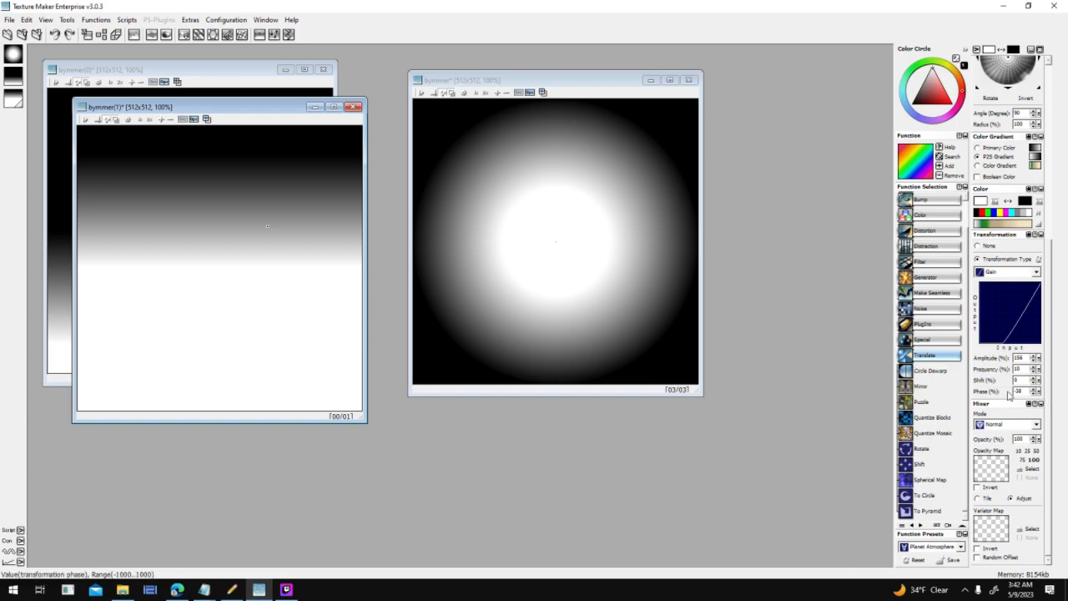
# Step: Try a different phase for the Gain transformation and reload the Planet Atmosphere preset
pyautogui.moveTo(1008, 395); pyautogui.dragTo(1009, 399)
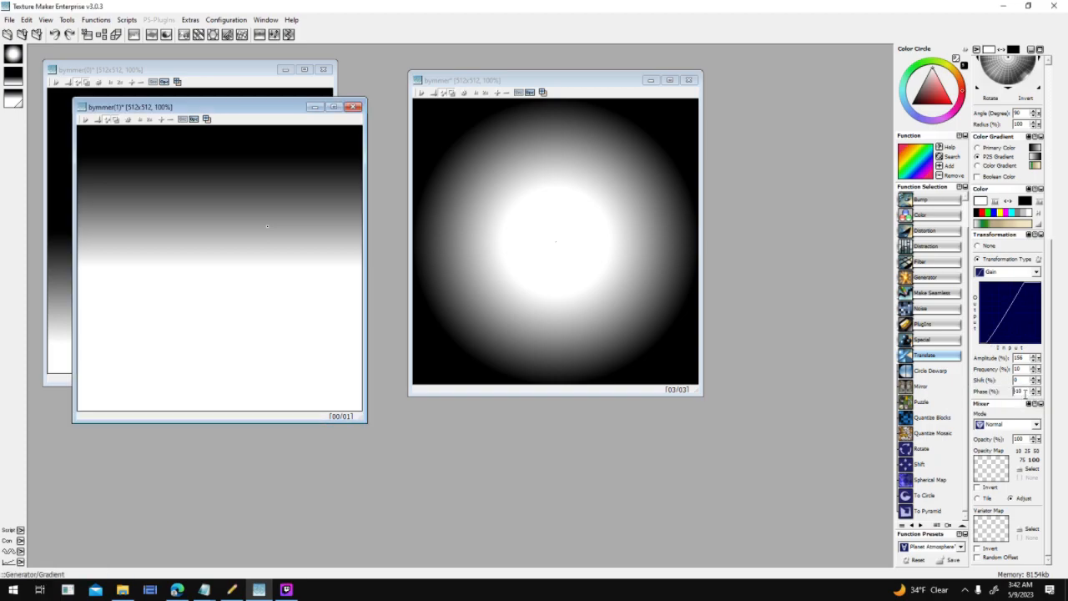
pyautogui.click(957, 547)
pyautogui.click(948, 501)
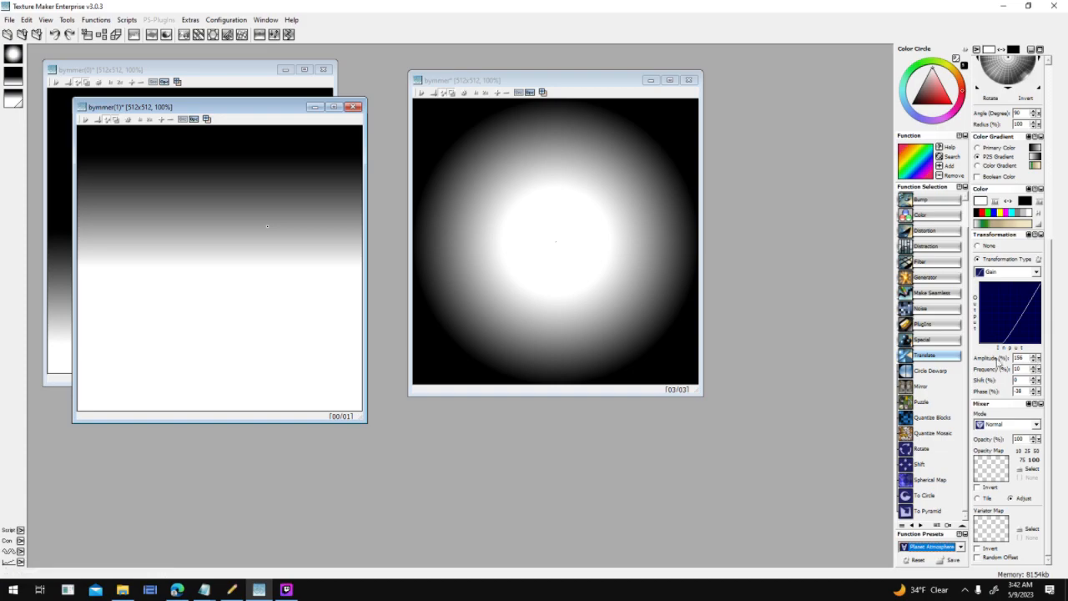
# Step: Undo the round glow on the bymmer texture and render the gradient again with the Gain amplitude at 193%
pyautogui.click(1035, 356)
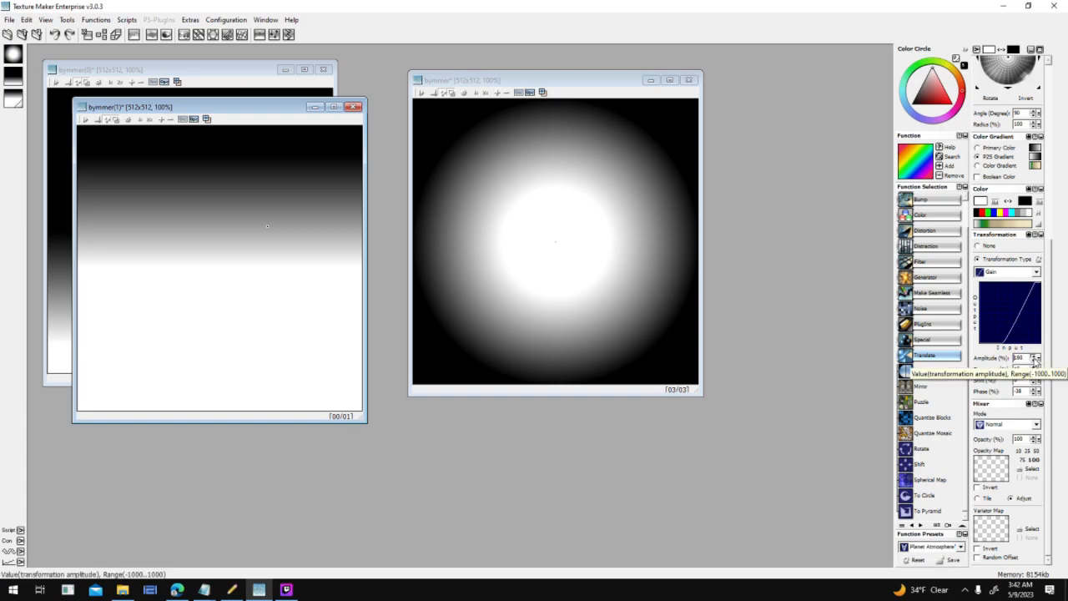
pyautogui.click(543, 87)
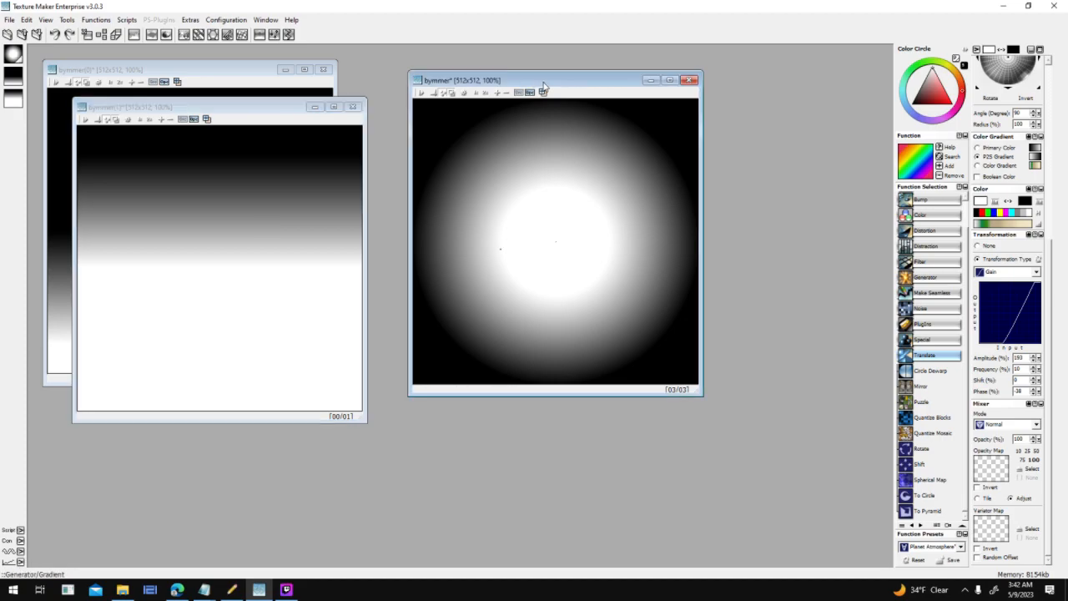
pyautogui.hotkey('ctrl', 'z')
pyautogui.doubleClick(623, 241)
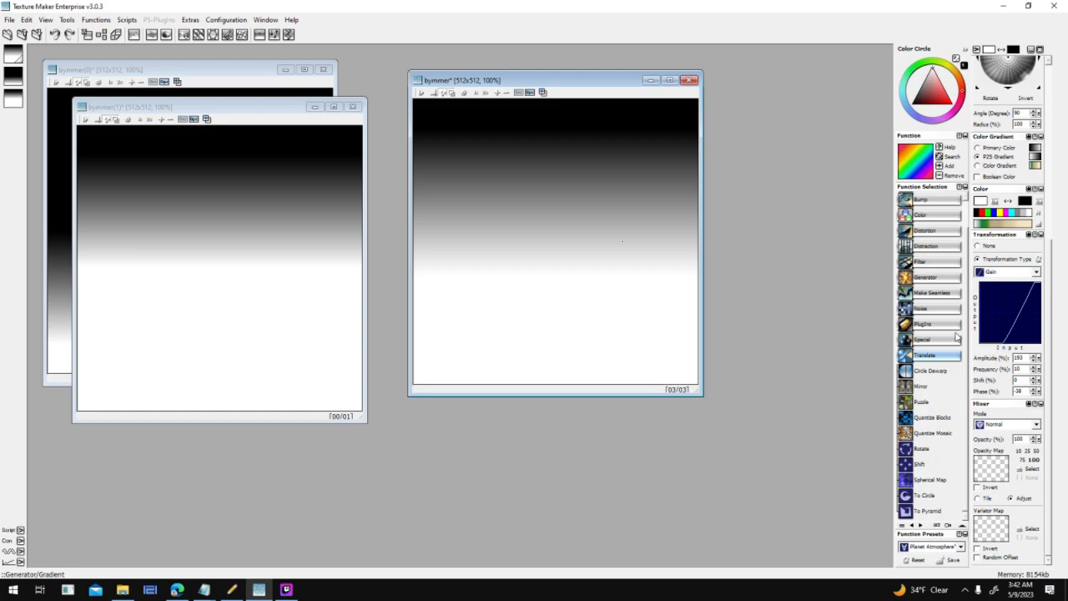
# Step: Set the Gain transformation's phase to -48% and its amplitude to 196%, rendering the gradient on bymmer after each change
pyautogui.moveTo(1008, 396); pyautogui.dragTo(1008, 401)
pyautogui.click(1035, 391)
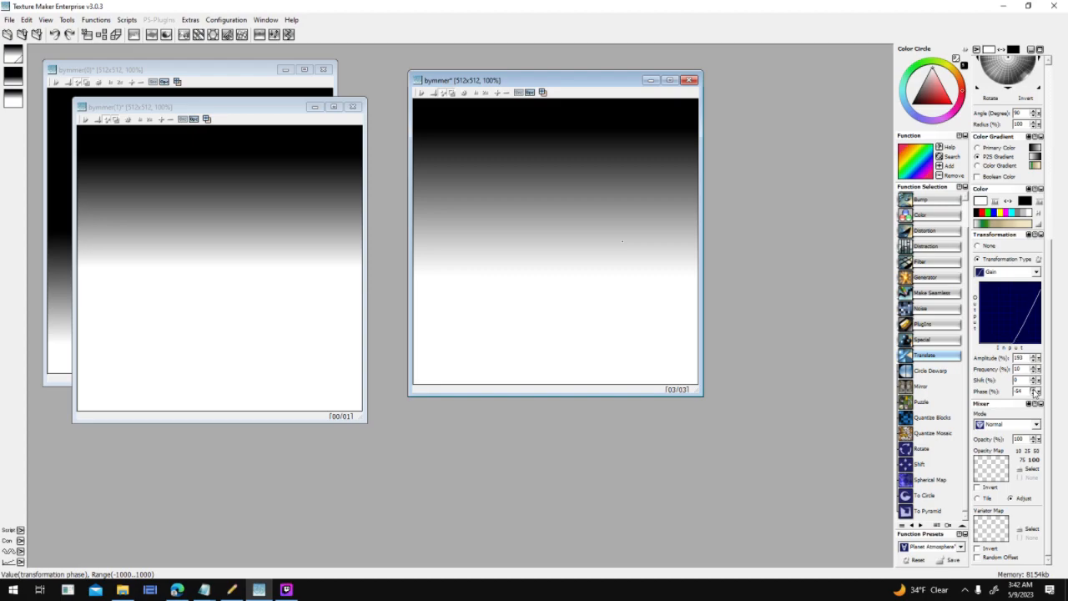
pyautogui.click(1035, 390)
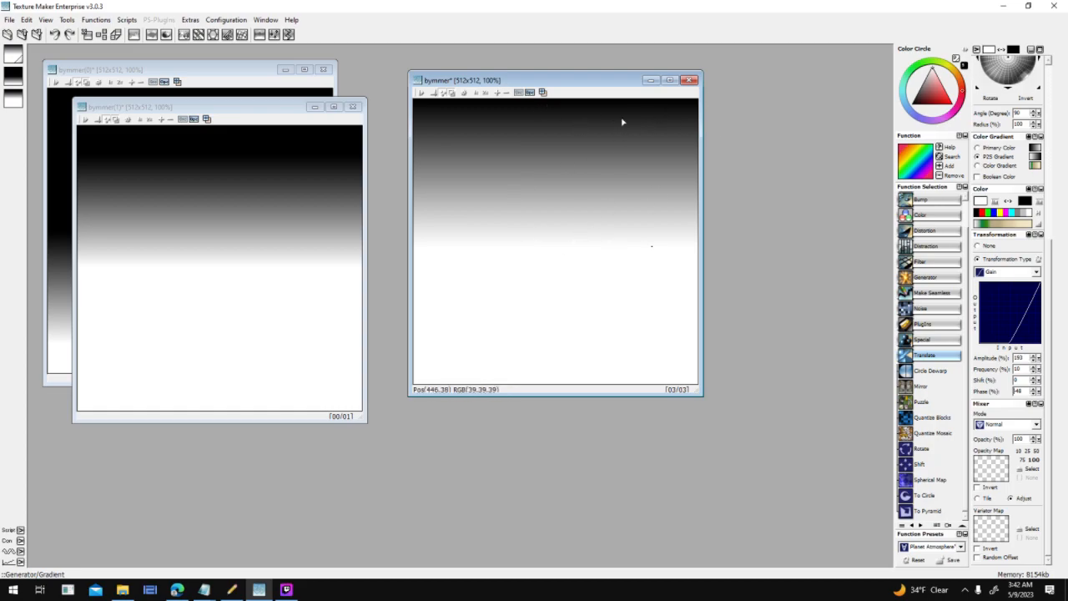
pyautogui.click(1033, 358)
pyautogui.click(1033, 356)
pyautogui.click(1035, 356)
pyautogui.click(1034, 355)
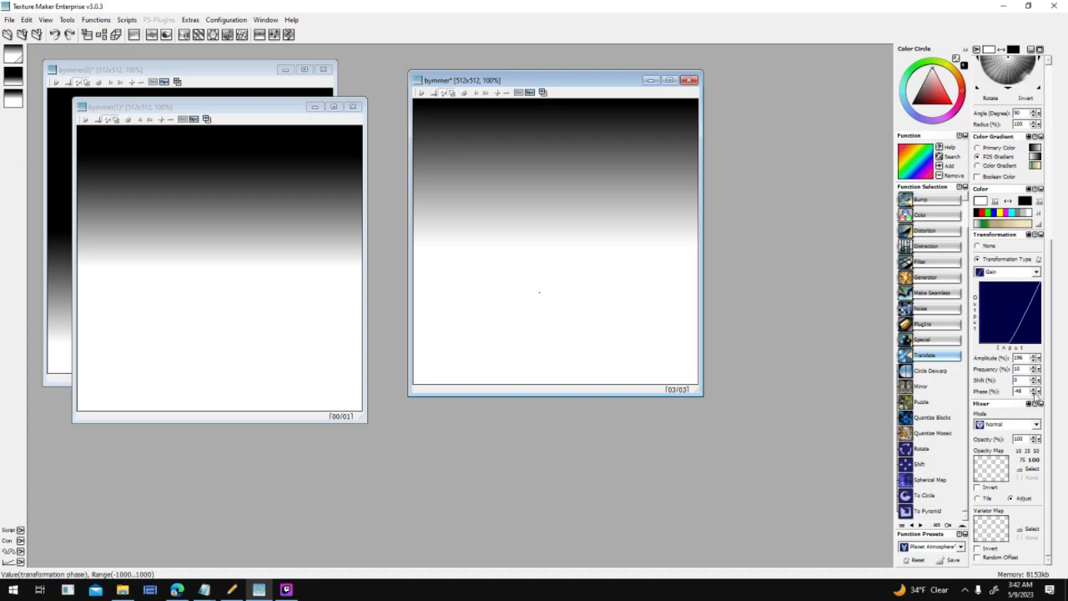
# Step: Lower the Gain phase to -50% and further to -52%, rendering the gradient on bymmer at each value
pyautogui.click(1035, 393)
pyautogui.click(1034, 394)
pyautogui.click(645, 270)
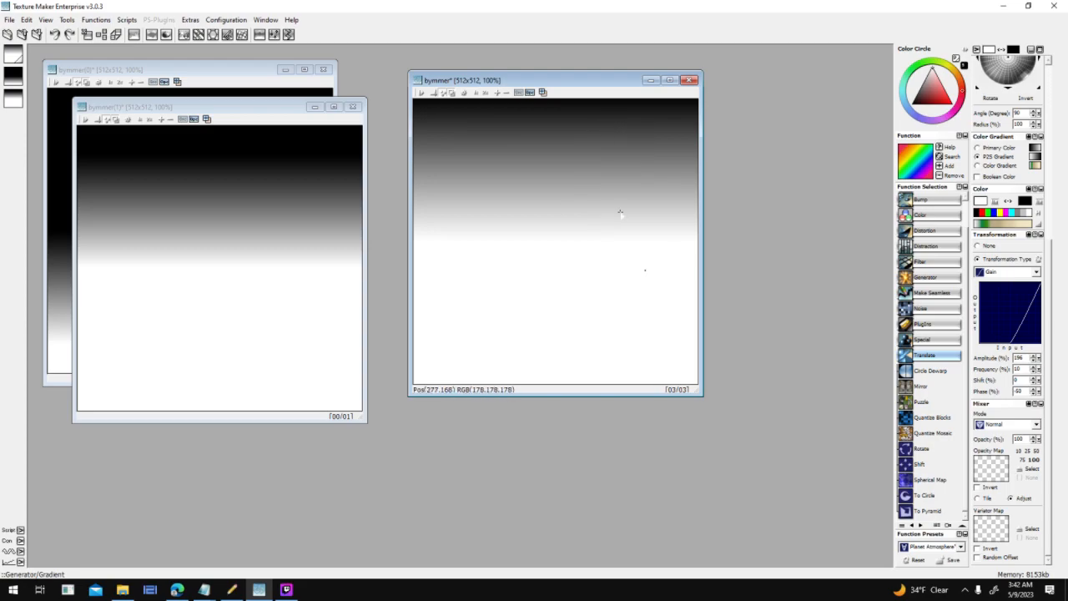
pyautogui.doubleClick(1034, 394)
pyautogui.click(603, 290)
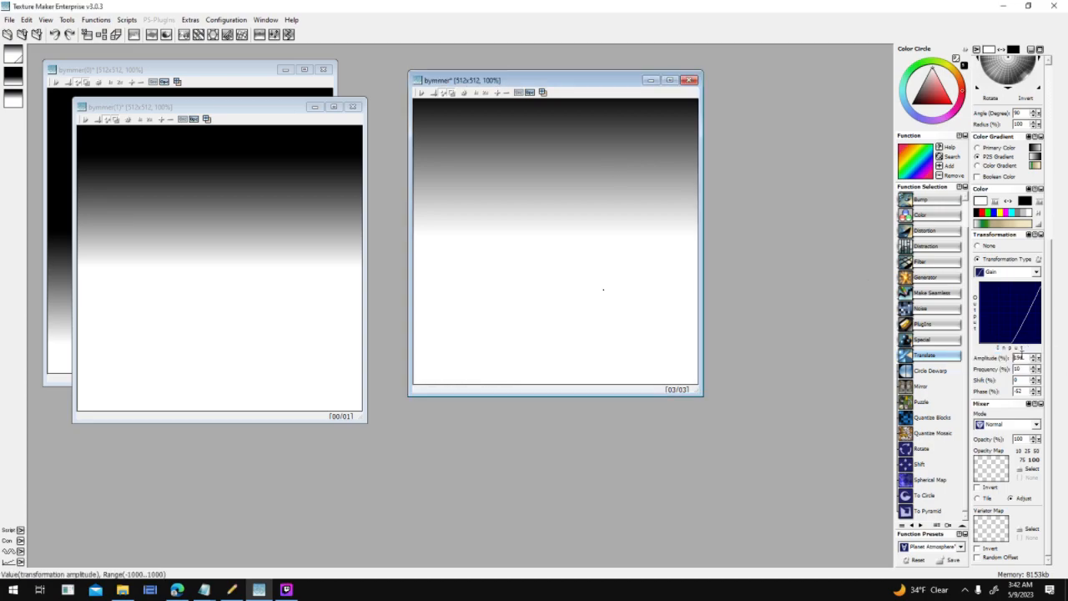
# Step: Render the bymmer gradient with the Gain amplitude at 208% and turn it into a round glow with To Circle
pyautogui.click(1035, 356)
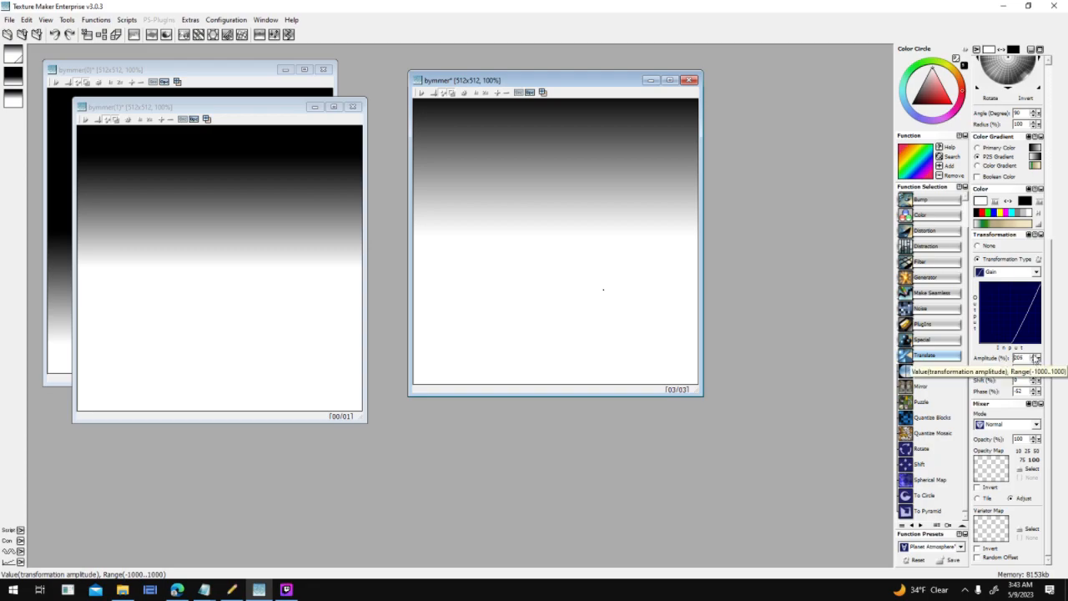
pyautogui.click(1035, 356)
pyautogui.click(1034, 356)
pyautogui.click(1035, 356)
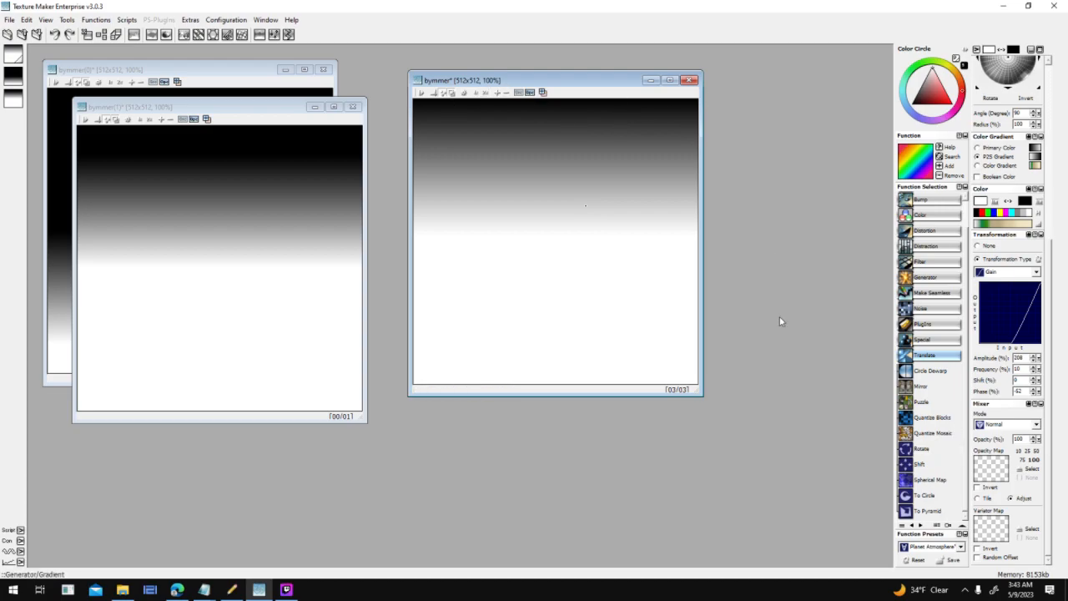
pyautogui.click(926, 496)
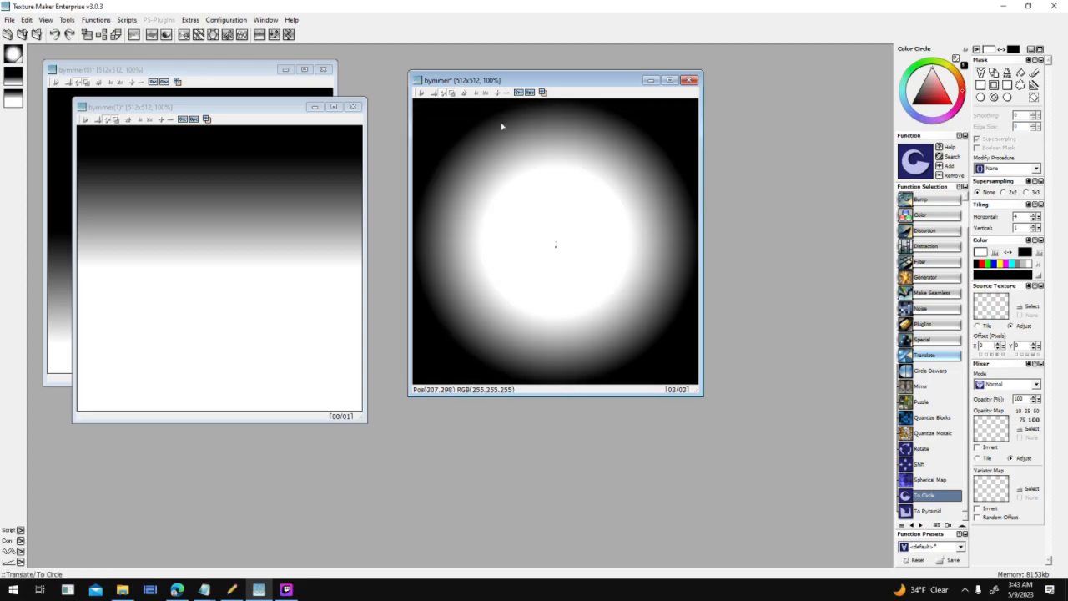
# Step: Return to the Gradient generator and overwrite the Planet Atmosphere preset with its current settings
pyautogui.click(926, 277)
pyautogui.scroll(-2, 929, 316)
pyautogui.click(926, 309)
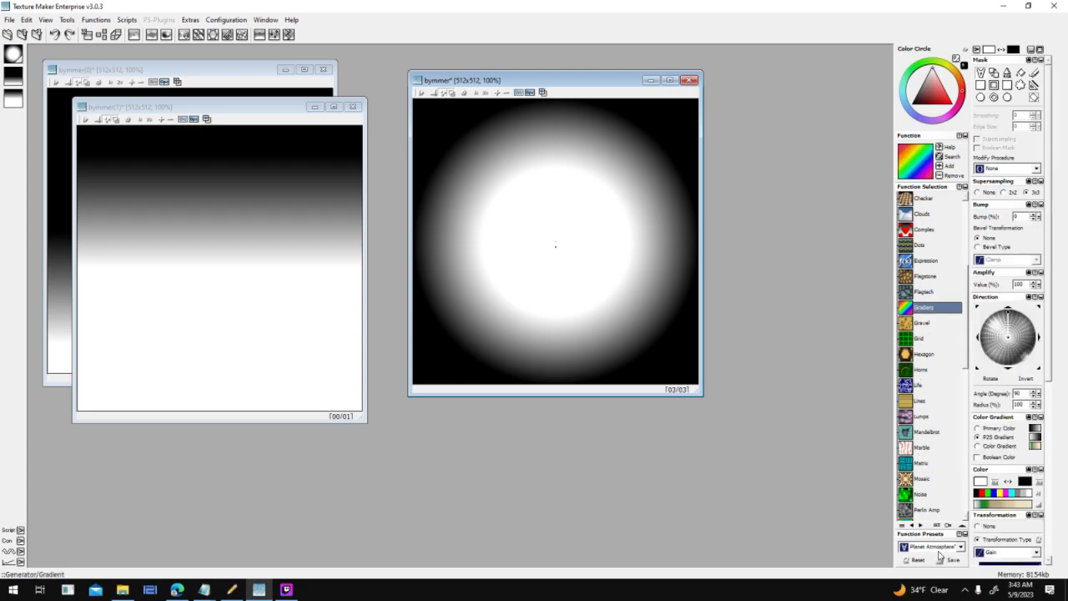
pyautogui.click(948, 560)
pyautogui.click(534, 332)
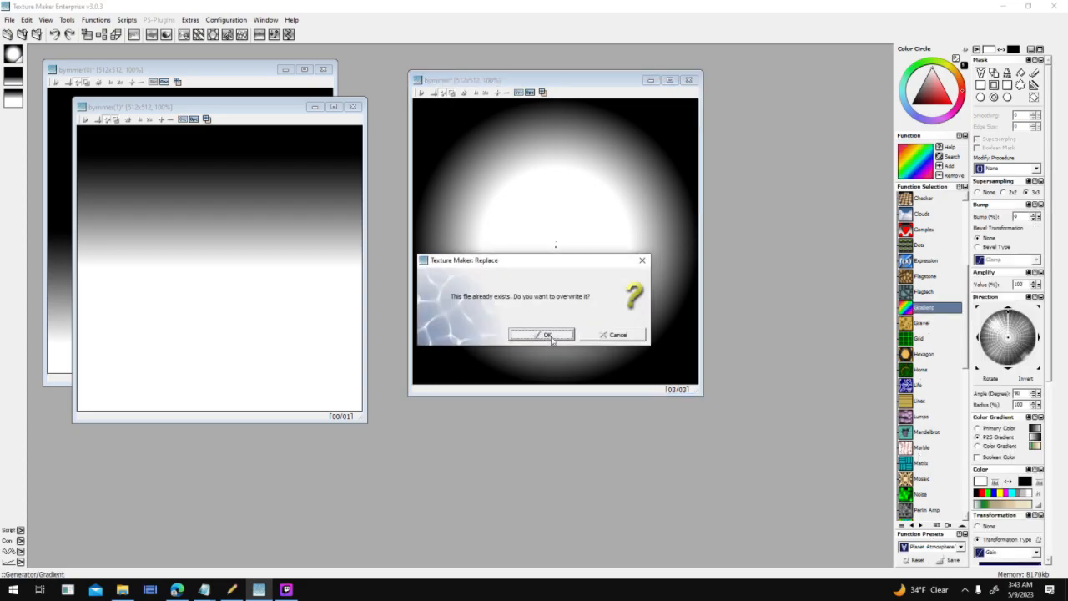
pyautogui.click(543, 334)
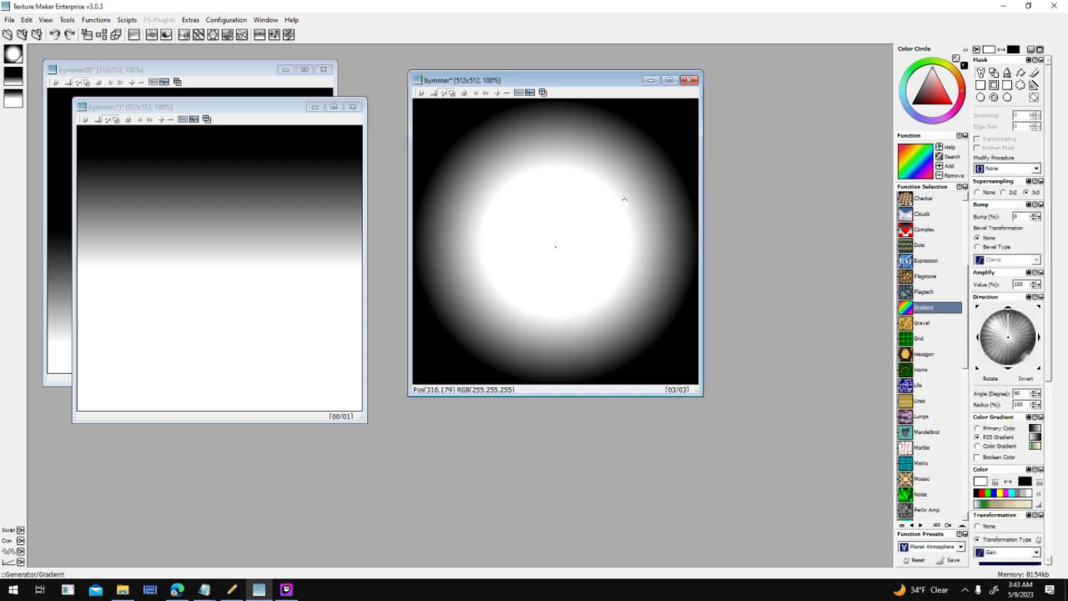
# Step: Create a new texture 600 pixels wide and 600 pixels high
pyautogui.click(10, 19)
pyautogui.press('Escape')
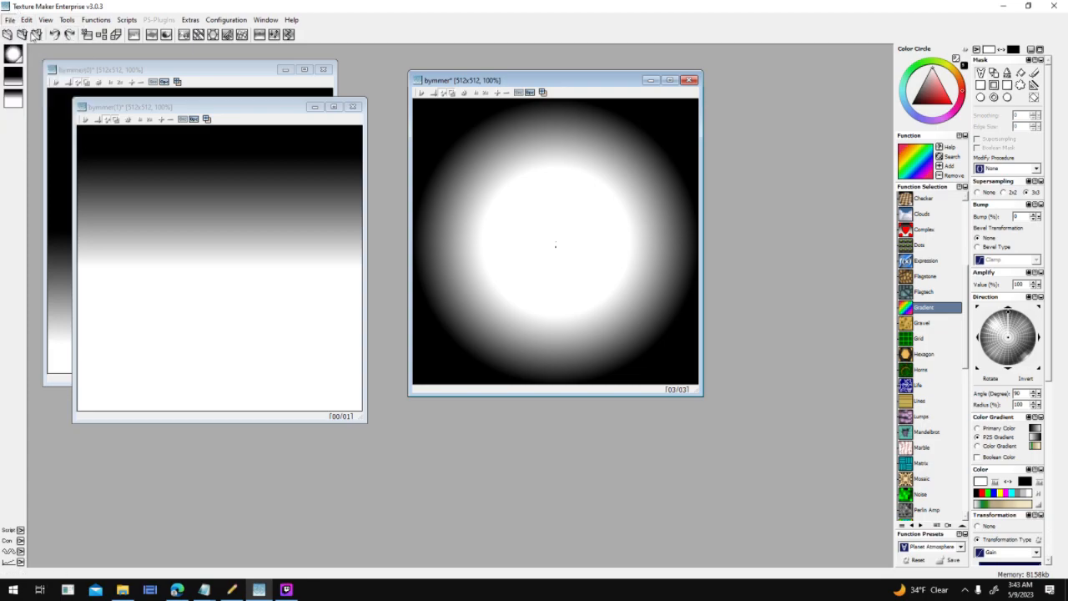
pyautogui.write('600')
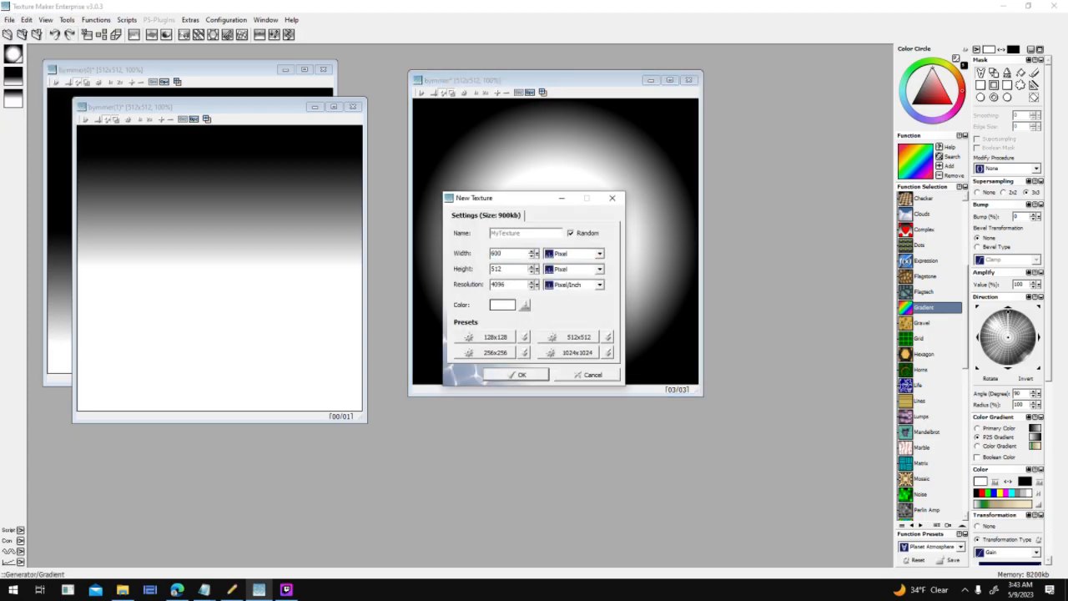
pyautogui.press('Tab')
pyautogui.write('600')
pyautogui.press('Return')
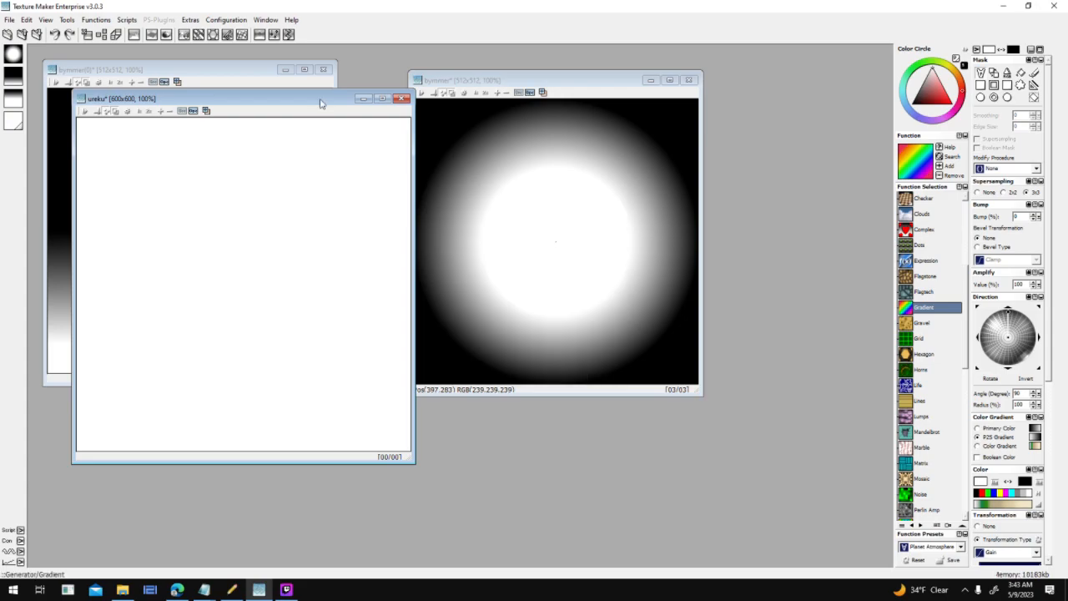
# Step: Render the Planet Atmosphere gradient on the new 600x600 texture and turn it into a round glow with To Circle
pyautogui.click(326, 264)
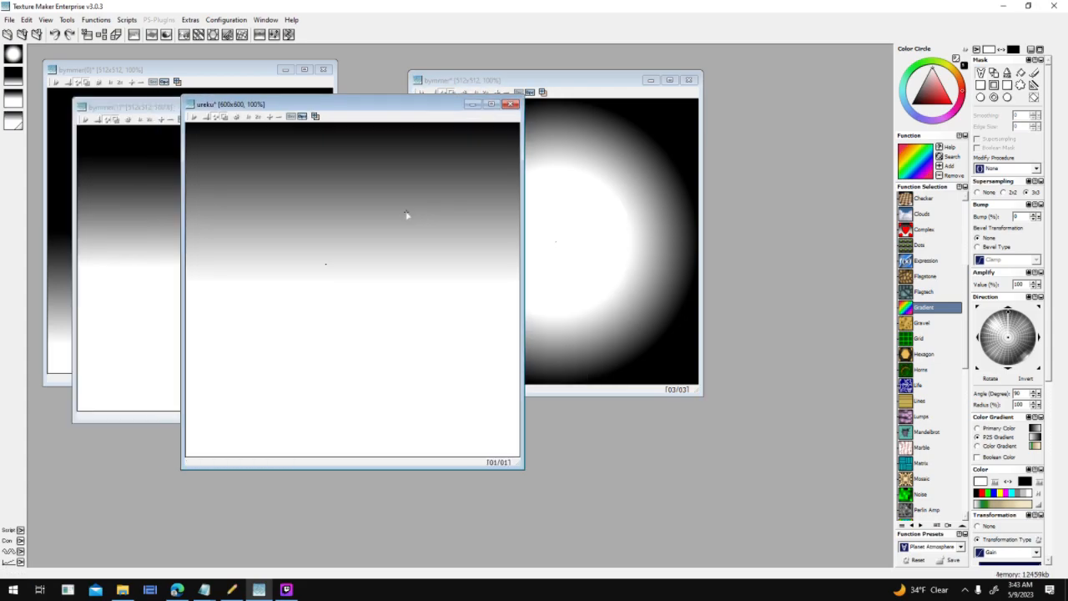
pyautogui.click(966, 514)
pyautogui.click(1027, 191)
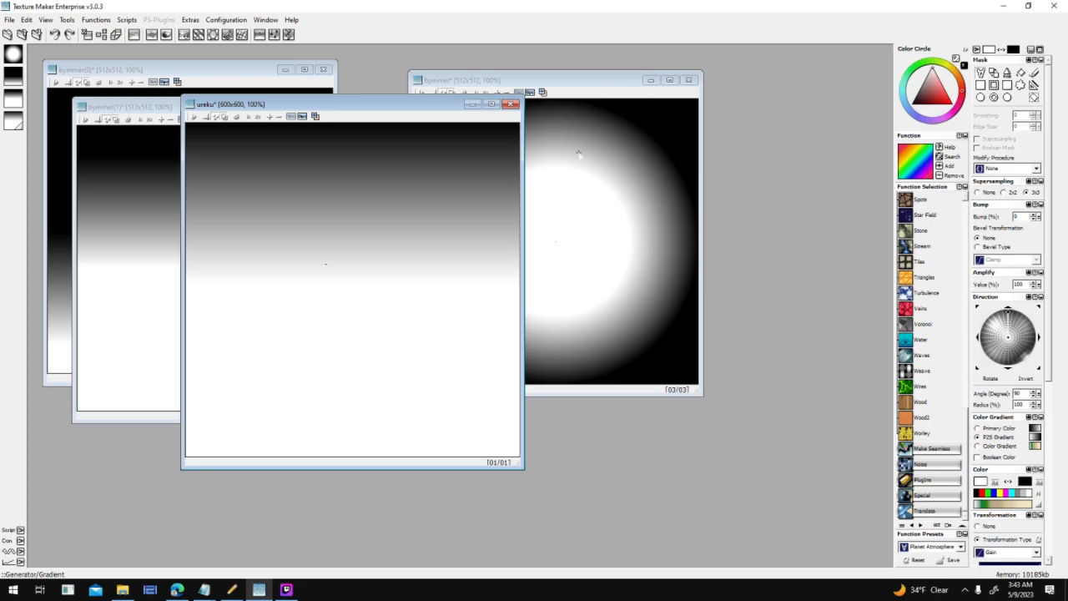
pyautogui.click(941, 511)
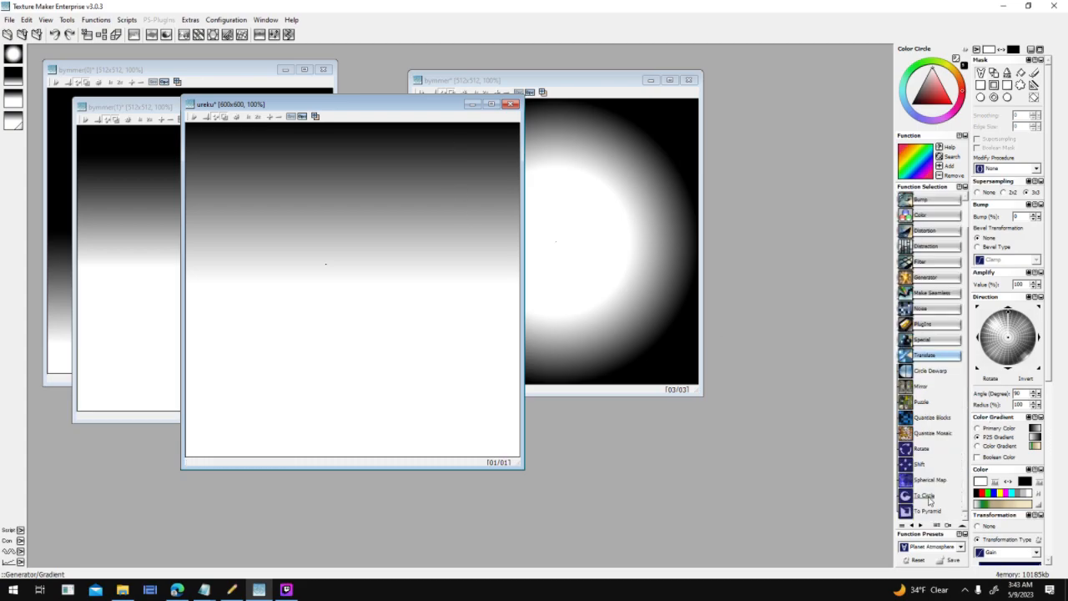
pyautogui.click(927, 496)
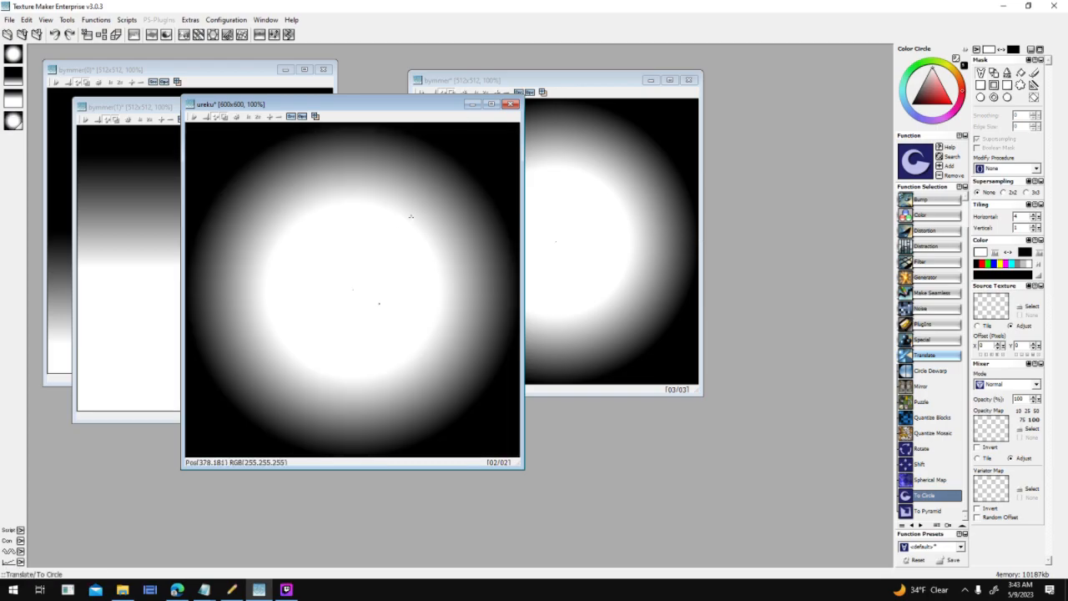
# Step: Switch to 001 Game Creator to compare the Atmosphere_Large sprite's existing graphic, put its Graphic Editor away and return to Texture Maker
pyautogui.click(232, 589)
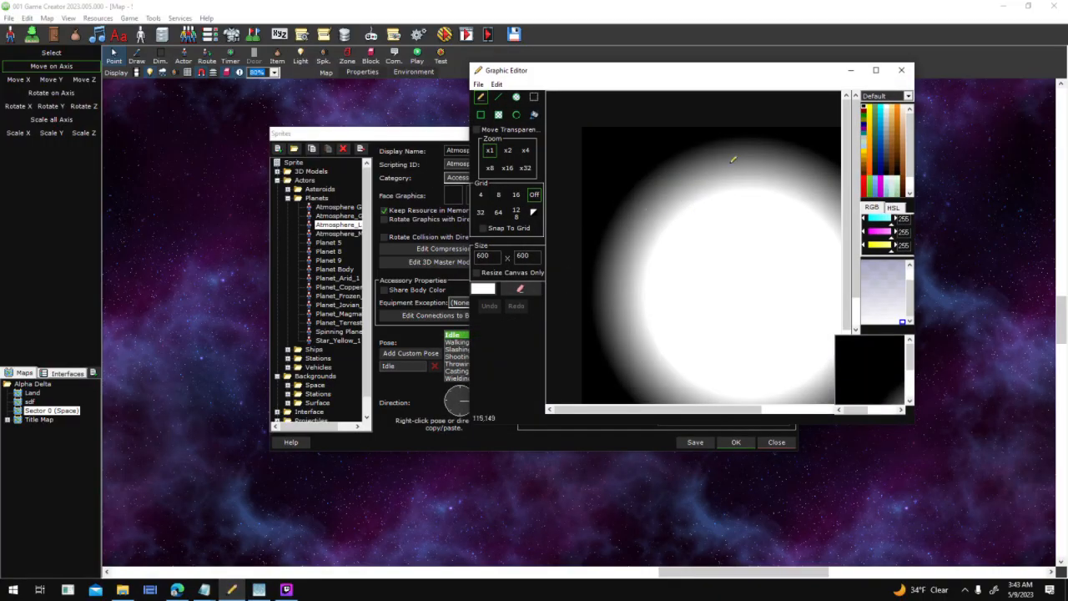
pyautogui.click(851, 71)
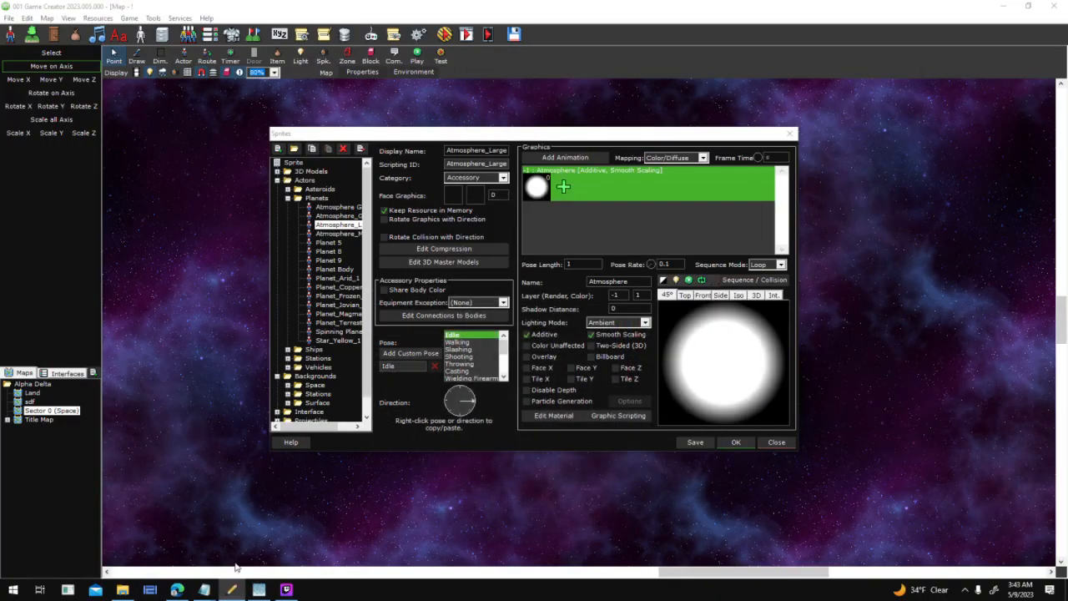
pyautogui.click(259, 589)
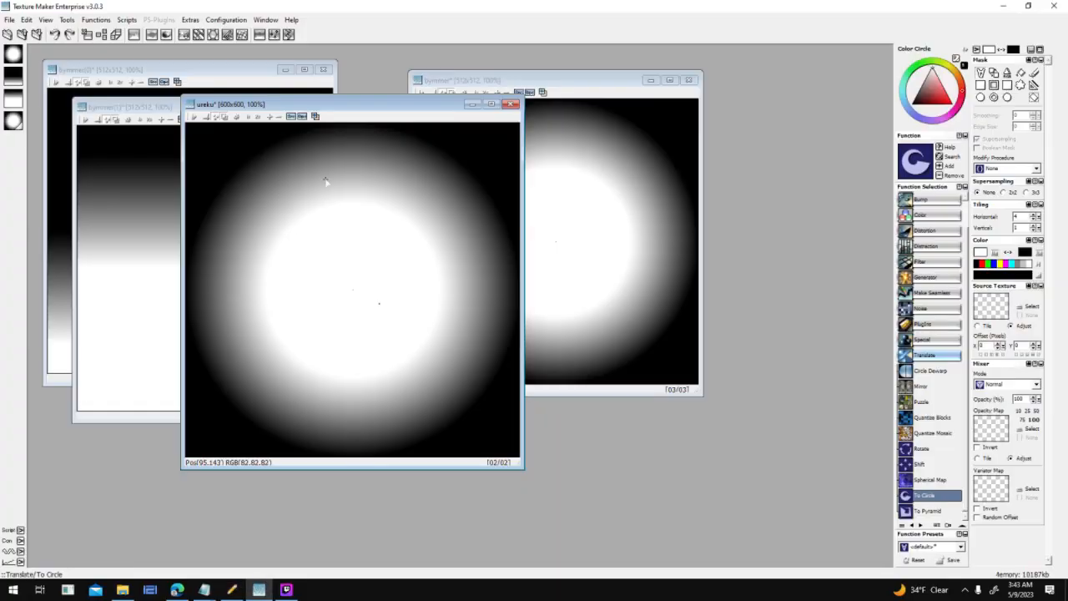
# Step: Save the 600x600 glow as PNG "Atmosphere Glow 600x600" in the Alpha Delta folder on Big Drive (D:)
pyautogui.click(9, 19)
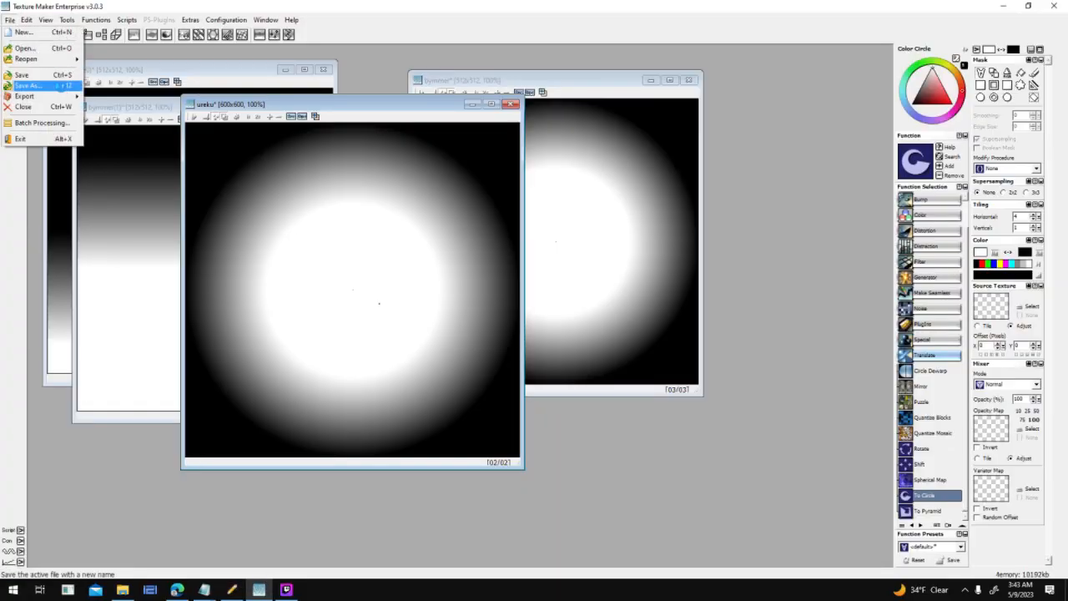
pyautogui.click(33, 85)
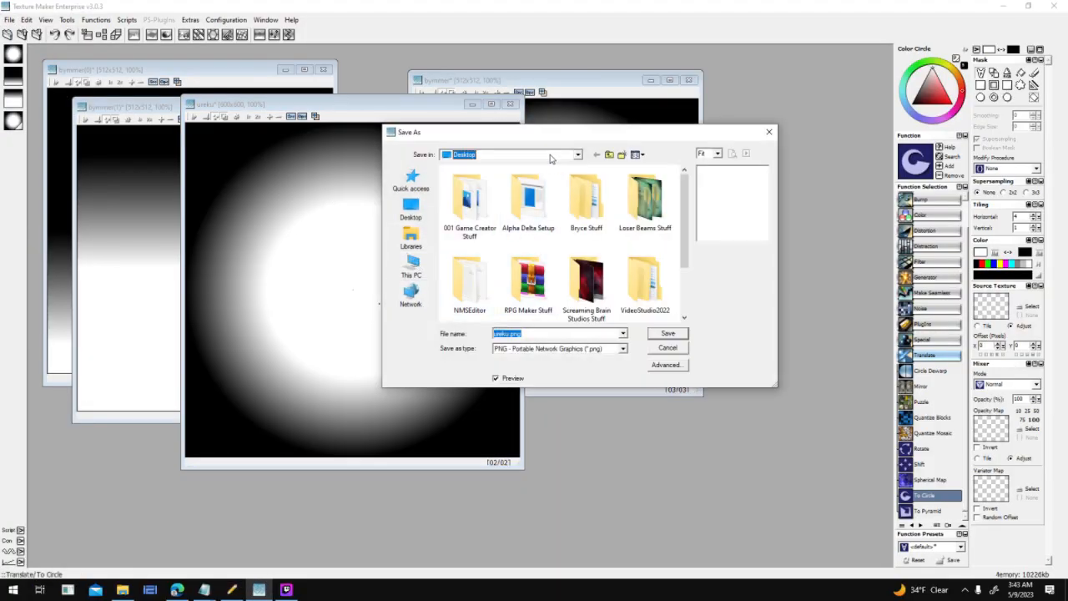
pyautogui.click(550, 159)
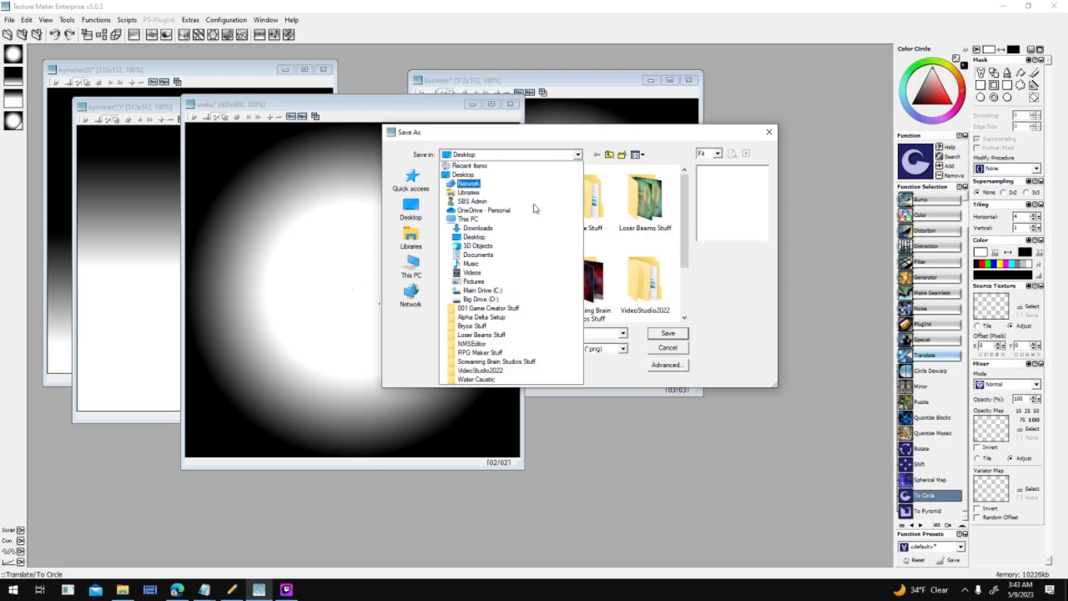
pyautogui.click(499, 299)
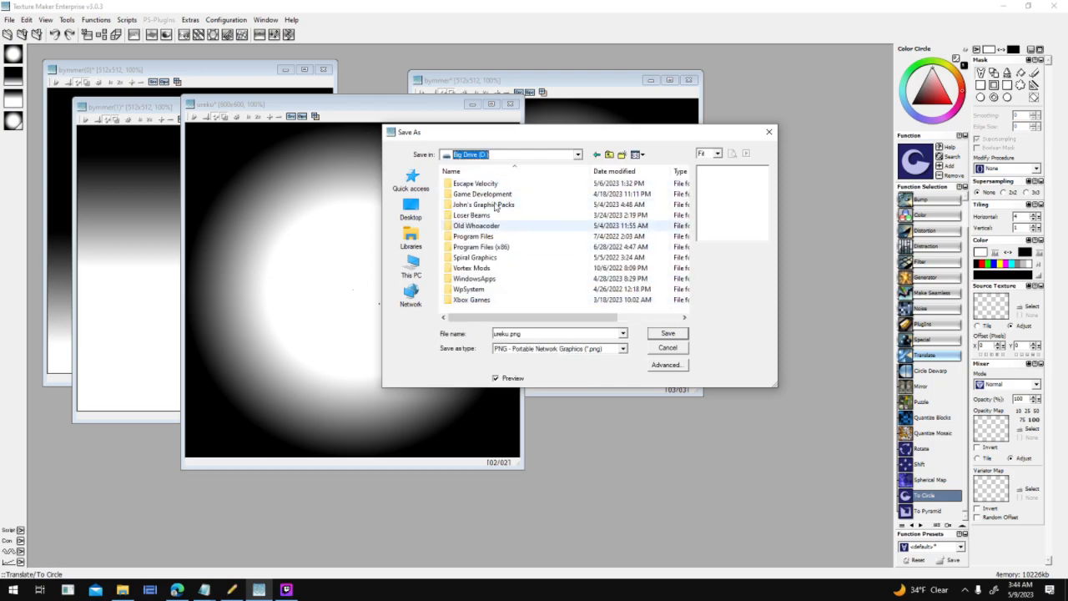
pyautogui.doubleClick(496, 193)
pyautogui.doubleClick(490, 195)
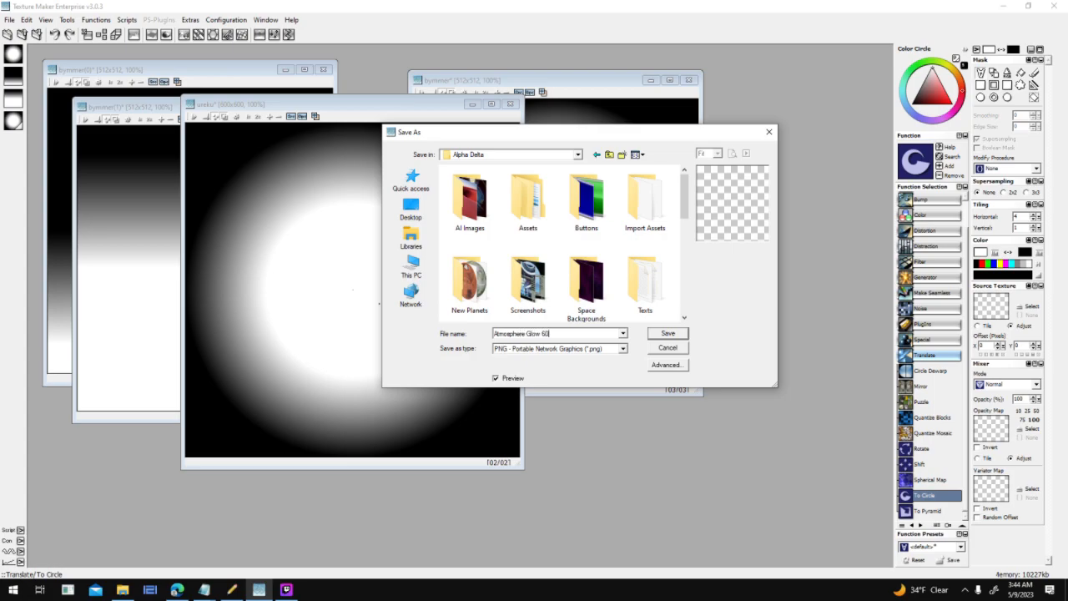
pyautogui.press('Return')
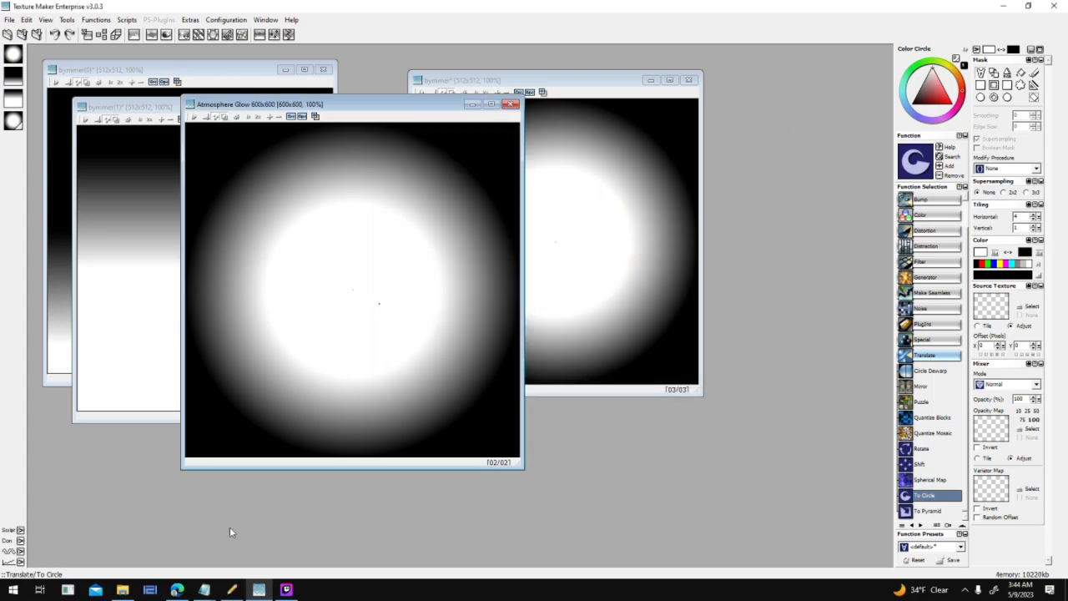
# Step: Switch to 001 Game Creator, replace the Atmosphere_Large sprite's graphic with the saved 600x600 glow, and accept the sprite changes
pyautogui.click(232, 589)
pyautogui.click(901, 70)
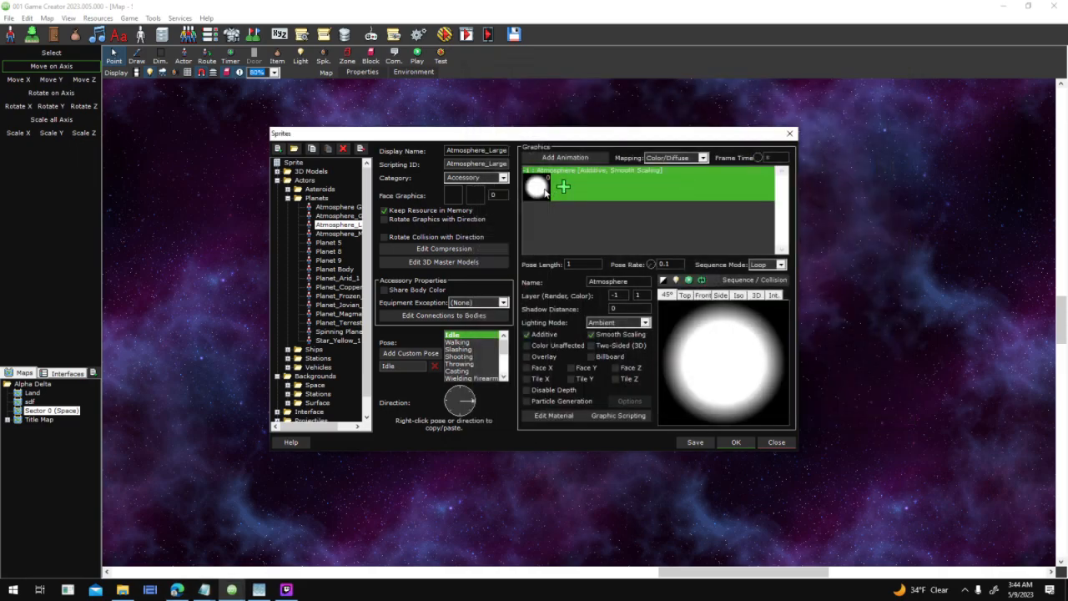
pyautogui.rightClick(547, 194)
pyautogui.click(576, 213)
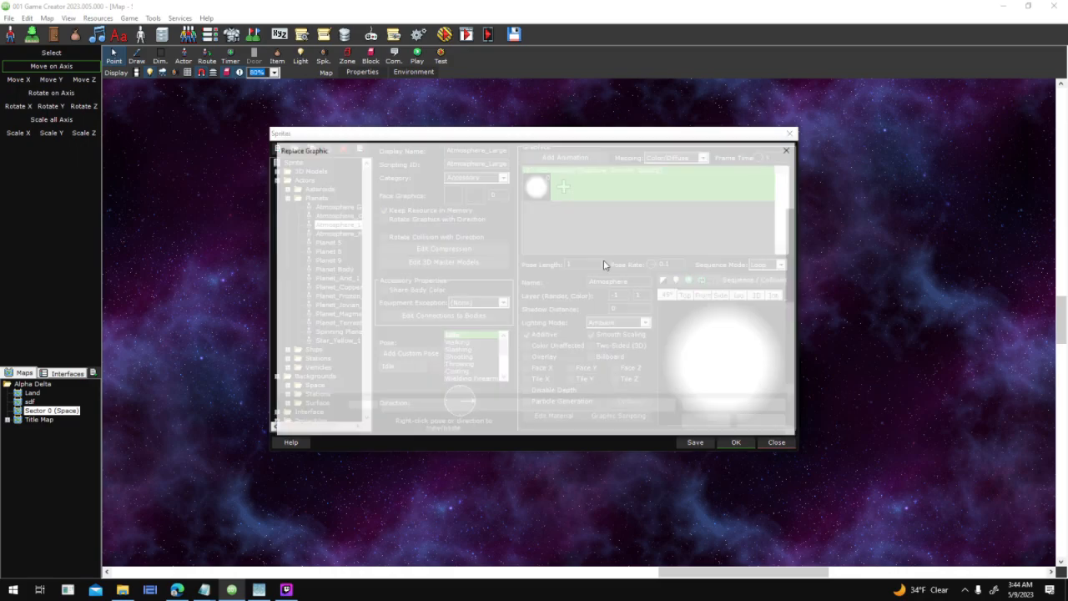
pyautogui.click(495, 170)
pyautogui.click(565, 305)
pyautogui.doubleClick(566, 305)
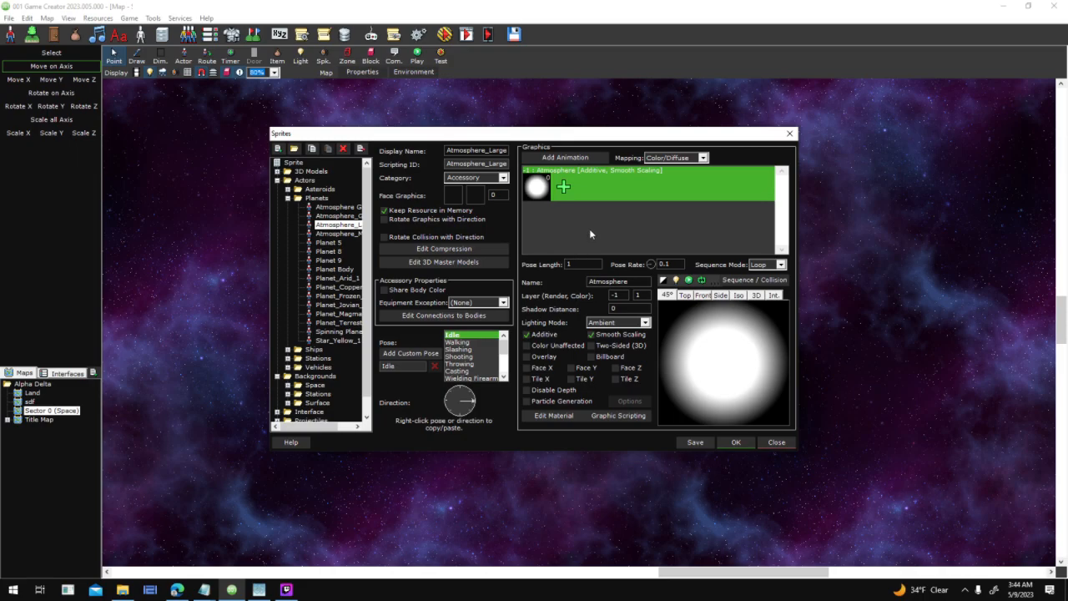
pyautogui.click(745, 441)
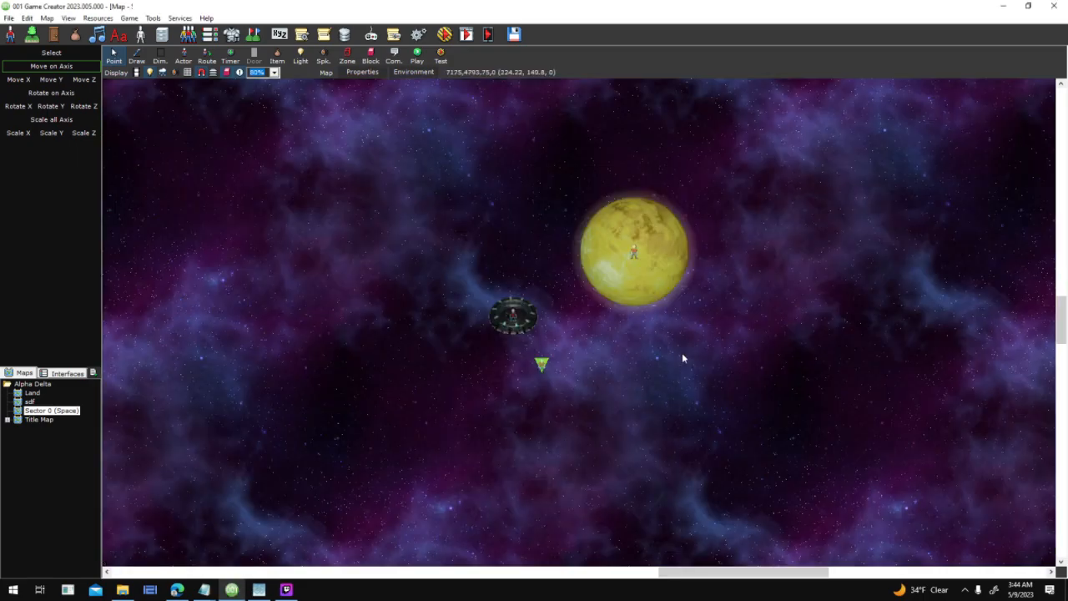
# Step: Examine the glow around the Yellow Giant star on the Sector 0 (Space) map, both close up and as a whole
pyautogui.scroll(1, 669, 279)
pyautogui.moveTo(637, 428); pyautogui.dragTo(813, 197)
pyautogui.moveTo(291, 460); pyautogui.dragTo(769, 200)
pyautogui.moveTo(313, 126); pyautogui.dragTo(590, 419)
pyautogui.scroll(4, 421, 315)
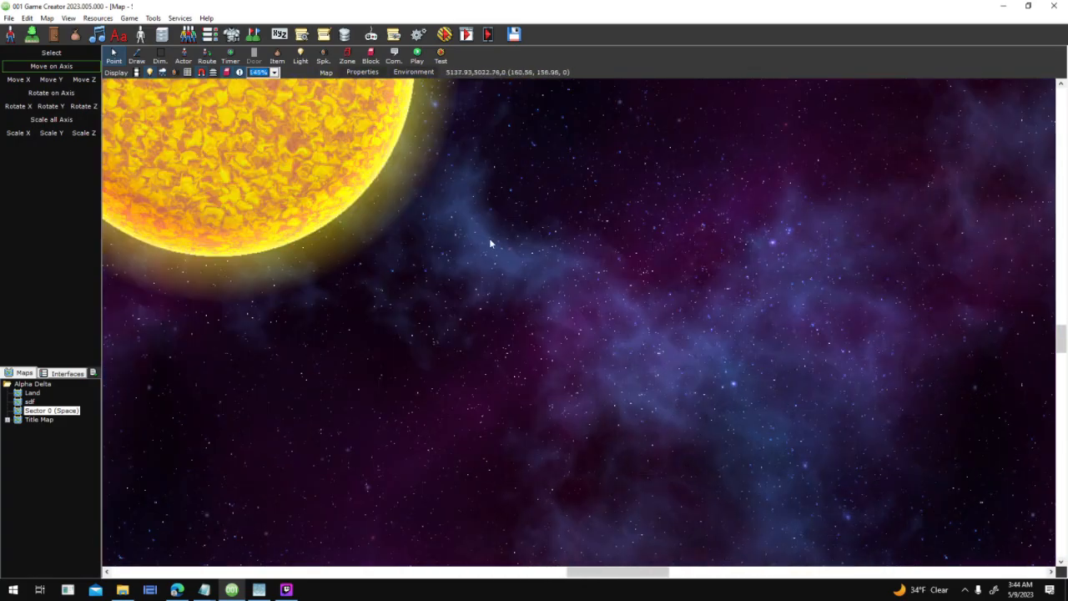
pyautogui.moveTo(490, 241); pyautogui.dragTo(567, 377)
pyautogui.moveTo(560, 248); pyautogui.dragTo(747, 440)
pyautogui.moveTo(215, 375); pyautogui.dragTo(295, 287)
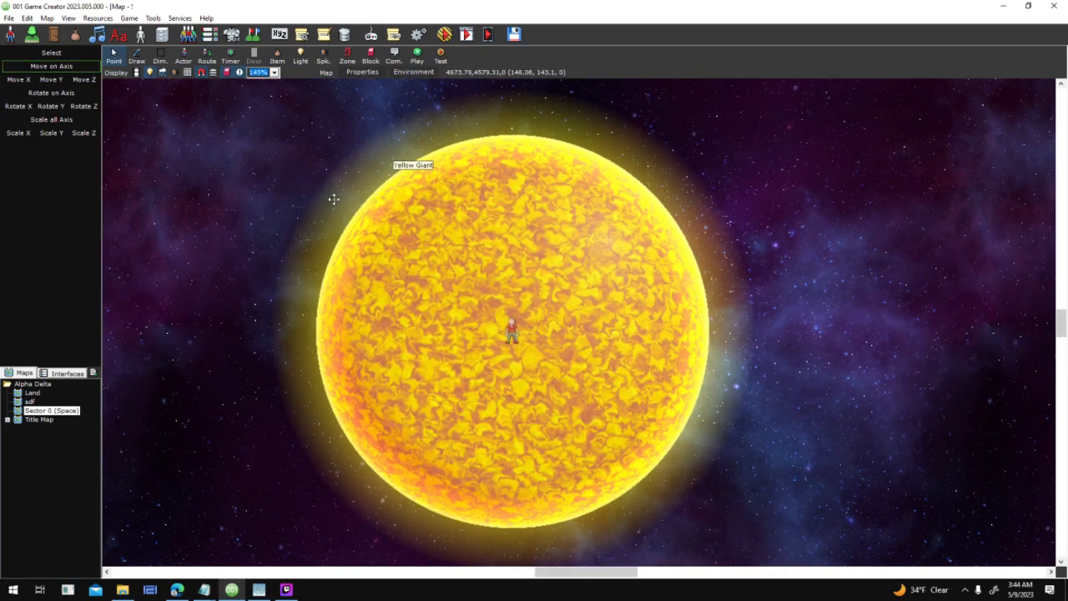
pyautogui.scroll(1, 317, 247)
pyautogui.scroll(3, 318, 247)
pyautogui.scroll(-2, 498, 403)
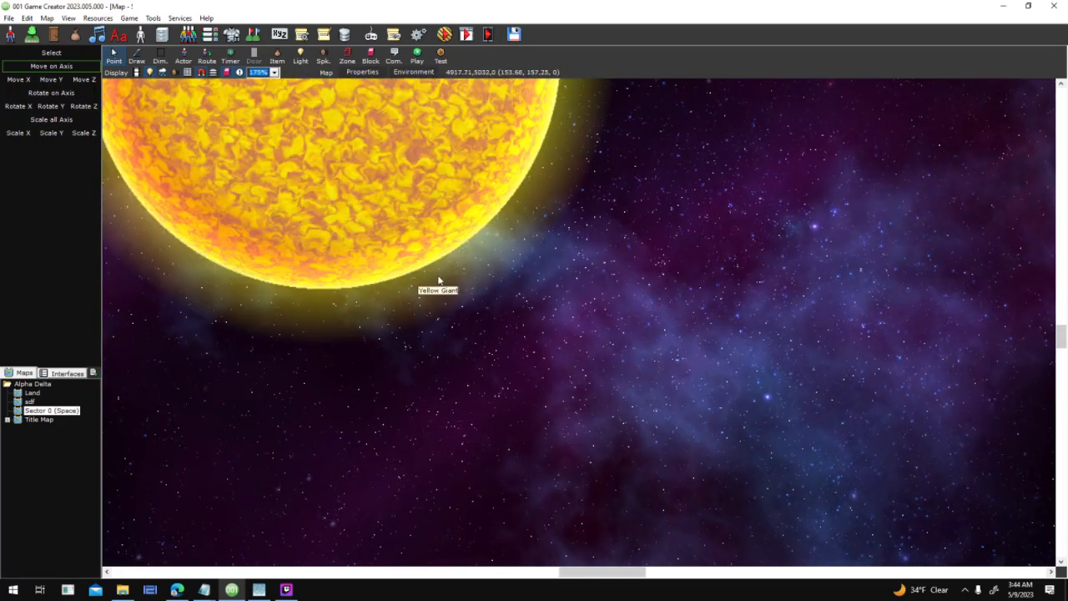
pyautogui.scroll(3, 439, 279)
pyautogui.scroll(1, 255, 150)
pyautogui.moveTo(256, 150); pyautogui.dragTo(543, 492)
pyautogui.scroll(1, 326, 201)
pyautogui.scroll(1, 543, 492)
pyautogui.moveTo(199, 152); pyautogui.dragTo(482, 393)
pyautogui.moveTo(180, 136); pyautogui.dragTo(456, 394)
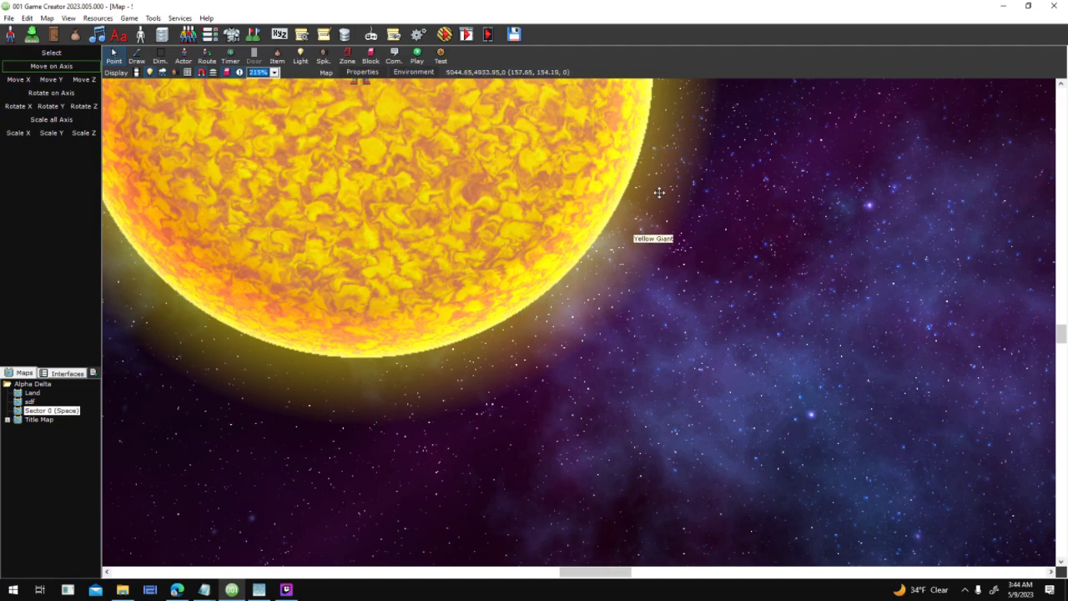
pyautogui.scroll(-12, 592, 214)
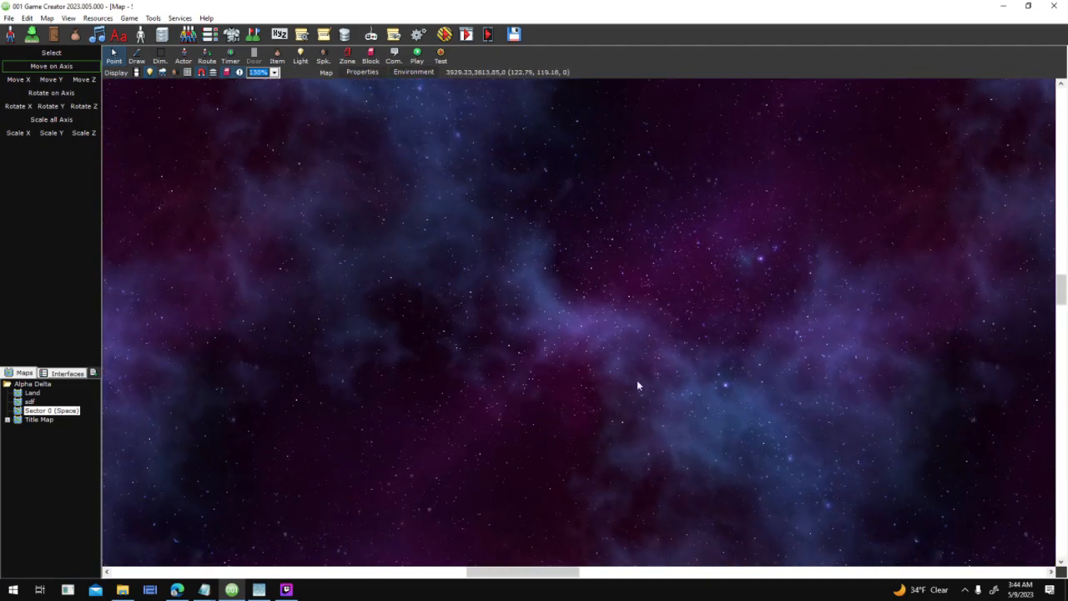
pyautogui.moveTo(638, 385); pyautogui.dragTo(355, 84)
pyautogui.moveTo(595, 484); pyautogui.dragTo(265, 128)
pyautogui.moveTo(586, 269); pyautogui.dragTo(624, 384)
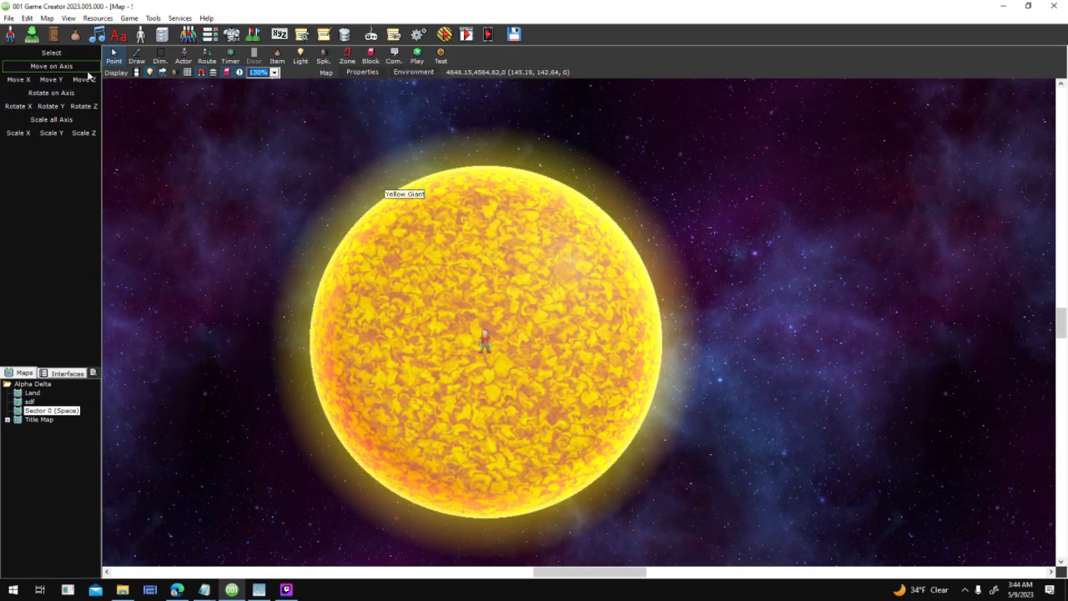
# Step: Switch to Texture Maker and place the bymmer glow beside the Atmosphere Glow 600x600 texture for comparison
pyautogui.click(259, 589)
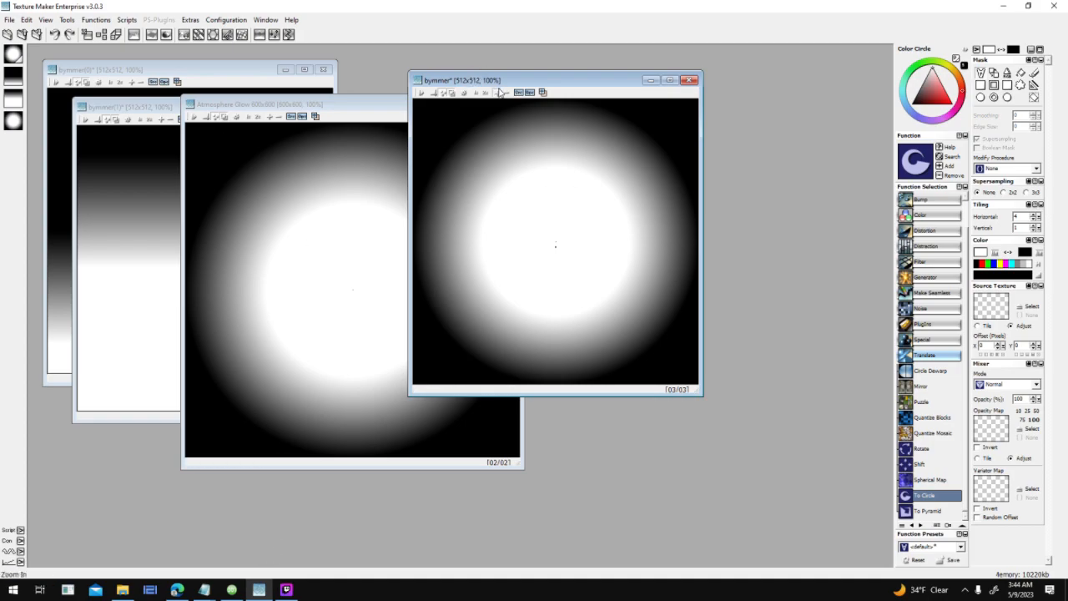
pyautogui.moveTo(511, 86); pyautogui.dragTo(651, 91)
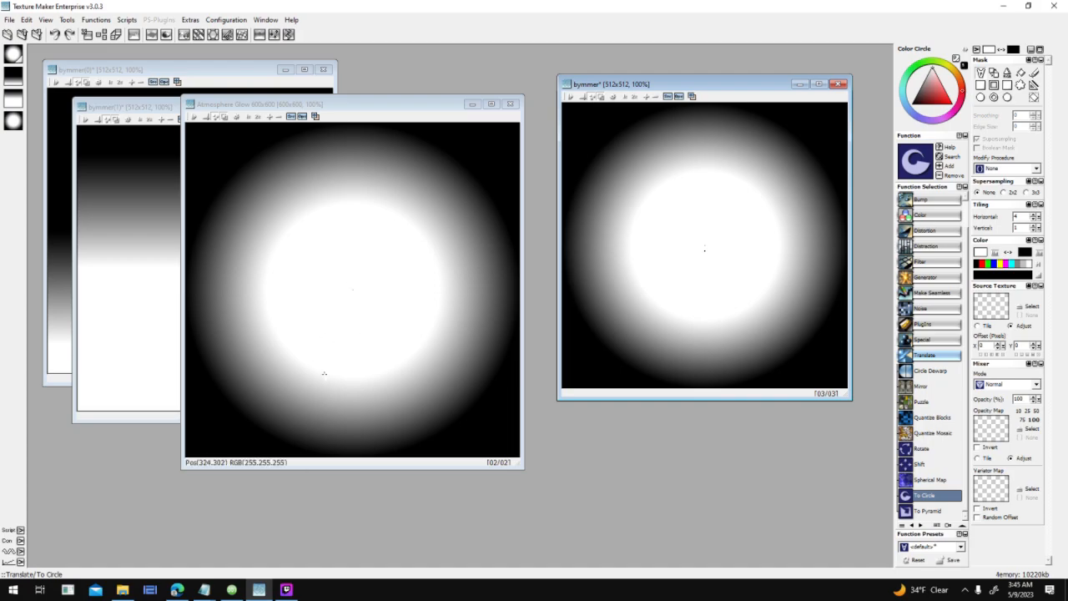
# Step: Return to 001 Game Creator, close the sprite list, and examine the atmosphere edge of the Jovian planet on the map
pyautogui.click(231, 589)
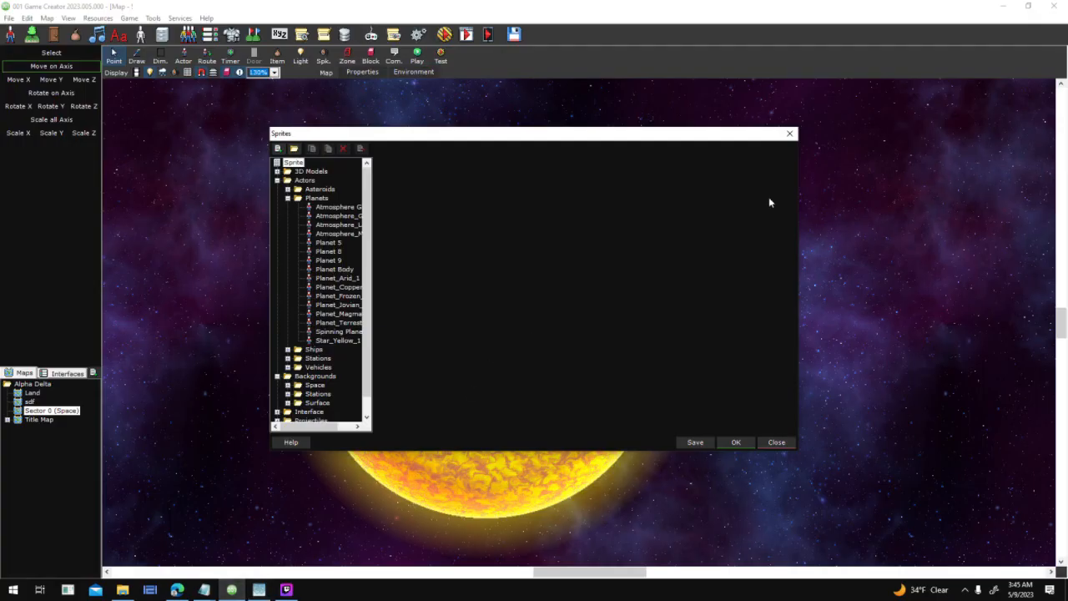
pyautogui.click(743, 445)
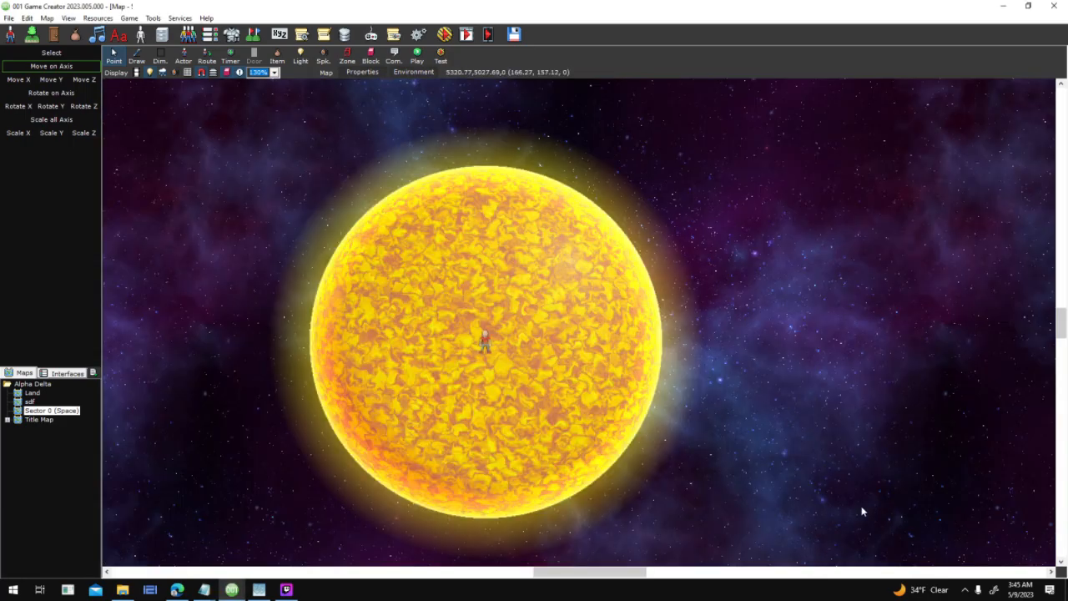
pyautogui.moveTo(863, 512); pyautogui.dragTo(455, 154)
pyautogui.moveTo(691, 526); pyautogui.dragTo(572, 198)
pyautogui.moveTo(533, 481); pyautogui.dragTo(25, 207)
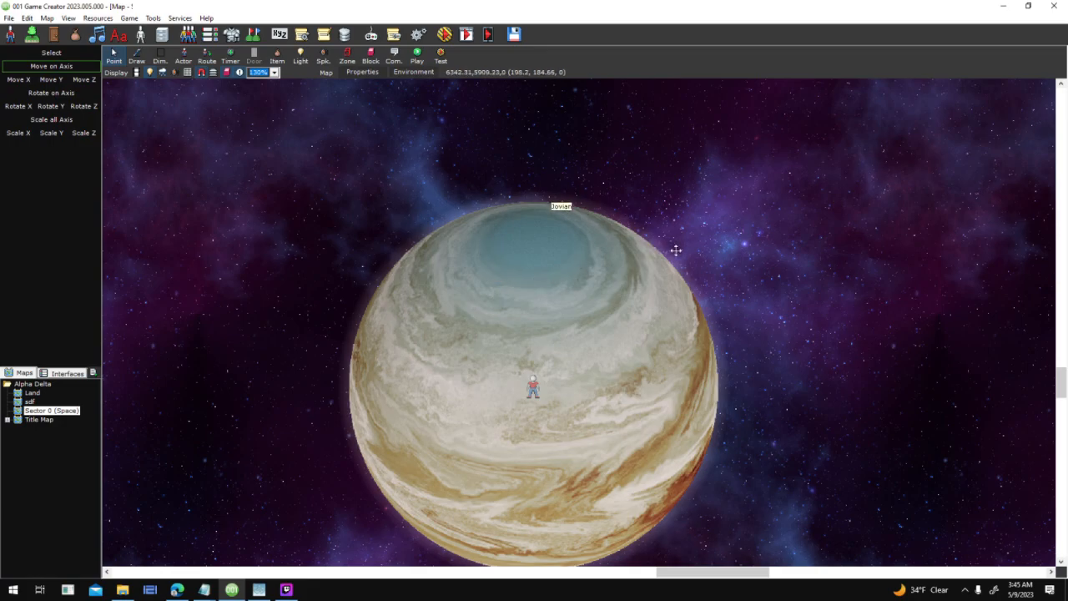
pyautogui.scroll(1, 743, 450)
pyautogui.moveTo(749, 458); pyautogui.dragTo(620, 343)
pyautogui.moveTo(488, 334); pyautogui.dragTo(676, 487)
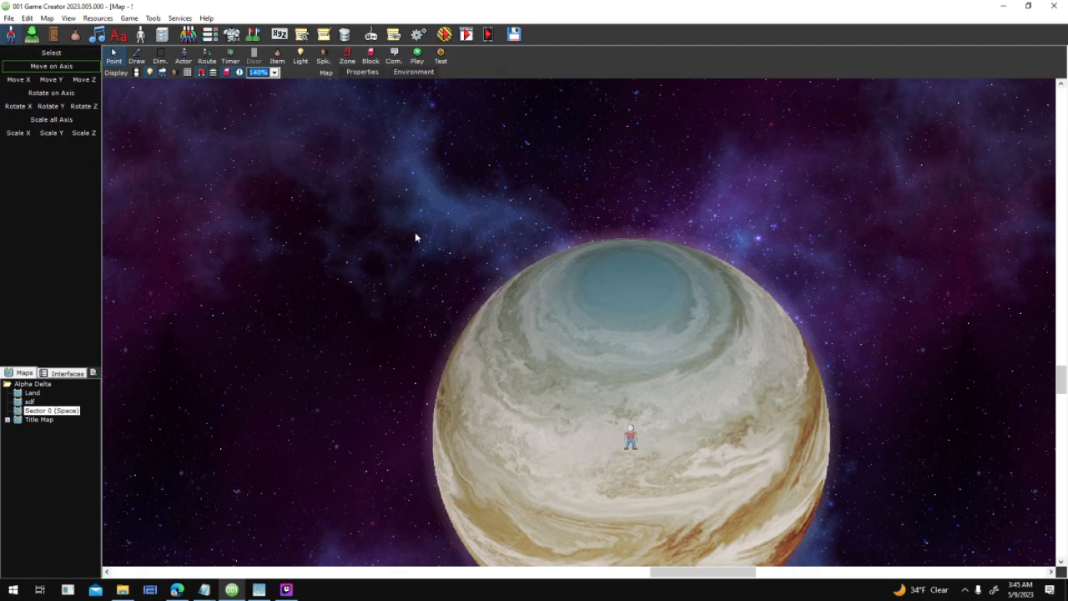
# Step: Open the Atmosphere_Gaseous sprite's graphic in the Graphic Editor, inspect its size and glow, and close the editor
pyautogui.click(341, 216)
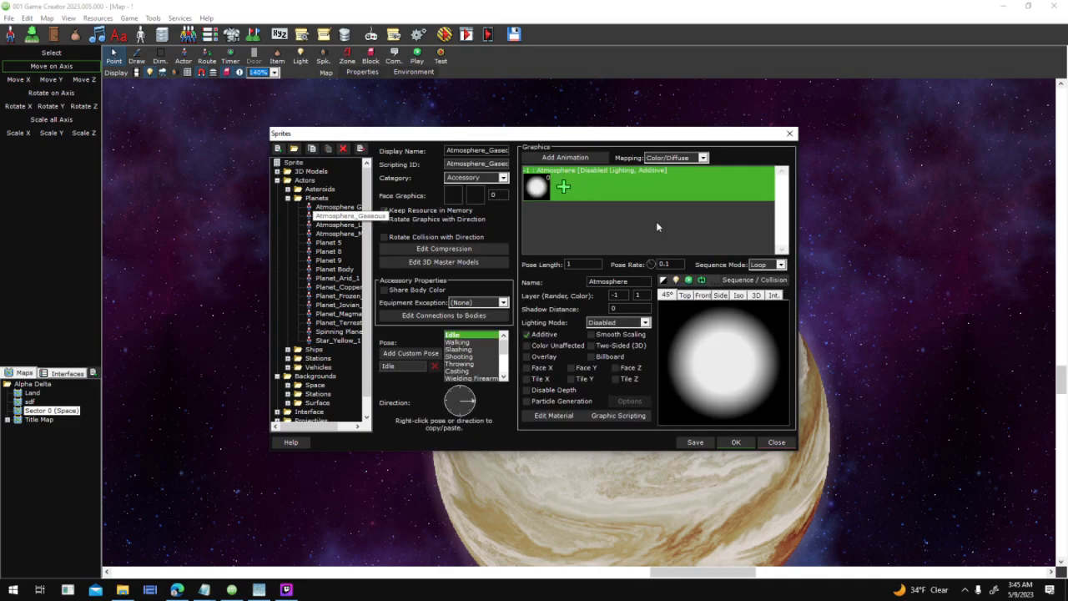
pyautogui.click(530, 195)
pyautogui.rightClick(588, 231)
pyautogui.click(627, 262)
pyautogui.scroll(-2, 567, 274)
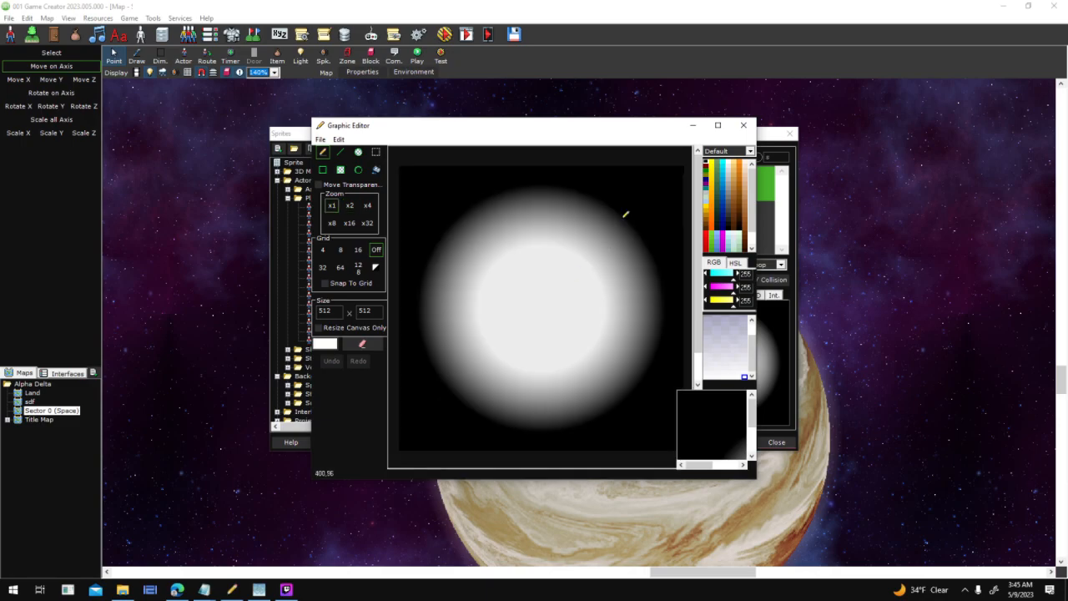
pyautogui.click(743, 125)
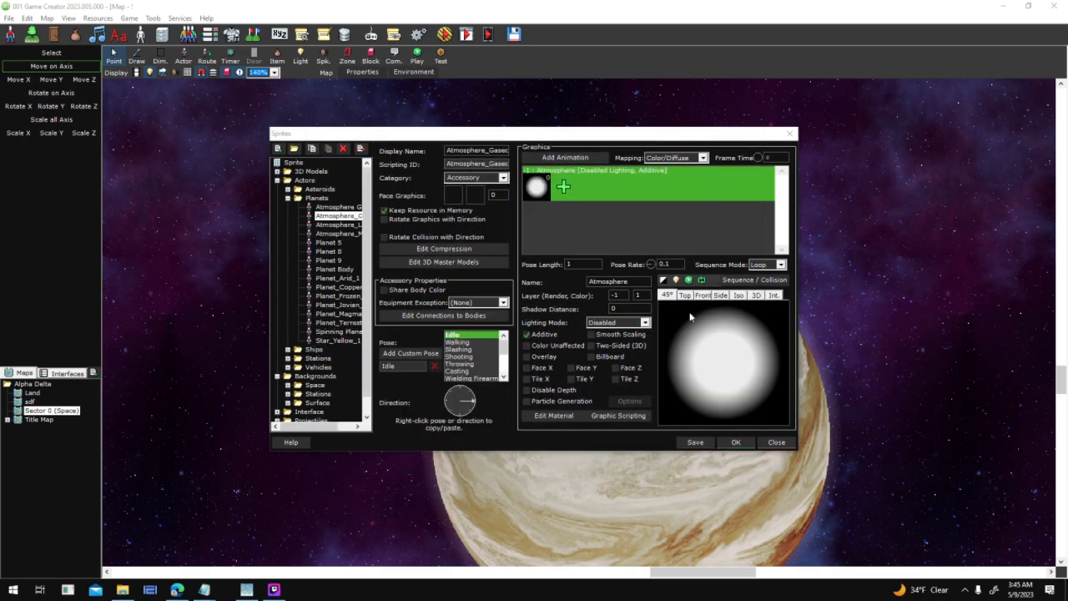
# Step: Check the Atmosphere node's magnification in the Atmosphere_Gaseous sprite's Sequence Editor, and return to the map
pyautogui.click(691, 322)
pyautogui.click(263, 232)
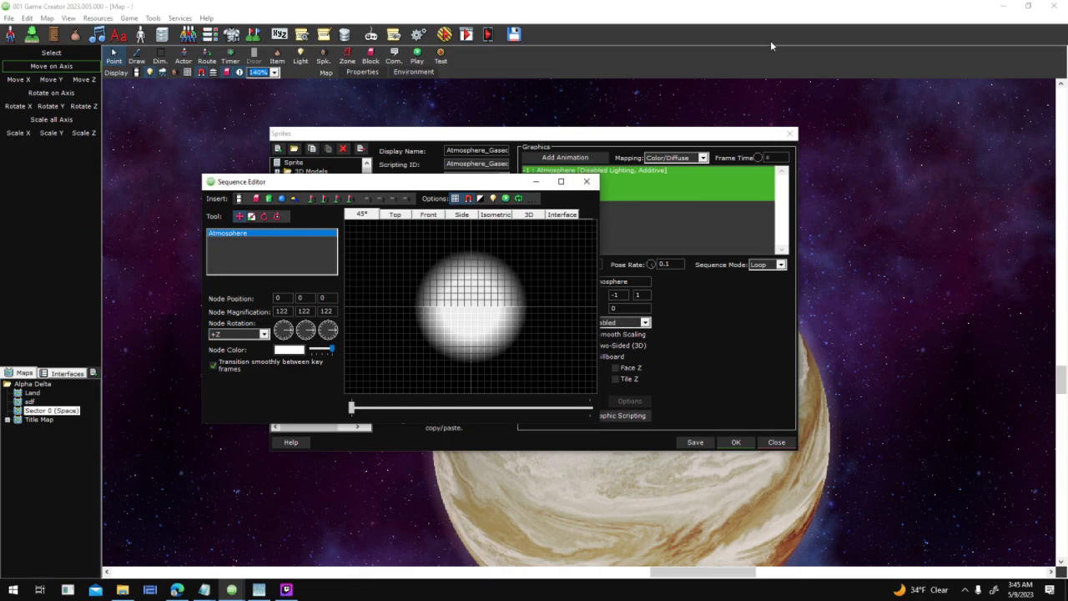
pyautogui.click(586, 183)
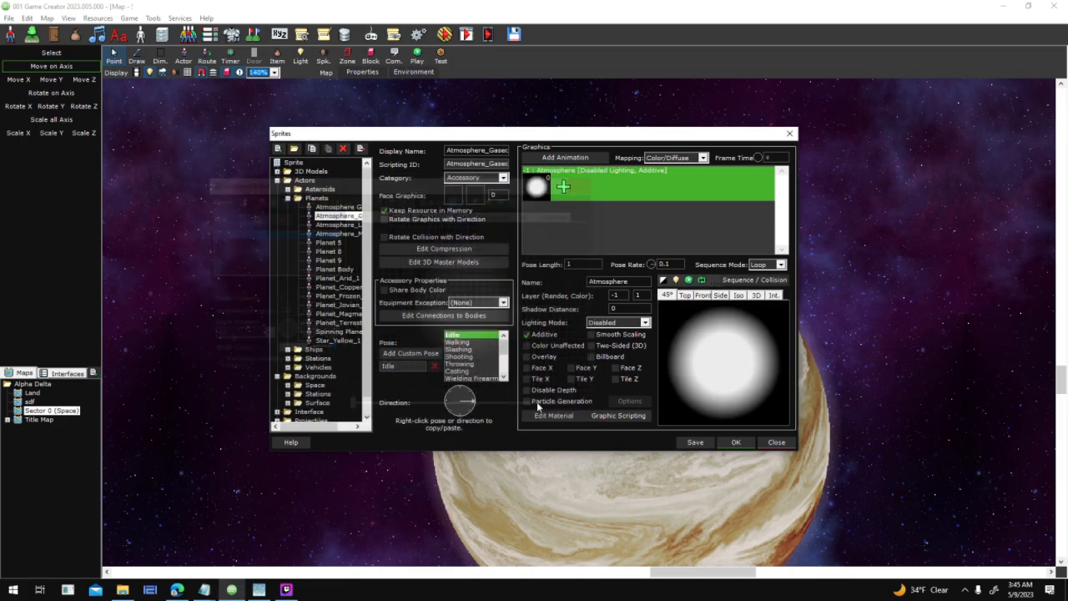
pyautogui.click(737, 442)
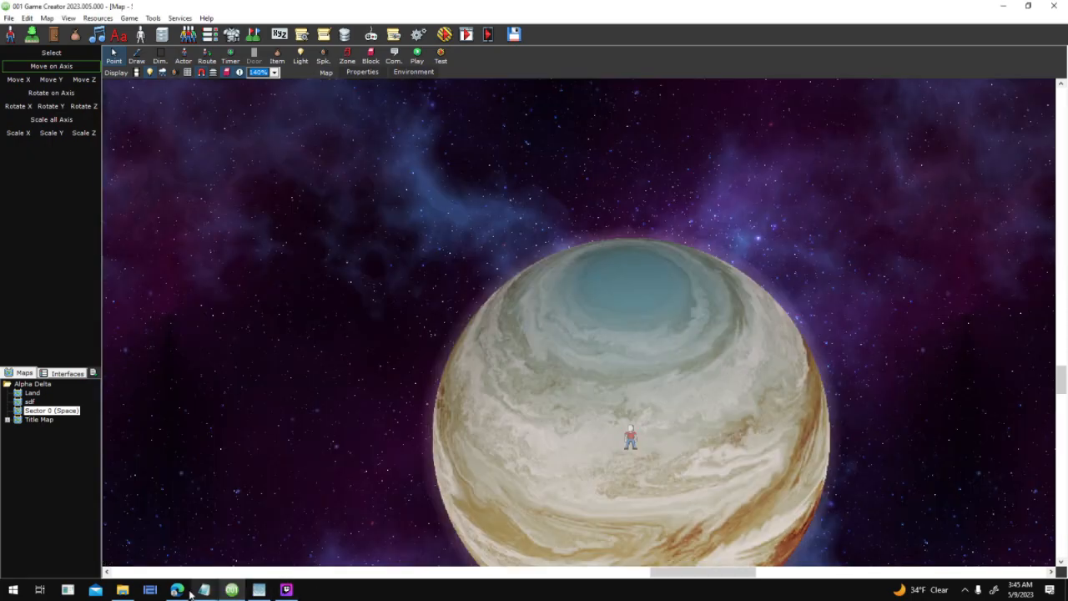
# Step: Switch to the web browser, search Google for "512 increased by 122 percent", and open calculateme's 122% Increase Calculator
pyautogui.click(187, 592)
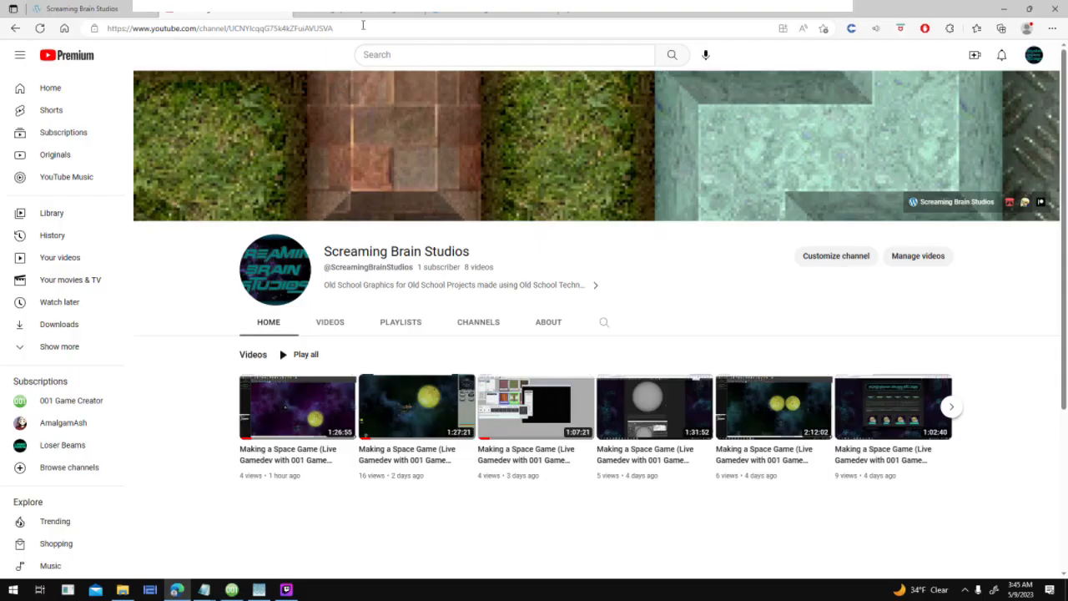
pyautogui.click(502, 14)
pyautogui.click(548, 15)
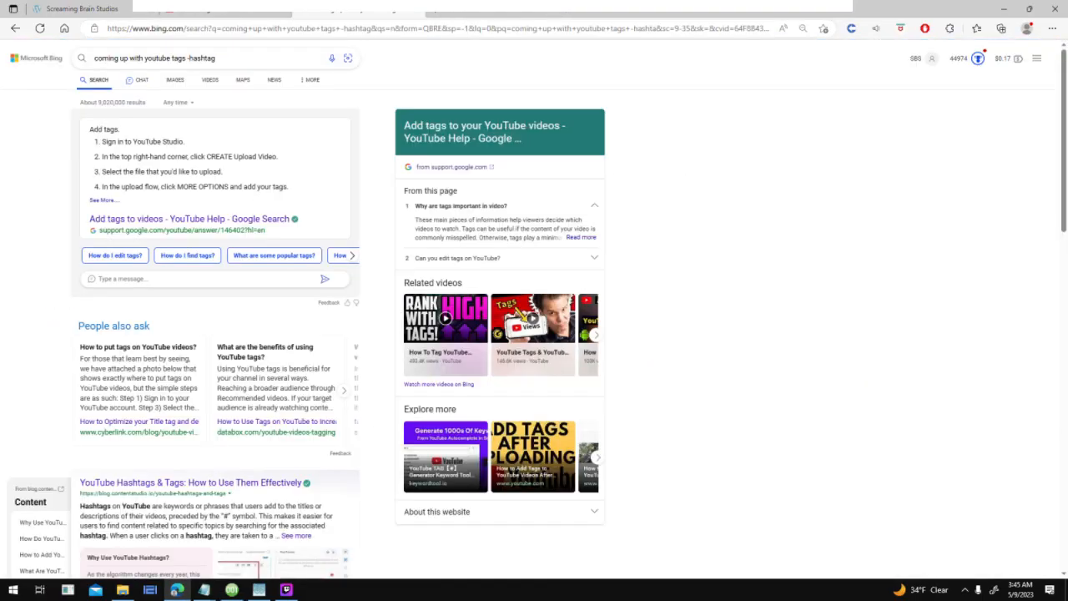
pyautogui.click(421, 14)
pyautogui.click(309, 14)
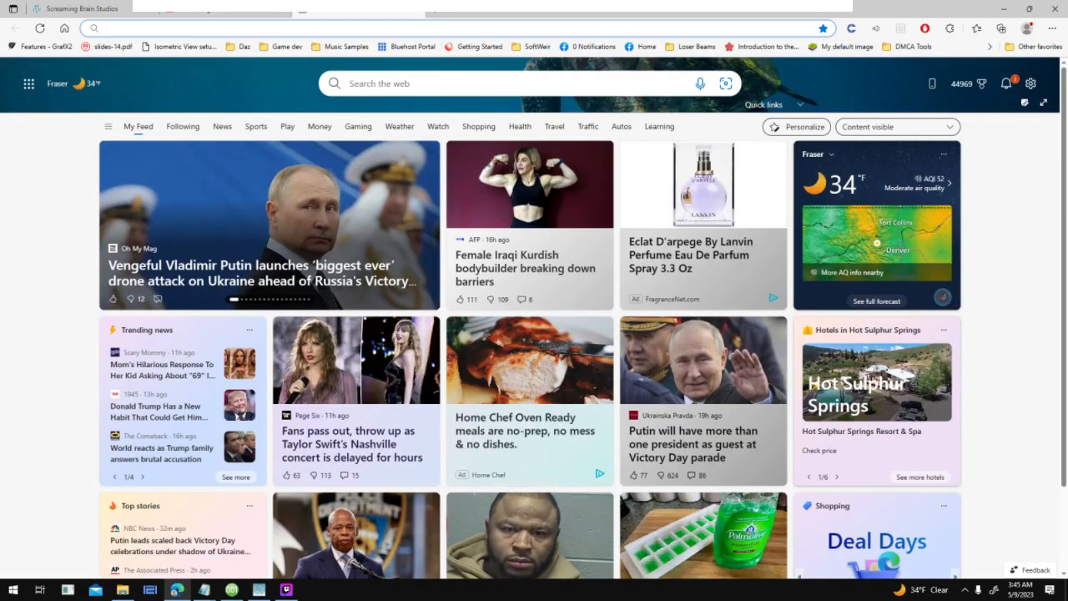
pyautogui.write('goog')
pyautogui.press('Return')
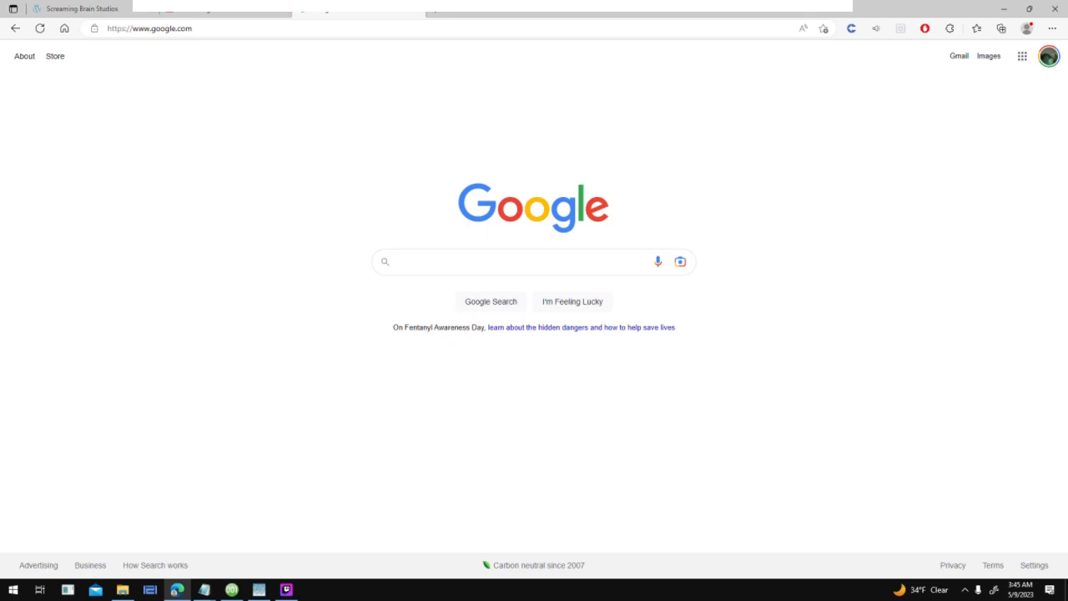
pyautogui.write('512 increased by')
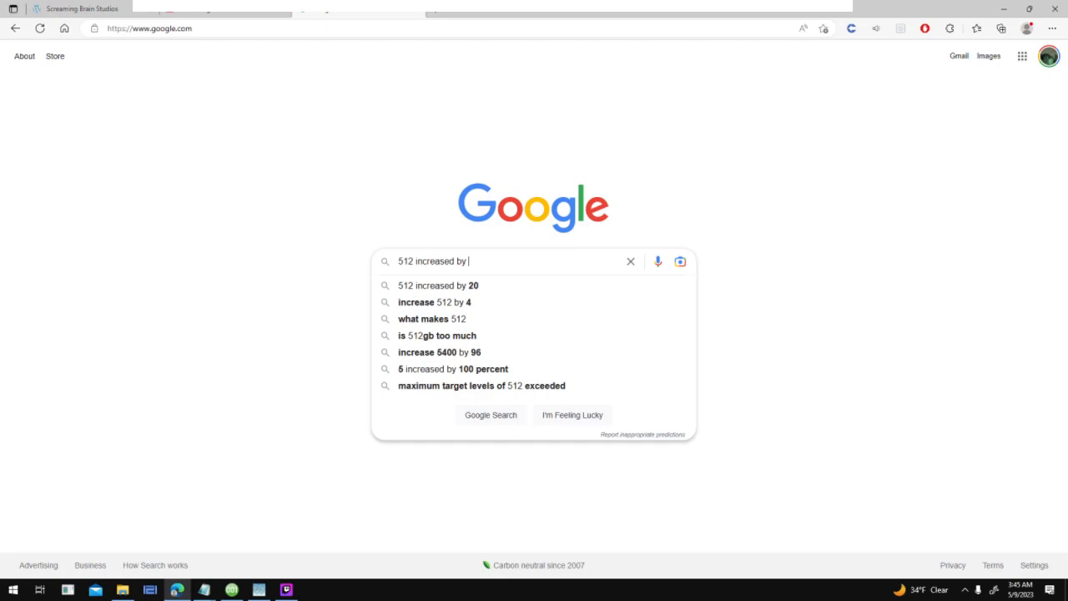
pyautogui.write(' 122 percent')
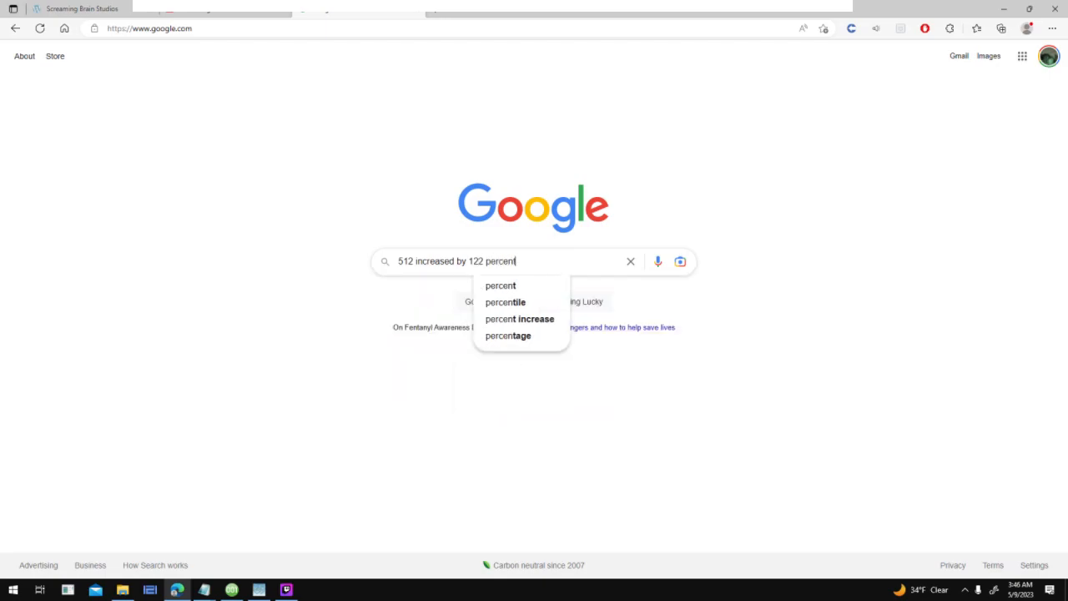
pyautogui.press('Return')
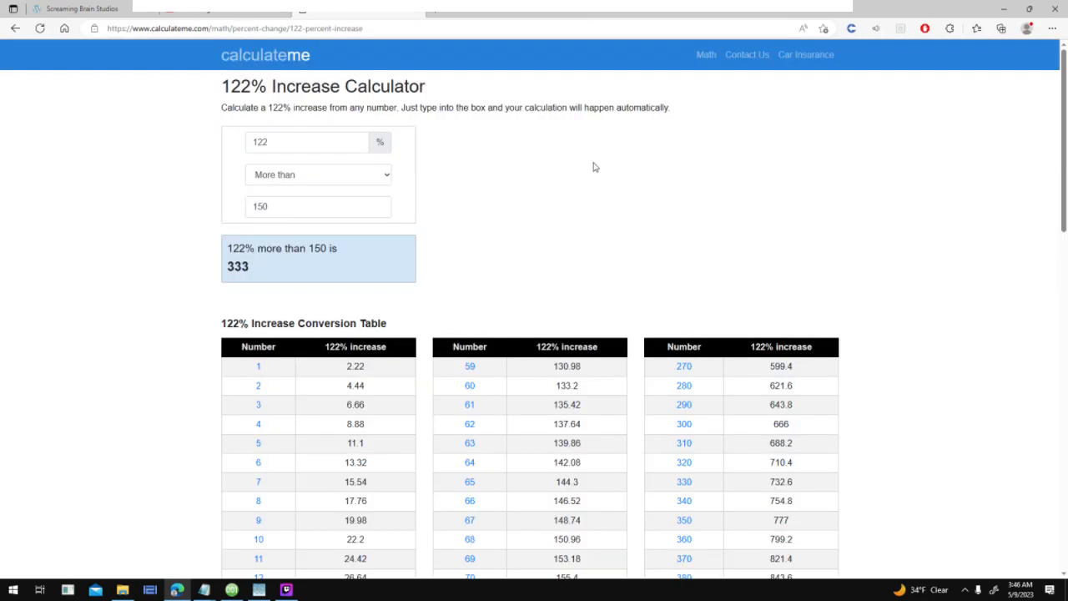
pyautogui.doubleClick(322, 147)
pyautogui.write('512')
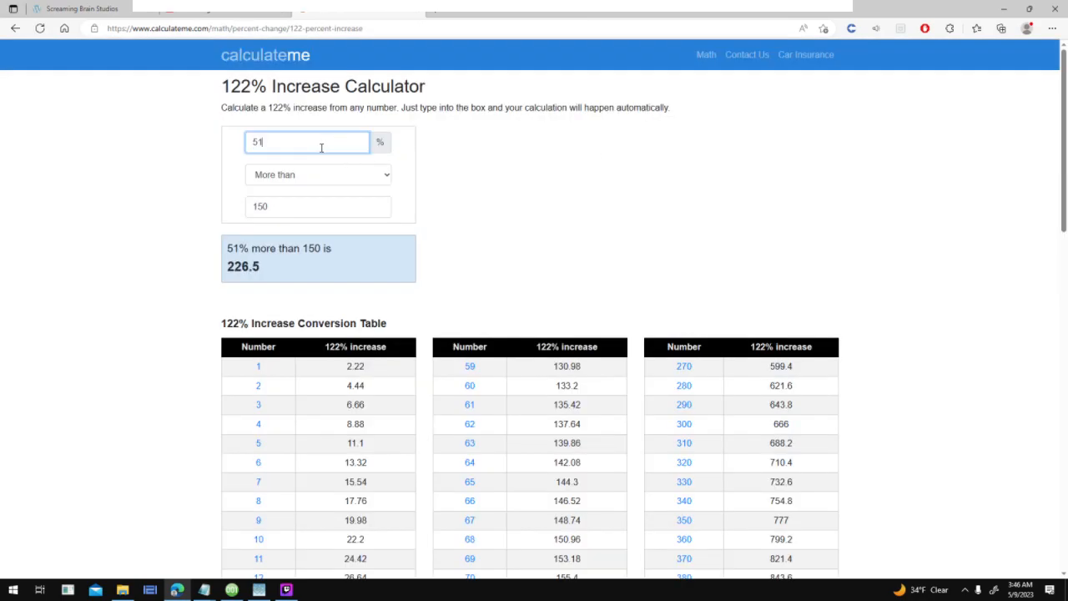
pyautogui.click(342, 183)
pyautogui.click(492, 159)
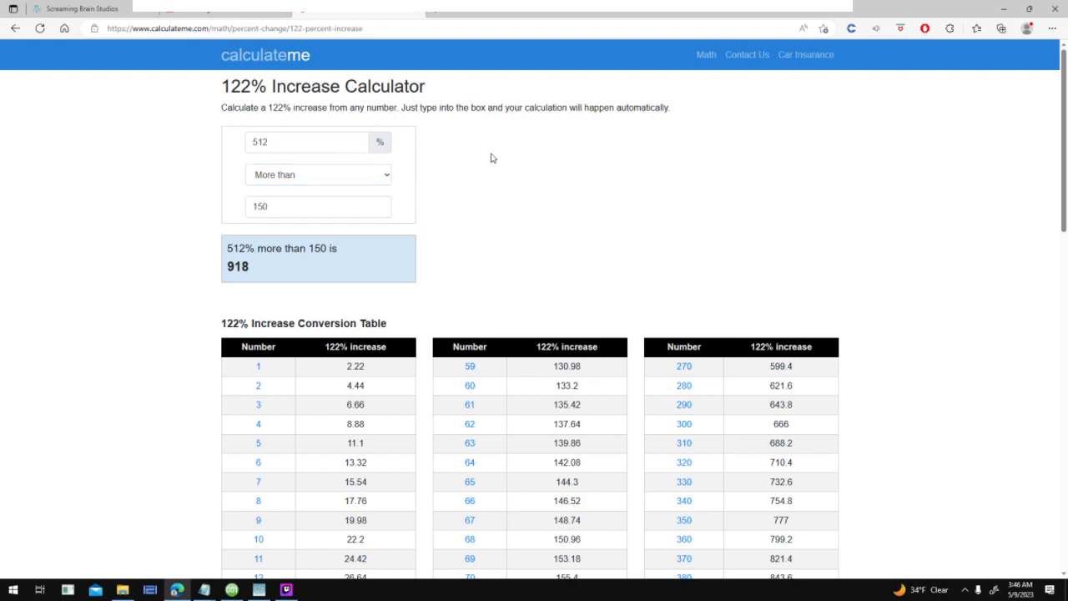
# Step: Calculate 122% more than 512 with the percent increase calculator
pyautogui.doubleClick(308, 145)
pyautogui.write('2')
pyautogui.write('122')
pyautogui.doubleClick(302, 209)
pyautogui.write('512')
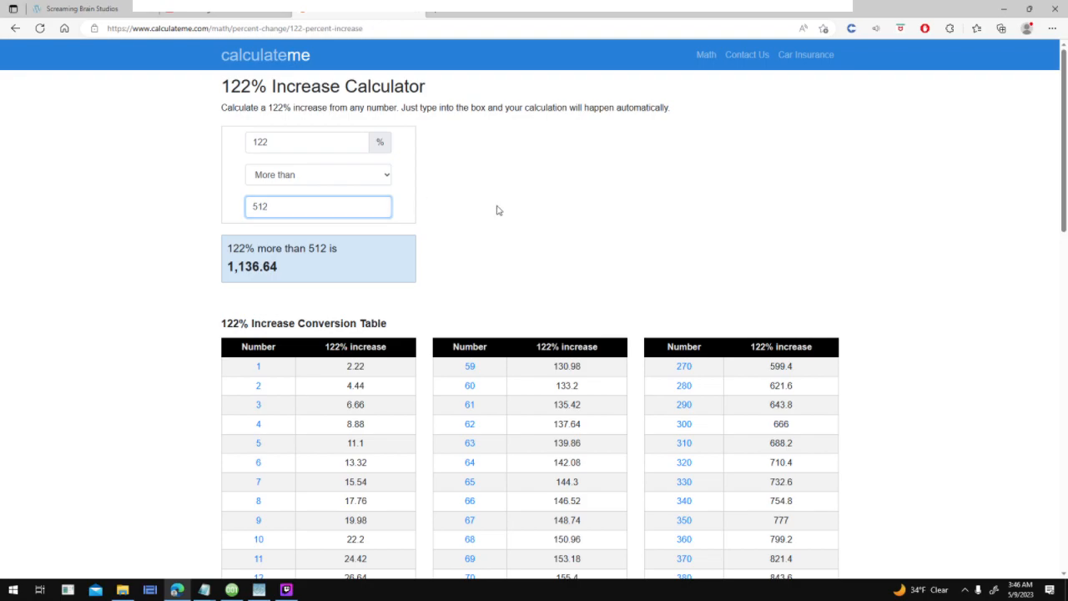
pyautogui.click(371, 384)
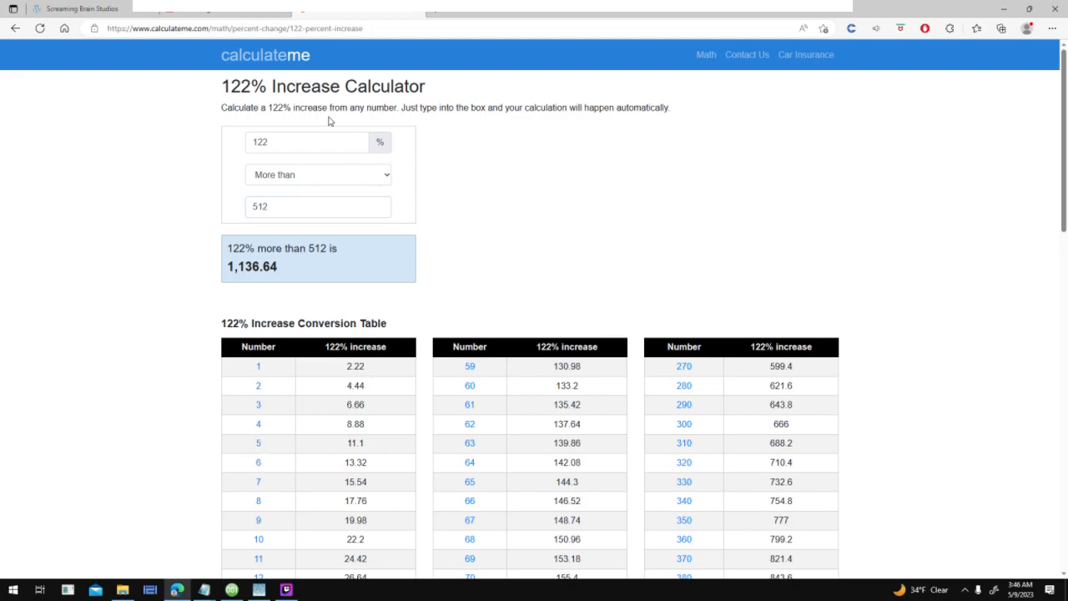
# Step: Change the percentage in the calculator to 22 to calculate 22% more than 512
pyautogui.click(309, 139)
pyautogui.doubleClick(310, 138)
pyautogui.write('22')
pyautogui.click(616, 207)
# Step: Switch to Texture Maker, check the Atmosphere Glow 600x600 texture's size, and return to 001 Game Creator
pyautogui.click(259, 590)
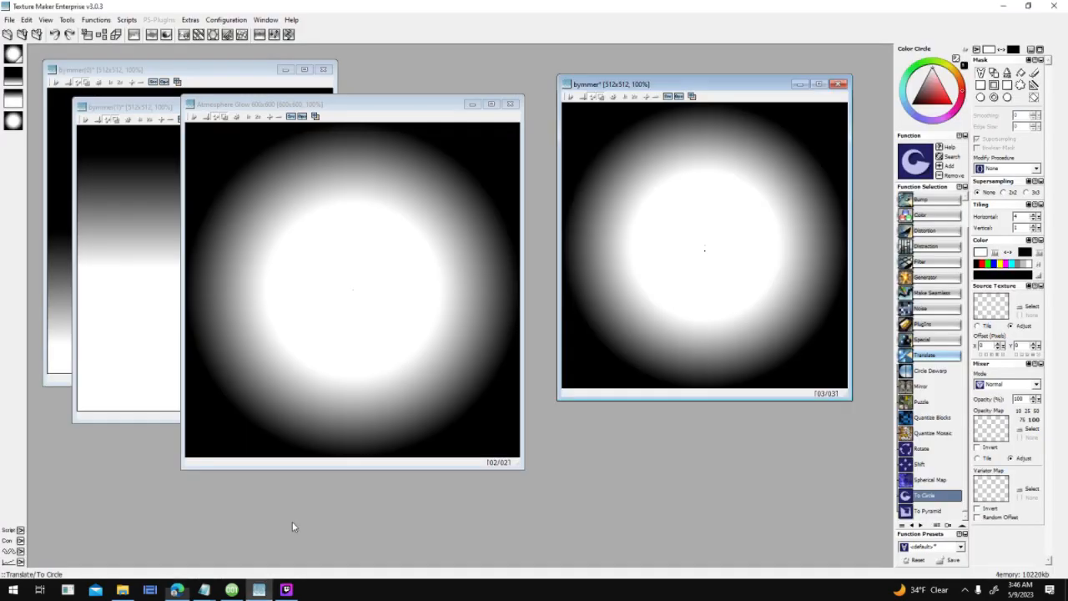
pyautogui.click(440, 109)
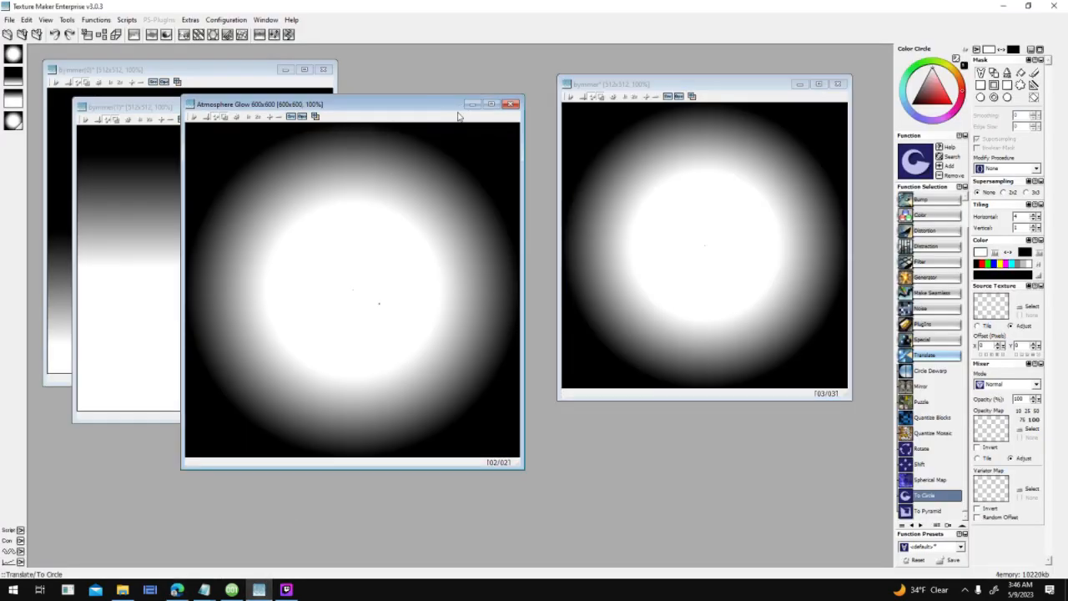
pyautogui.click(232, 590)
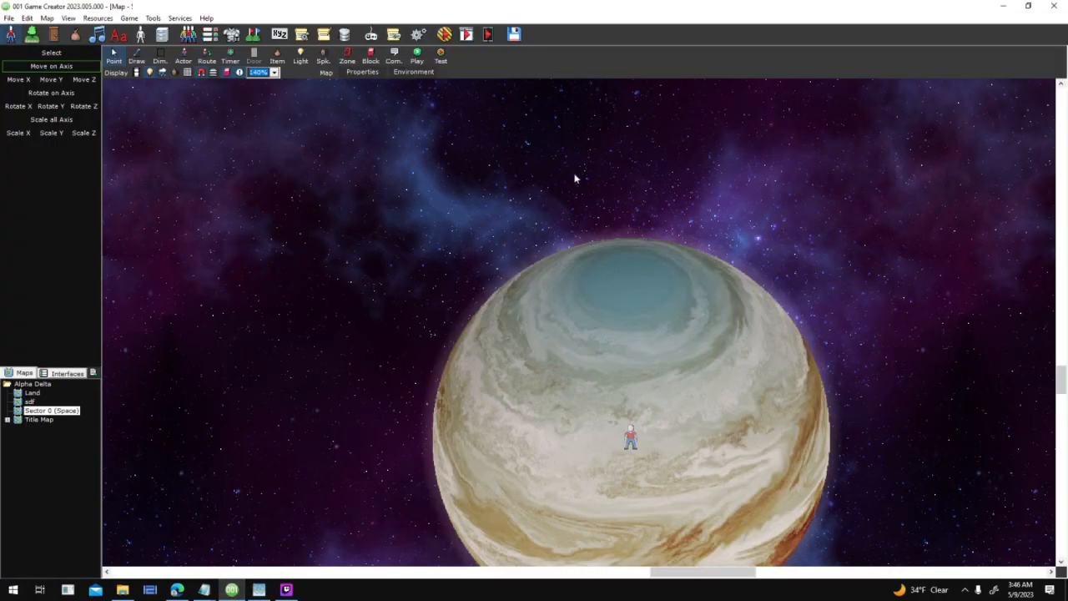
# Step: Open the Atmosphere_Gaseous sprite, check its Atmosphere node magnification in the Sequence Editor, and close the editor
pyautogui.click(344, 225)
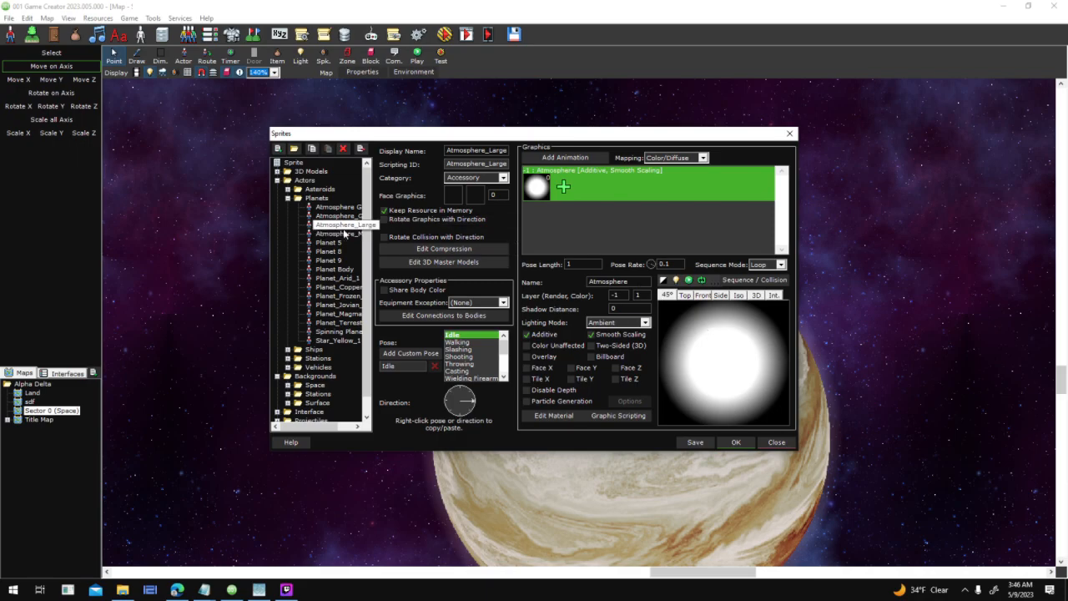
pyautogui.click(348, 217)
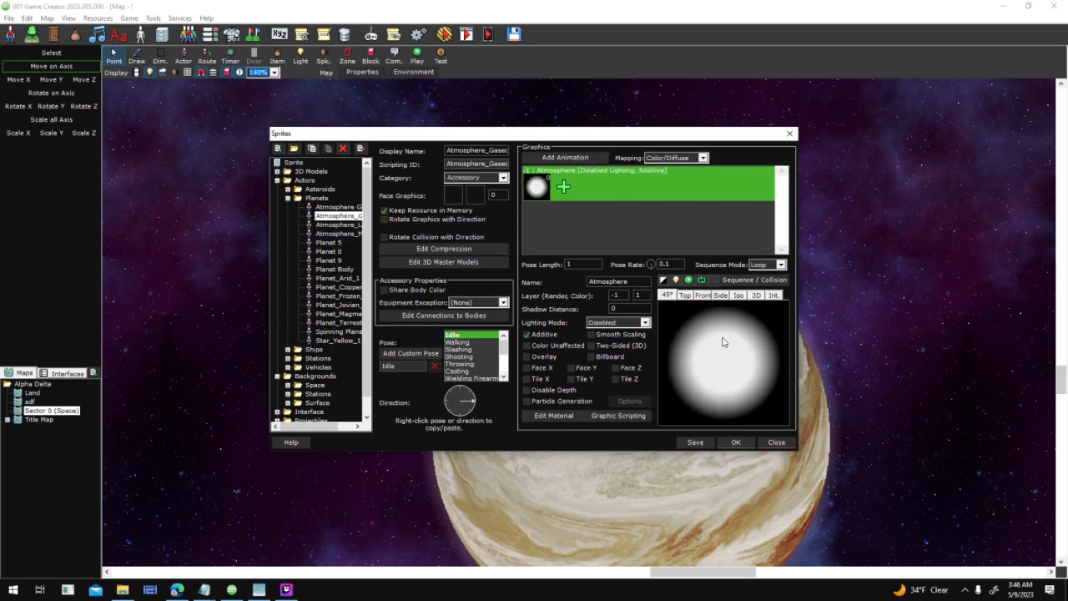
pyautogui.click(723, 340)
pyautogui.click(278, 236)
pyautogui.click(279, 235)
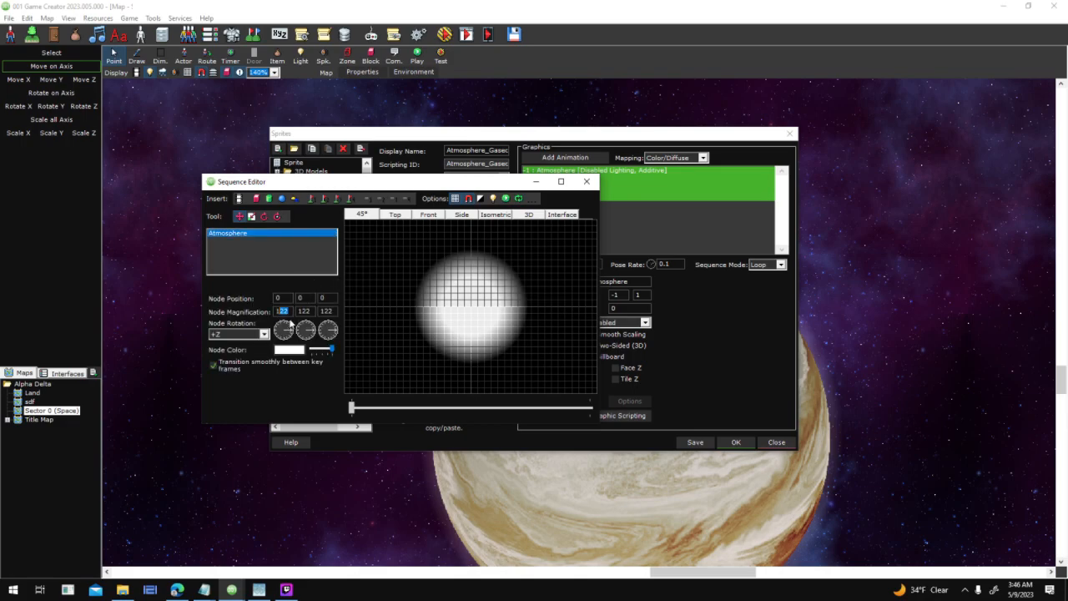
pyautogui.click(587, 181)
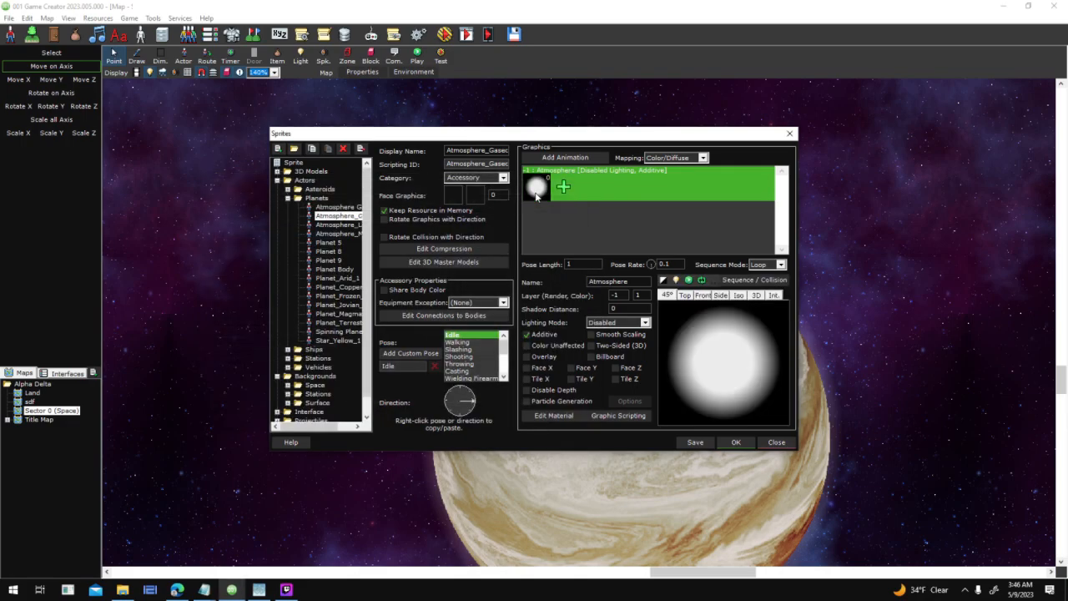
# Step: Export the Atmosphere_Gaseous sprite's graphic to the Alpha Delta folder as a PNG named Gas Giant Atmosphere Original
pyautogui.rightClick(554, 213)
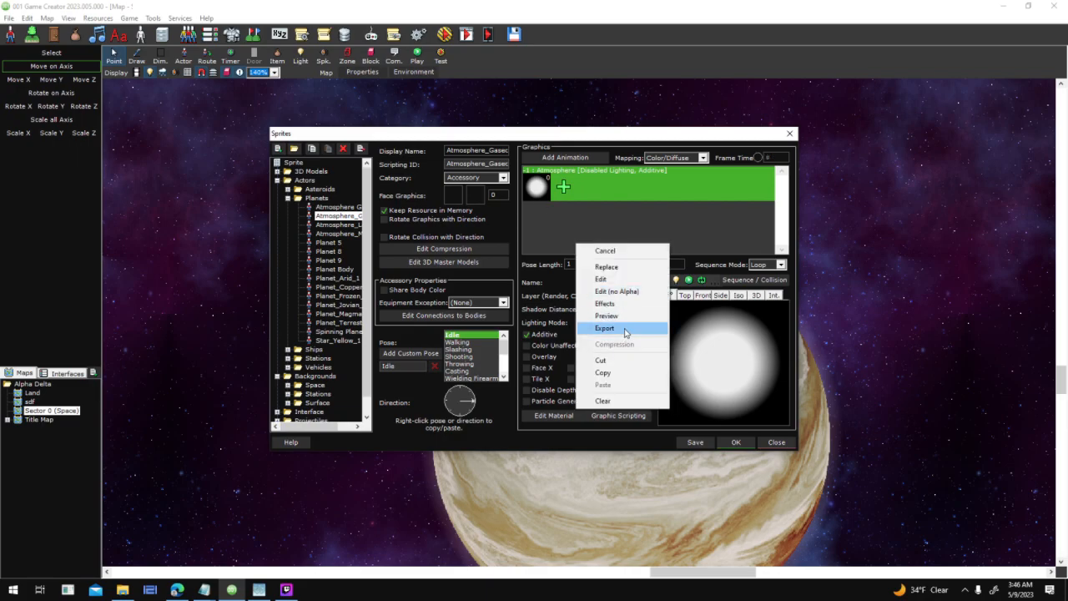
pyautogui.click(609, 327)
pyautogui.click(292, 282)
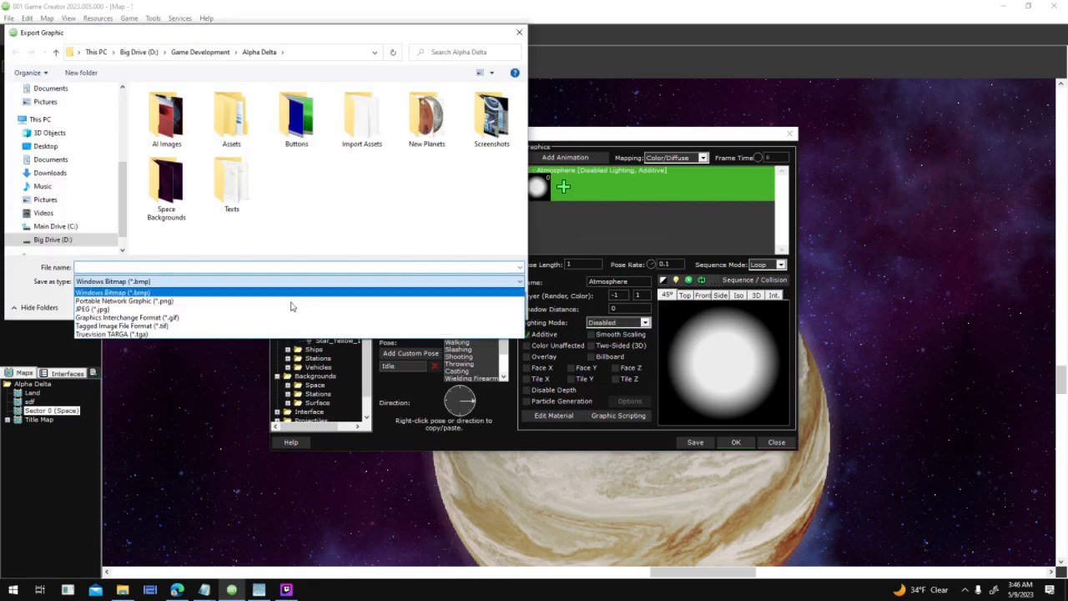
pyautogui.click(293, 307)
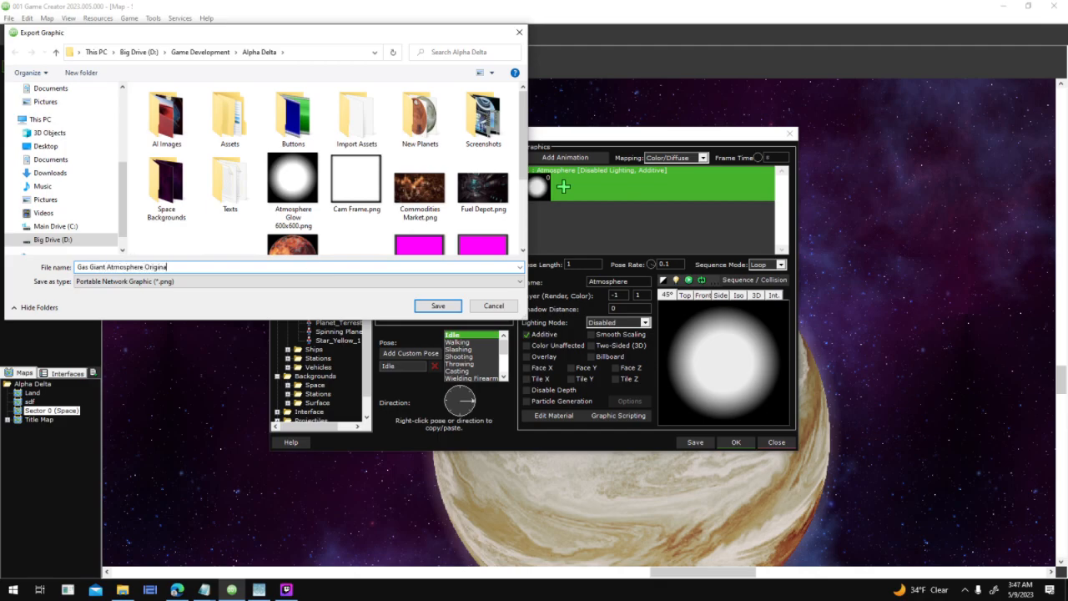
pyautogui.write('l')
pyautogui.press('Return')
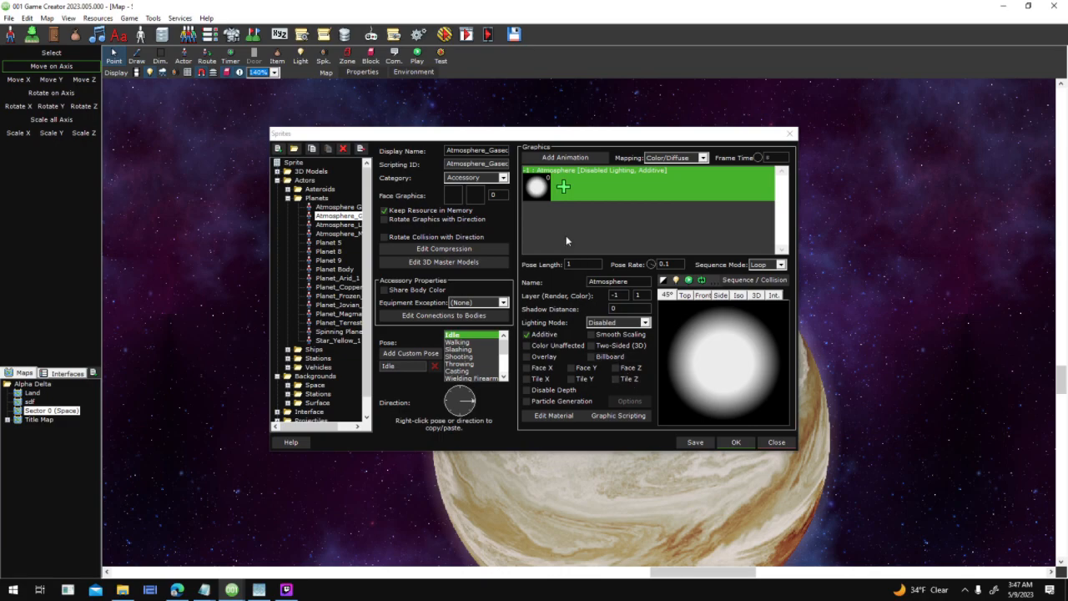
# Step: Replace the Atmosphere_Gaseous sprite's graphic with the image Atmosphere Glow 600x600.png
pyautogui.rightClick(550, 196)
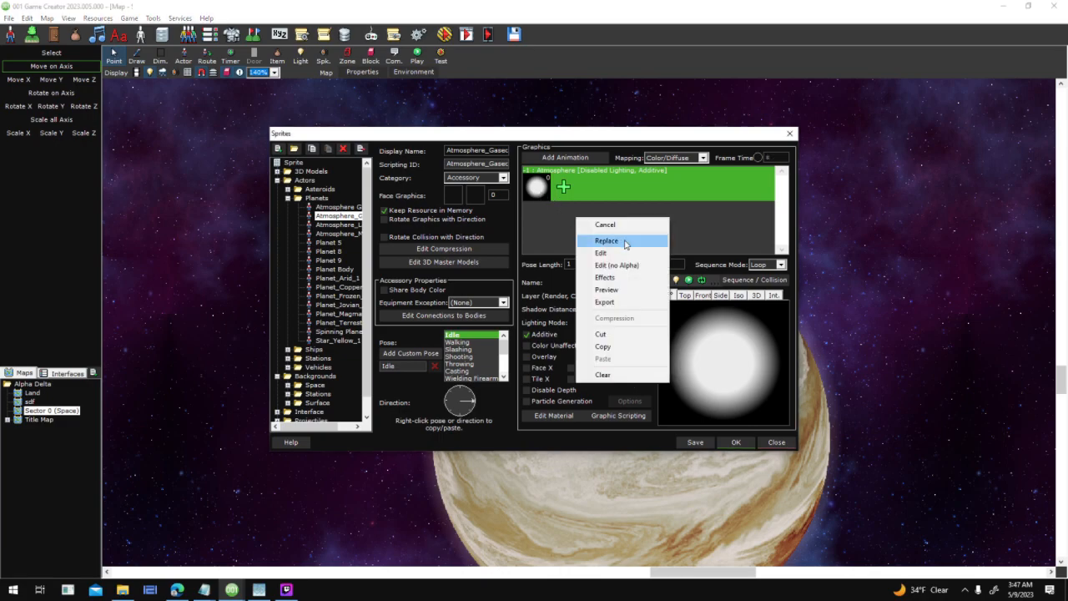
pyautogui.click(541, 199)
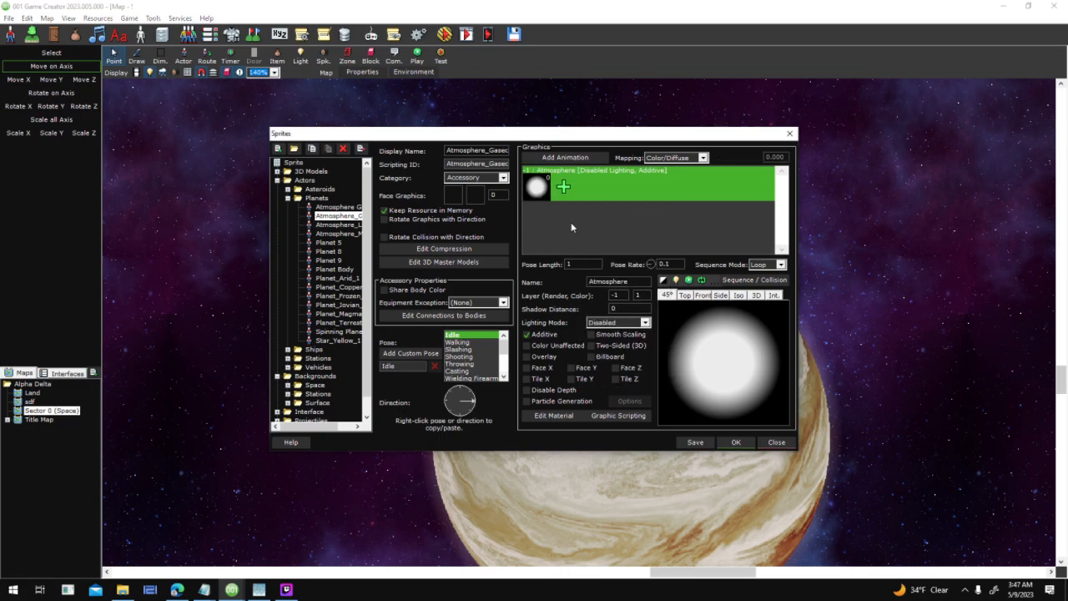
pyautogui.rightClick(542, 193)
pyautogui.click(572, 215)
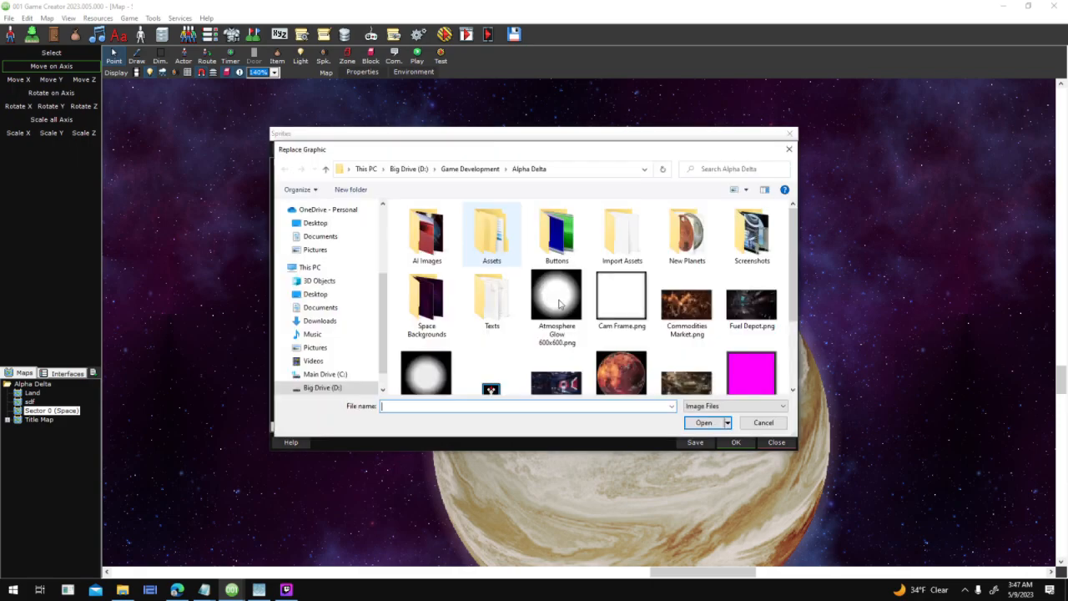
pyautogui.doubleClick(560, 289)
# Step: Set the Atmosphere node's magnification to 100 on all three axes in the Sequence Editor and apply the sprite changes
pyautogui.click(718, 351)
pyautogui.click(290, 232)
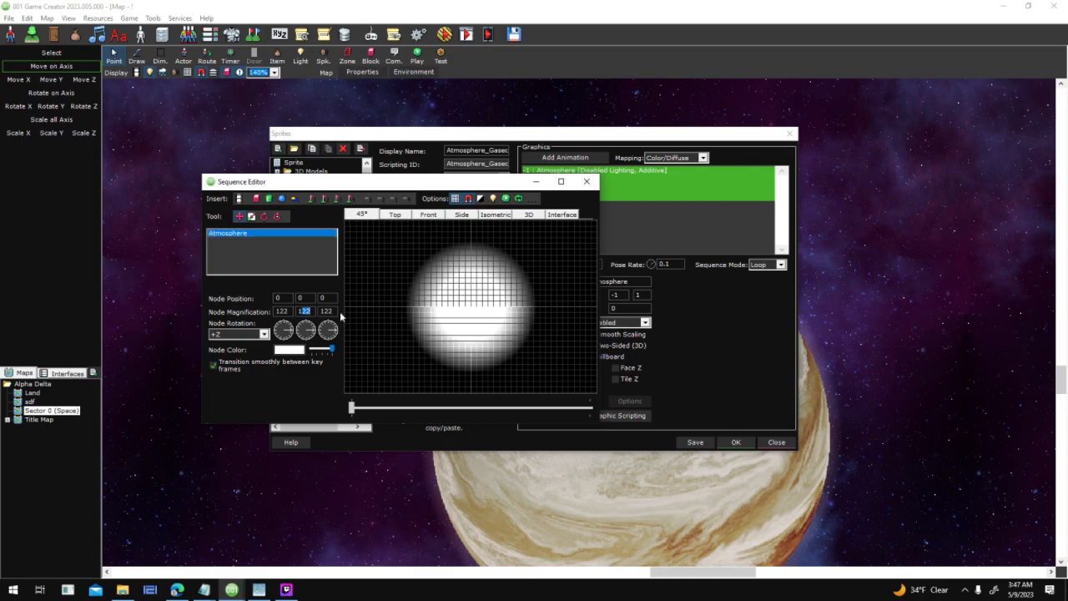
pyautogui.write('10')
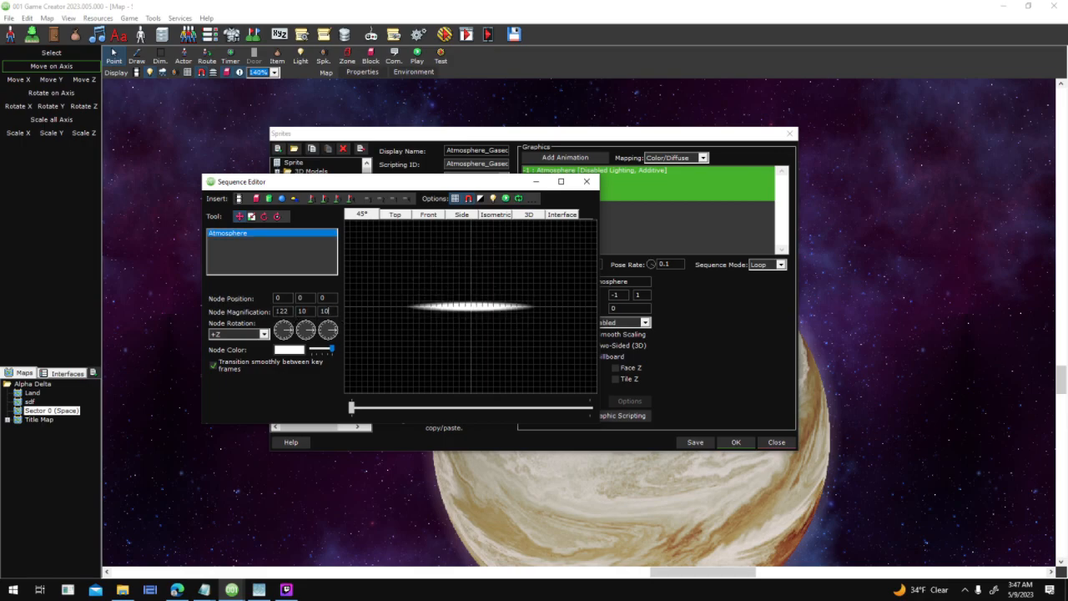
pyautogui.write('10')
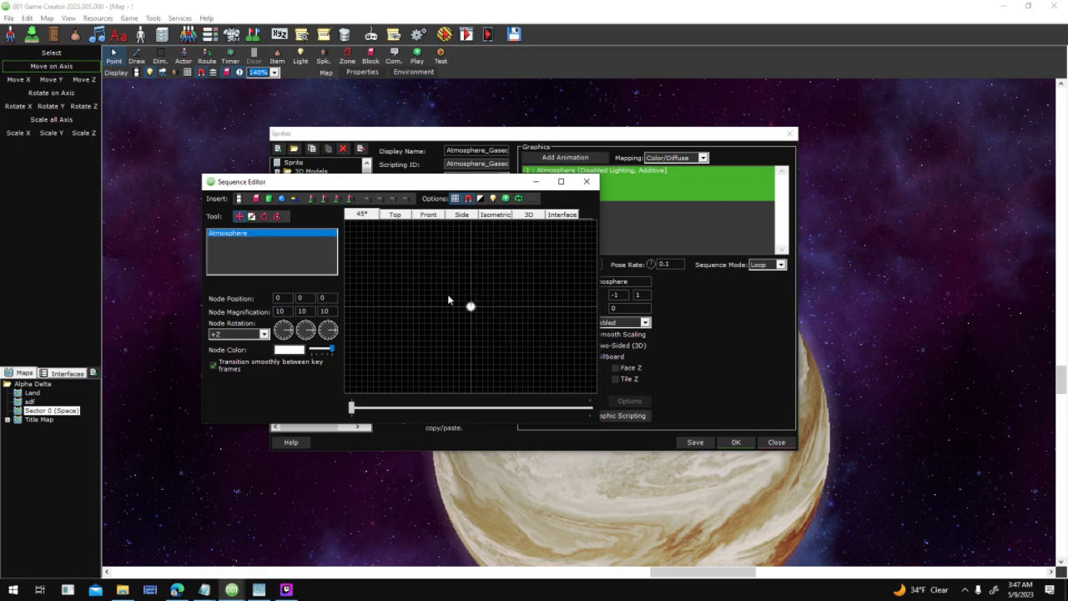
pyautogui.write('00')
pyautogui.press('Tab')
pyautogui.write('100')
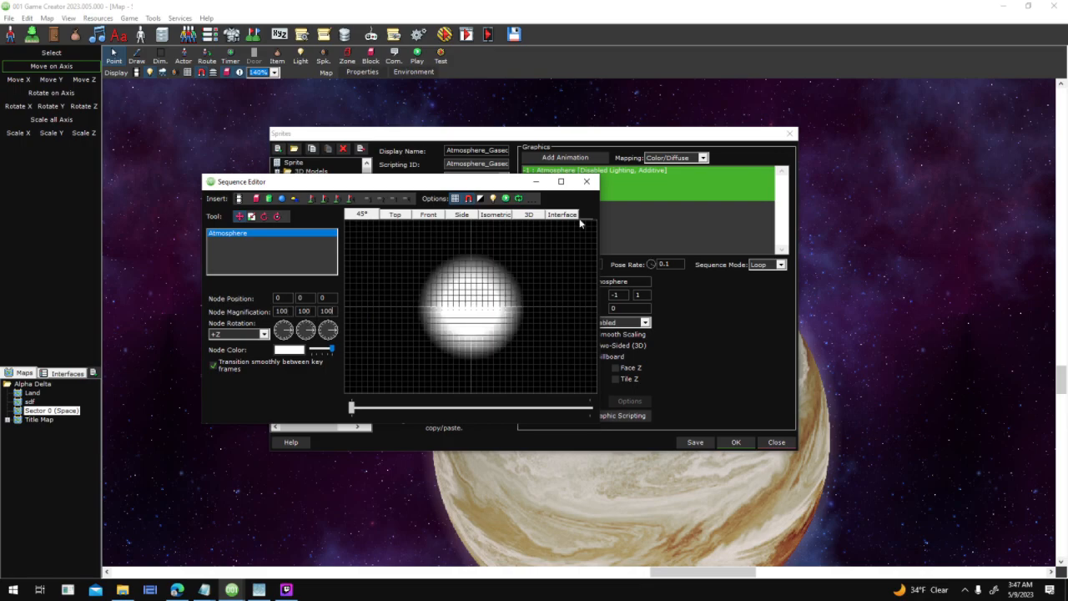
pyautogui.click(587, 181)
pyautogui.click(728, 445)
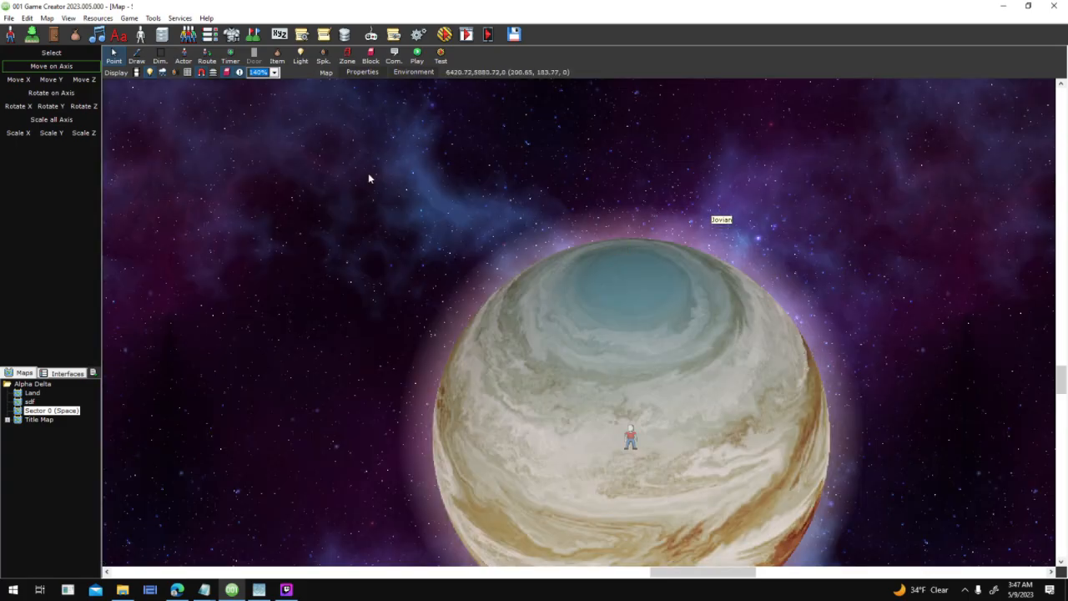
# Step: Examine the Jovian planet's glow on the map, review the Atmosphere_Gaseous sprite's preview, and return to the map
pyautogui.moveTo(531, 205); pyautogui.dragTo(473, 158)
pyautogui.click(9, 36)
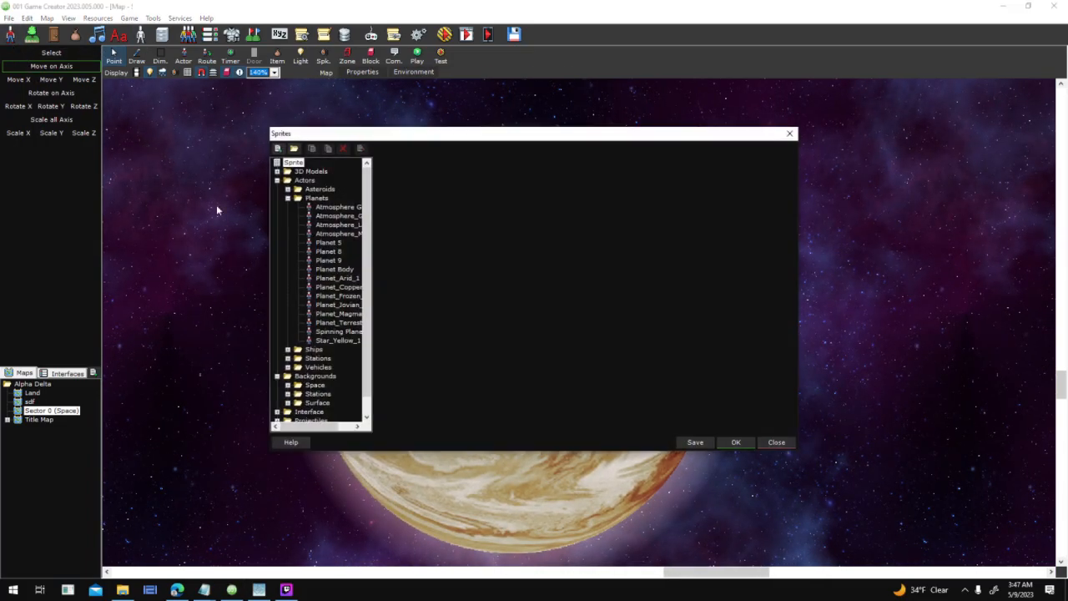
pyautogui.click(338, 215)
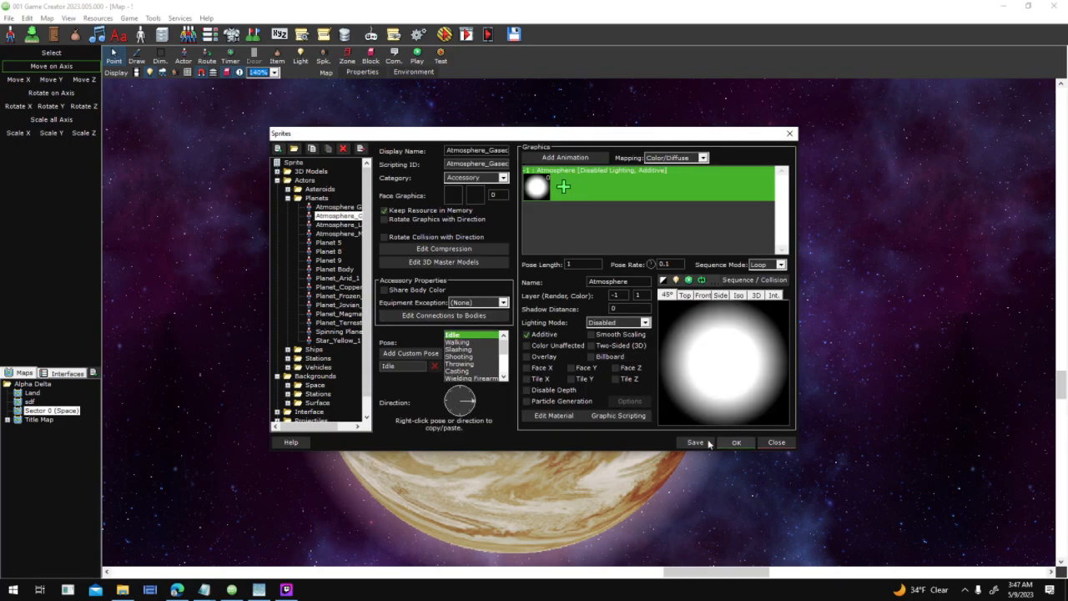
pyautogui.click(736, 442)
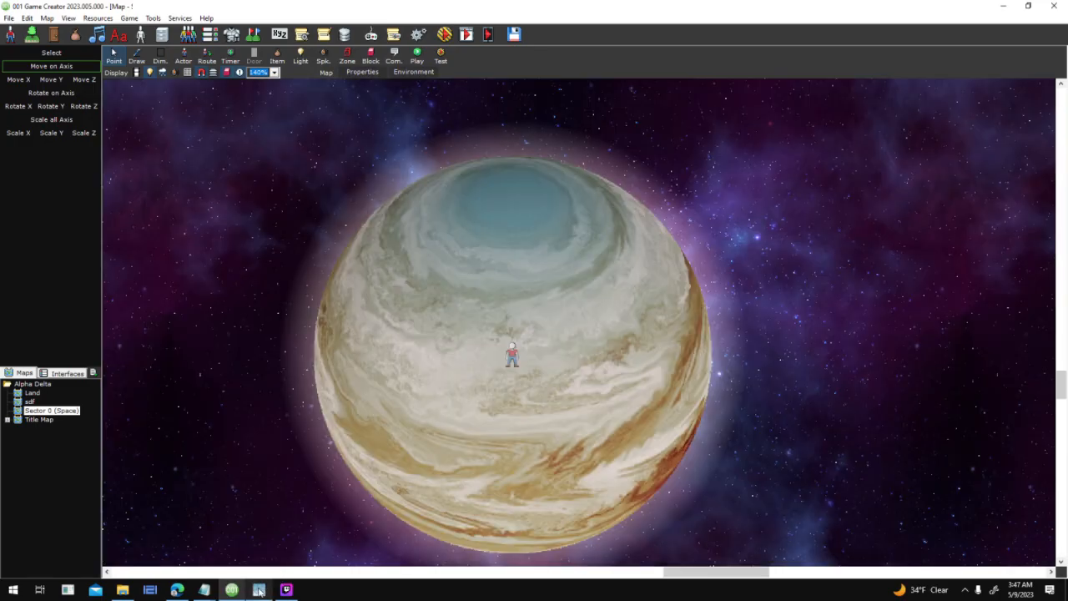
# Step: Switch to Texture Maker and work out the new glow texture's size in Calculator by adding 16 to 512
pyautogui.click(259, 590)
pyautogui.moveTo(398, 110); pyautogui.dragTo(367, 111)
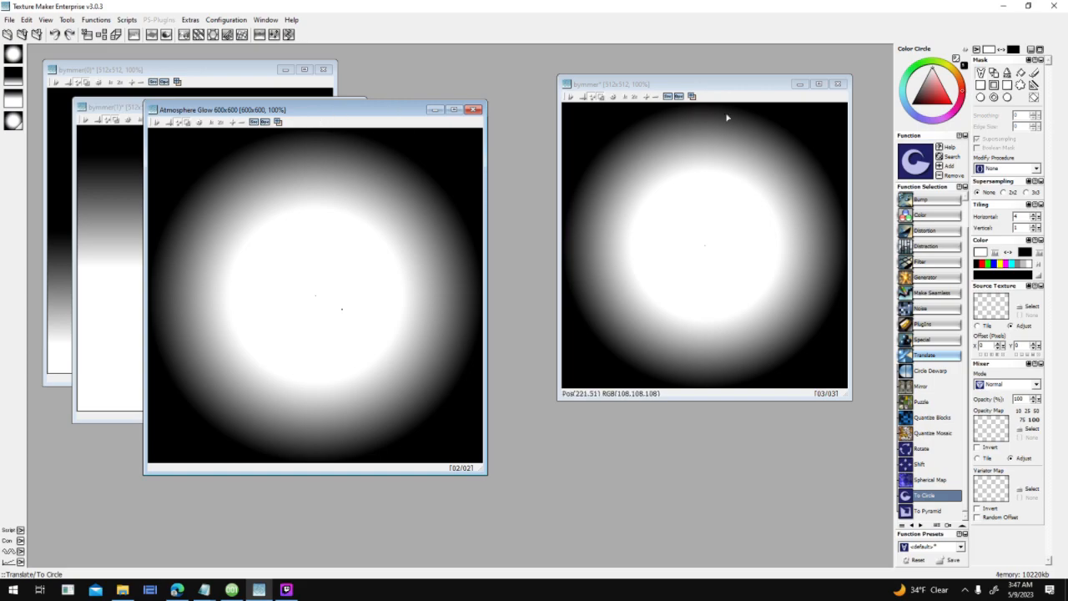
pyautogui.click(707, 88)
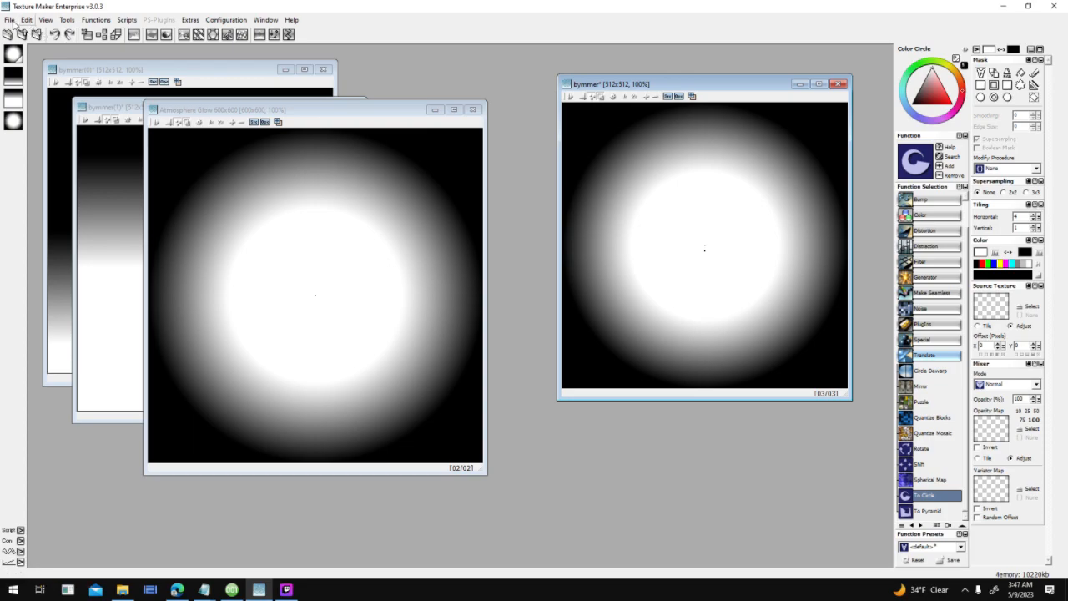
pyautogui.click(15, 589)
pyautogui.write('ca')
pyautogui.press('Return')
pyautogui.write('5')
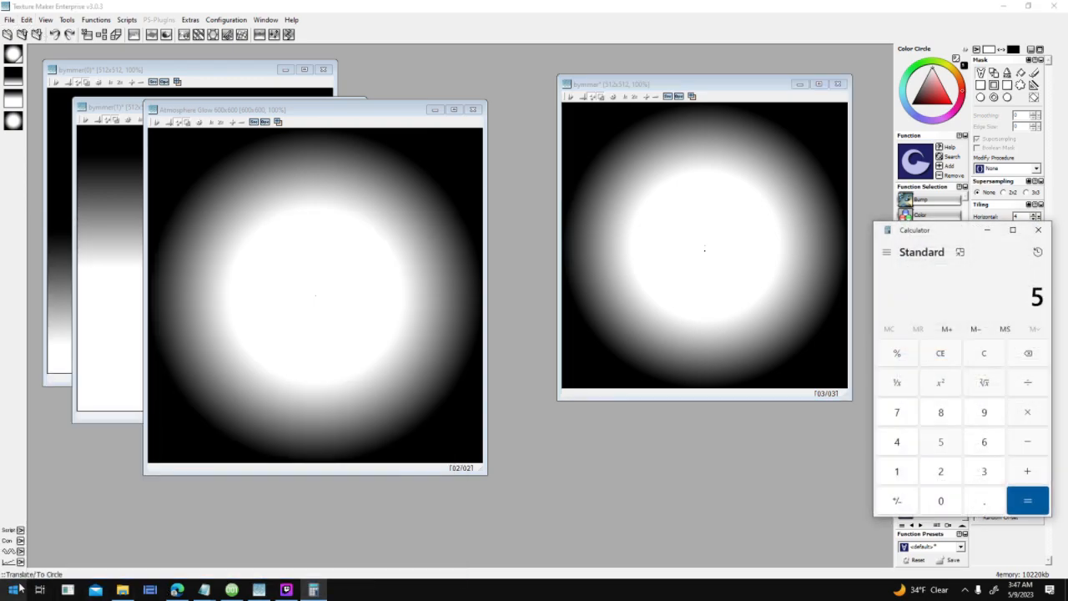
pyautogui.write('12 + 32')
pyautogui.press('Return')
pyautogui.hotkey('alt', 'Tab')
pyautogui.click(10, 20)
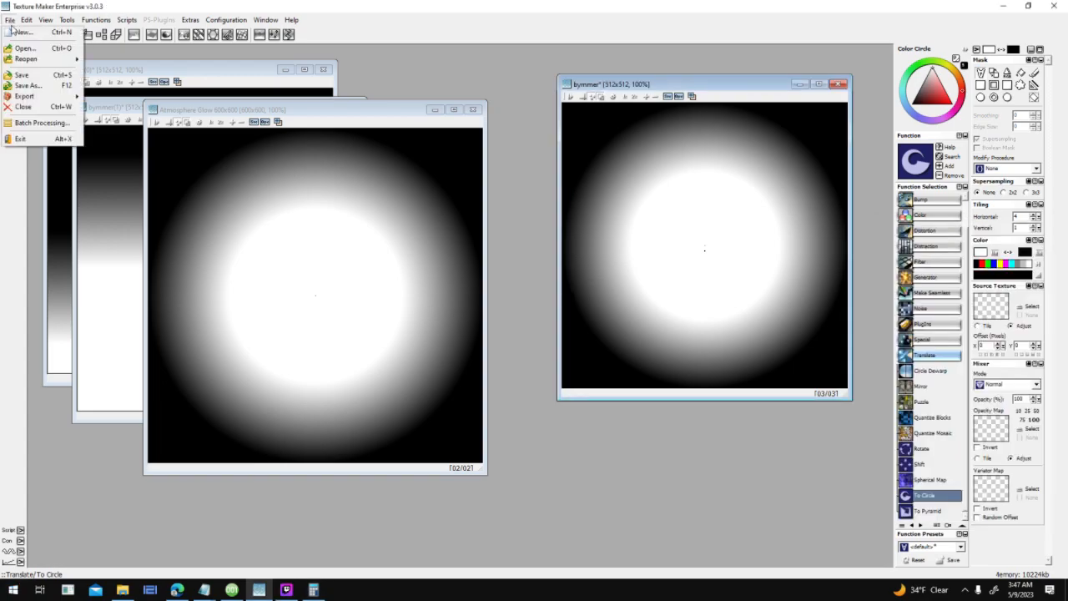
pyautogui.click(26, 20)
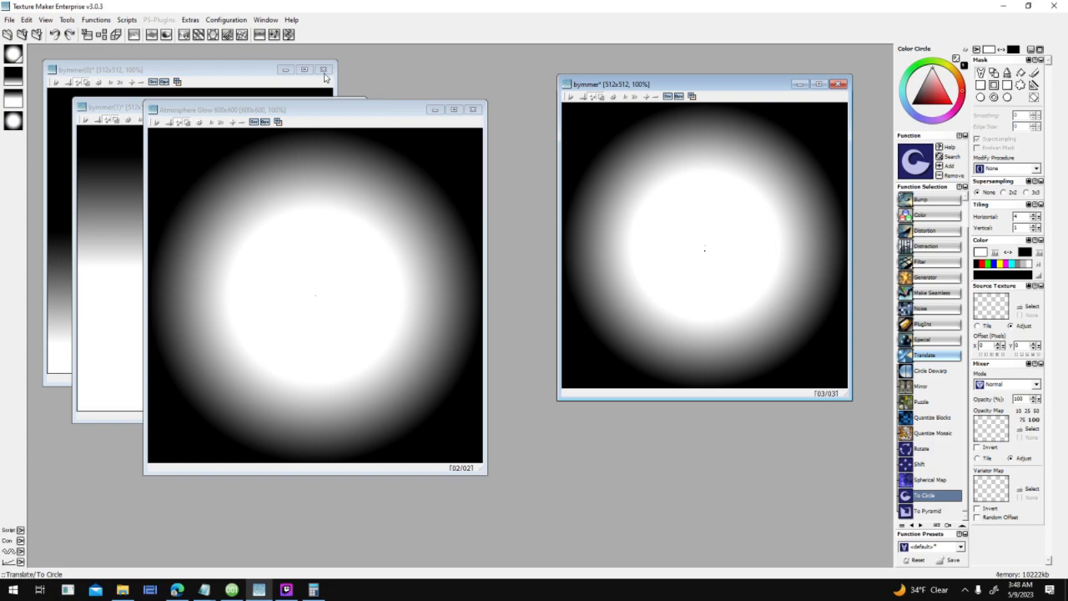
pyautogui.click(310, 591)
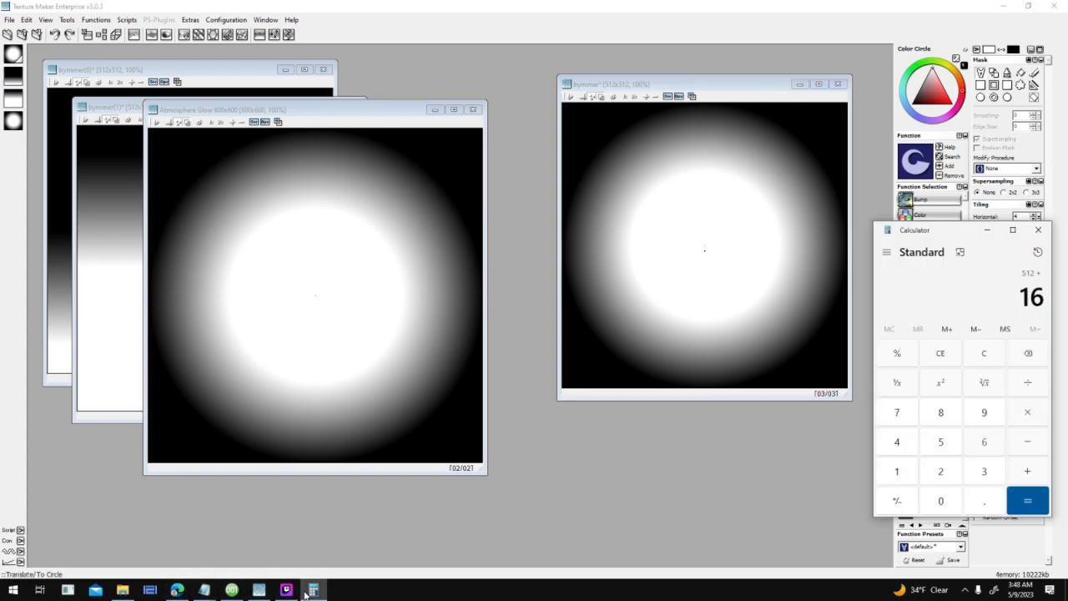
pyautogui.press('Return')
pyautogui.click(312, 590)
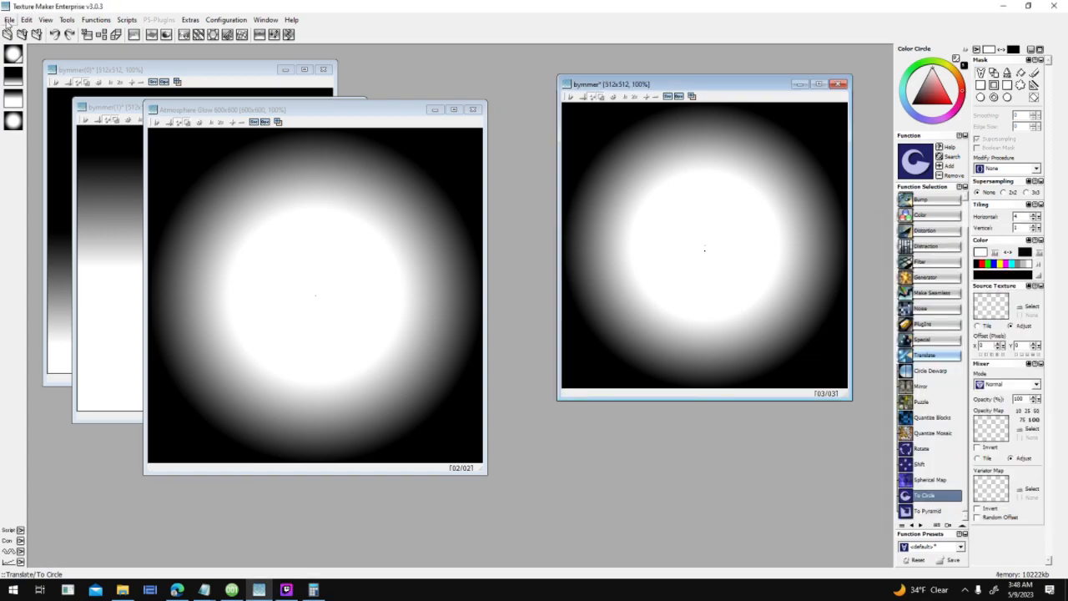
# Step: Create a new white texture 528 pixels wide and 528 pixels high
pyautogui.click(9, 19)
pyautogui.click(29, 36)
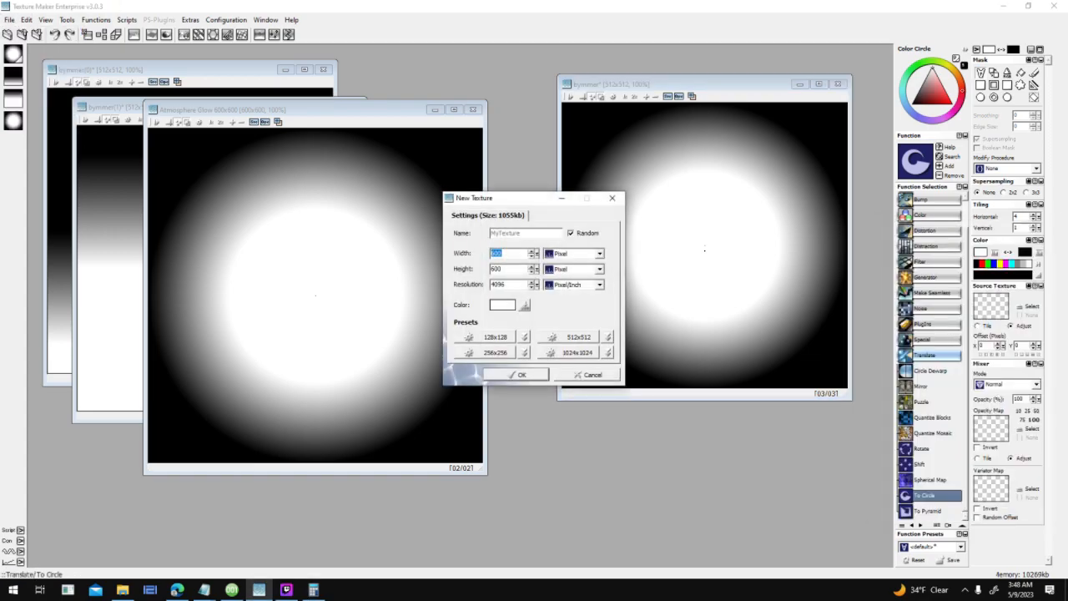
pyautogui.press('Tab')
pyautogui.hotkey('shift', 'Tab')
pyautogui.click(508, 377)
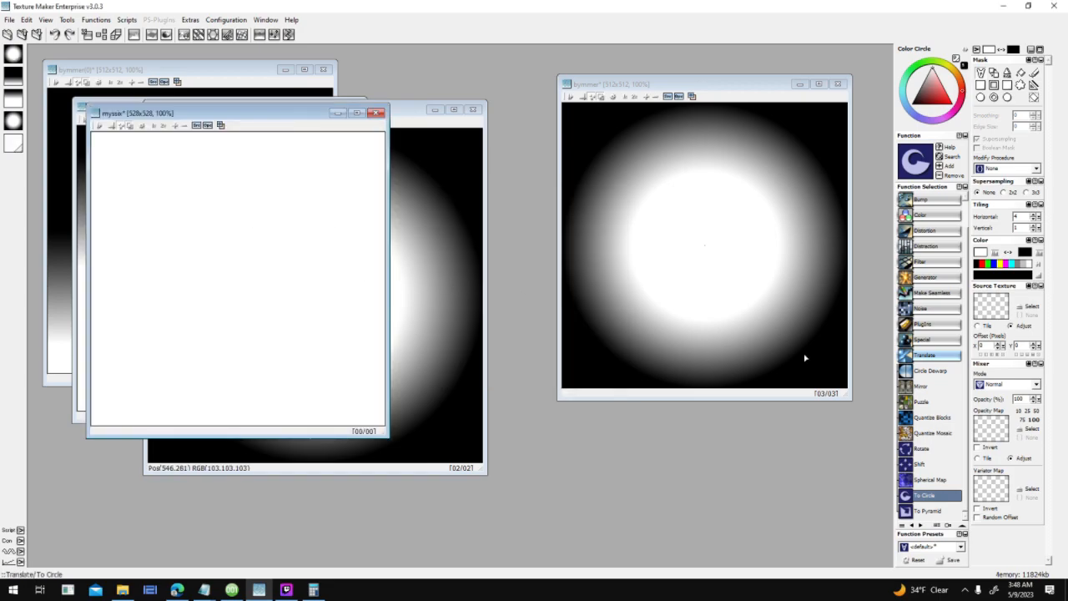
# Step: Fill the 528x528 texture with the Gradient generator and bend it into a round glow with To Circle
pyautogui.click(925, 277)
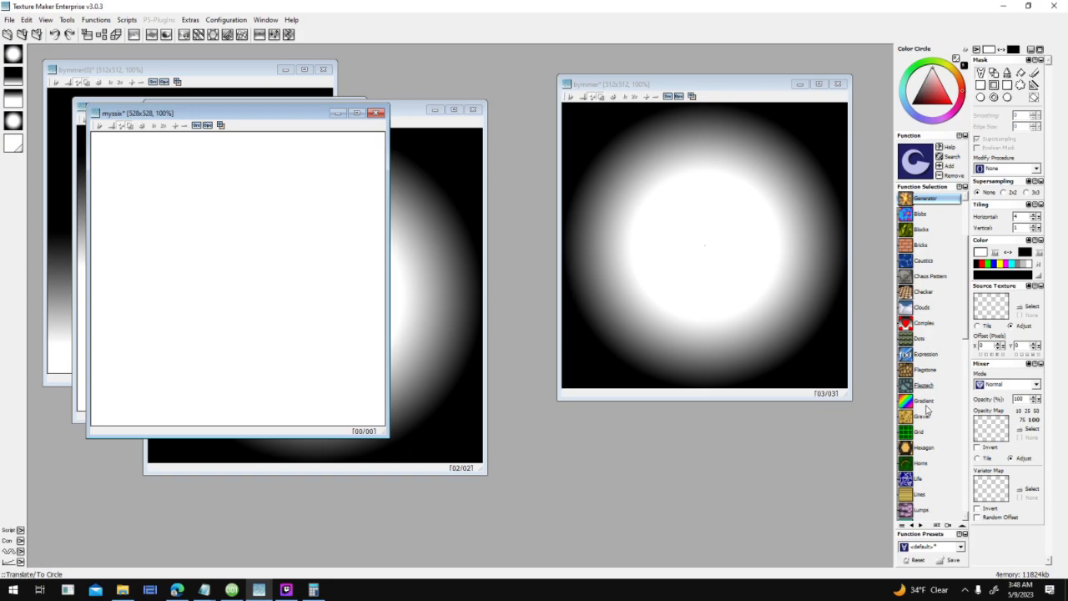
pyautogui.click(925, 404)
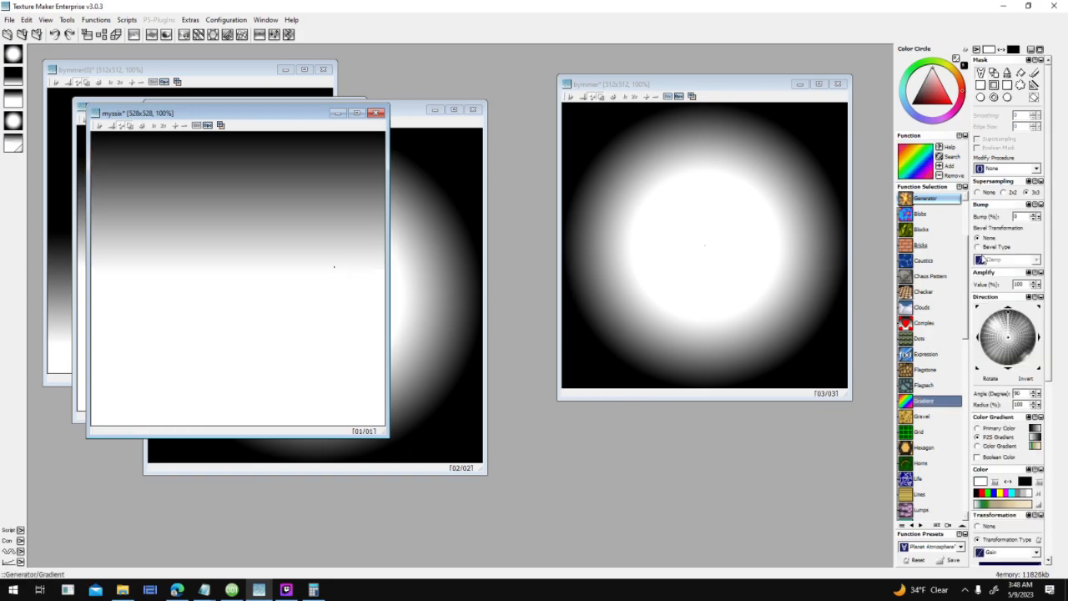
pyautogui.scroll(-10, 932, 347)
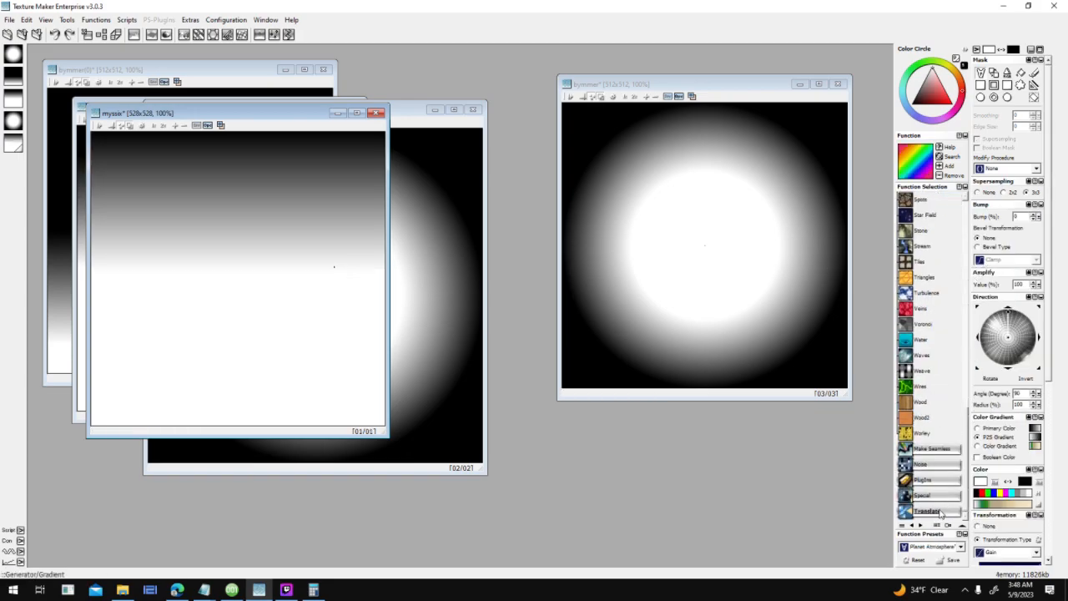
pyautogui.click(940, 513)
pyautogui.click(927, 496)
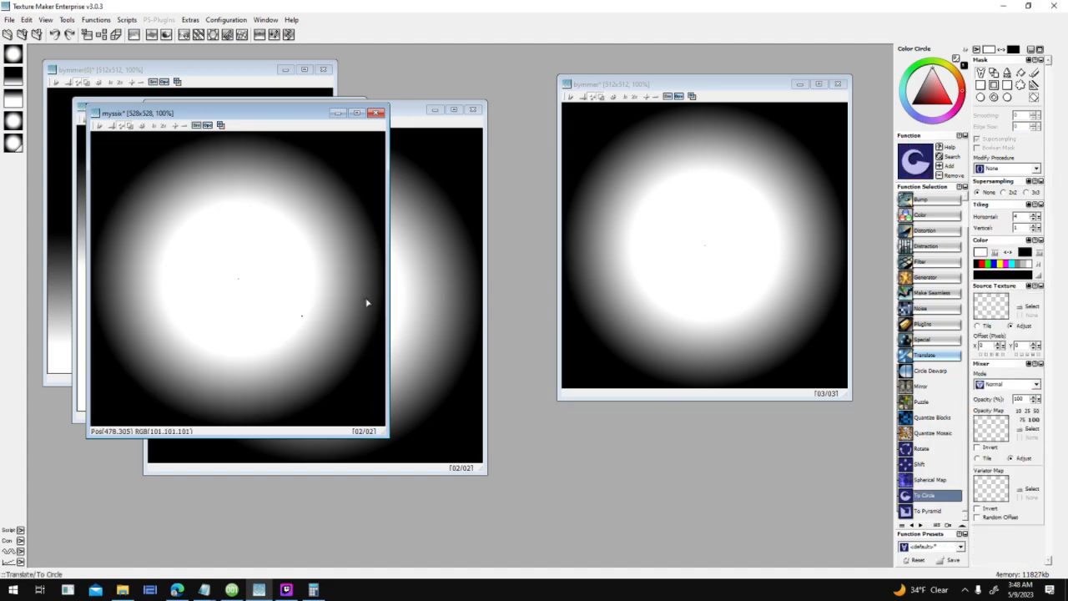
# Step: Save the 528x528 glow texture in the Alpha Delta folder as a PNG named Gas Giant Atmosphere 528x523
pyautogui.click(9, 19)
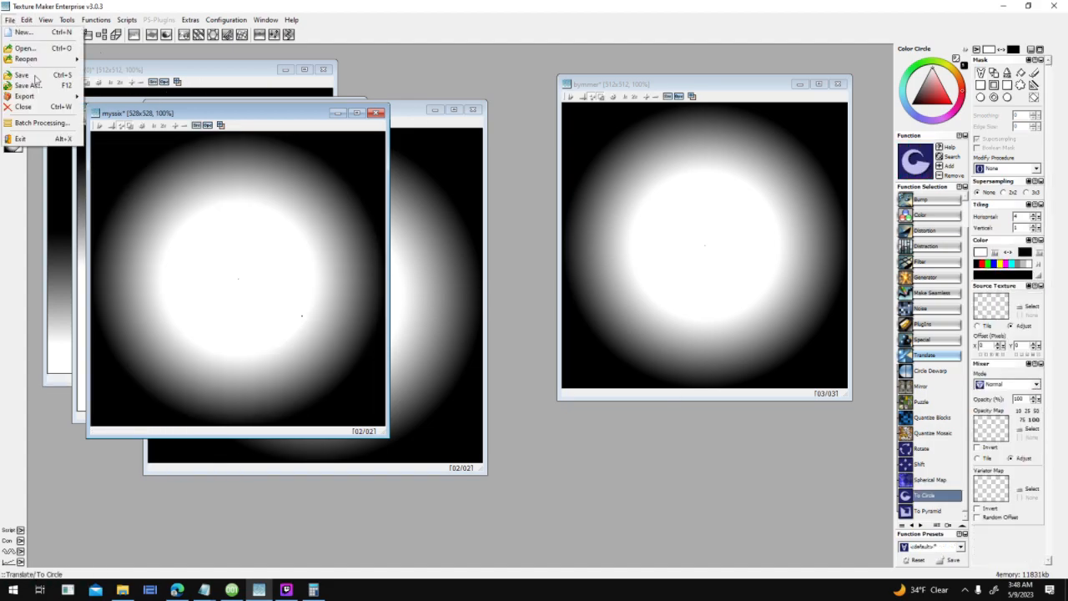
pyautogui.click(33, 86)
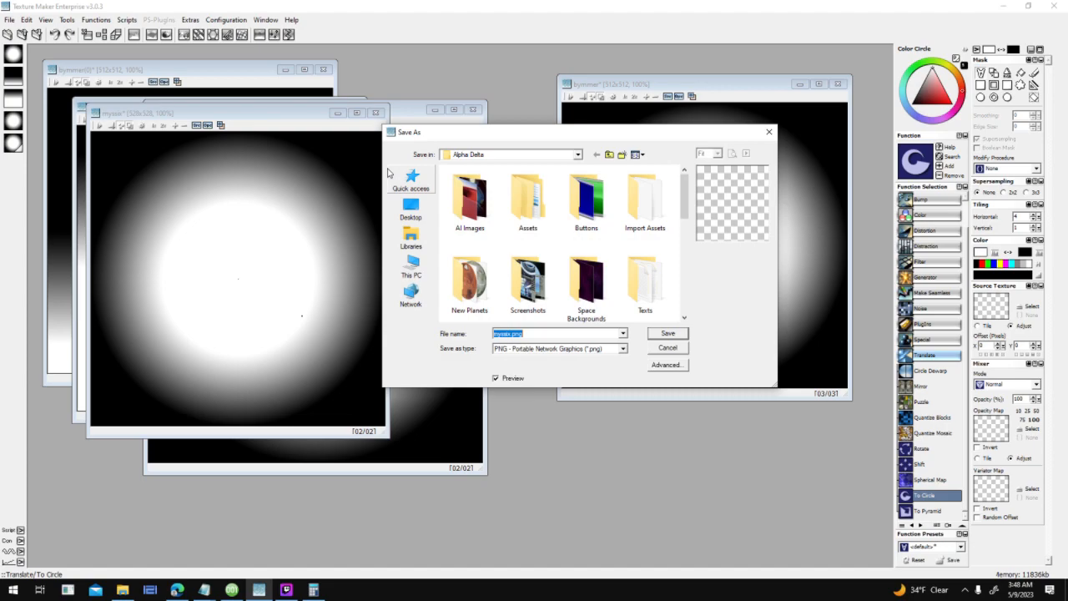
pyautogui.write('Gas Giant Atm')
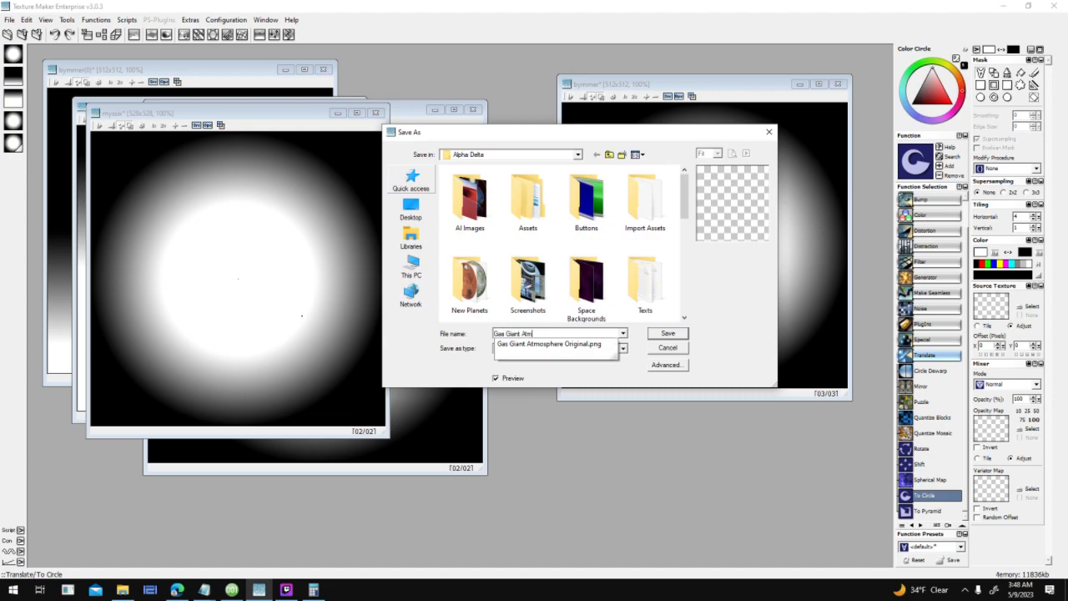
pyautogui.write('osphere 528x528')
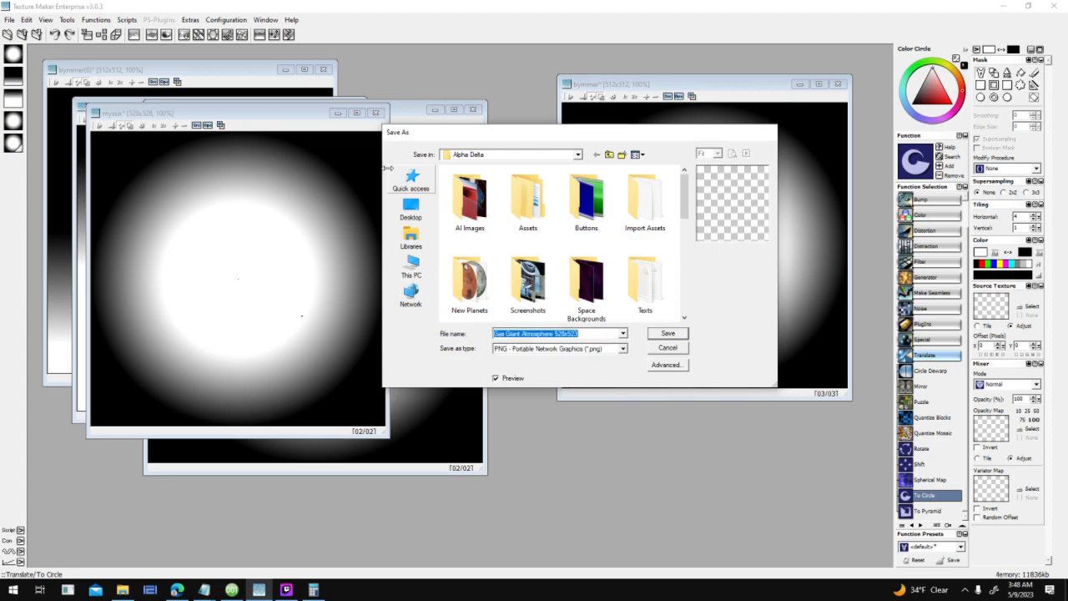
pyautogui.press('Return')
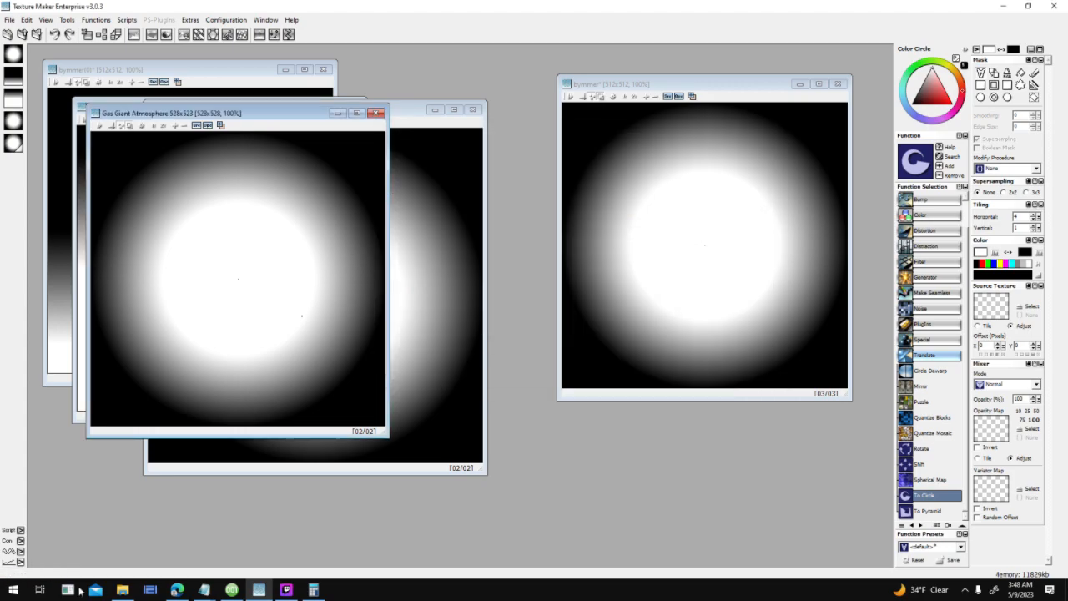
# Step: In File Explorer, rename the misnamed gas giant glow image in the Alpha Delta folder as Gas Giant Atmosphere 528x528.png
pyautogui.click(118, 590)
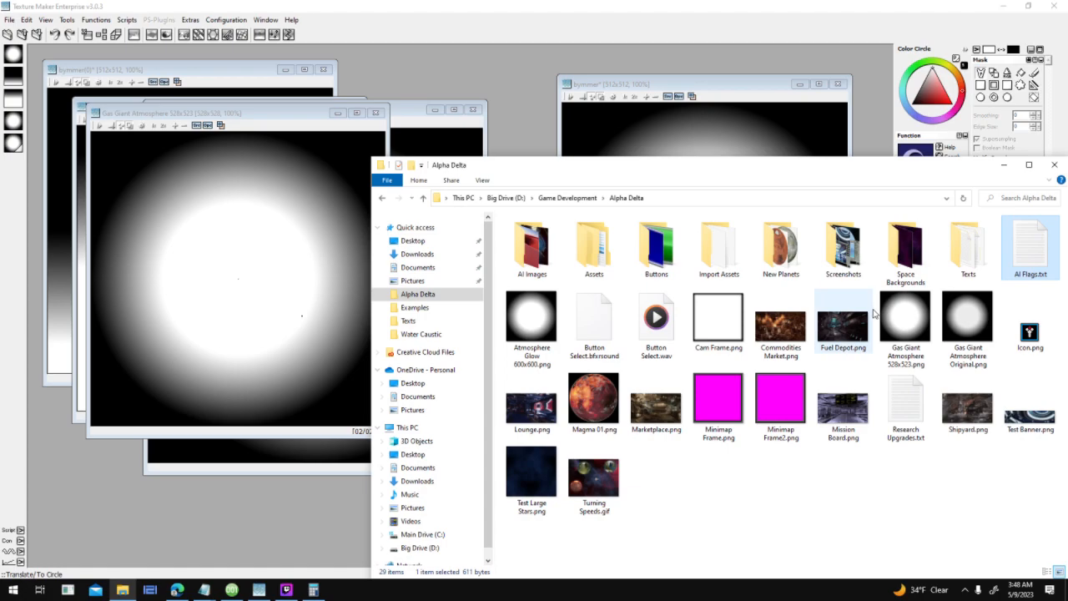
pyautogui.click(891, 357)
pyautogui.rightClick(889, 353)
pyautogui.click(907, 553)
pyautogui.moveTo(907, 365); pyautogui.dragTo(912, 366)
pyautogui.write('8')
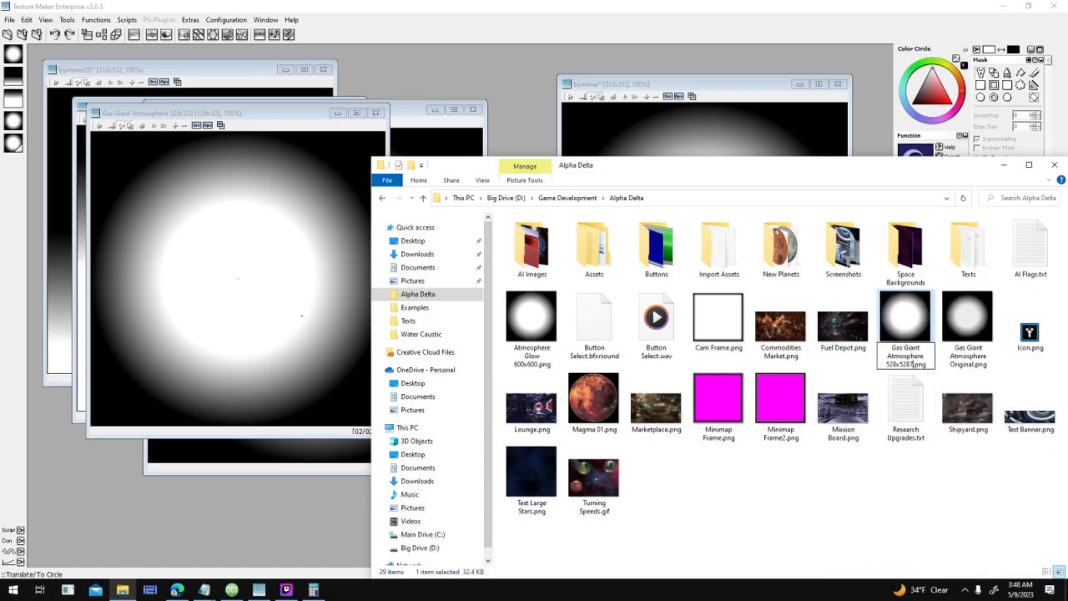
pyautogui.press('Return')
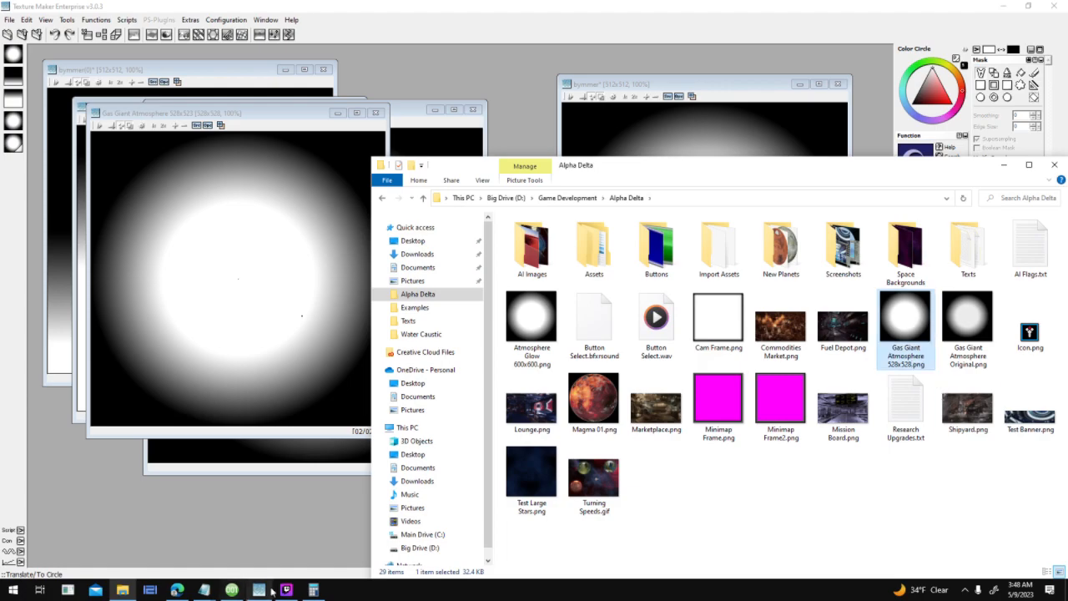
# Step: In 001 Game Creator, replace the Atmosphere_Gaseous sprite's graphic with Gas Giant Atmosphere 528x528.png, apply it, and shift the Jovian planet on the map
pyautogui.click(234, 591)
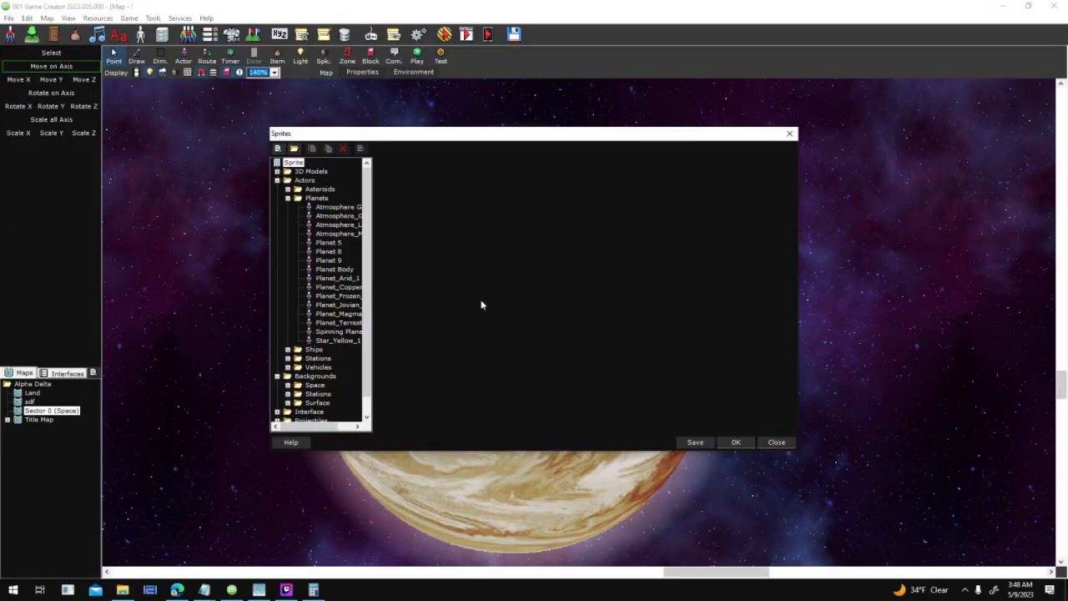
pyautogui.click(350, 217)
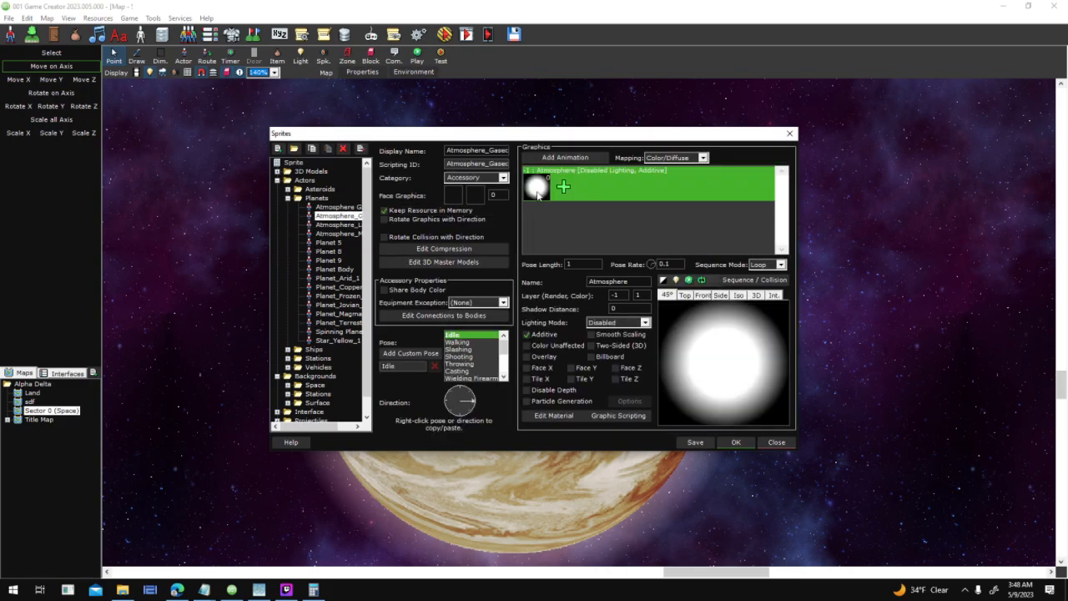
pyautogui.rightClick(554, 210)
pyautogui.click(575, 237)
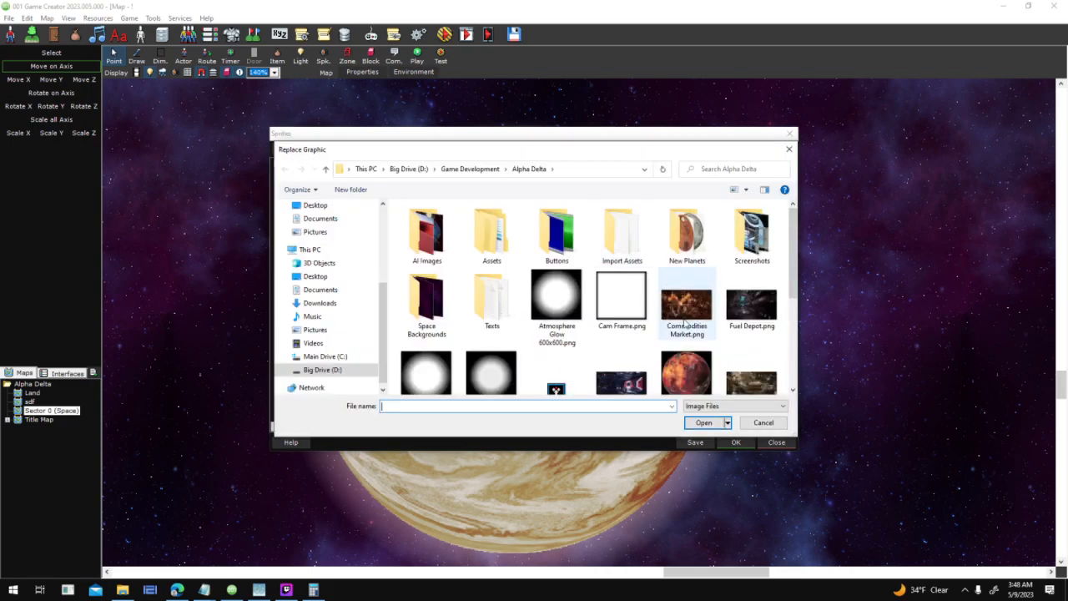
pyautogui.scroll(-1, 455, 345)
pyautogui.doubleClick(450, 345)
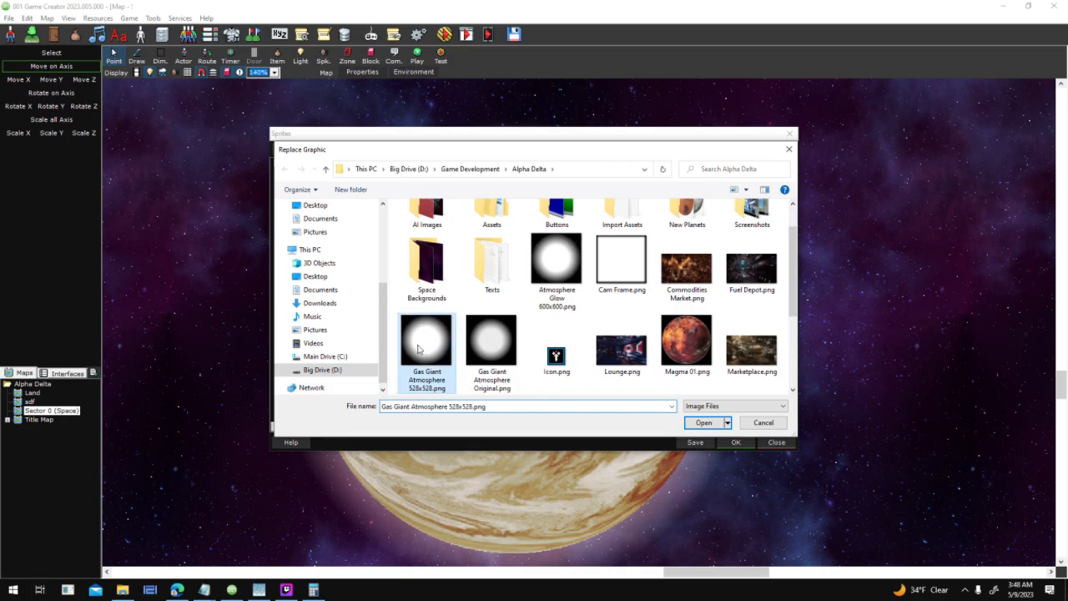
pyautogui.doubleClick(728, 339)
pyautogui.click(289, 233)
pyautogui.click(587, 182)
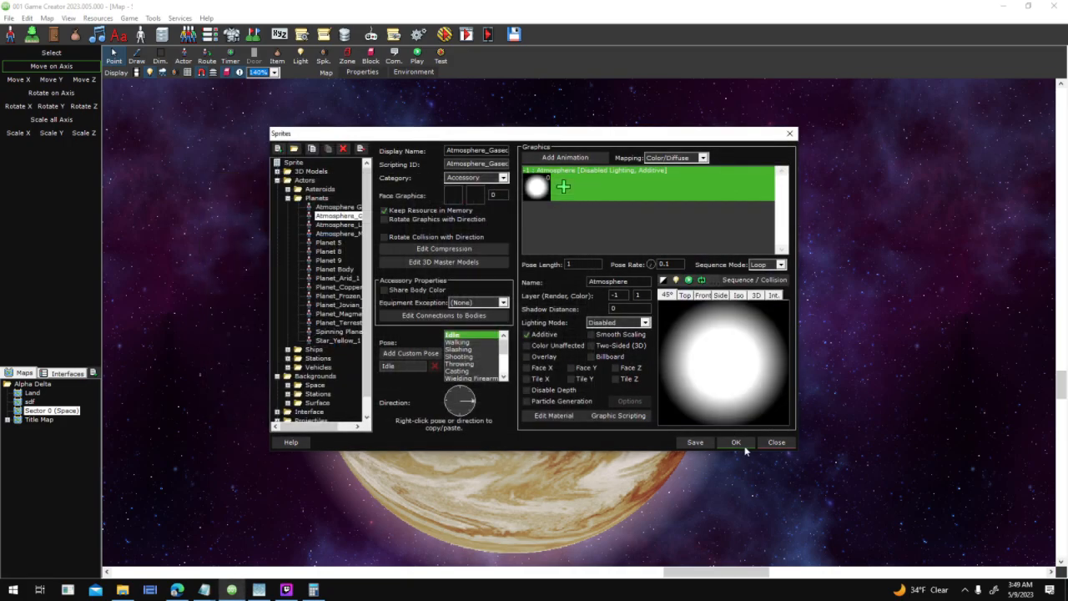
pyautogui.click(735, 442)
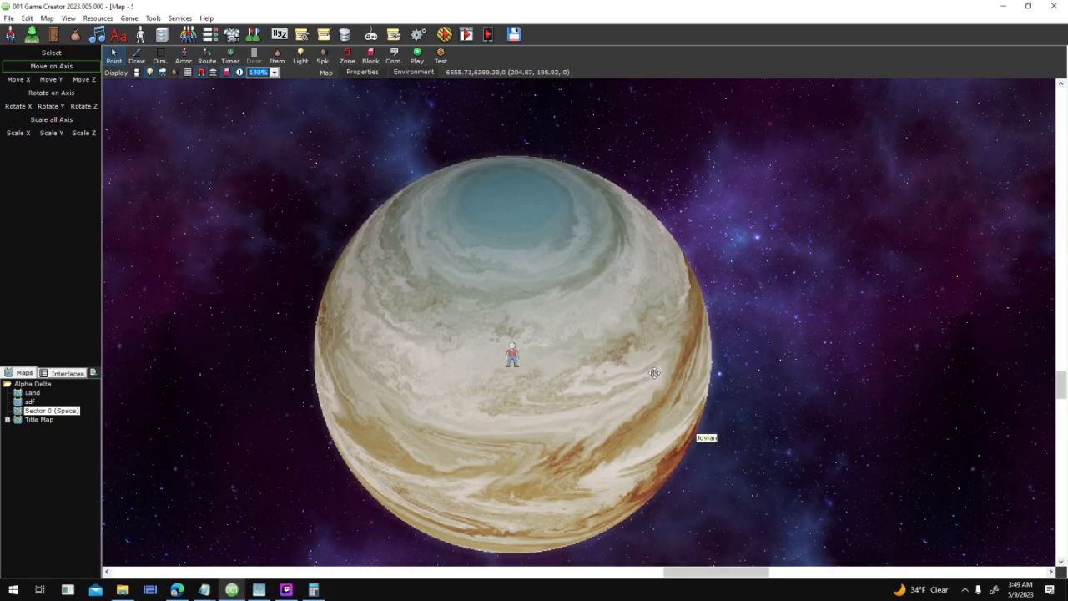
pyautogui.moveTo(547, 317); pyautogui.dragTo(549, 251)
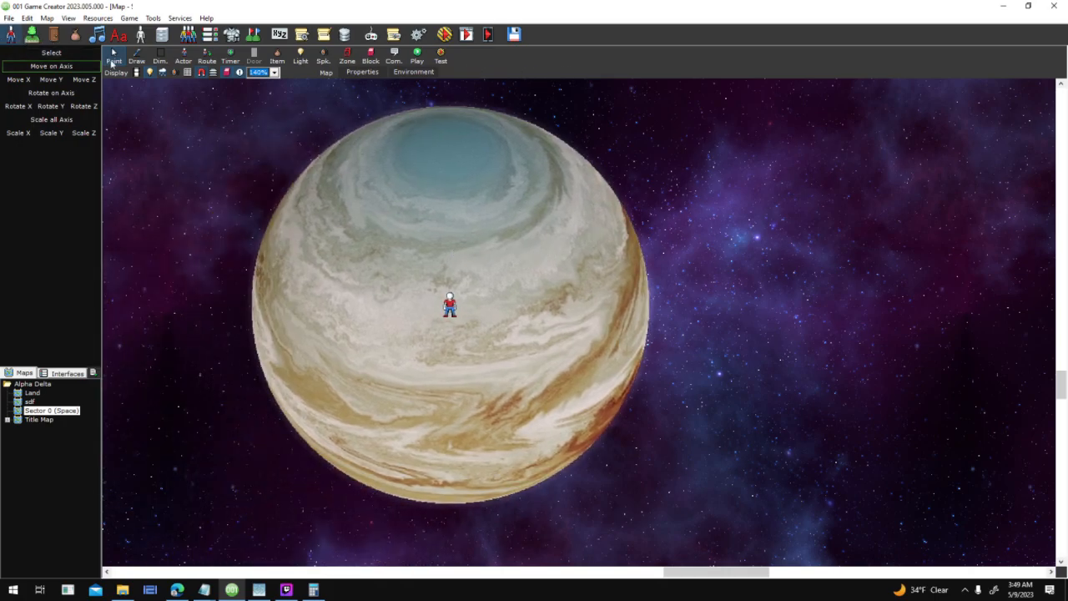
# Step: Return to Texture Maker, close the 528x528 gas giant texture, and create a new 544x544 pixel texture
pyautogui.click(259, 590)
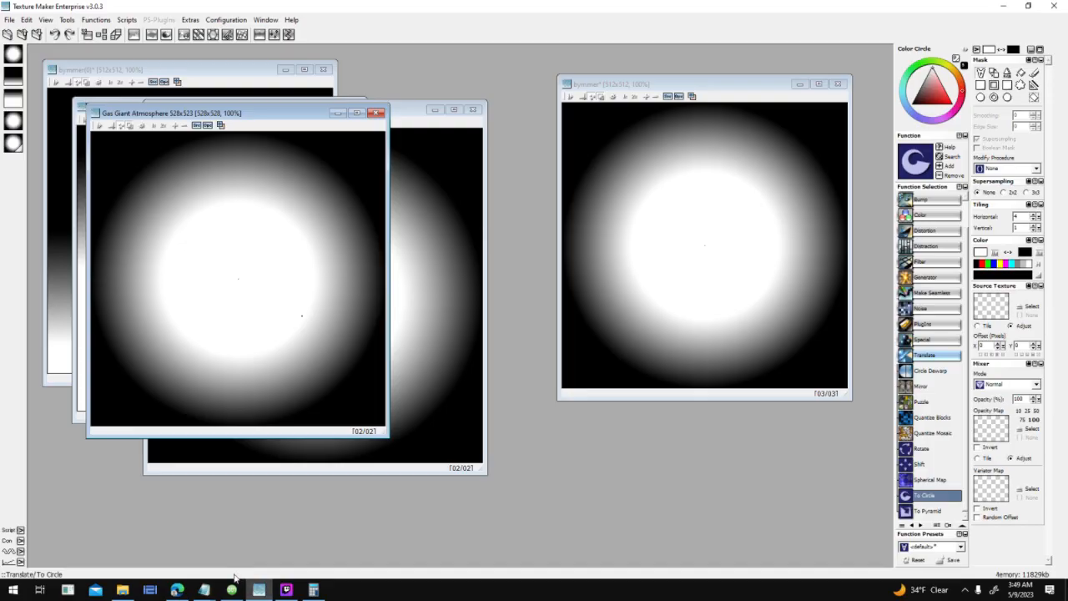
pyautogui.click(378, 114)
pyautogui.click(12, 19)
pyautogui.click(26, 33)
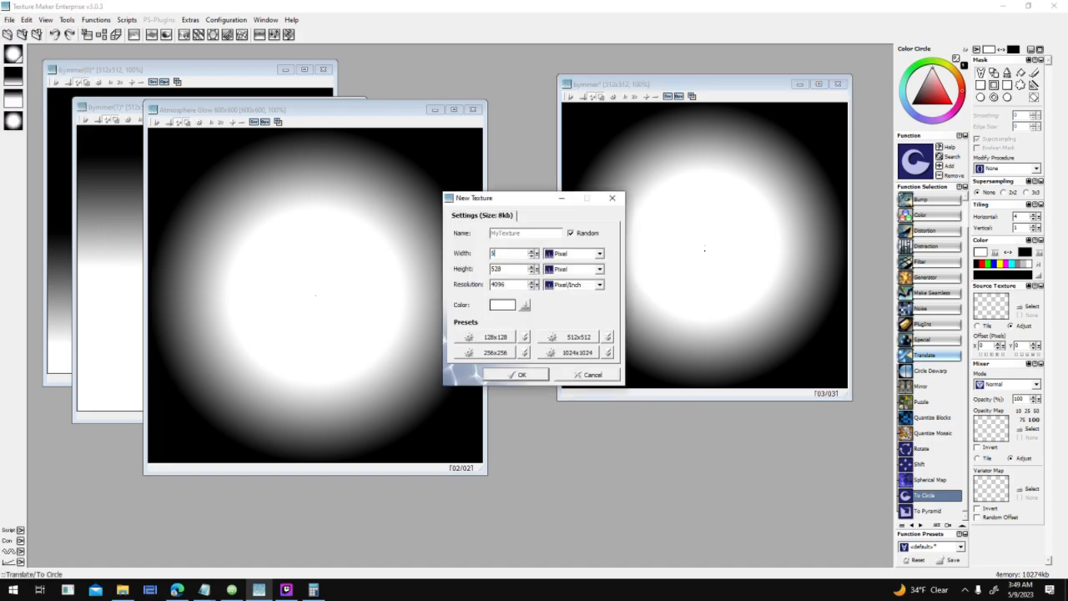
pyautogui.scroll(1, 521, 270)
pyautogui.click(519, 374)
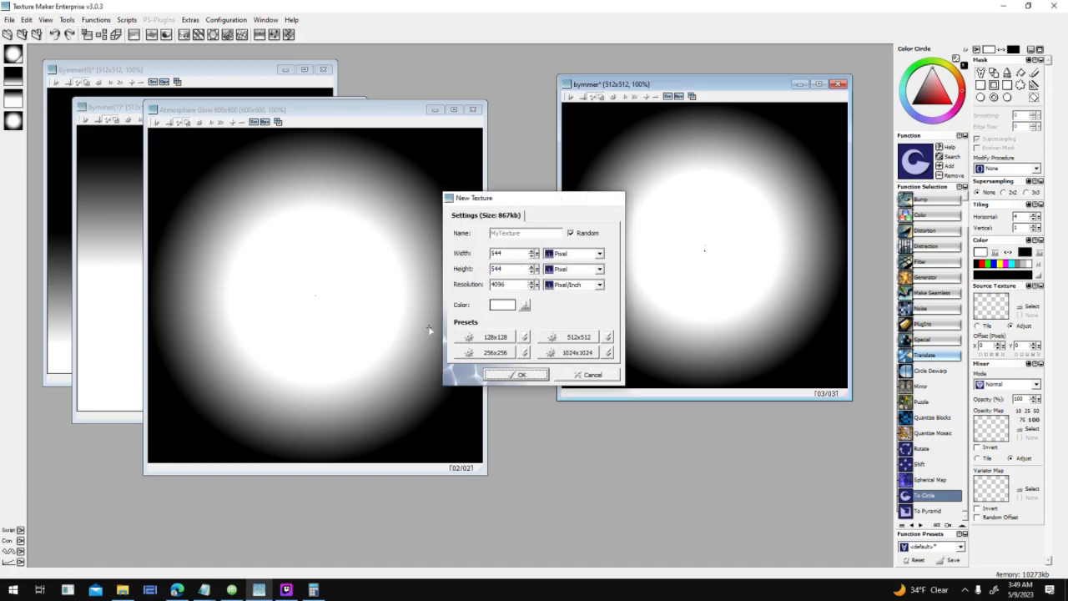
# Step: Apply the Gradient generator to the 544x544 texture and convert it into a round glow with To Circle
pyautogui.click(927, 277)
pyautogui.doubleClick(925, 402)
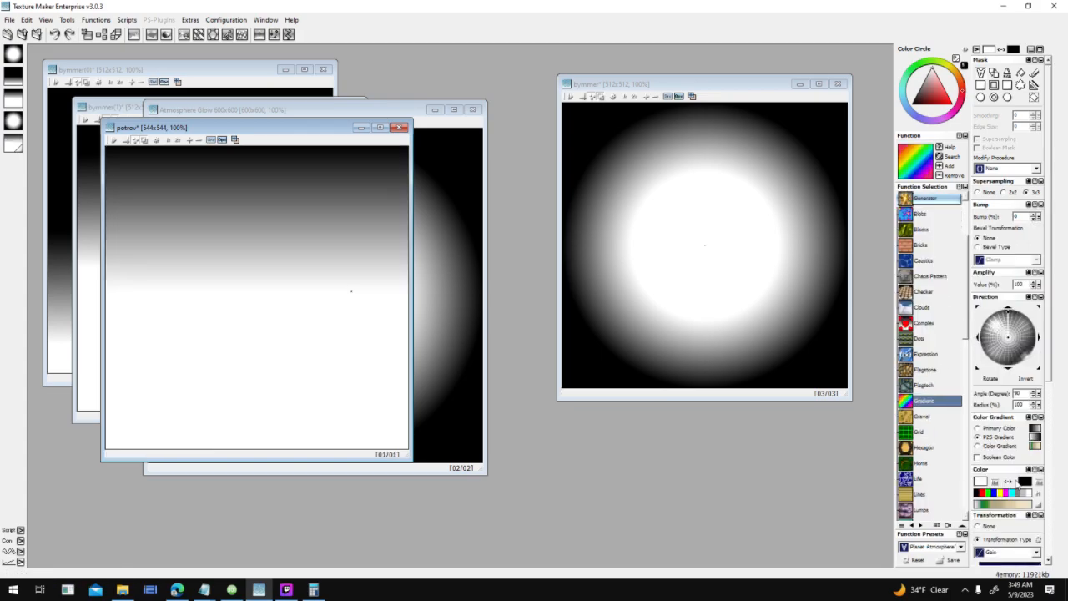
pyautogui.scroll(-5, 1025, 318)
pyautogui.scroll(-10, 945, 386)
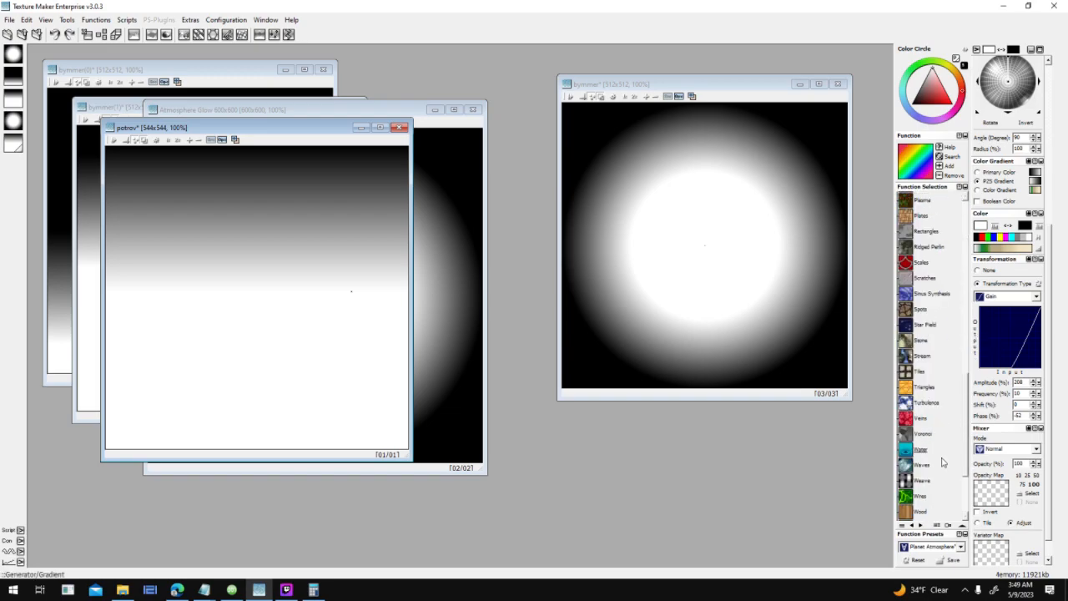
pyautogui.scroll(-10, 944, 518)
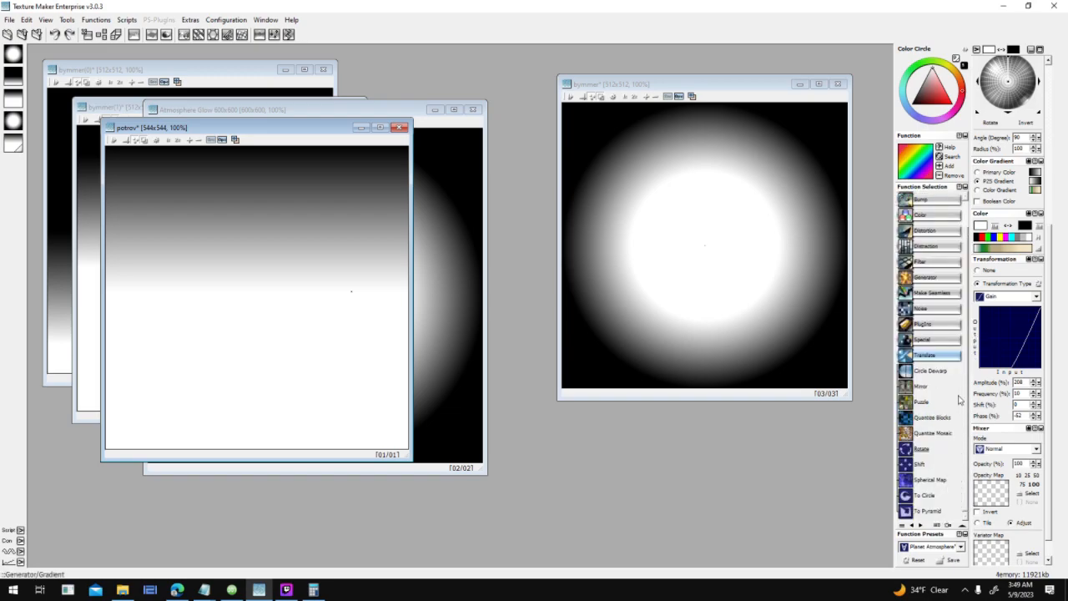
pyautogui.click(933, 497)
pyautogui.click(162, 242)
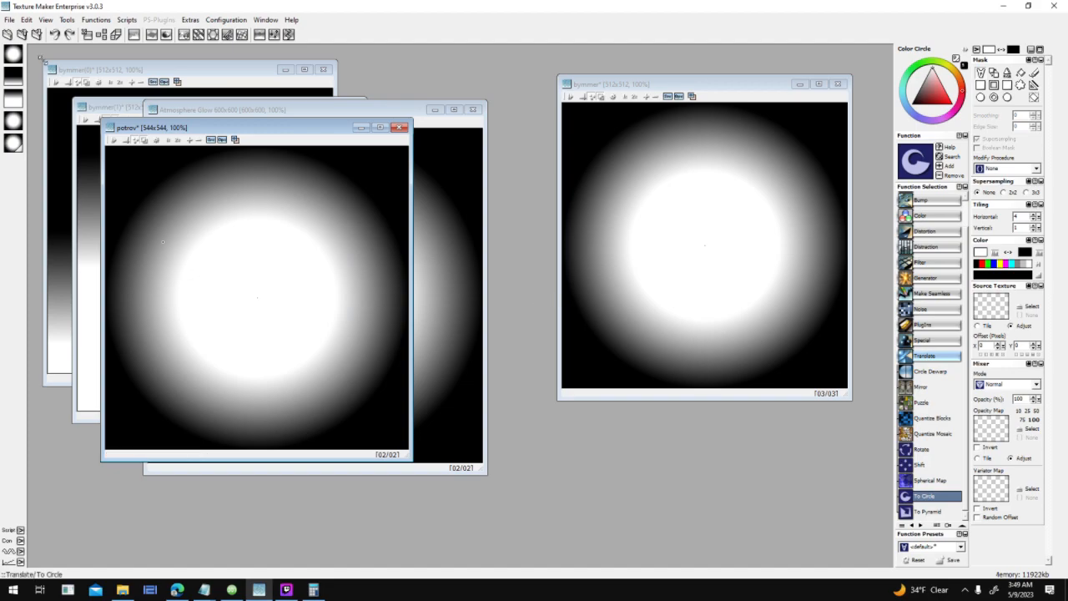
# Step: Rename Gas Giant Atmosphere 528x528.png to Gas Giant Atmosphere 544x544.png while saving, and overwrite it with the new 544x544 glow texture
pyautogui.click(9, 19)
pyautogui.click(34, 53)
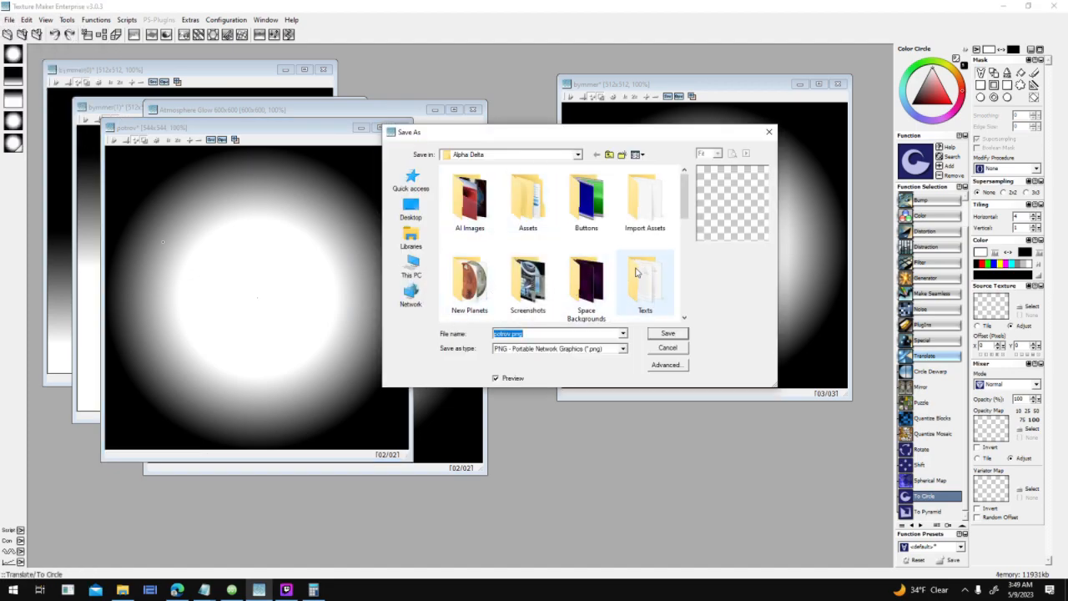
pyautogui.moveTo(684, 219); pyautogui.dragTo(684, 260)
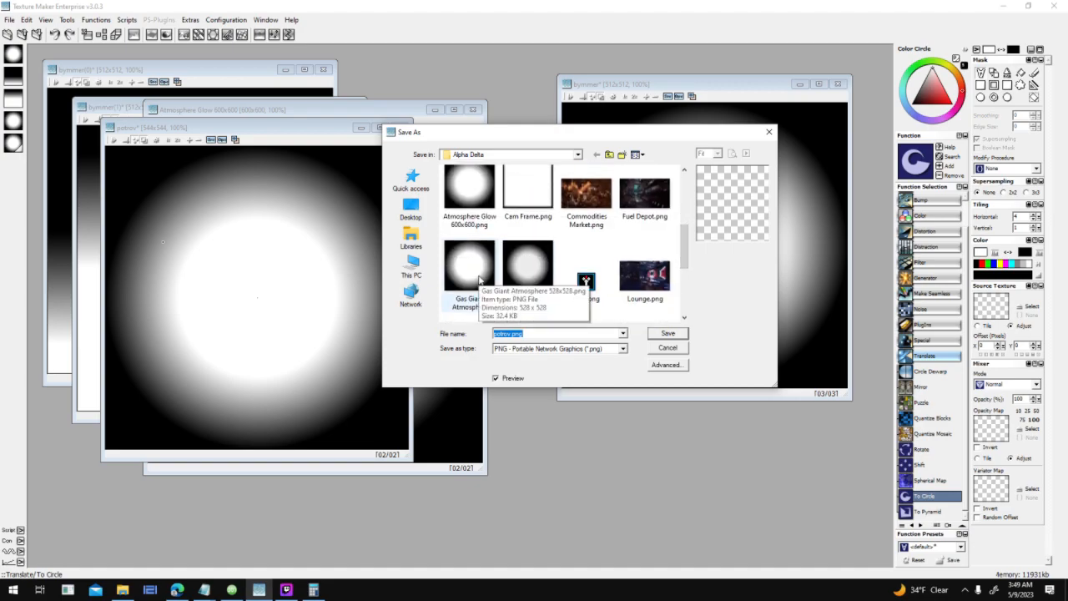
pyautogui.click(480, 280)
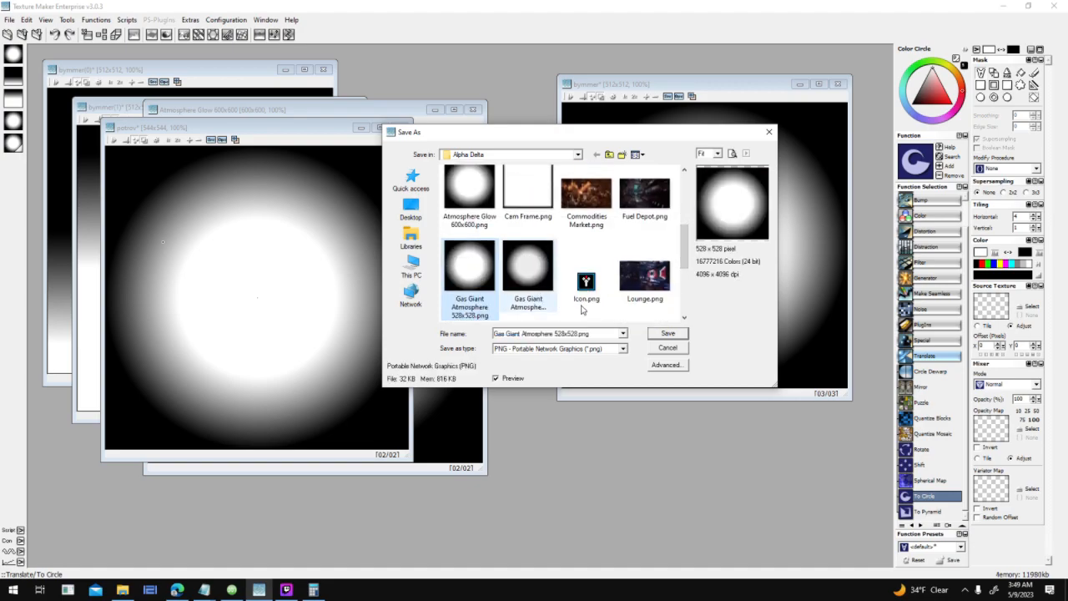
pyautogui.rightClick(474, 276)
pyautogui.click(561, 558)
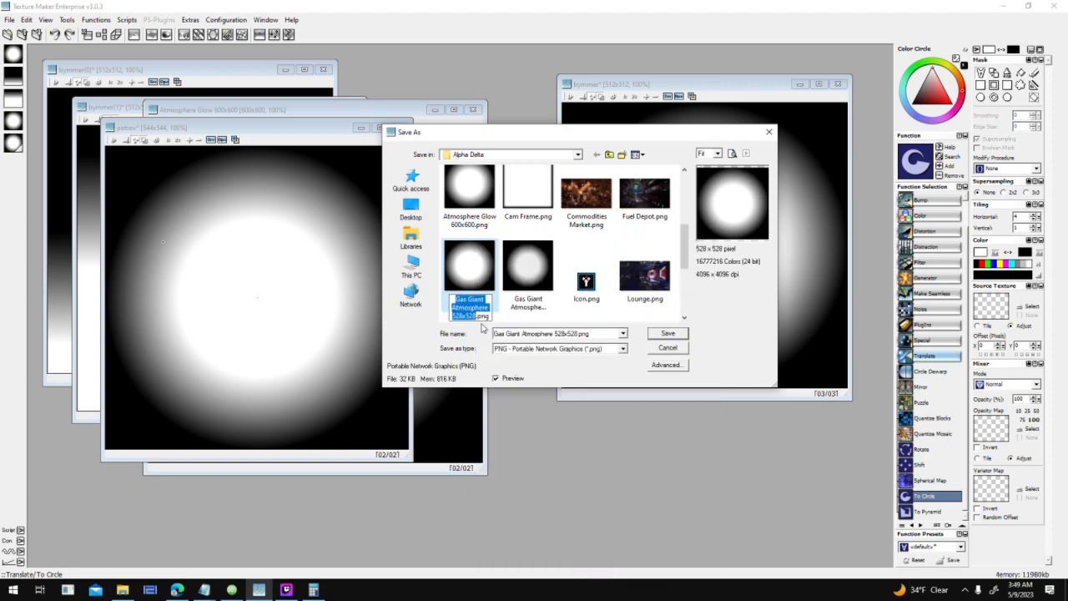
pyautogui.moveTo(476, 317); pyautogui.dragTo(452, 324)
pyautogui.write('544')
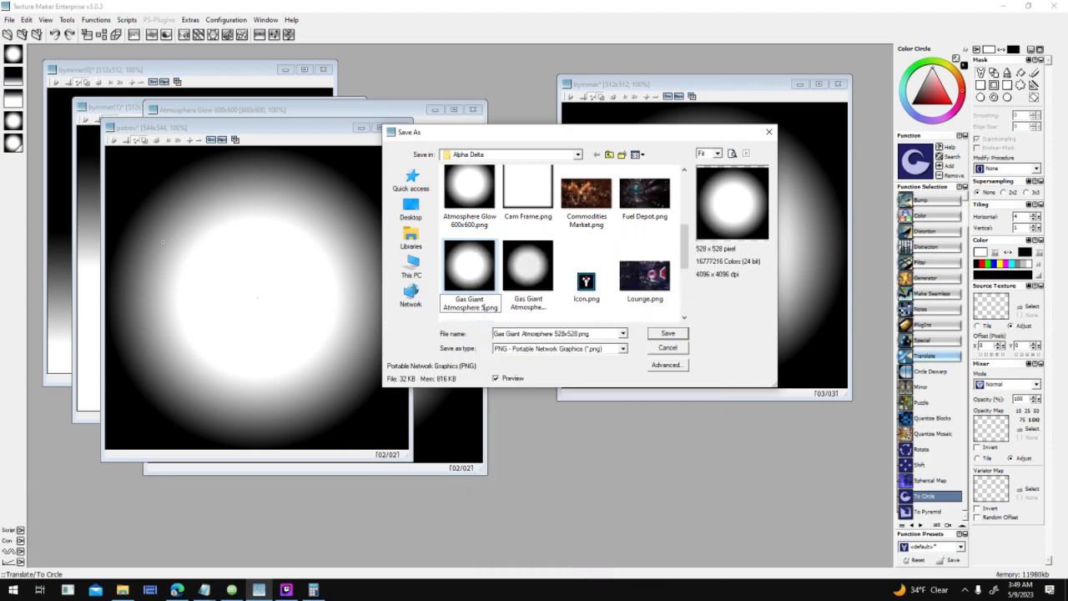
pyautogui.write('x544')
pyautogui.press('Return')
pyautogui.doubleClick(464, 253)
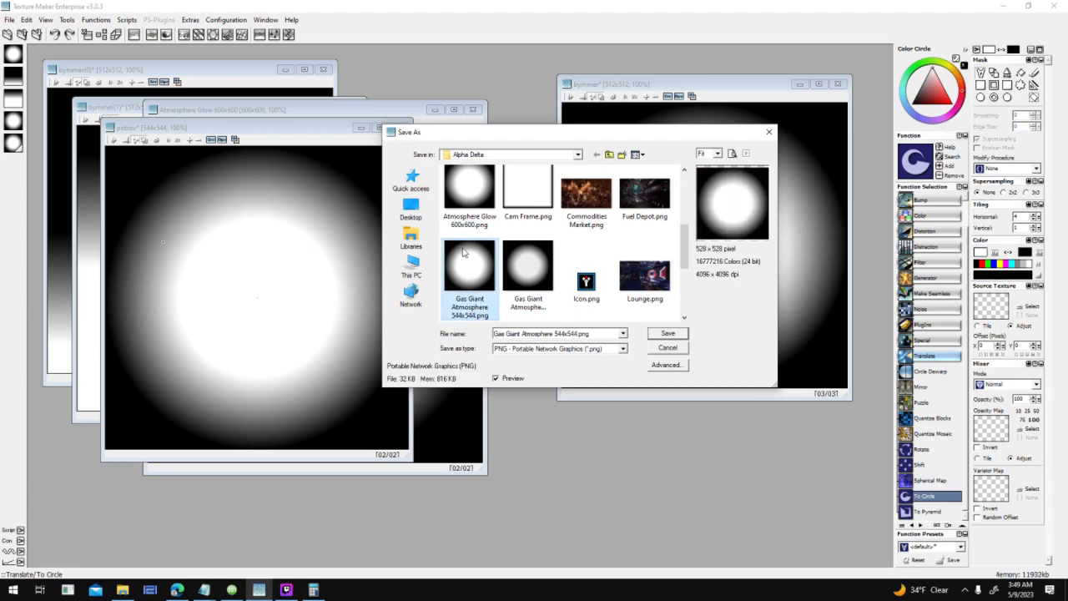
pyautogui.click(577, 300)
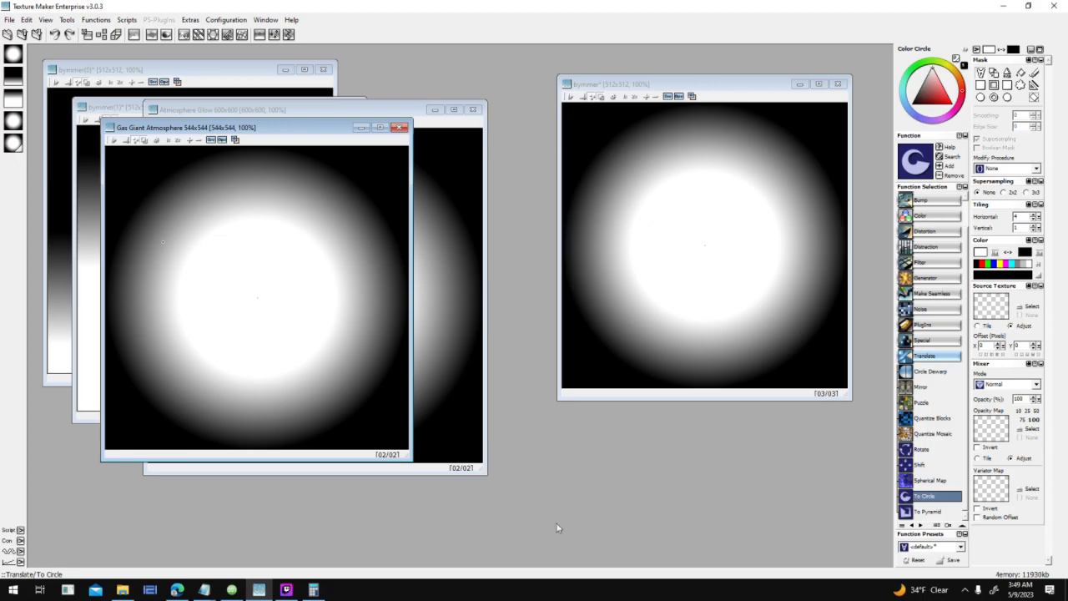
# Step: Switch to 001 Game Creator, replace the Atmosphere_Gaseous sprite's Idle graphic with Gas Giant Atmosphere 544x544.png, and apply the sprite changes
pyautogui.click(232, 589)
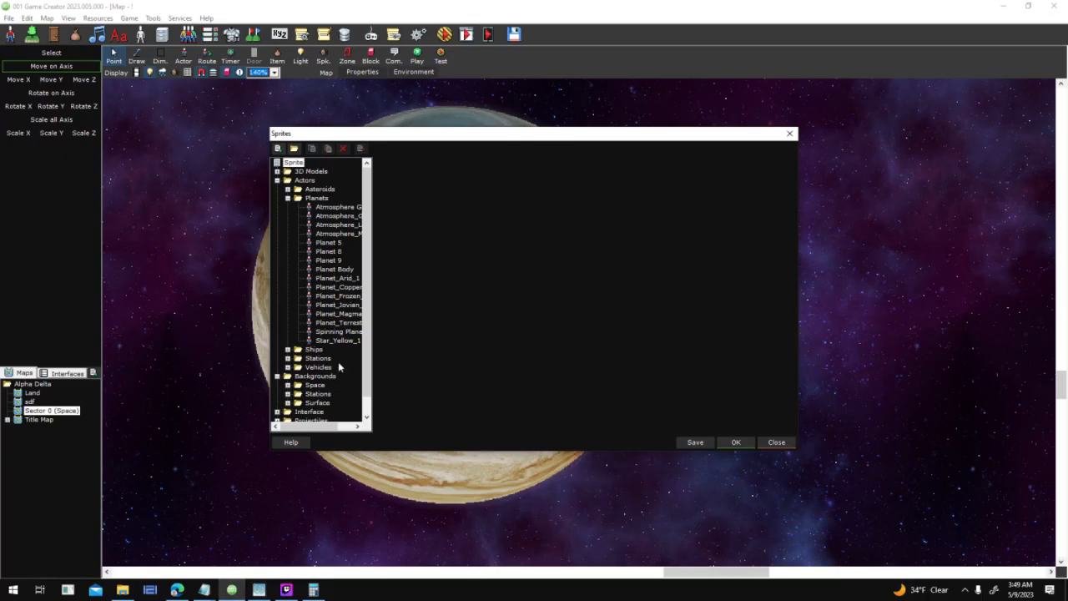
pyautogui.click(342, 216)
pyautogui.rightClick(545, 211)
pyautogui.click(586, 241)
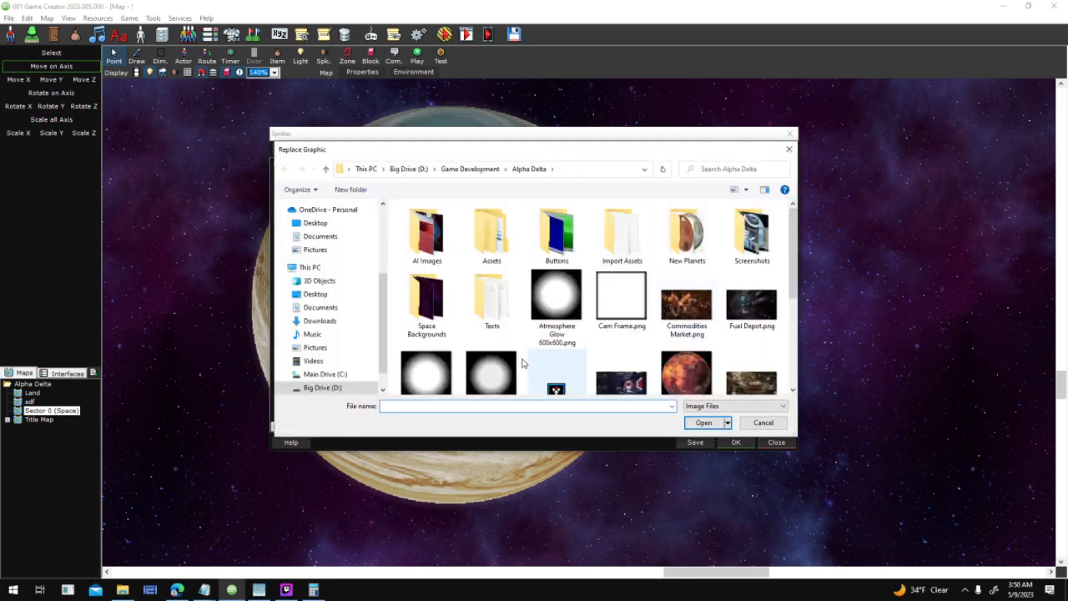
pyautogui.scroll(-1, 523, 362)
pyautogui.doubleClick(447, 353)
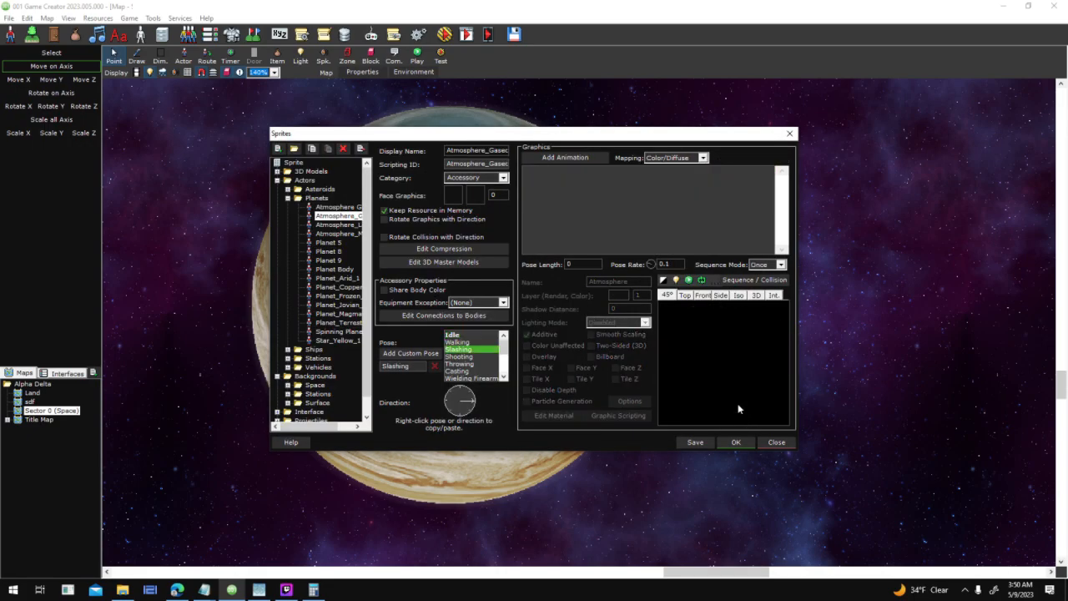
pyautogui.click(464, 336)
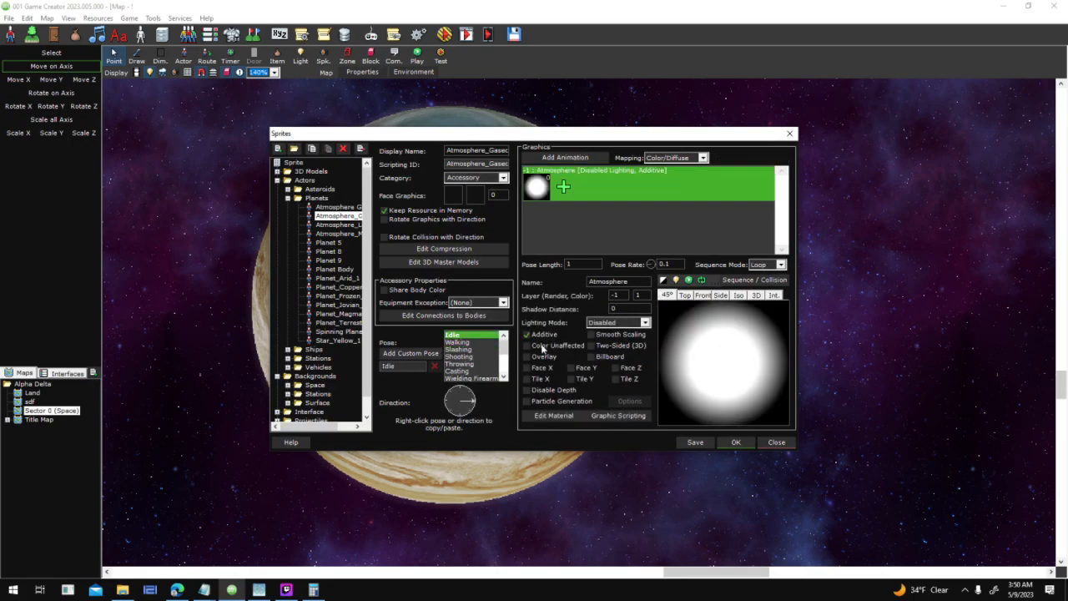
pyautogui.click(738, 443)
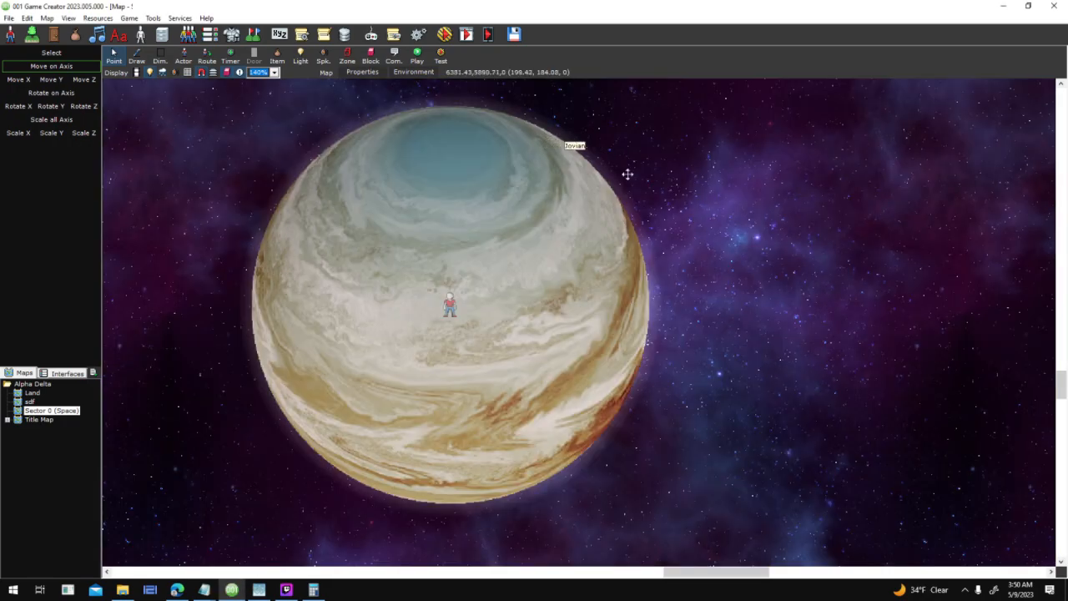
# Step: Reposition the Jovian planet on the Sector 0 map and review its actor properties
pyautogui.moveTo(601, 287); pyautogui.dragTo(417, 298)
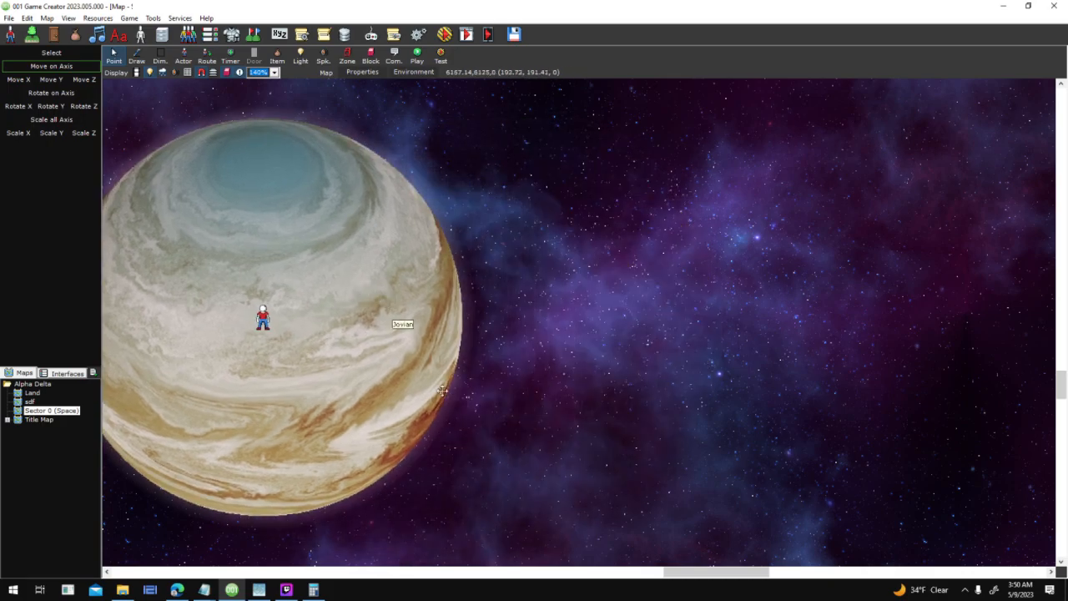
pyautogui.moveTo(380, 336); pyautogui.dragTo(624, 277)
pyautogui.doubleClick(667, 221)
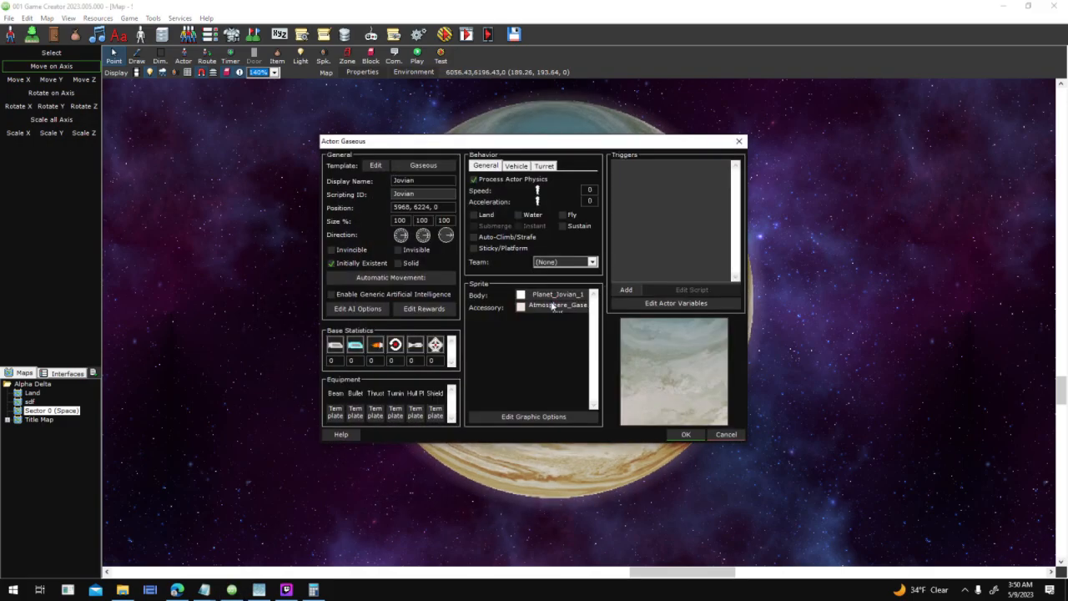
pyautogui.click(685, 434)
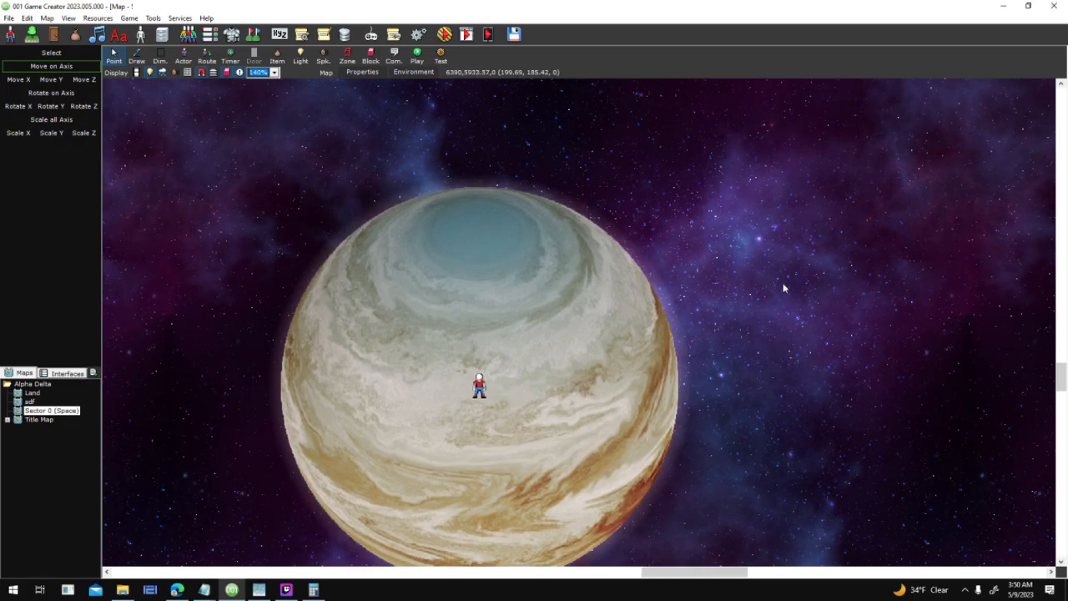
# Step: Return to Texture Maker and regenerate the 512x512 texture with the Gradient generator, using a 219% amplitude and a lower phase
pyautogui.click(258, 590)
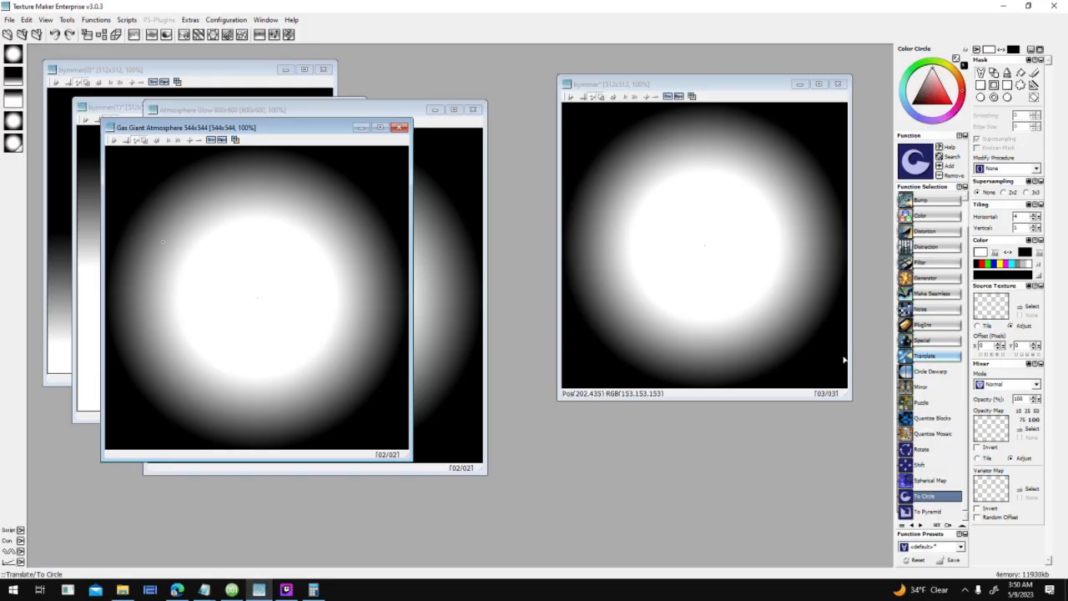
pyautogui.click(928, 278)
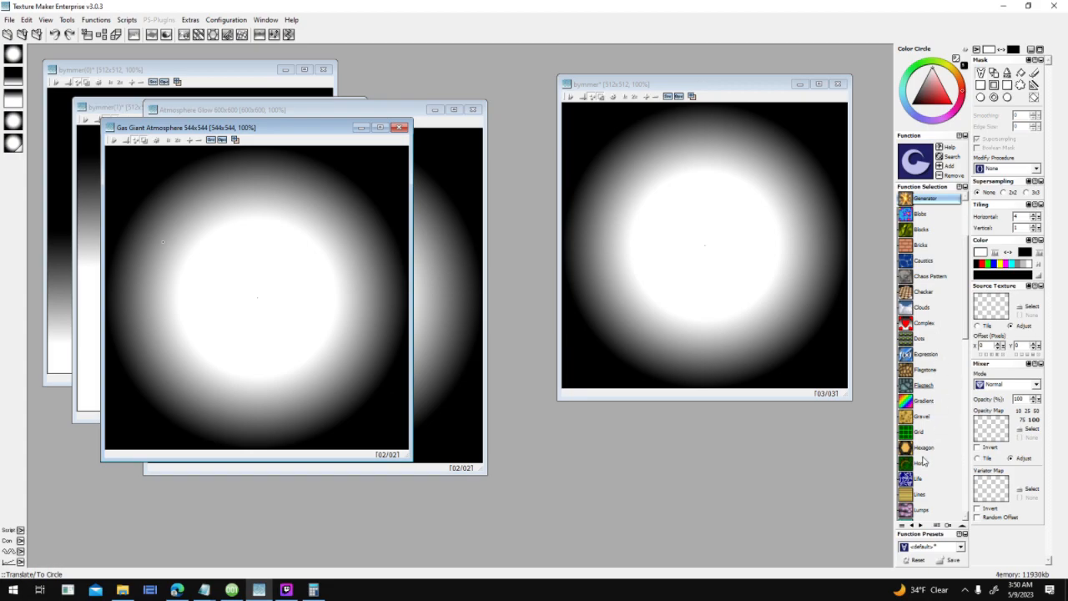
pyautogui.click(928, 401)
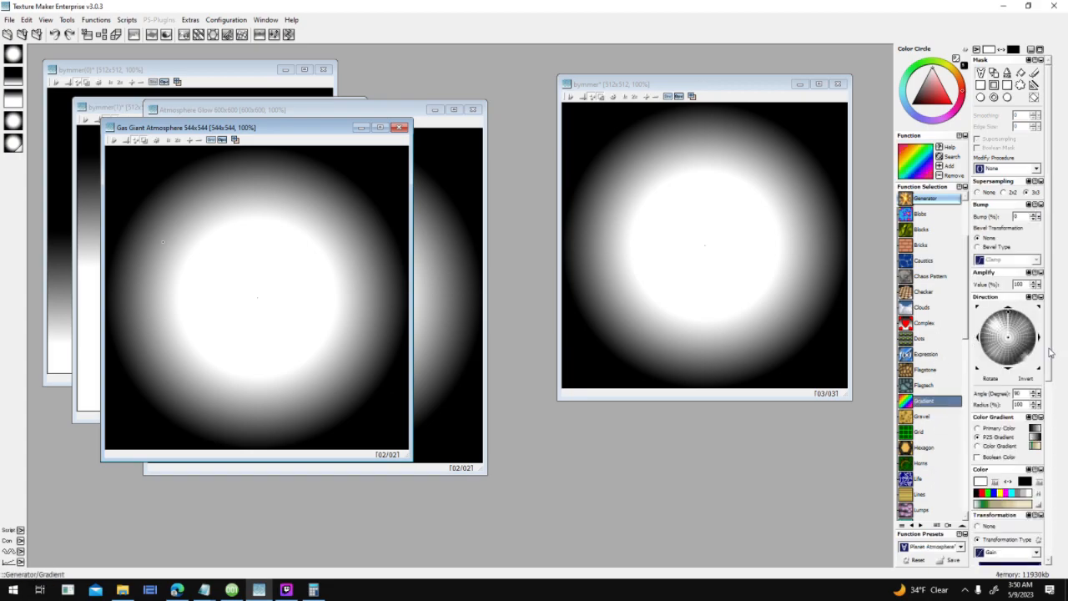
pyautogui.scroll(-5, 1050, 354)
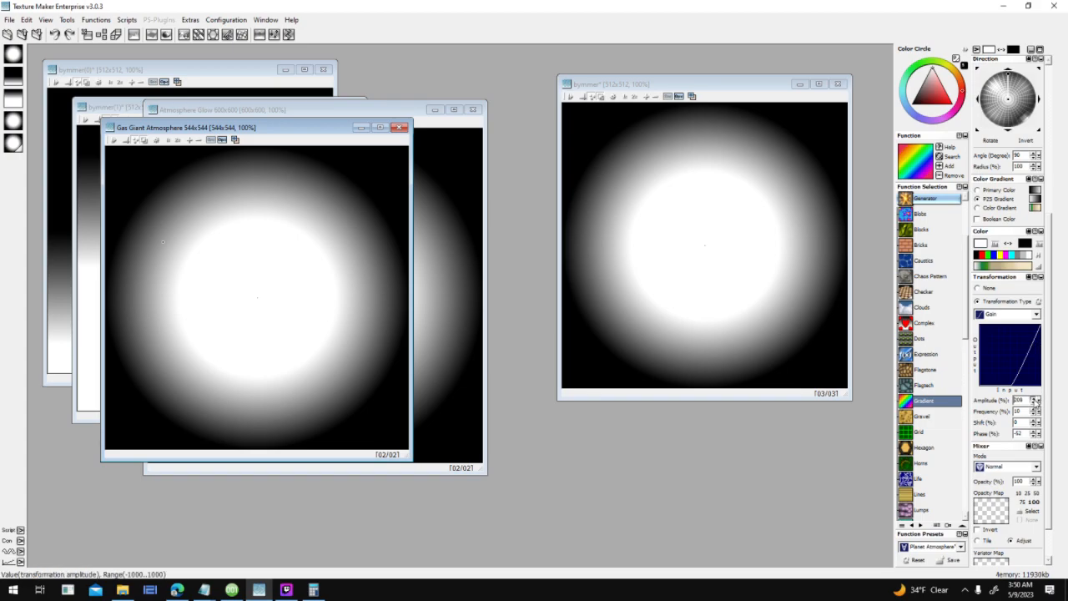
pyautogui.click(1036, 398)
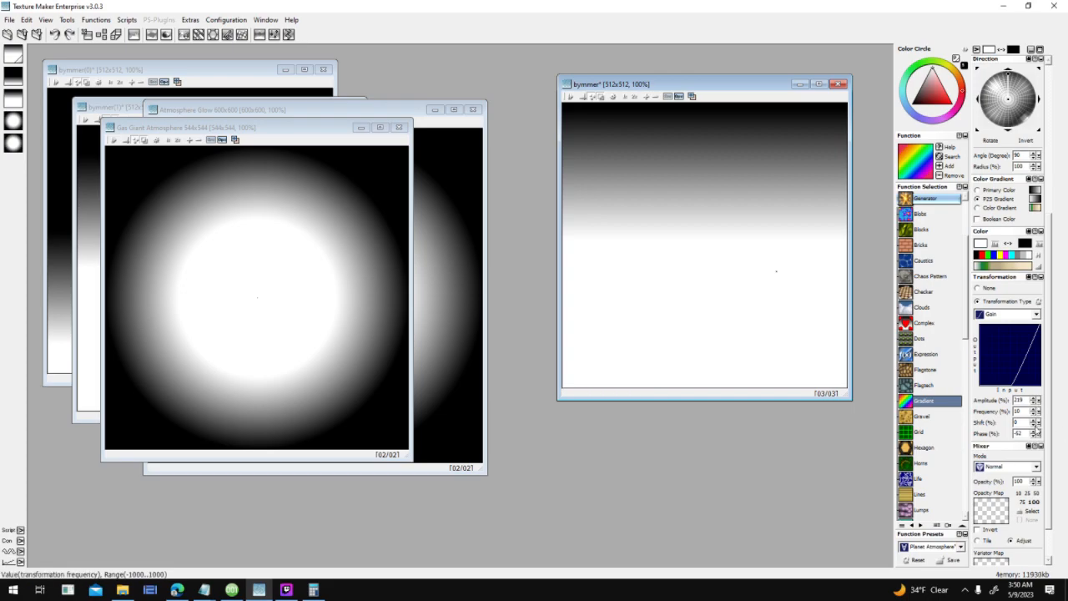
pyautogui.click(1037, 435)
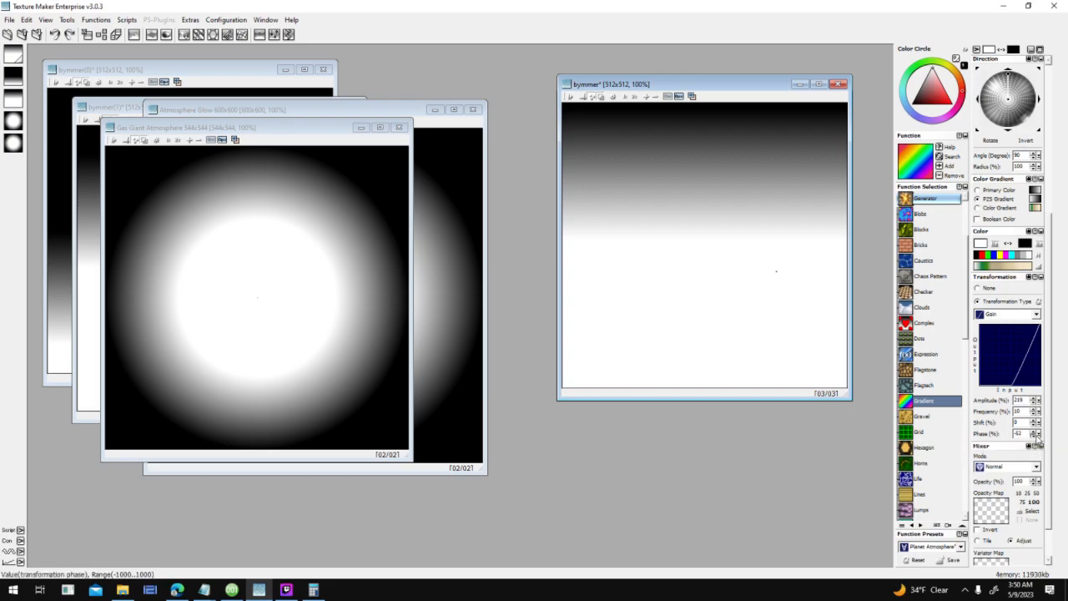
pyautogui.click(1037, 437)
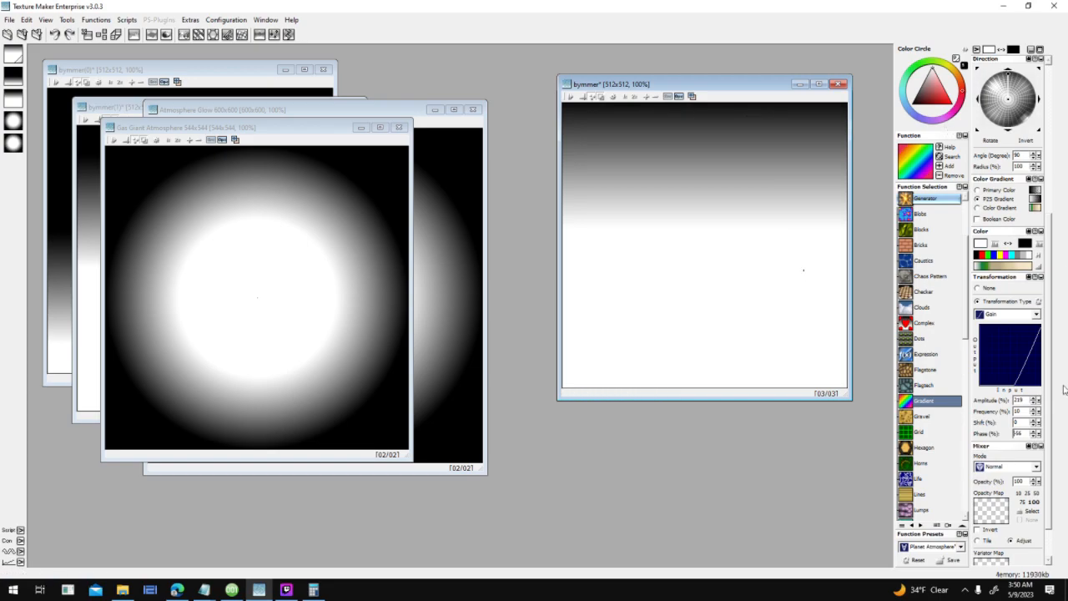
# Step: Set the gradient's amplitude to 230%, fine-tune its phase, and reapply it to the 512x512 texture
pyautogui.doubleClick(1035, 399)
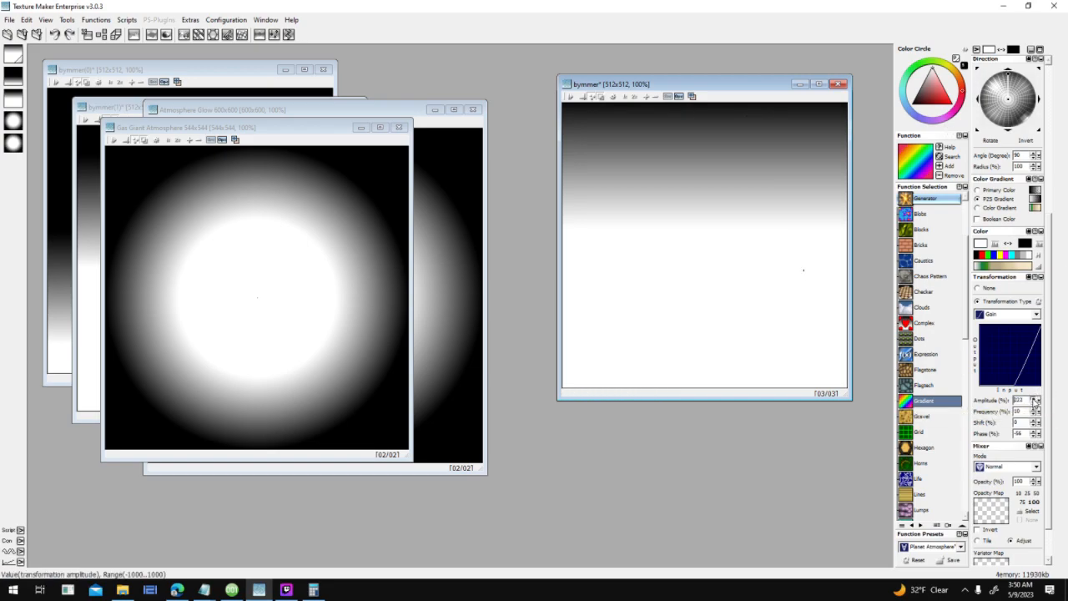
pyautogui.click(1035, 399)
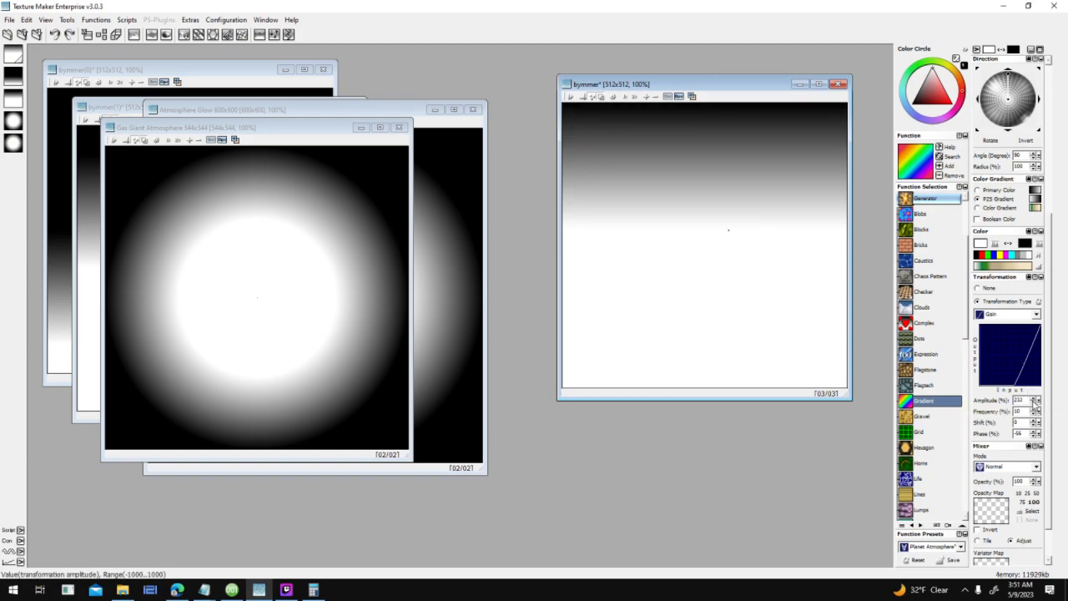
pyautogui.doubleClick(1035, 404)
pyautogui.click(1035, 433)
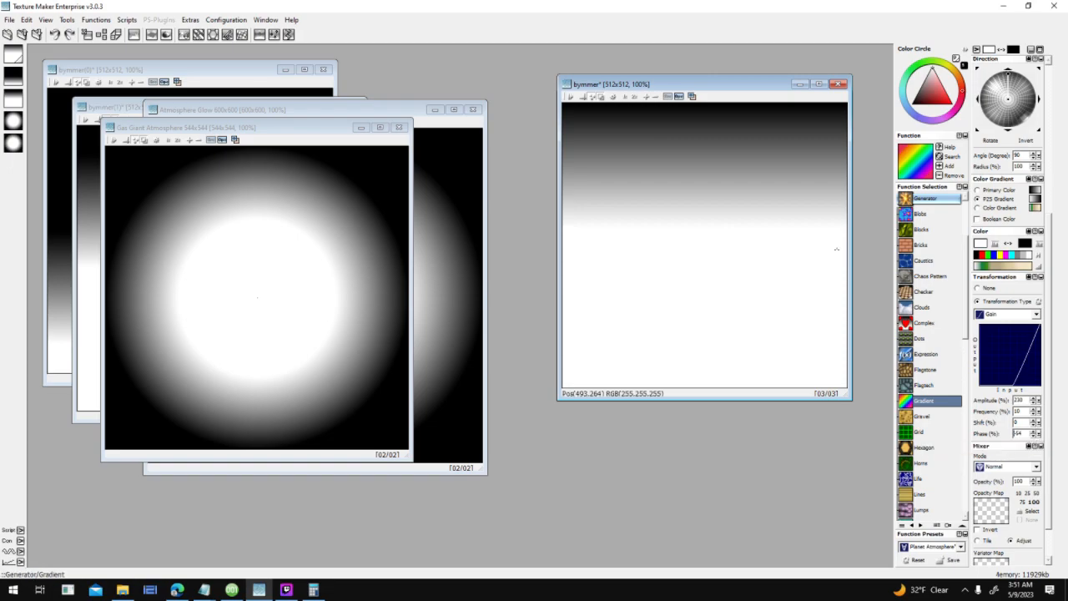
pyautogui.click(1036, 436)
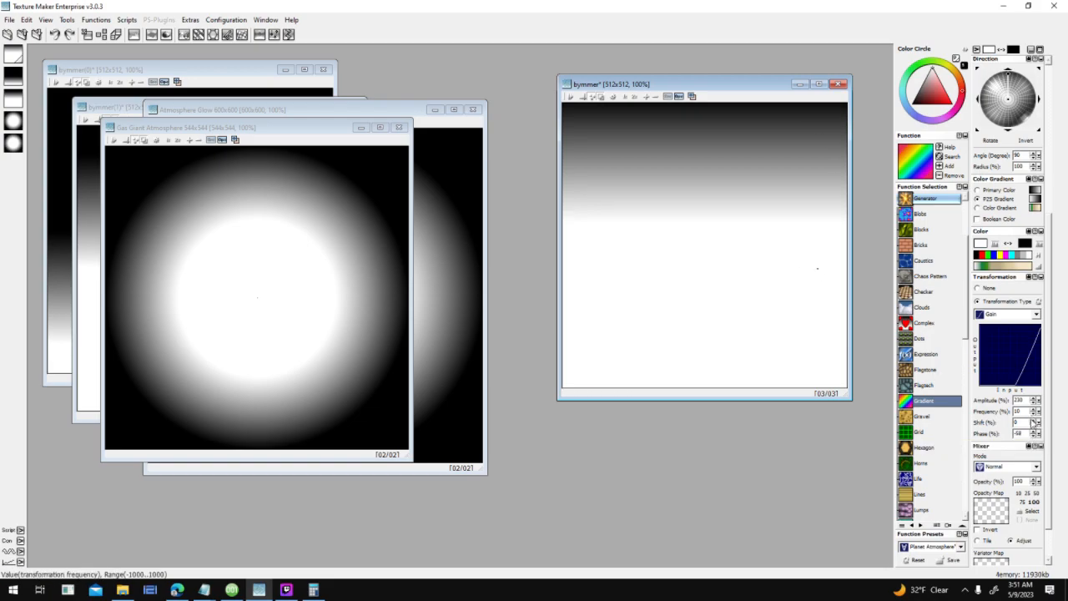
# Step: Try converting the 512x512 gradient into a round glow with To Circle, and undo the conversion
pyautogui.click(966, 513)
pyautogui.click(965, 512)
pyautogui.click(966, 512)
pyautogui.click(928, 512)
pyautogui.click(928, 496)
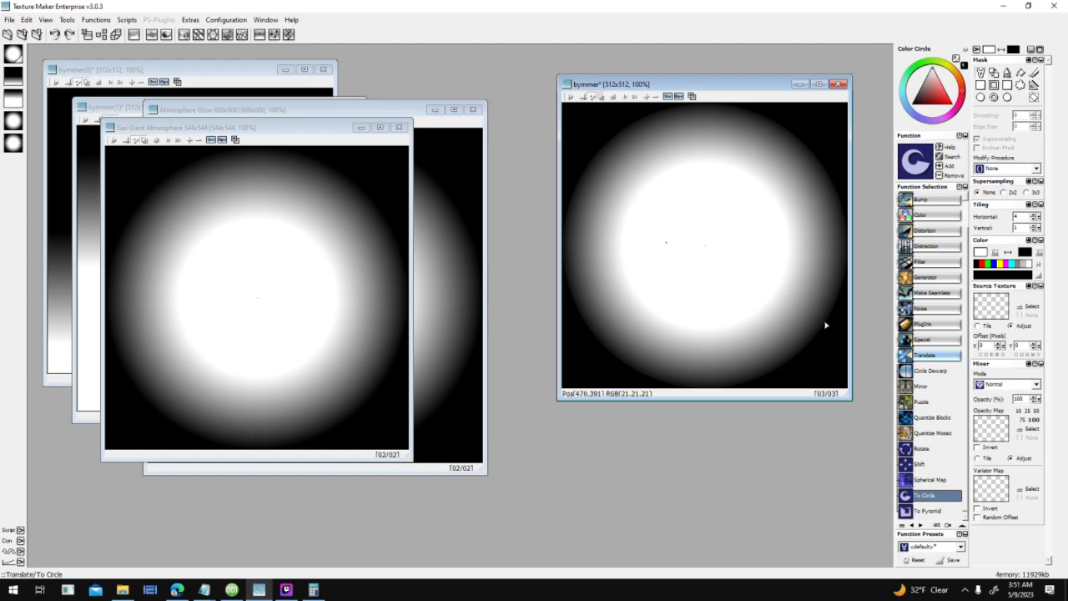
pyautogui.hotkey('ctrl', 'z')
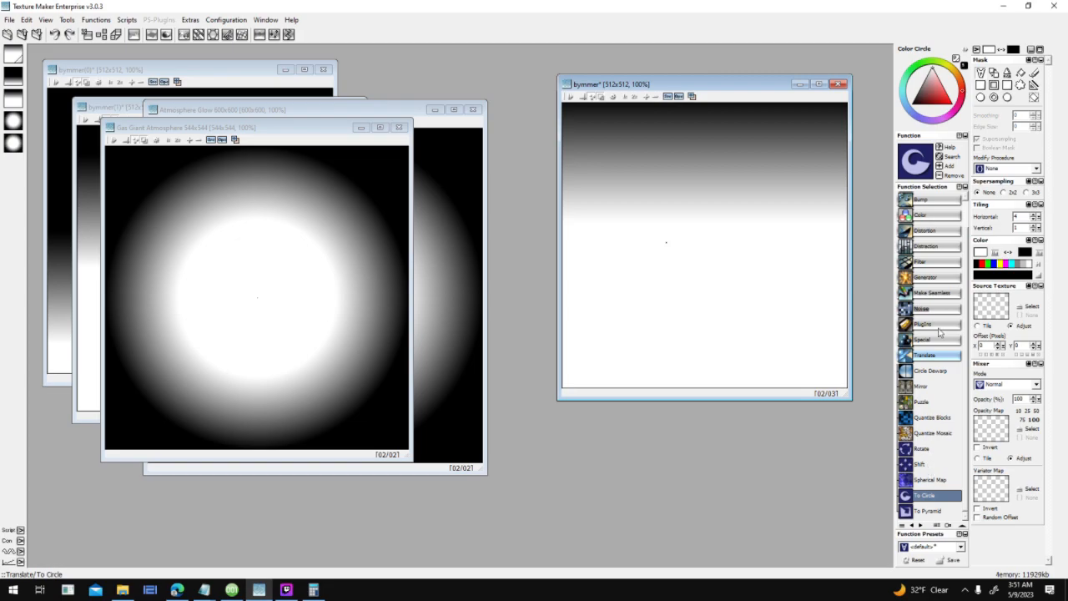
# Step: Go back to the Gradient generator and reapply it to the 512x512 texture with the amplitude set to 240%
pyautogui.click(928, 277)
pyautogui.click(924, 400)
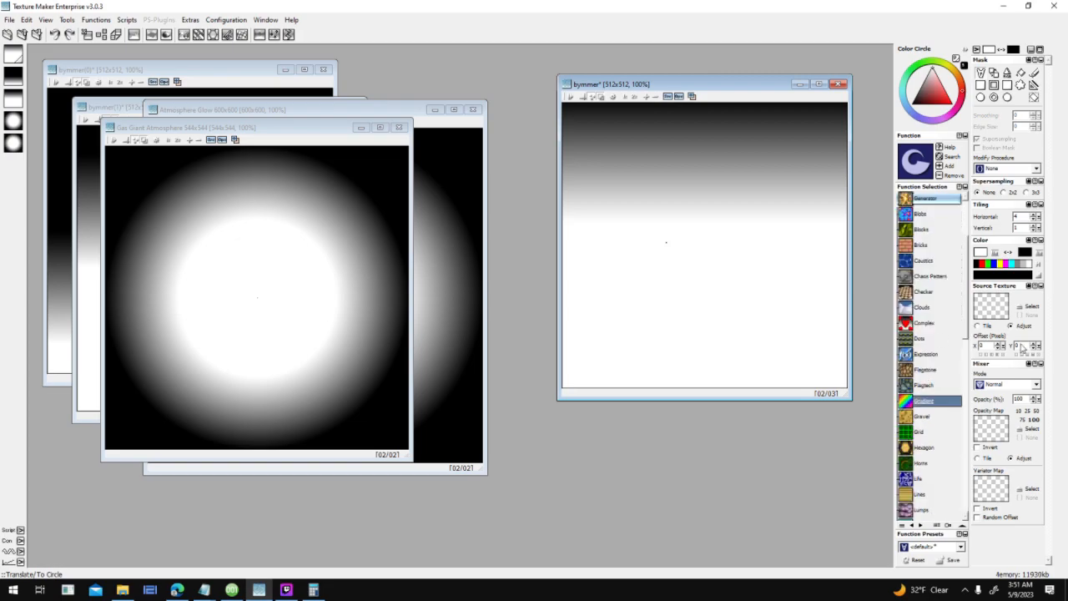
pyautogui.scroll(-5, 1056, 375)
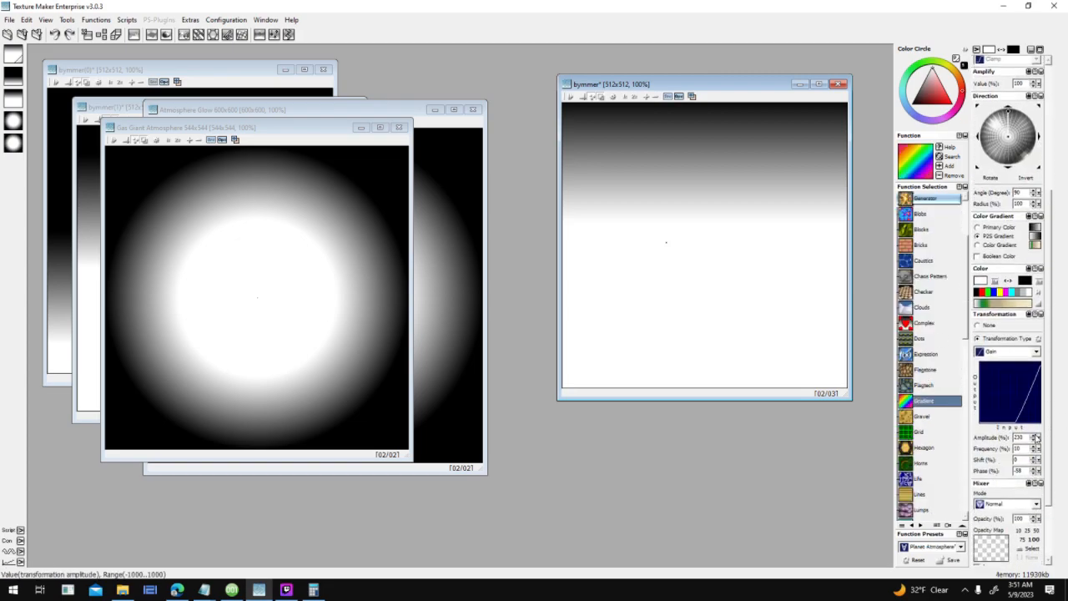
pyautogui.click(1036, 436)
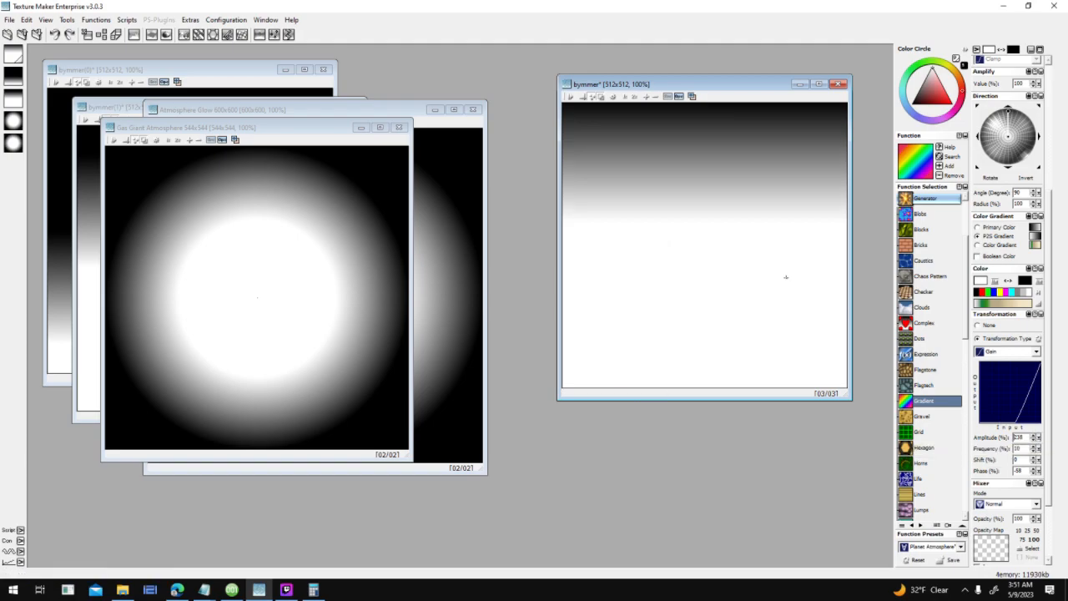
pyautogui.click(1035, 434)
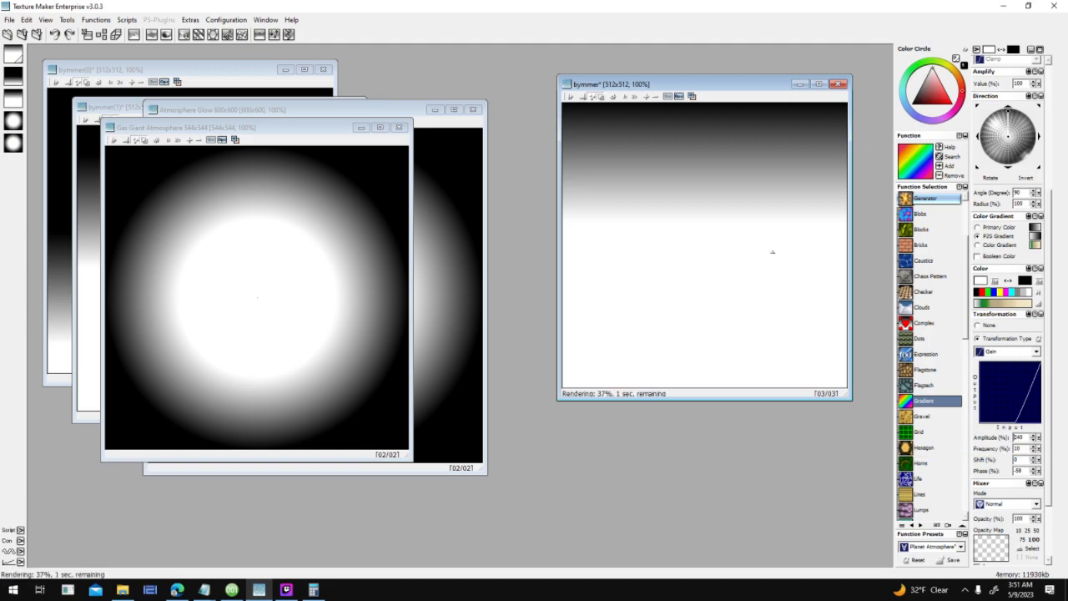
# Step: Readjust the gradient's phase and set its amplitude to 252% for the 512x512 texture
pyautogui.click(1035, 472)
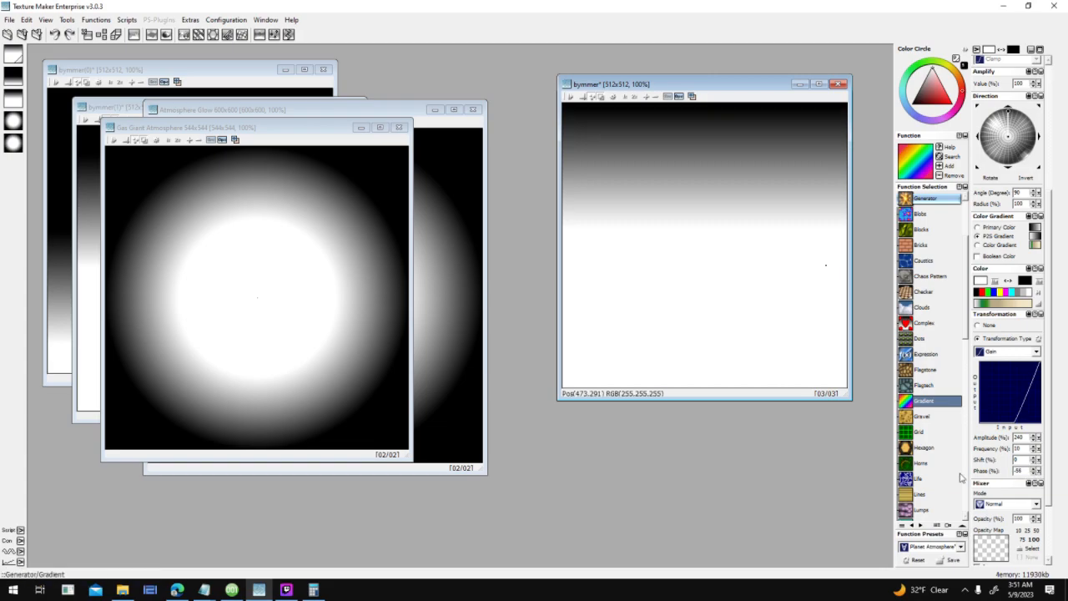
pyautogui.click(1036, 473)
pyautogui.click(1036, 473)
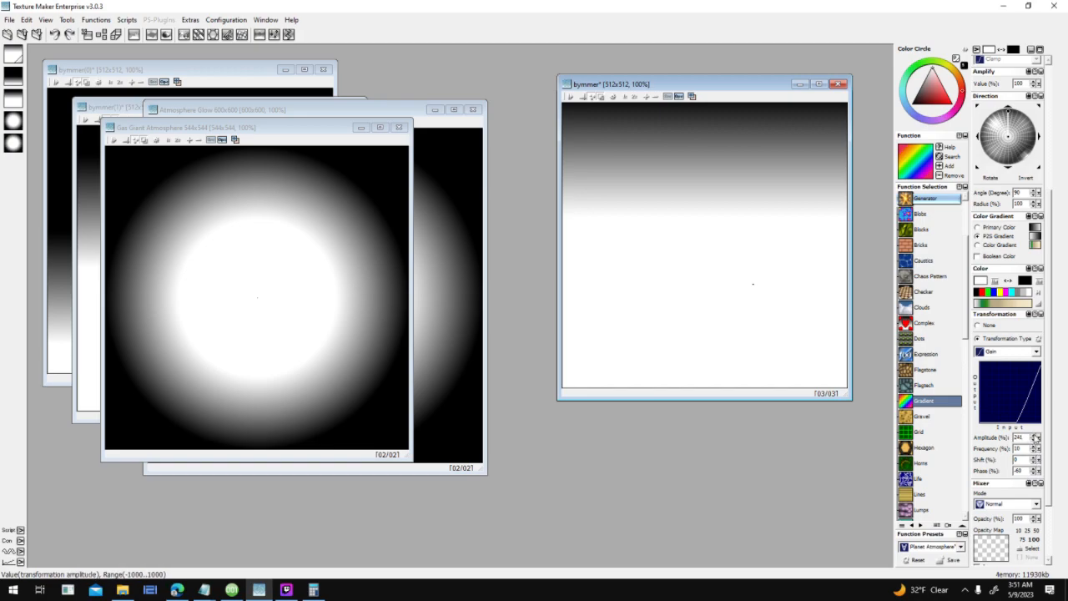
pyautogui.click(1035, 435)
pyautogui.click(1035, 435)
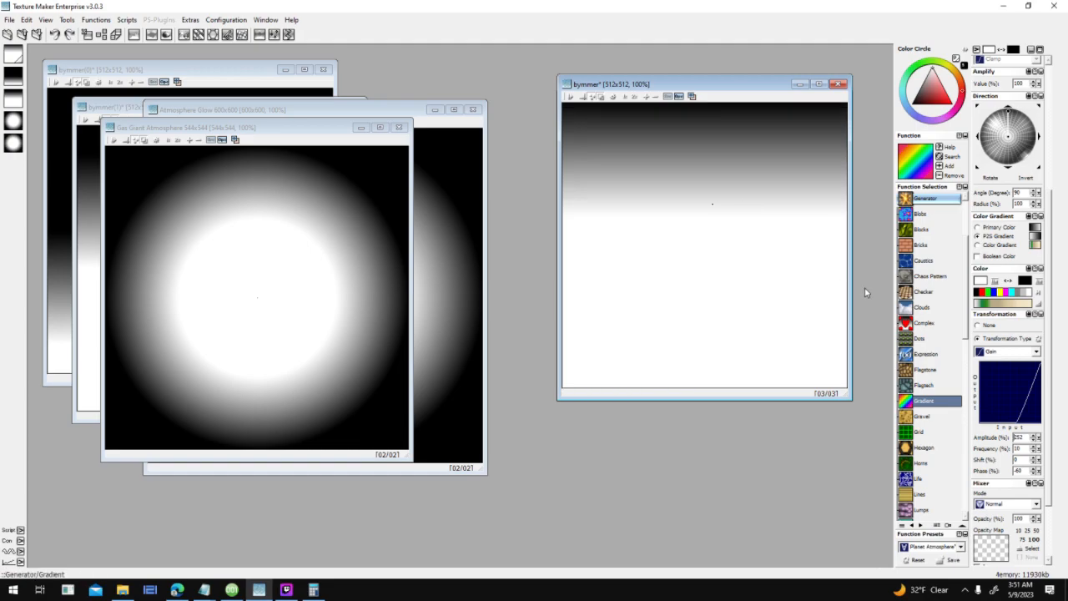
# Step: Set the gradient's amplitude to 250%, reapply it to the 512x512 texture, and convert it into a round glow with To Circle
pyautogui.click(1036, 440)
pyautogui.click(1036, 439)
pyautogui.scroll(-4, 959, 480)
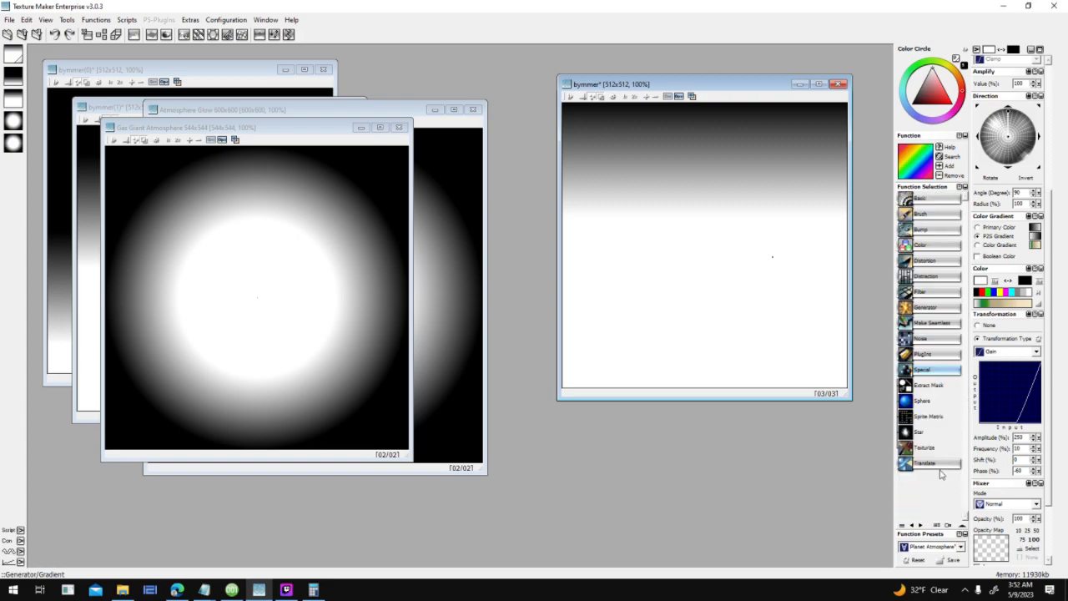
pyautogui.click(928, 463)
pyautogui.click(925, 496)
pyautogui.click(725, 268)
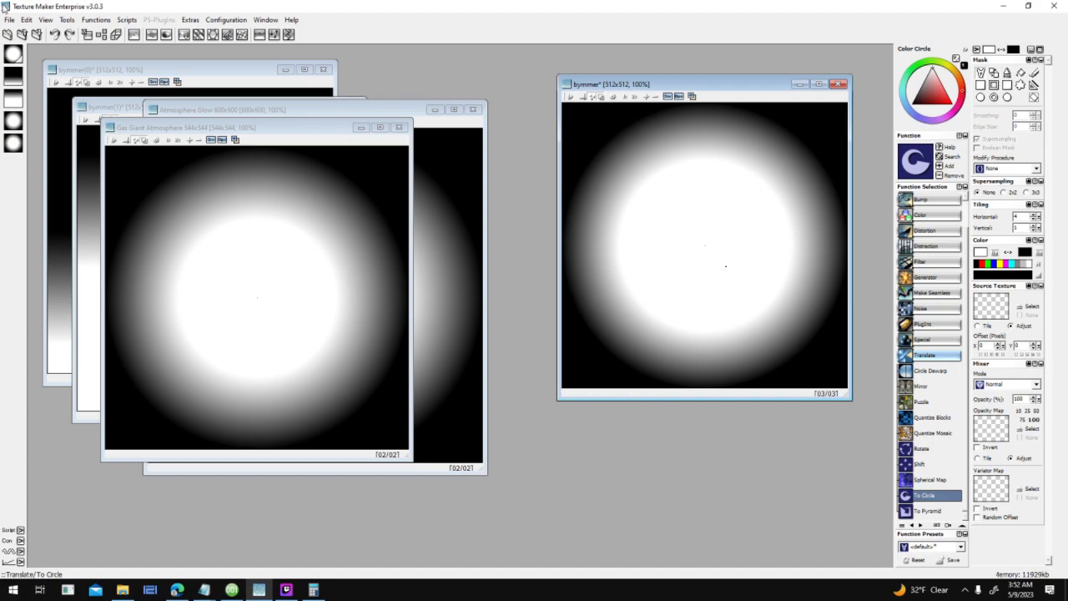
# Step: Save the 512x512 round glow over the existing Gas Giant Atmosphere 544x544.png in the Alpha Delta folder
pyautogui.click(9, 19)
pyautogui.click(25, 84)
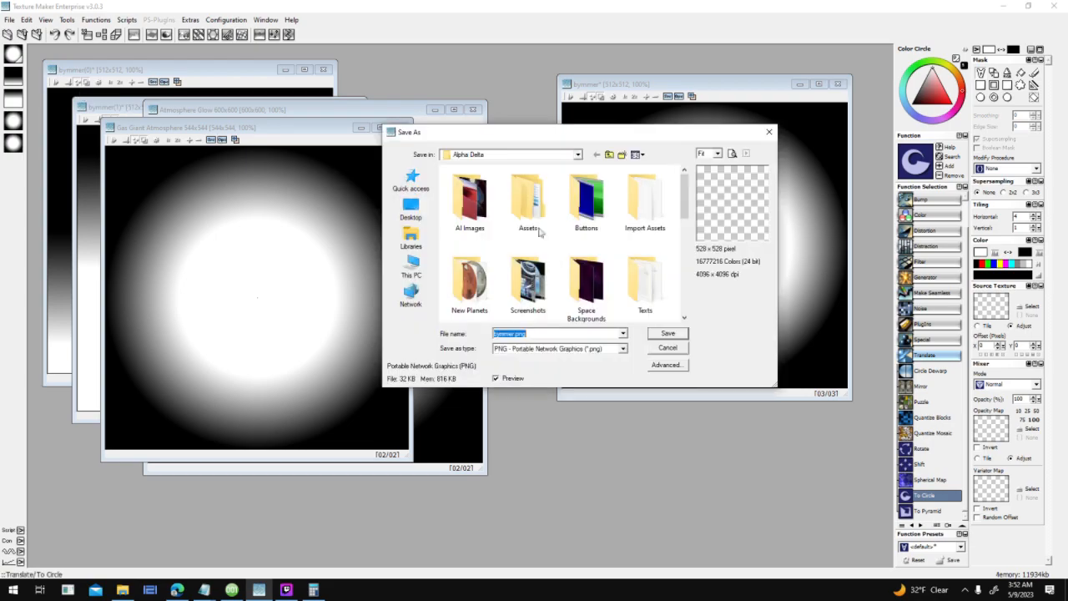
pyautogui.scroll(2, 584, 264)
pyautogui.scroll(-1, 543, 267)
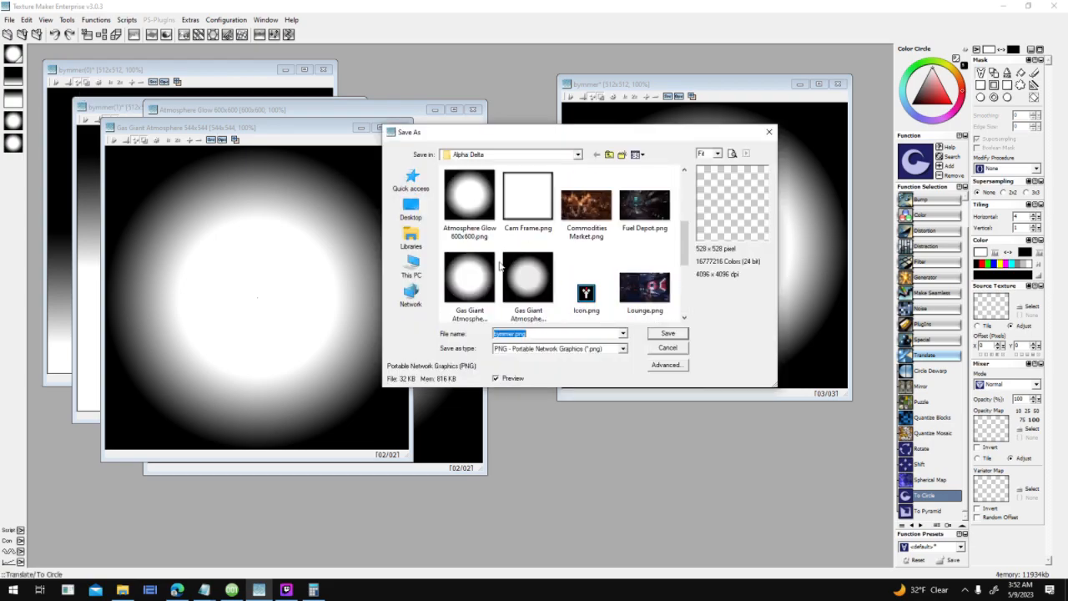
pyautogui.click(478, 280)
pyautogui.scroll(-1, 480, 281)
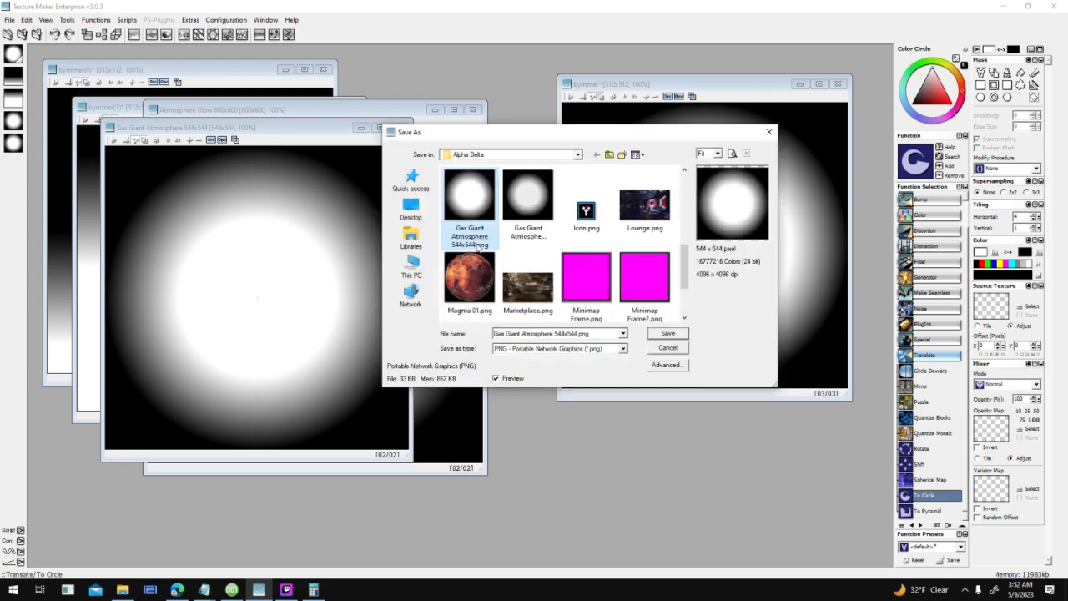
pyautogui.click(668, 333)
pyautogui.click(565, 298)
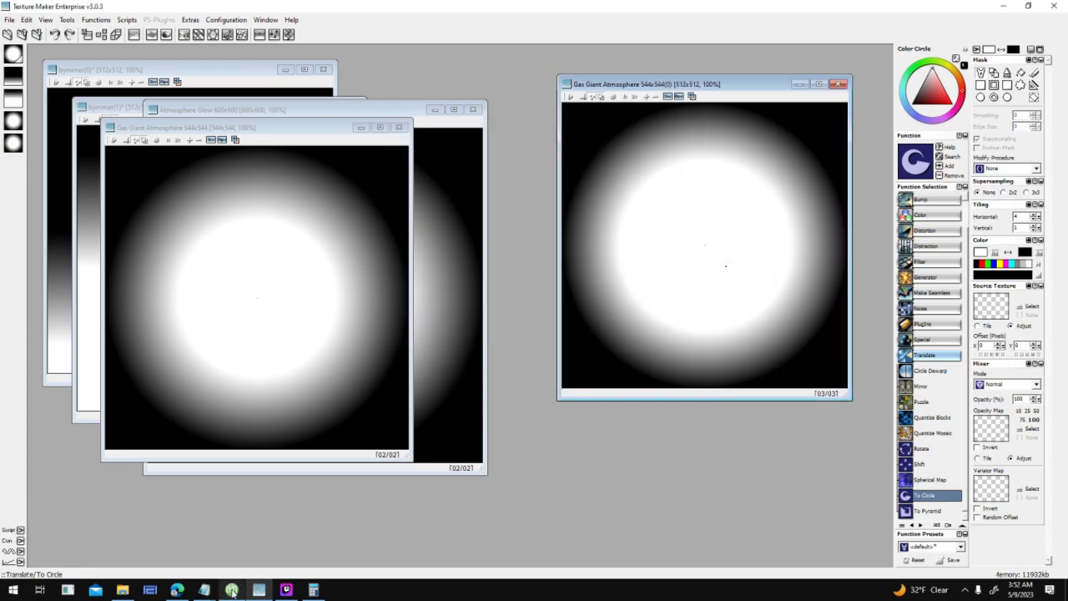
# Step: Switch to 001 Game Creator, replace the Atmosphere_Gaseous sprite's graphic with Gas Giant Atmosphere 544x544.png, and test the map
pyautogui.click(231, 590)
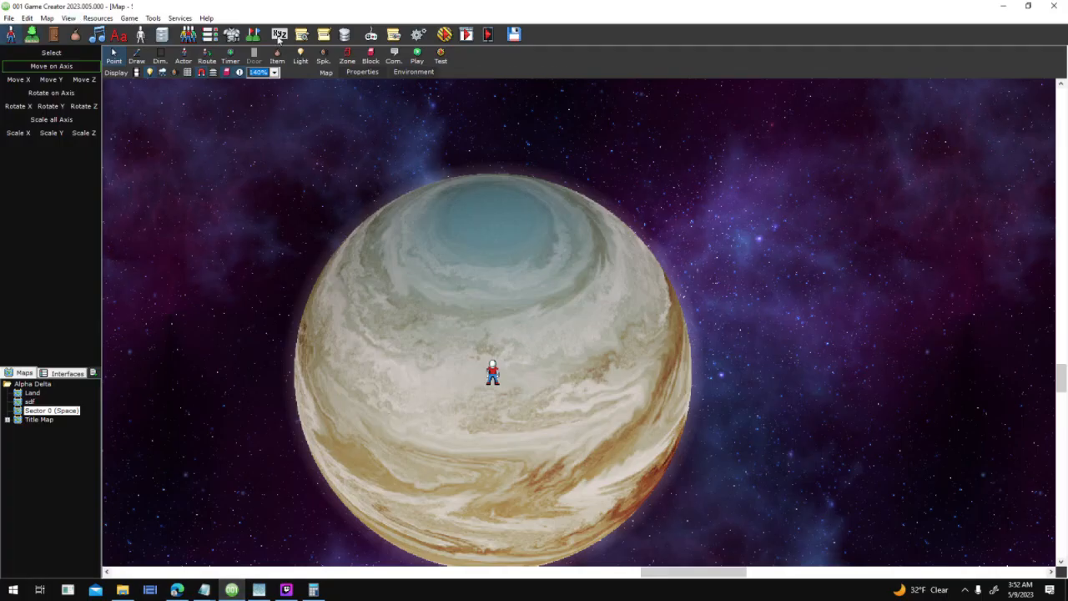
pyautogui.click(329, 38)
pyautogui.click(337, 215)
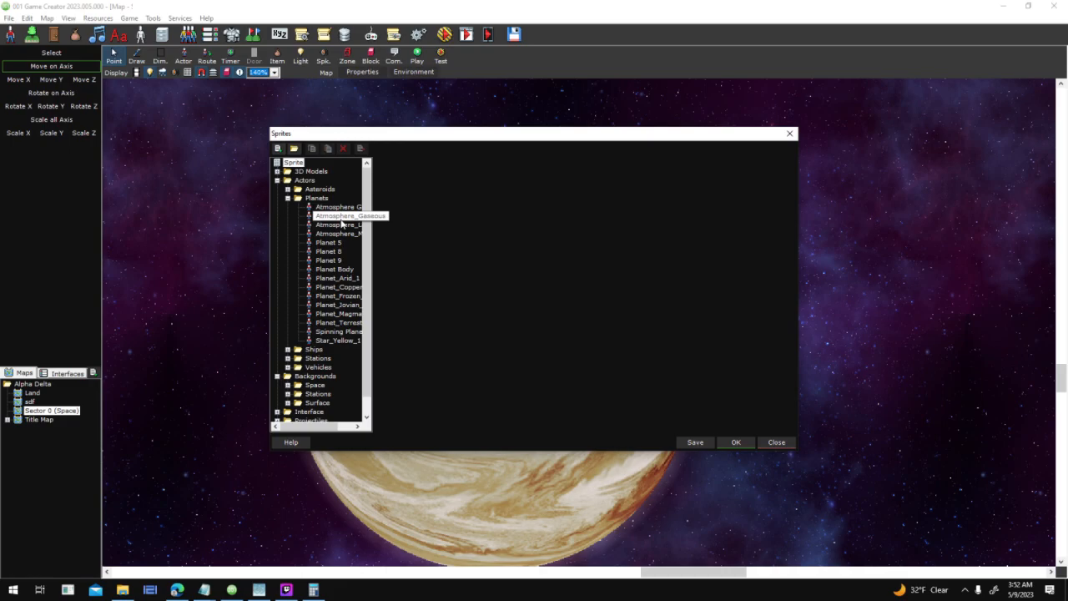
pyautogui.rightClick(565, 211)
pyautogui.click(581, 234)
pyautogui.scroll(-2, 557, 321)
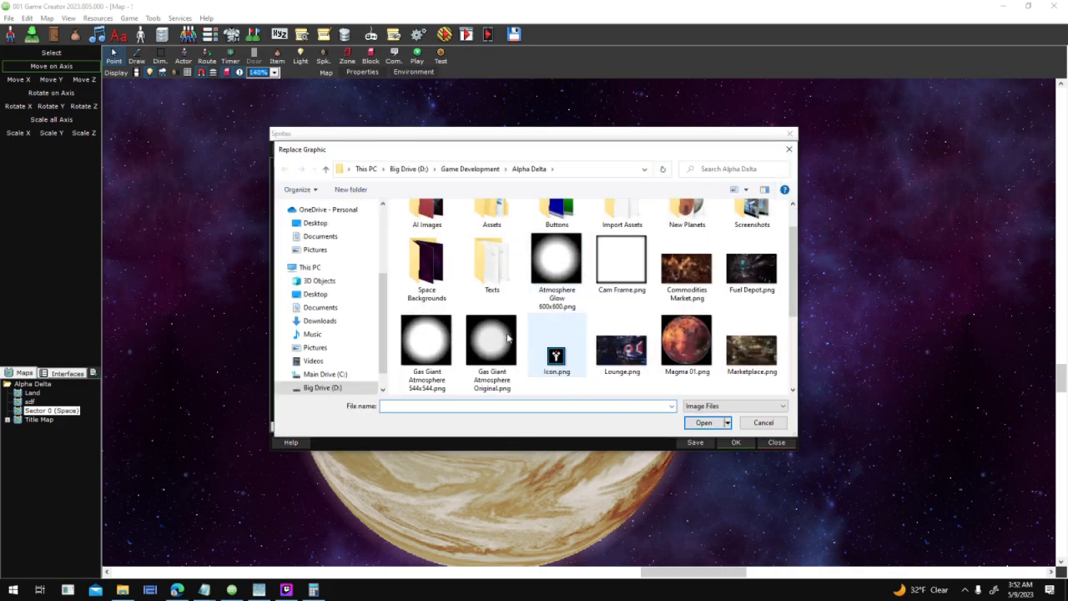
pyautogui.doubleClick(428, 346)
pyautogui.click(731, 442)
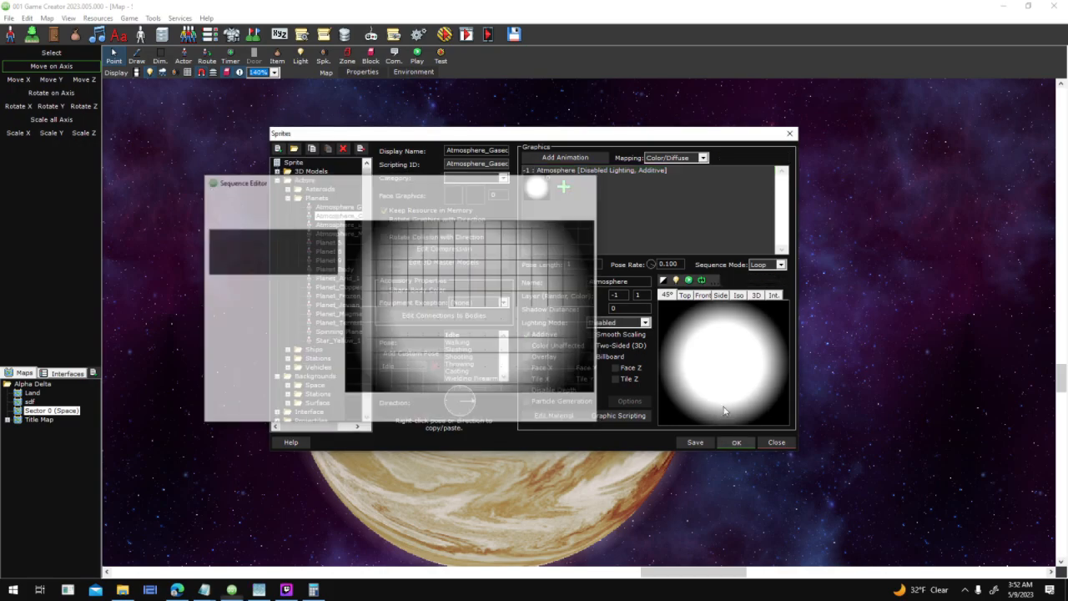
pyautogui.press('F5')
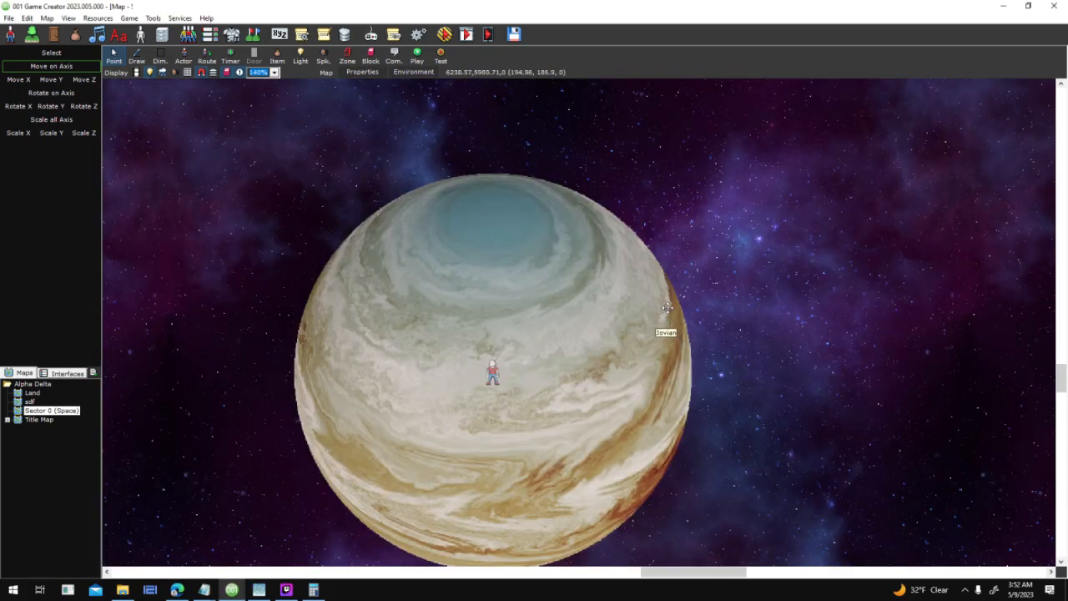
# Step: Reopen the Atmosphere_Gaseous sprite and load Gas Giant Atmosphere 544x544.png as its graphic again
pyautogui.moveTo(690, 303); pyautogui.dragTo(534, 460)
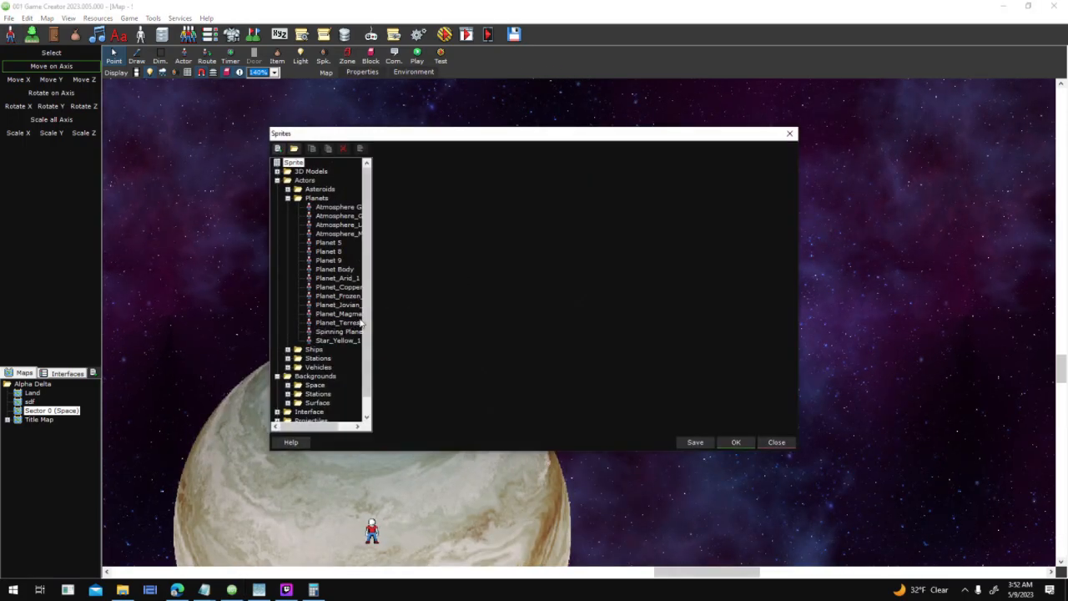
pyautogui.click(349, 216)
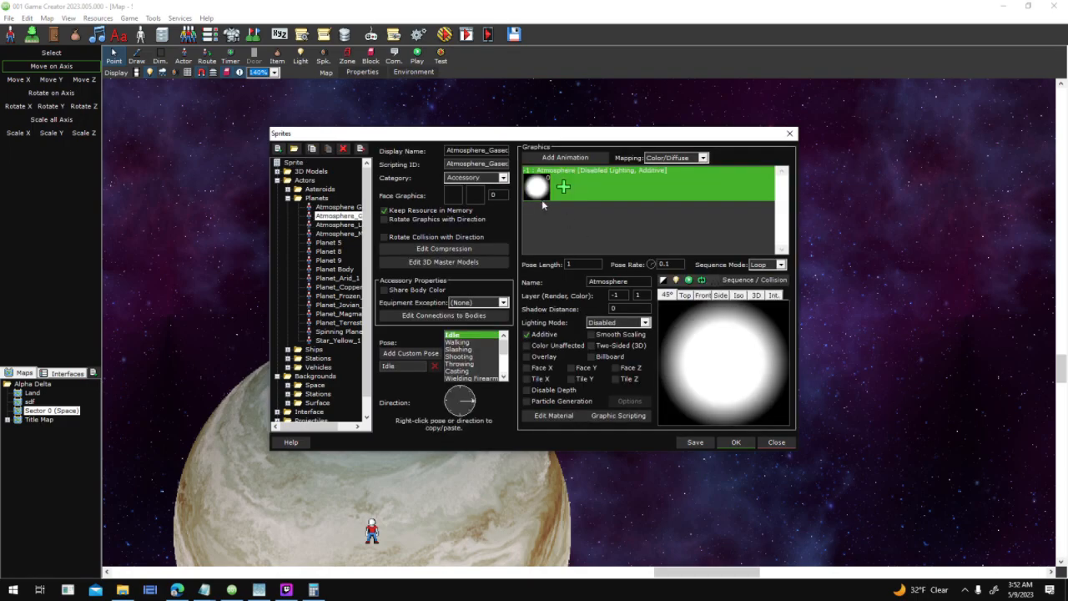
pyautogui.rightClick(542, 201)
pyautogui.click(571, 227)
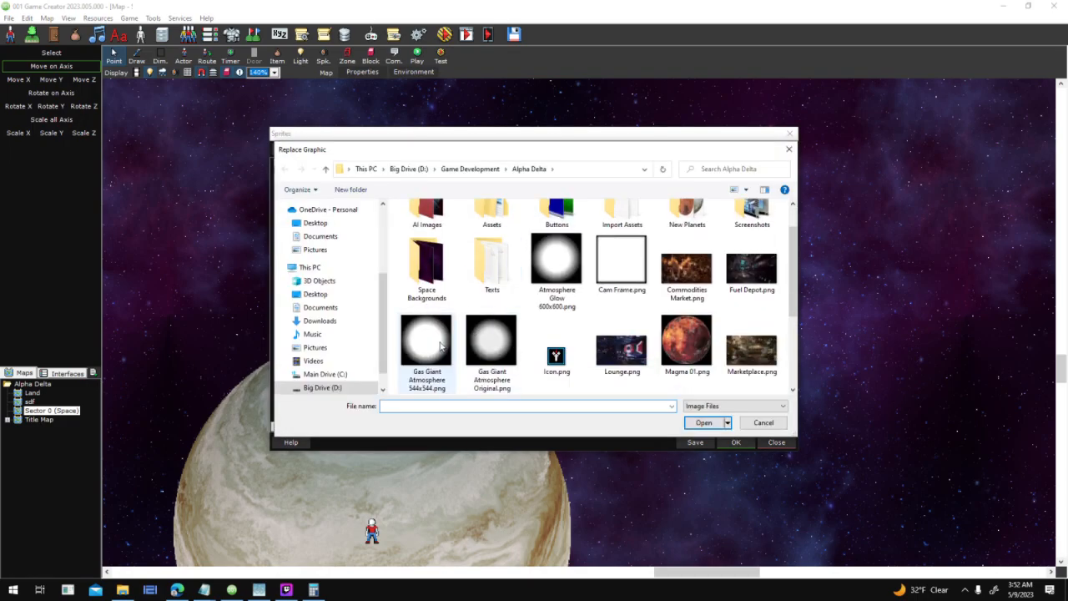
pyautogui.doubleClick(441, 347)
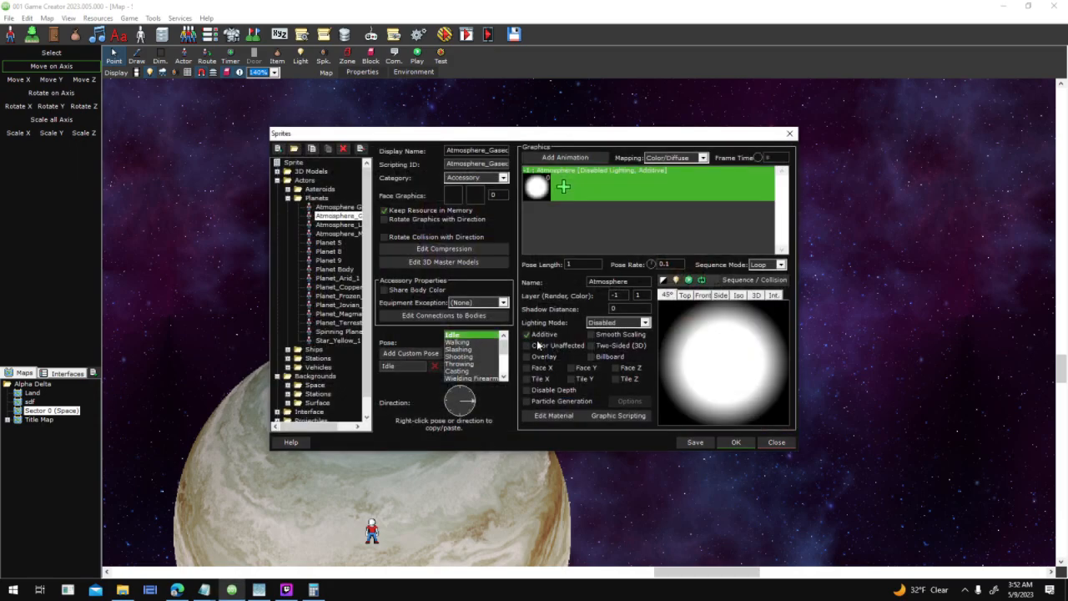
# Step: Examine the Atmosphere graphic in the Sequence Editor's top view
pyautogui.doubleClick(748, 367)
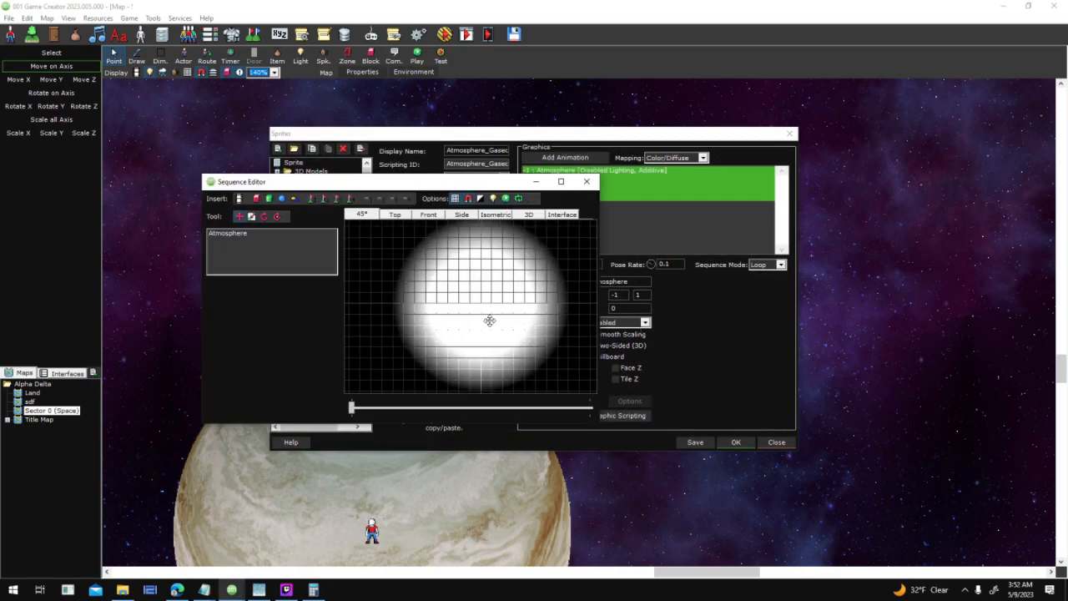
pyautogui.scroll(4, 524, 263)
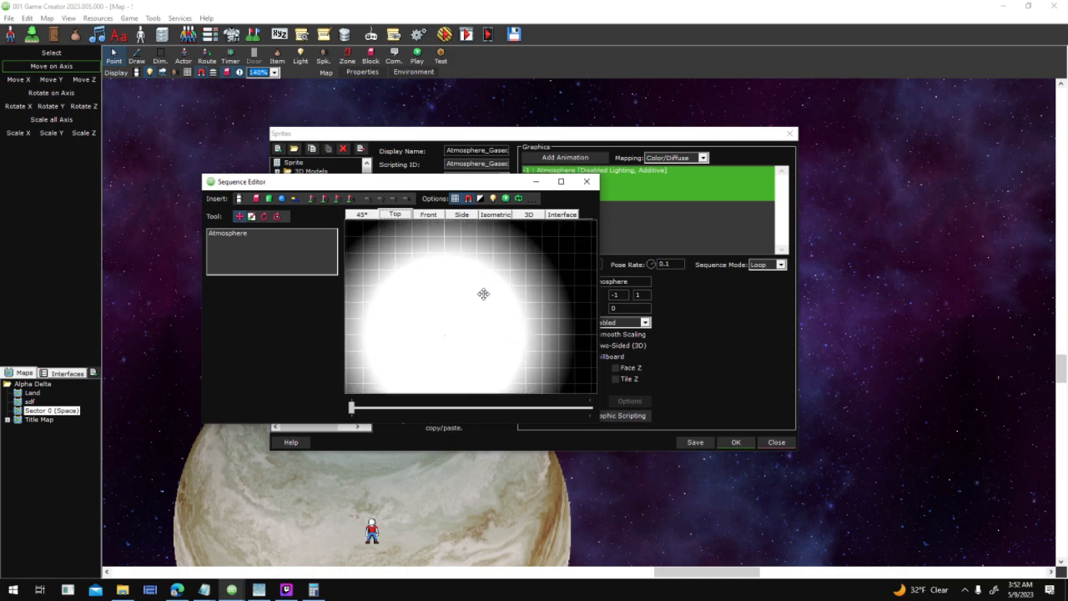
pyautogui.click(586, 182)
pyautogui.rightClick(553, 214)
pyautogui.click(580, 230)
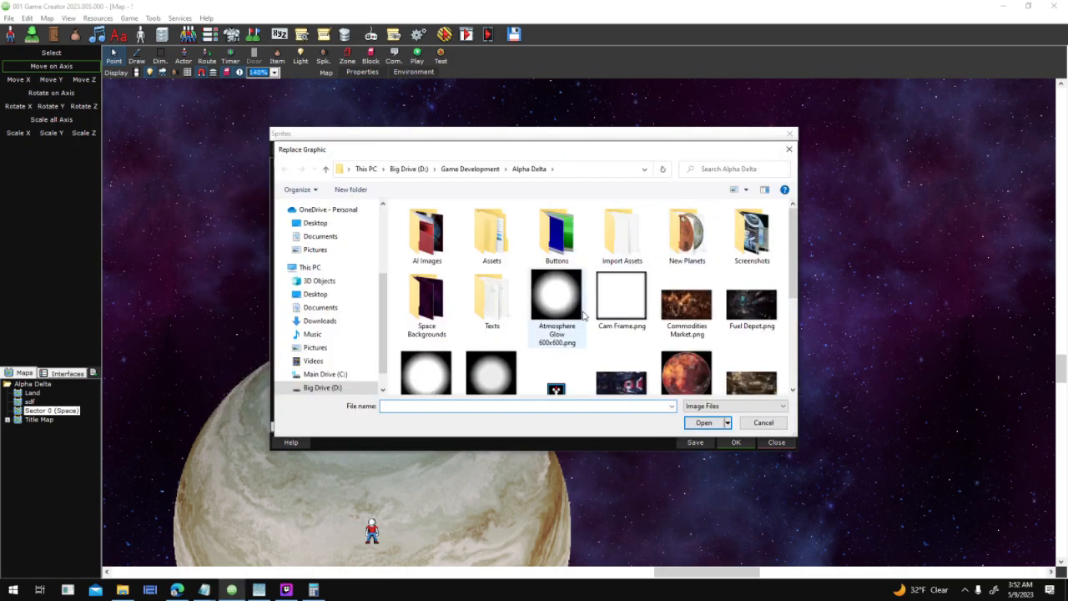
pyautogui.click(749, 423)
# Step: Open the atmosphere graphic in the Graphic Editor to check its image and pixel size
pyautogui.rightClick(553, 195)
pyautogui.click(543, 195)
pyautogui.rightClick(581, 232)
pyautogui.click(601, 265)
pyautogui.scroll(-3, 538, 276)
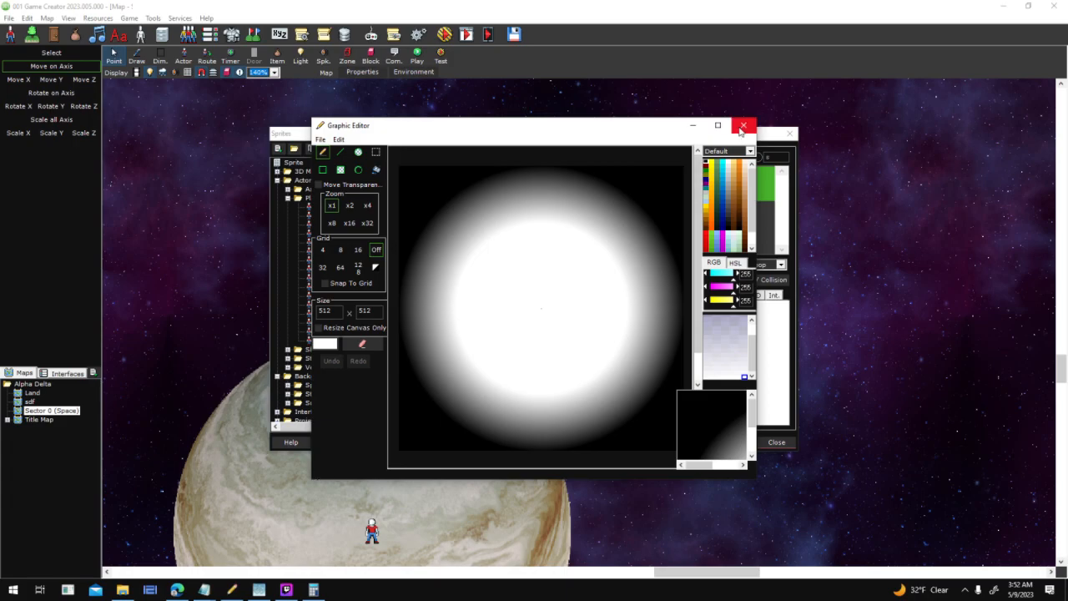
pyautogui.click(740, 128)
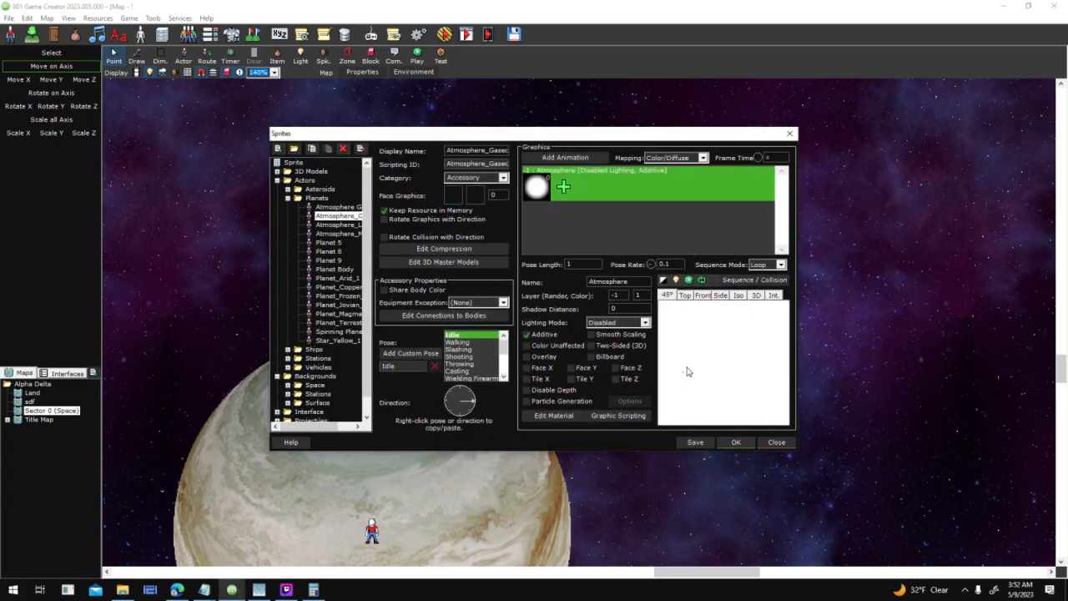
# Step: Check the Atmosphere node's properties in the Sequence Editor and apply the Atmosphere_Gaseous sprite changes
pyautogui.doubleClick(687, 371)
pyautogui.click(268, 235)
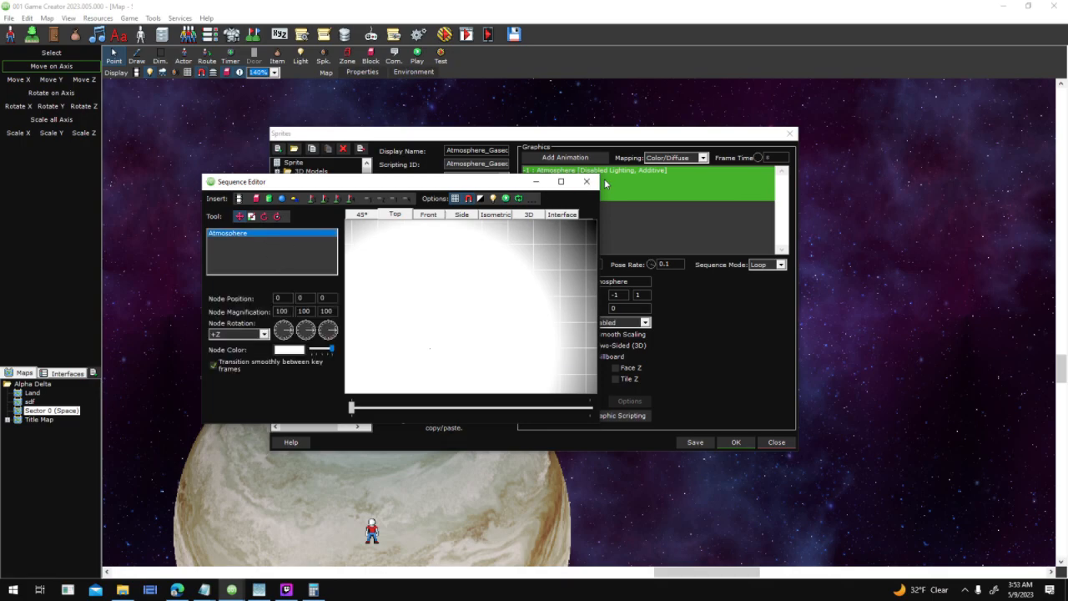
pyautogui.click(587, 181)
pyautogui.doubleClick(545, 357)
pyautogui.click(747, 447)
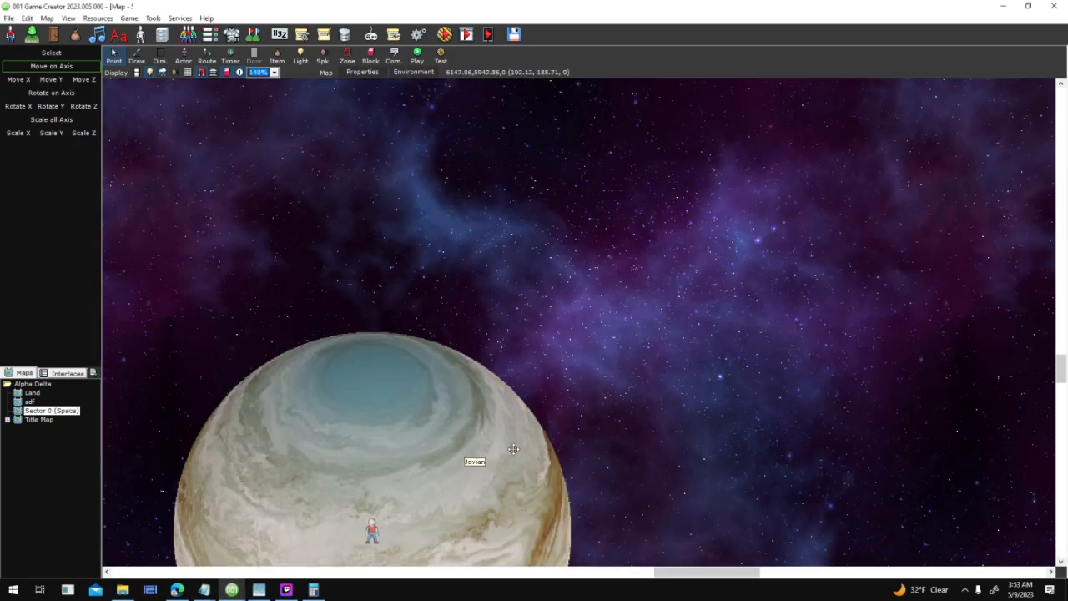
# Step: Open the Jovian planet's actor properties from the map and confirm Atmosphere_Gaseous as its atmosphere sprite
pyautogui.moveTo(514, 449); pyautogui.dragTo(623, 296)
pyautogui.moveTo(555, 327); pyautogui.dragTo(530, 231)
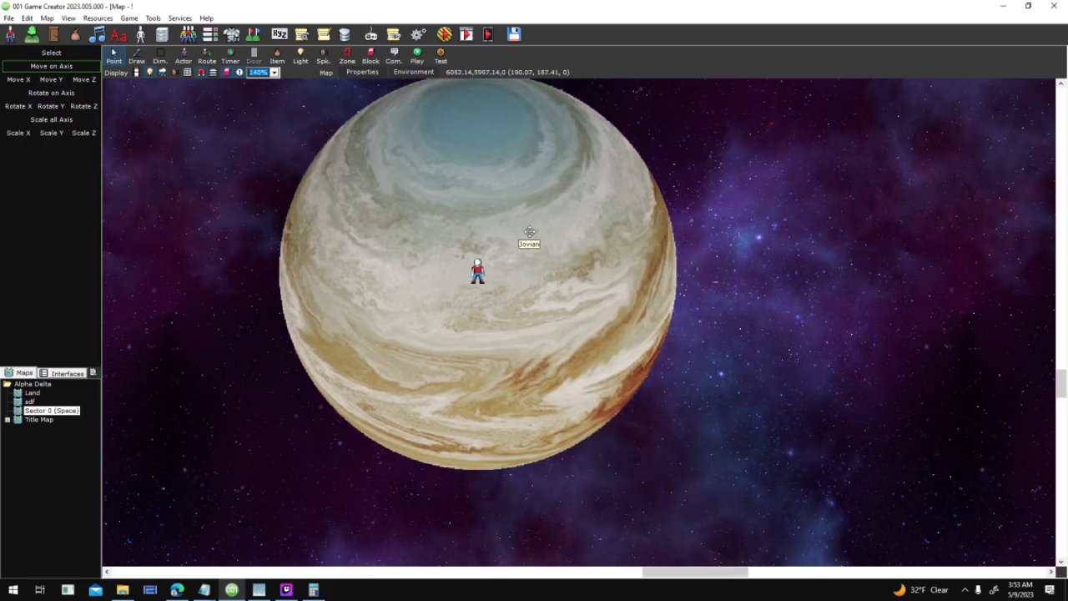
pyautogui.doubleClick(529, 231)
pyautogui.click(575, 307)
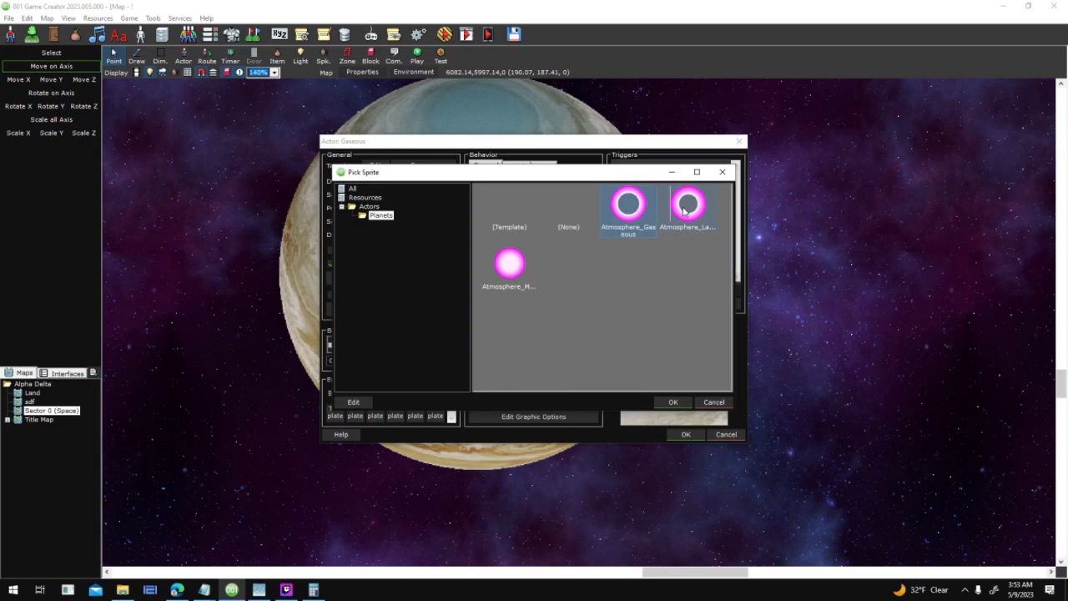
pyautogui.click(672, 403)
pyautogui.click(686, 434)
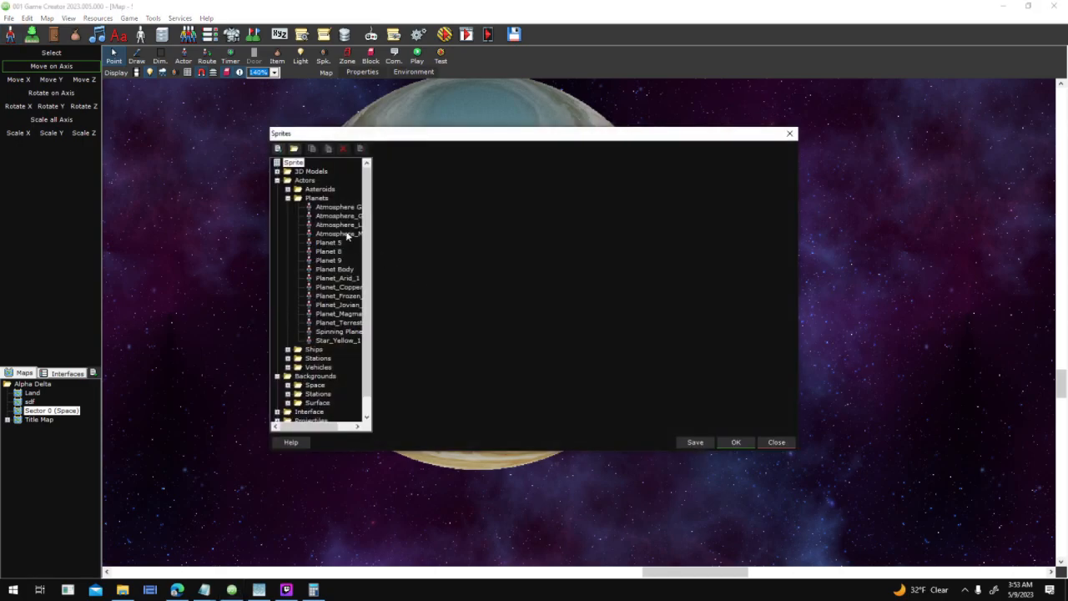
# Step: Set the Atmosphere node's first two magnification values to 110 in the Atmosphere_Gaseous sprite and apply the change
pyautogui.click(347, 217)
pyautogui.click(758, 371)
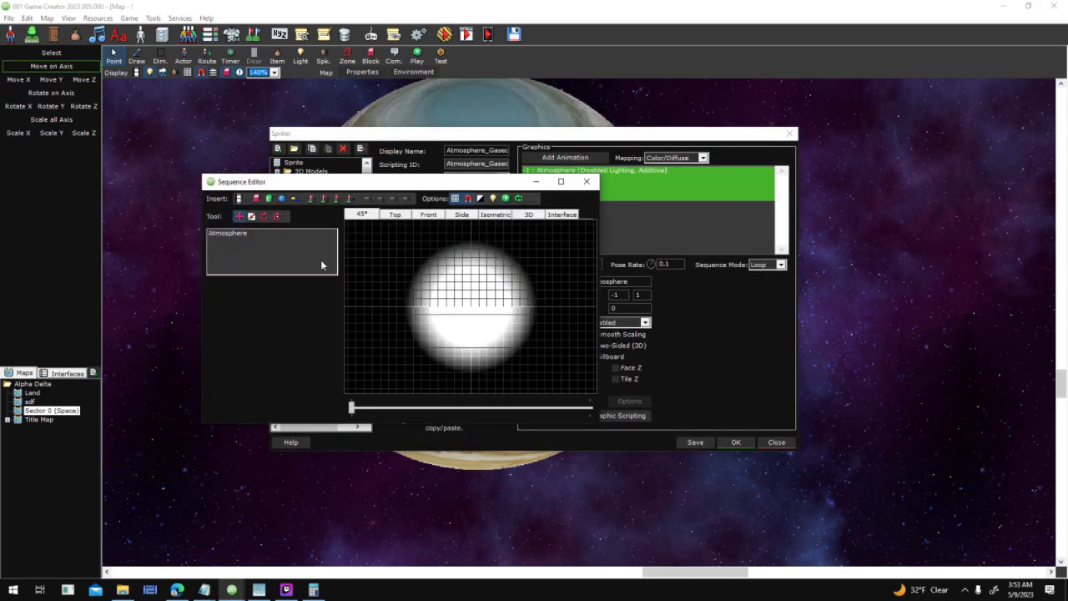
pyautogui.click(315, 237)
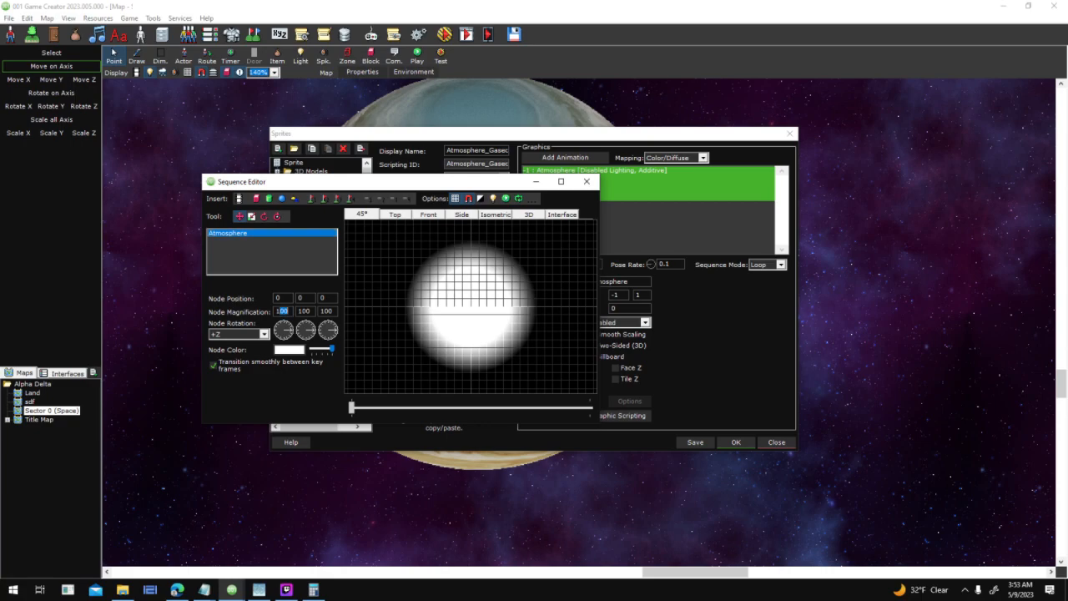
pyautogui.write('110')
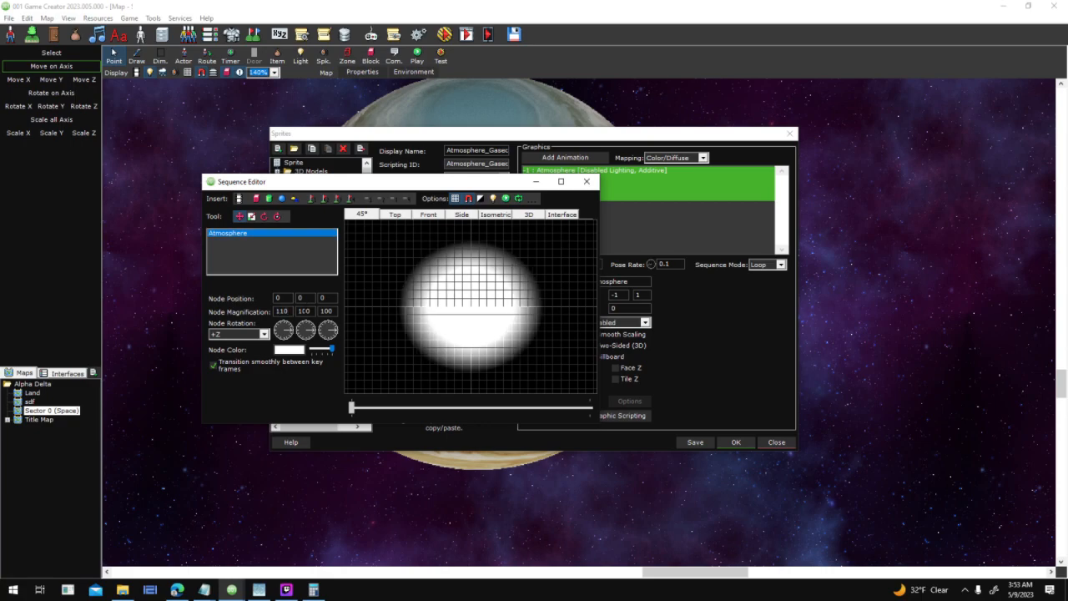
pyautogui.write('110')
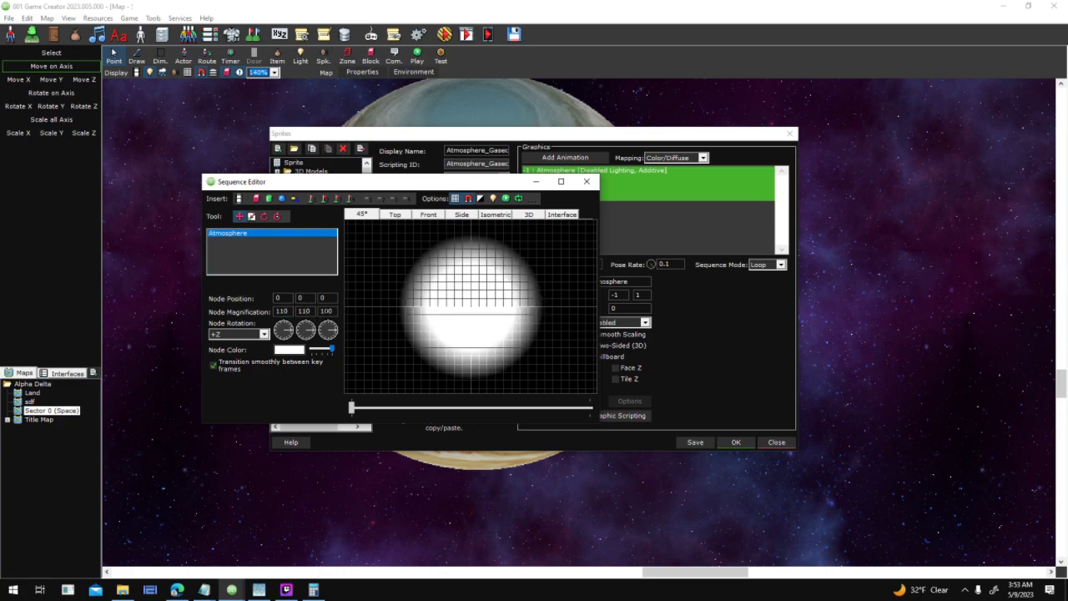
pyautogui.click(586, 183)
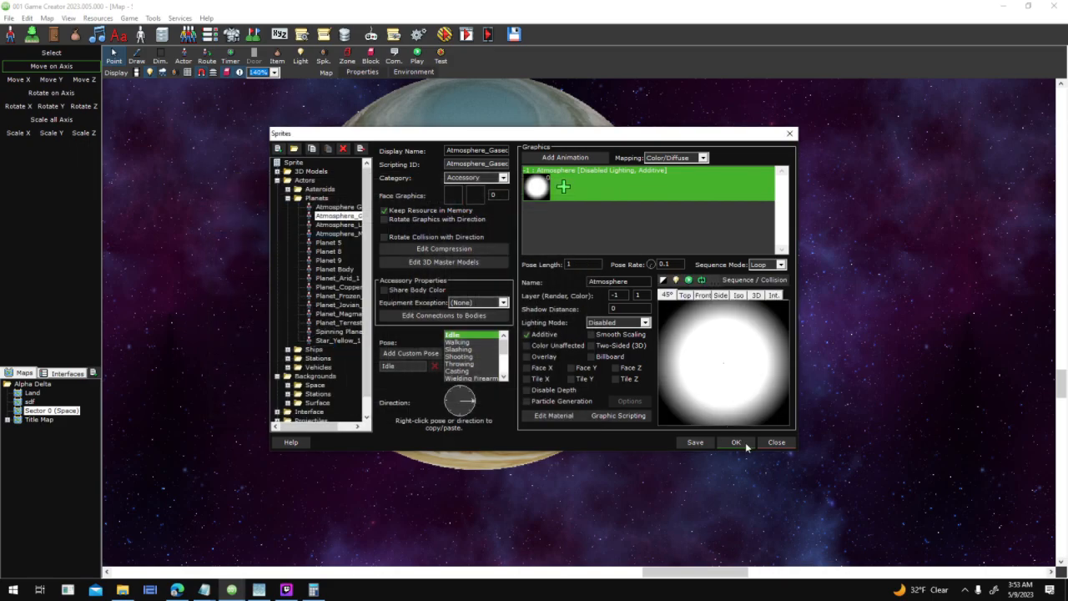
pyautogui.click(744, 443)
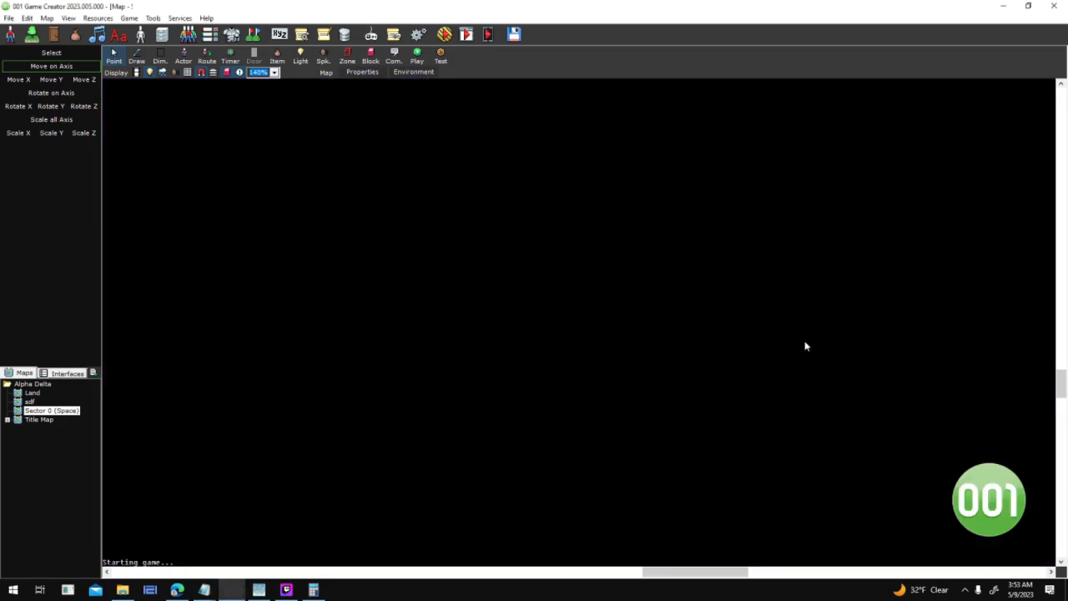
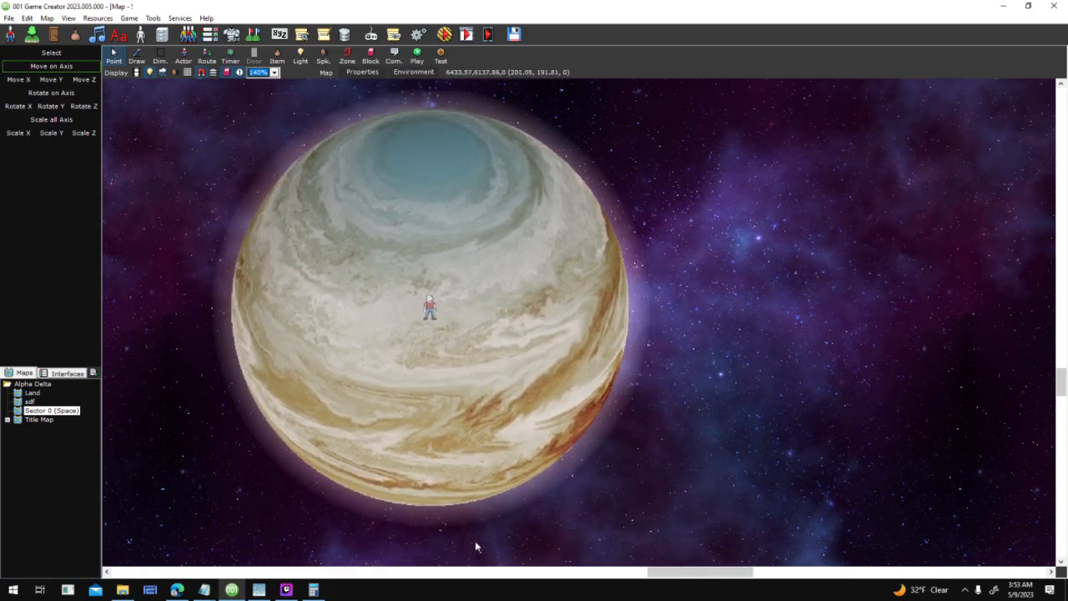
# Step: Switch back to Texture Maker and undo the To Circle conversion of the 512x512 texture
pyautogui.click(259, 584)
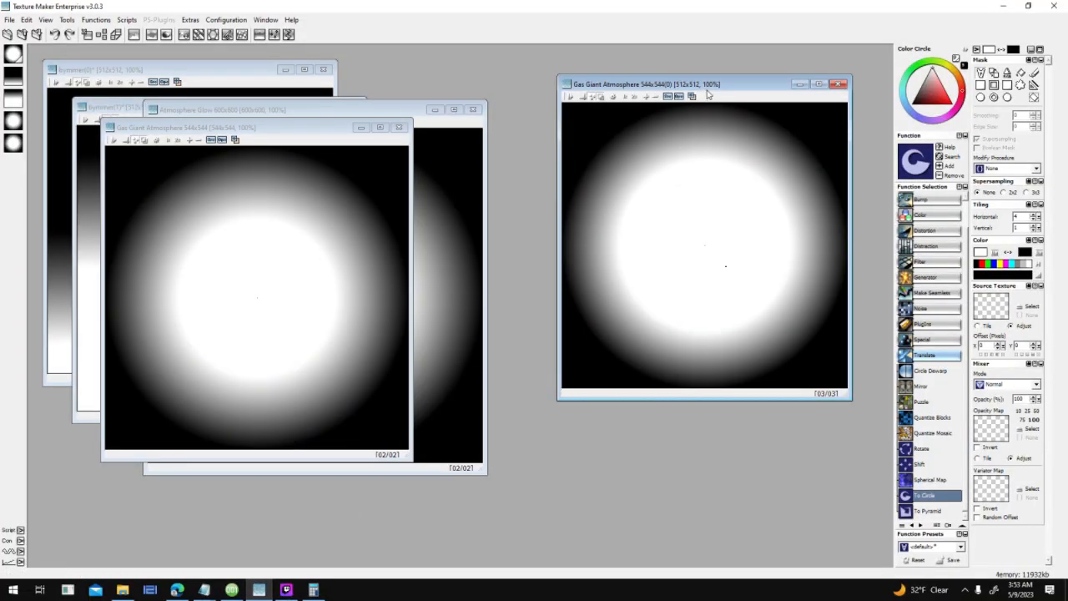
pyautogui.hotkey('ctrl', 'z')
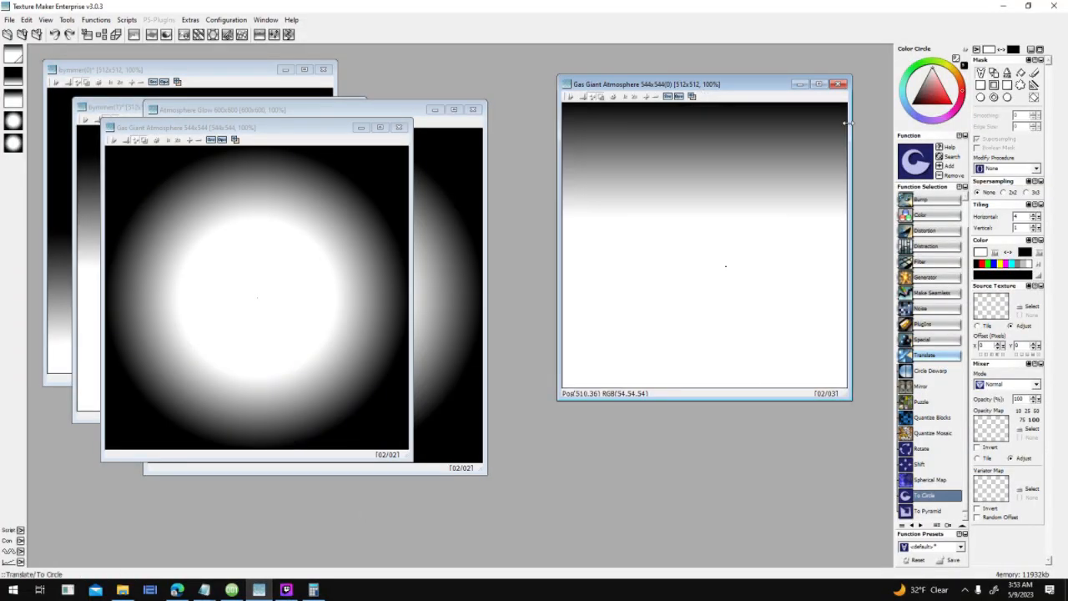
pyautogui.scroll(1, 899, 367)
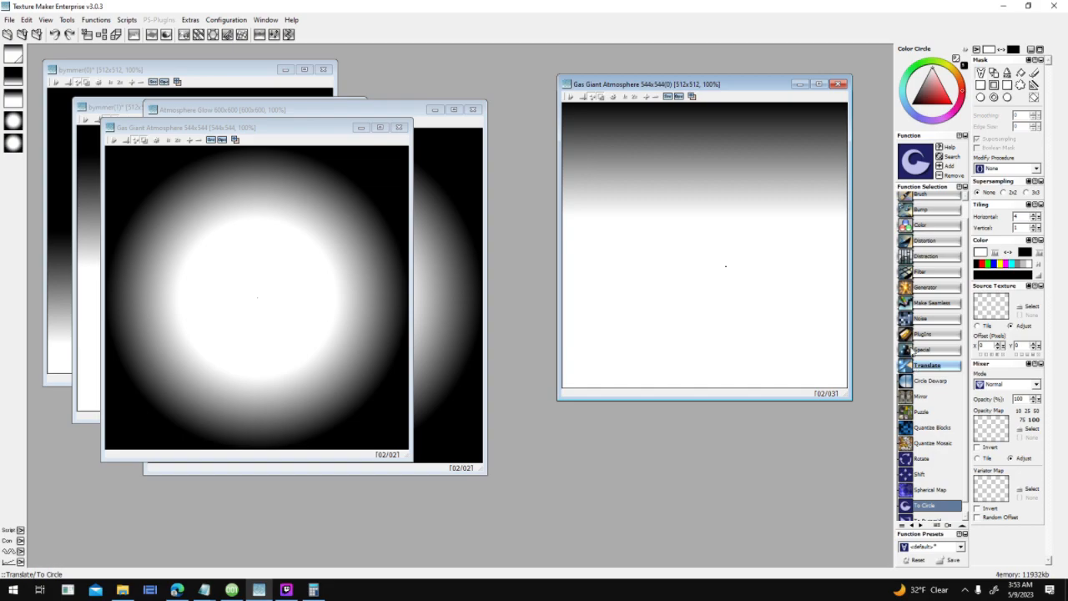
# Step: Reapply the Gradient generator to the 512x512 texture with the Gain transformation's amplitude at 238% and phase at -58%
pyautogui.click(915, 295)
pyautogui.scroll(-6, 946, 368)
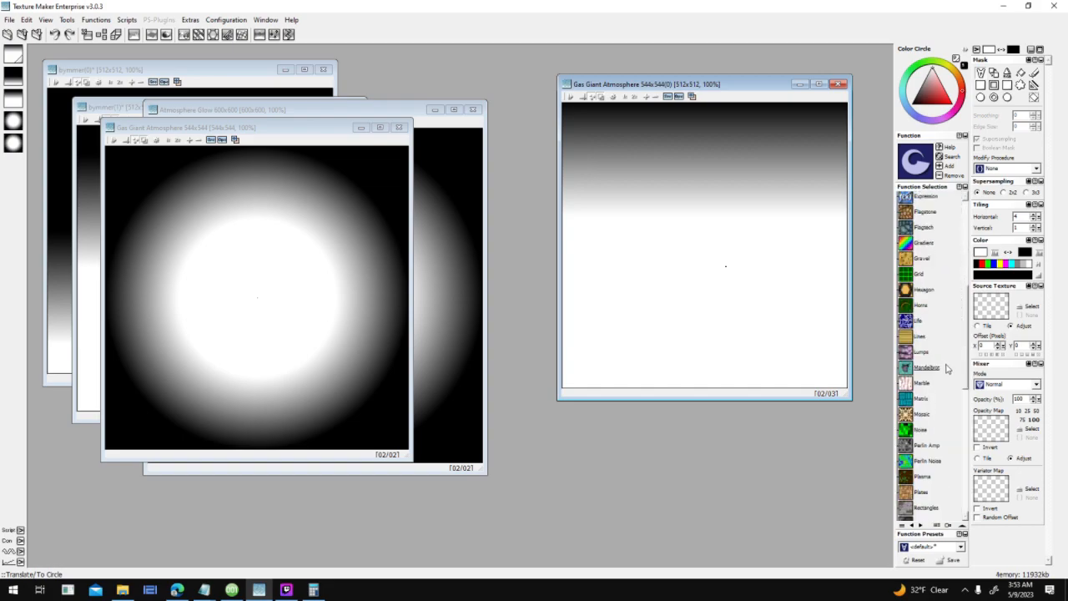
pyautogui.scroll(4, 949, 362)
pyautogui.click(924, 283)
pyautogui.moveTo(1051, 376); pyautogui.dragTo(1054, 462)
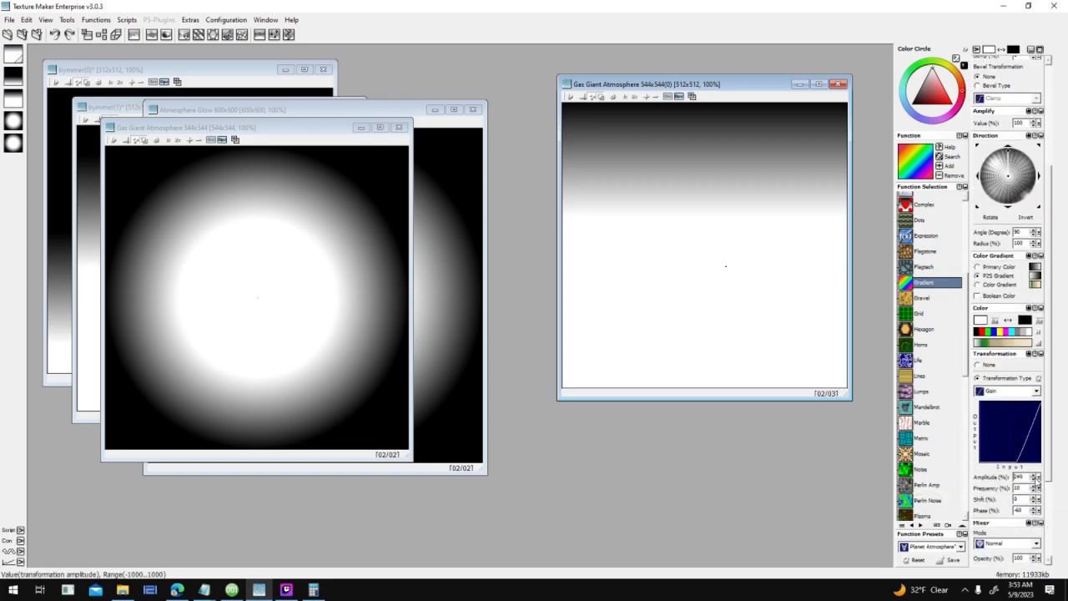
pyautogui.moveTo(1020, 477); pyautogui.dragTo(1020, 479)
pyautogui.click(1035, 475)
pyautogui.click(1035, 475)
pyautogui.click(1034, 508)
pyautogui.click(1033, 508)
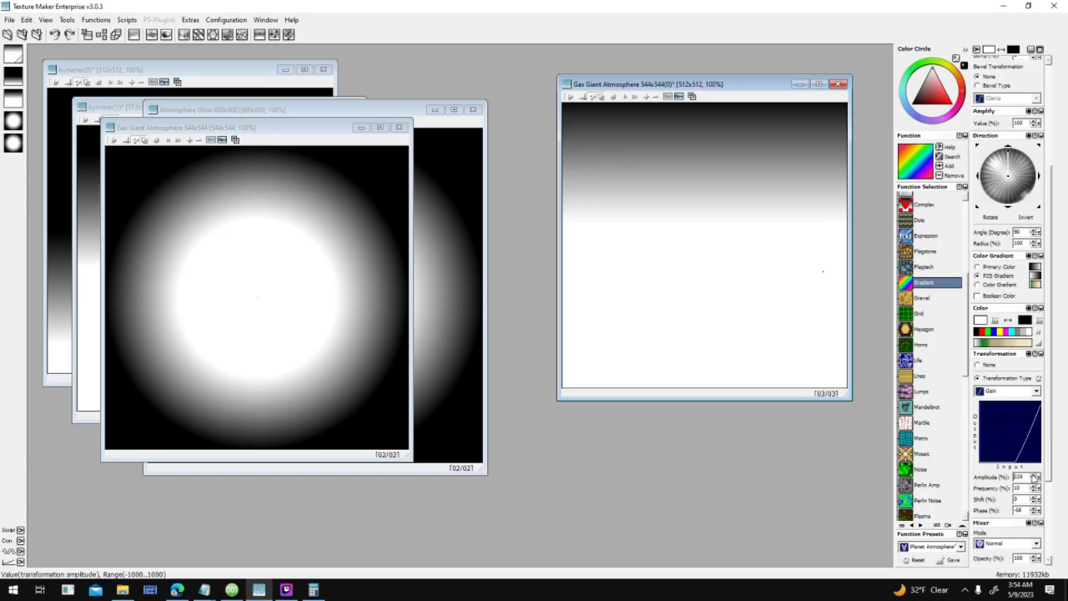
pyautogui.click(1035, 473)
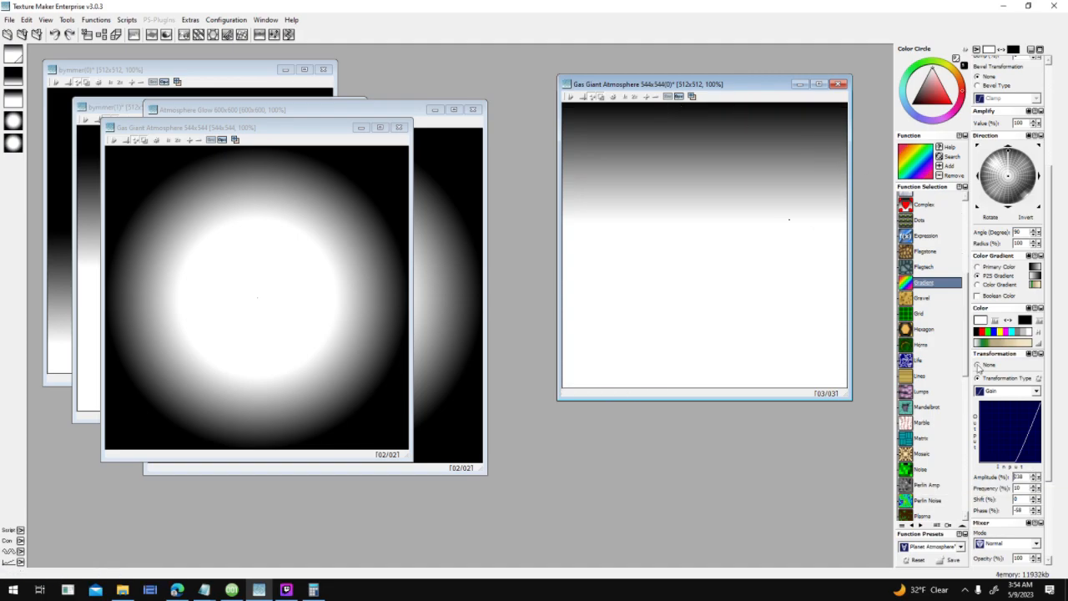
# Step: Convert the 512x512 gradient into a round glow with the To Circle translate function
pyautogui.scroll(-10, 950, 431)
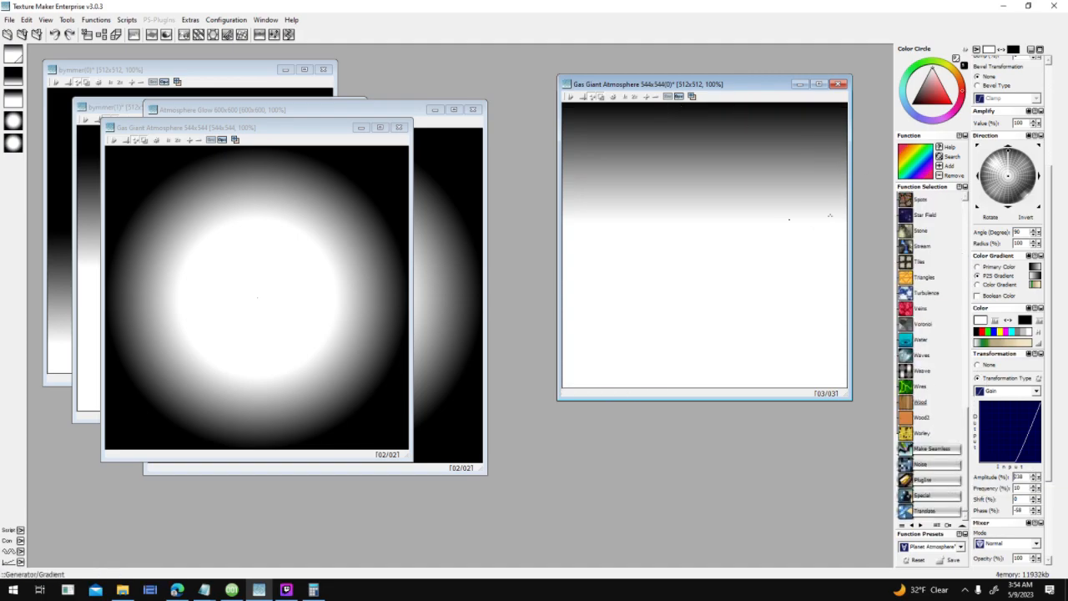
pyautogui.click(931, 511)
pyautogui.click(926, 495)
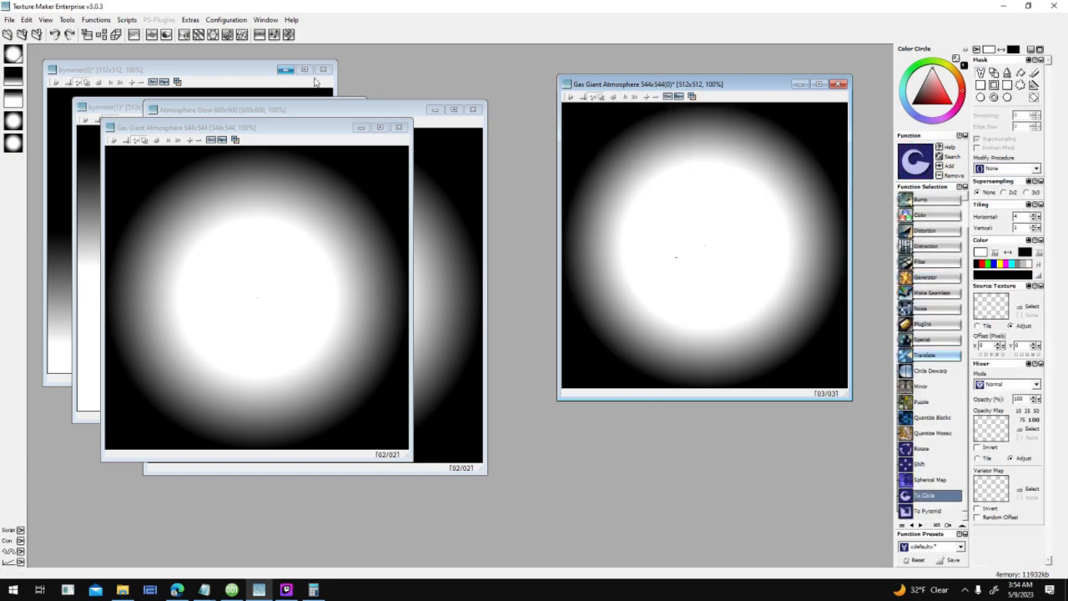
# Step: Save the 512x512 round glow as Gas Giant Atmosphere 544x544.png in the Alpha Delta folder, replacing the existing file
pyautogui.click(7, 19)
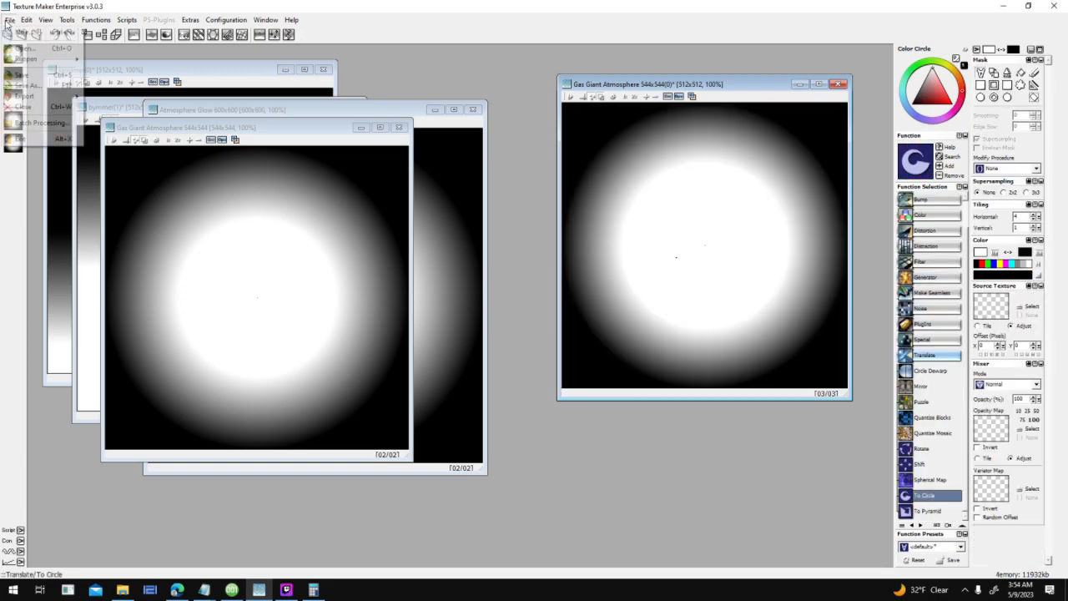
pyautogui.click(63, 87)
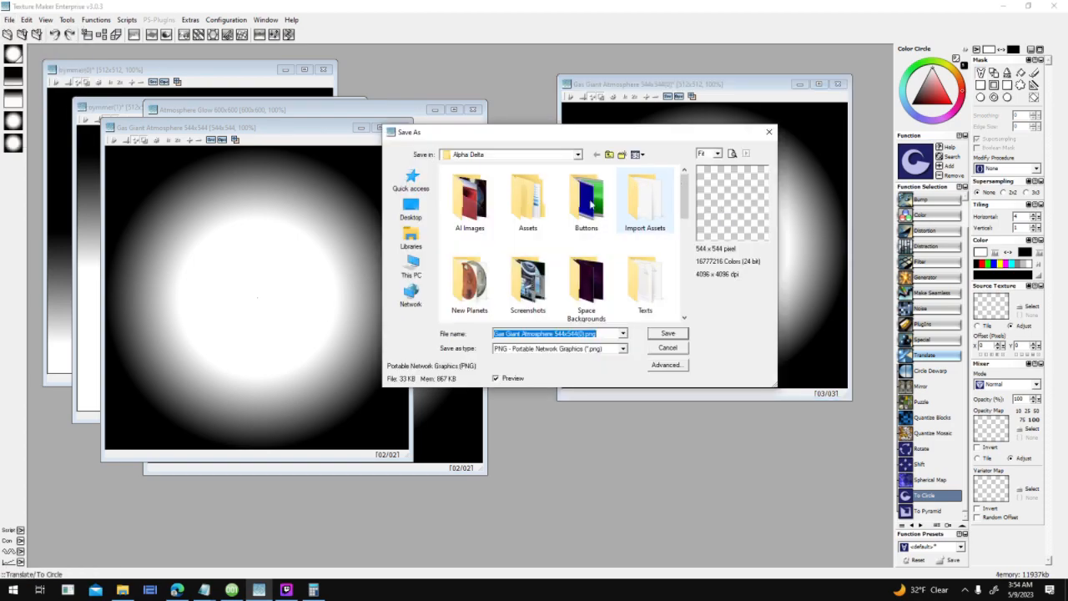
pyautogui.scroll(2, 501, 260)
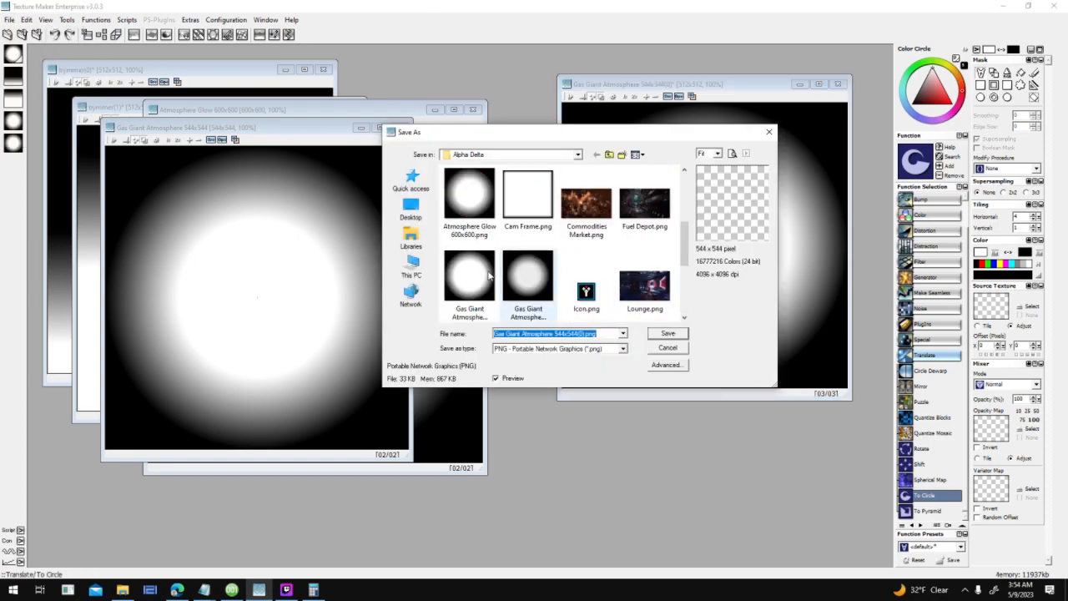
pyautogui.click(490, 276)
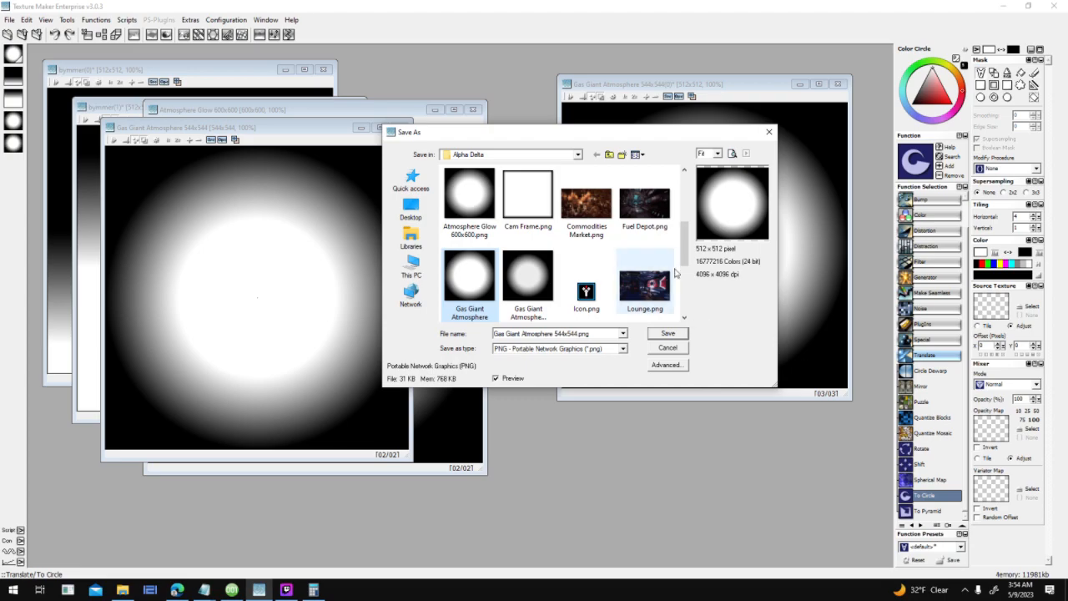
pyautogui.scroll(-1, 567, 251)
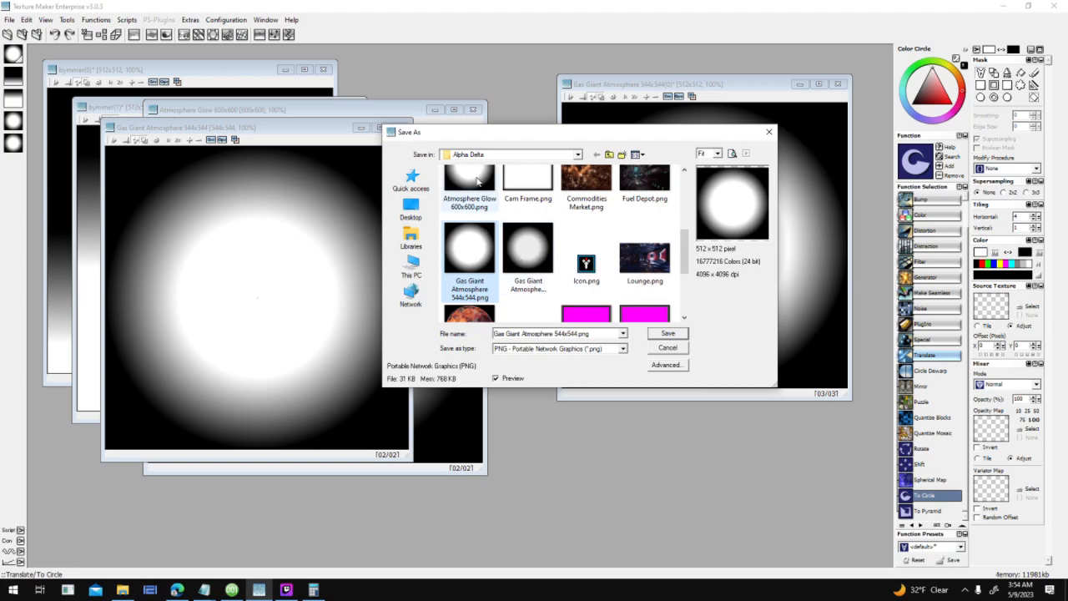
pyautogui.doubleClick(479, 258)
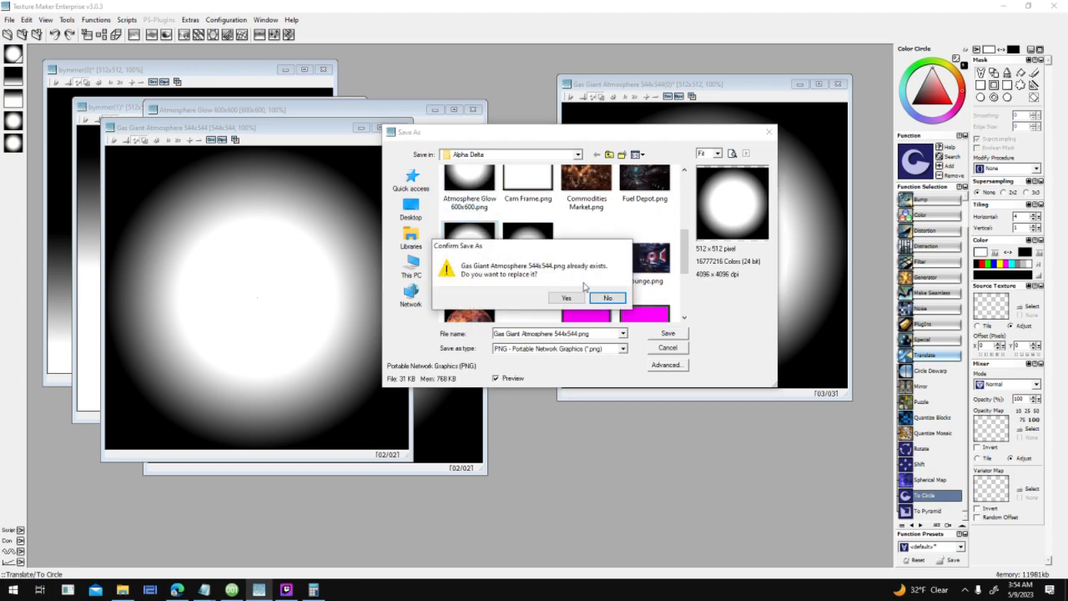
pyautogui.click(567, 297)
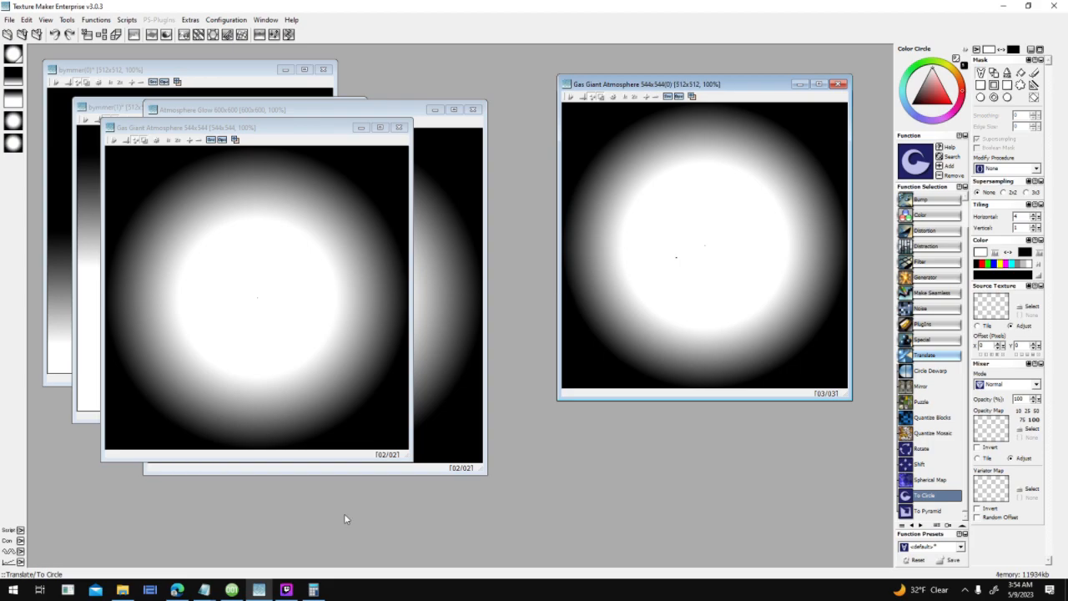
pyautogui.click(231, 590)
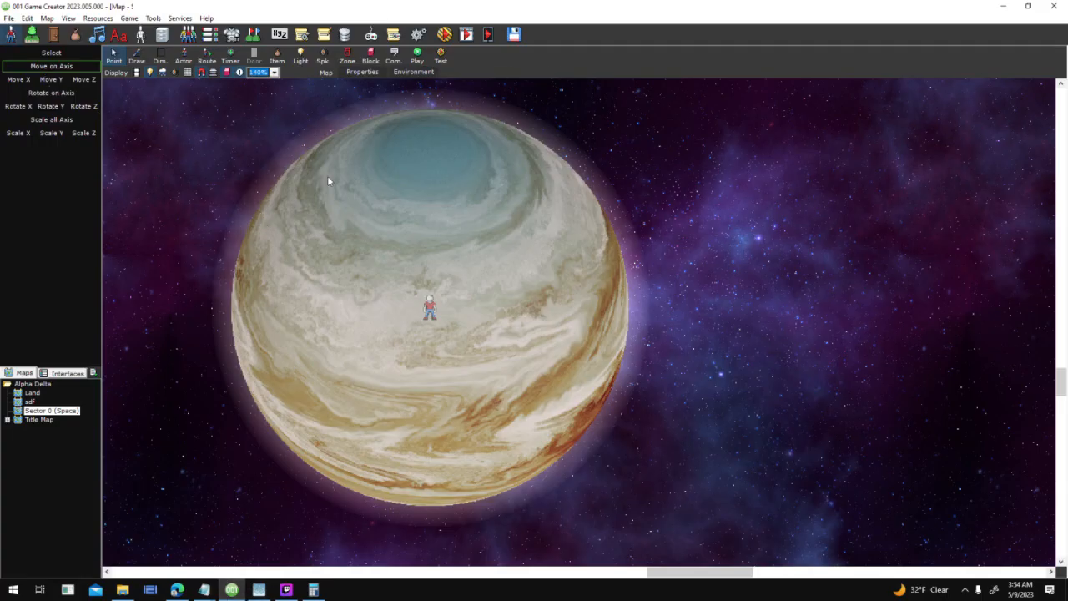
pyautogui.click(344, 216)
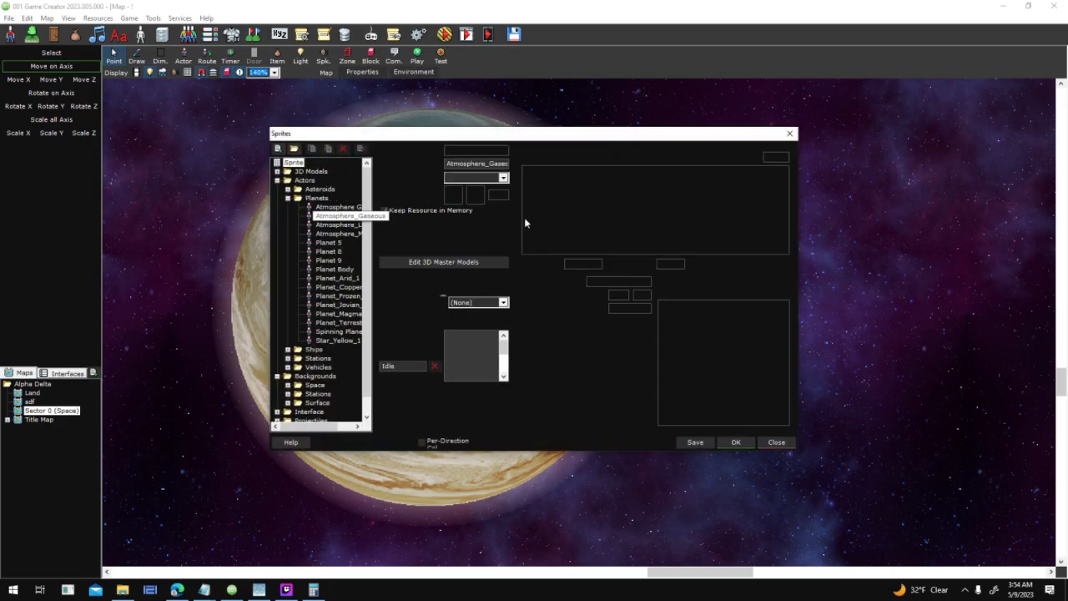
pyautogui.rightClick(557, 209)
pyautogui.click(582, 230)
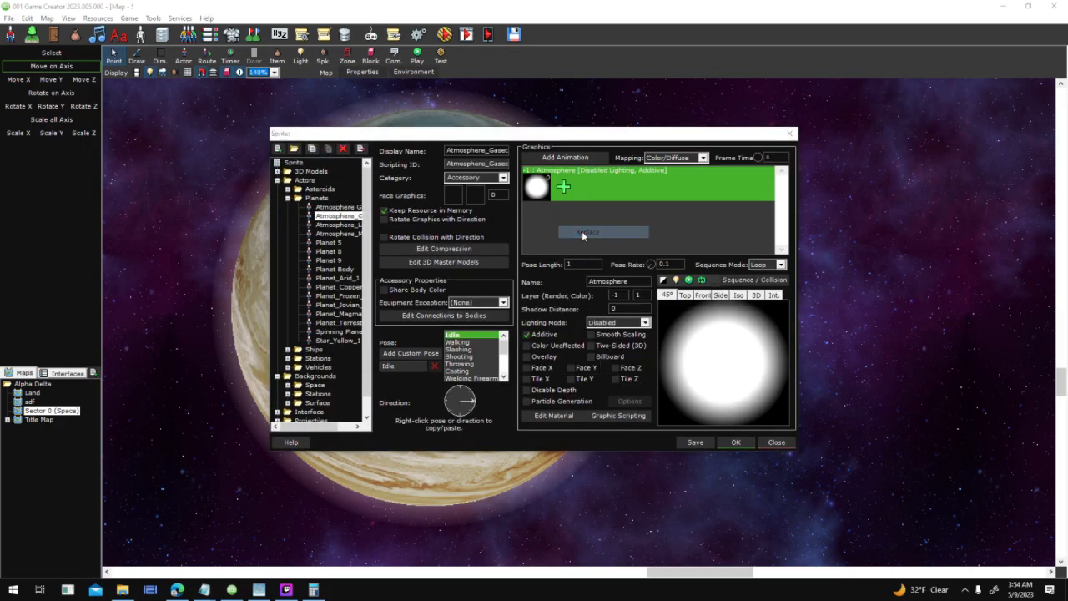
pyautogui.scroll(-1, 428, 335)
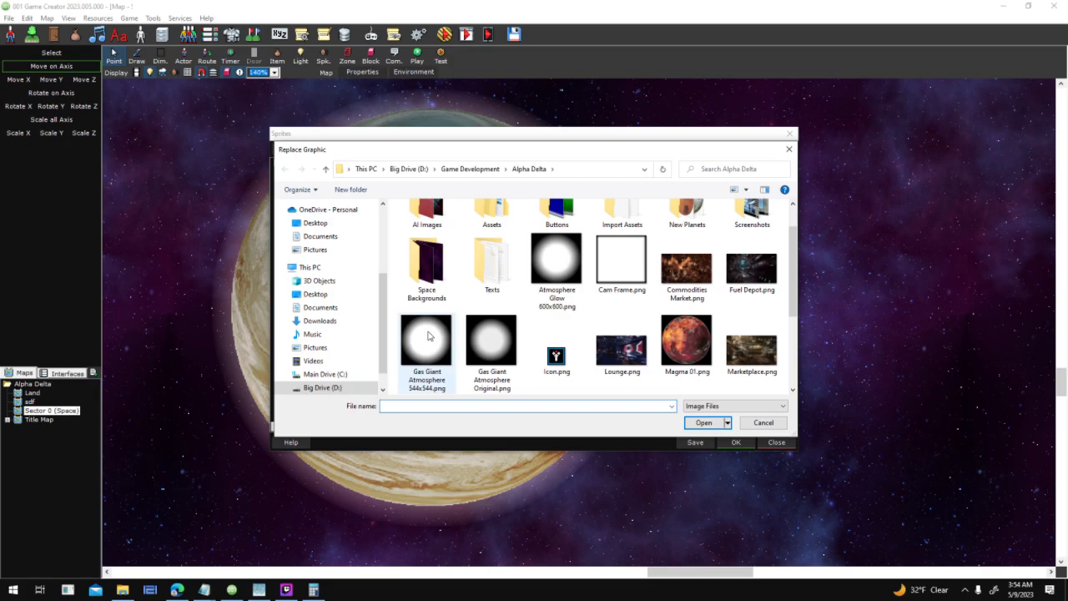
pyautogui.click(773, 425)
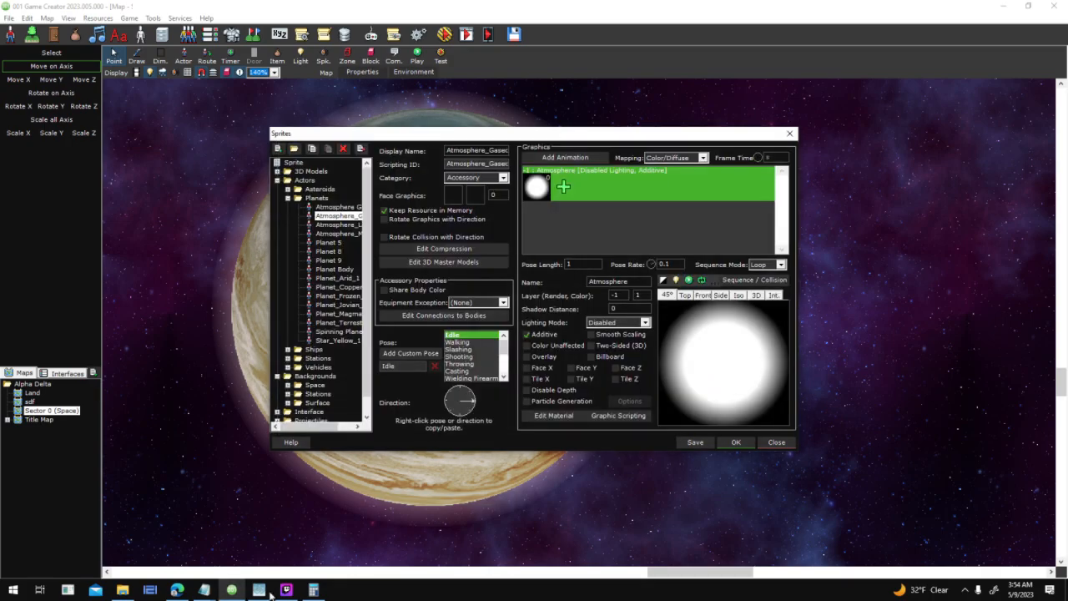
# Step: Switch back to Texture Maker and rearrange the 512x512 and 544x544 Gas Giant Atmosphere textures, bringing the 544x544 one to the front
pyautogui.click(259, 589)
pyautogui.moveTo(721, 91); pyautogui.dragTo(666, 155)
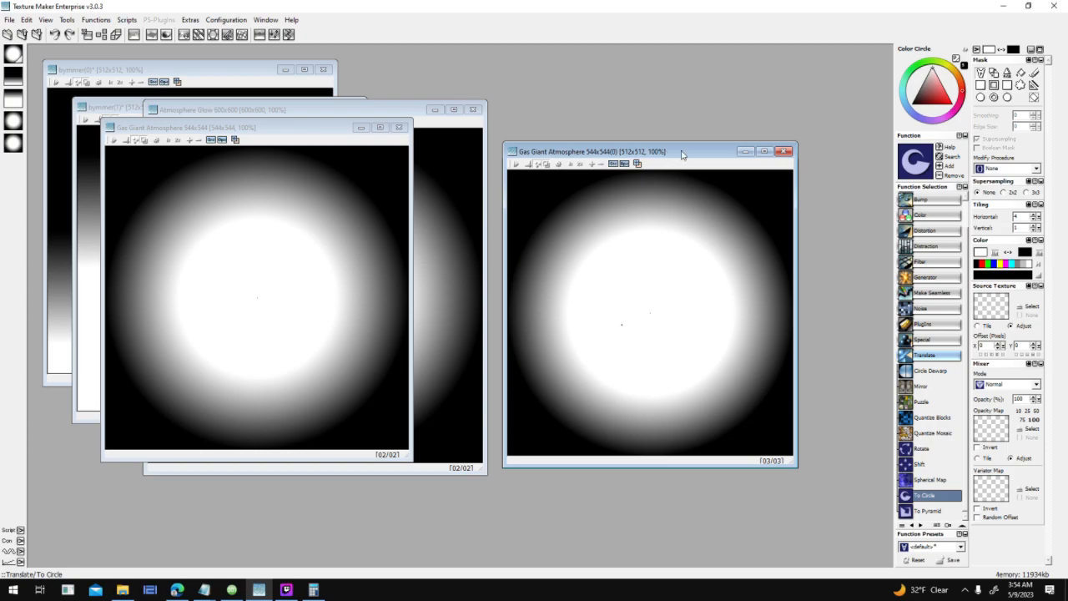
pyautogui.moveTo(263, 134); pyautogui.dragTo(327, 155)
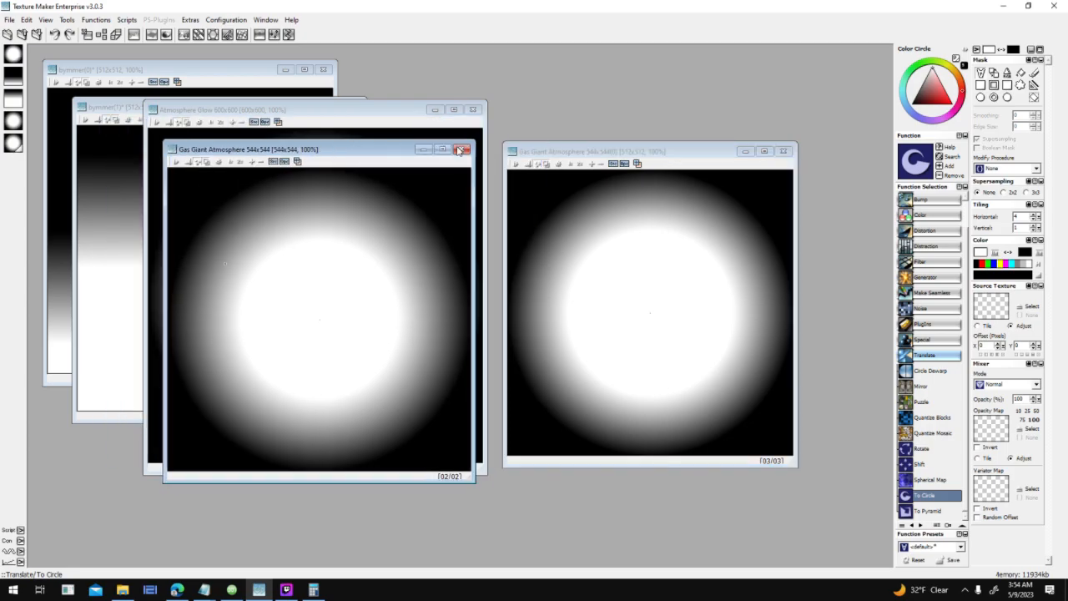
pyautogui.moveTo(640, 156); pyautogui.dragTo(685, 133)
pyautogui.moveTo(354, 155); pyautogui.dragTo(521, 149)
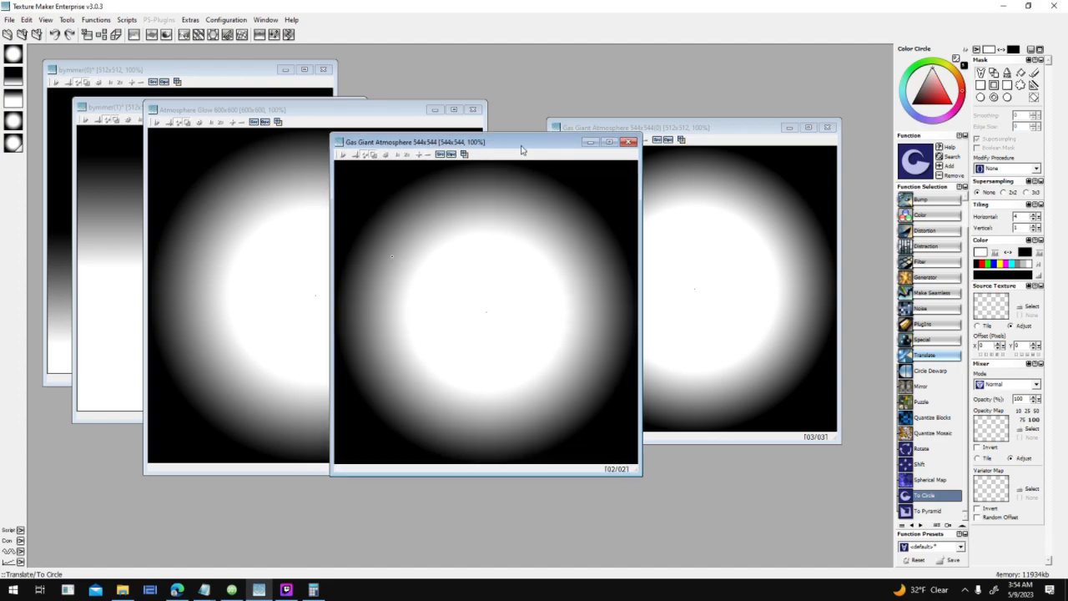
# Step: Undo the 544x544 texture's To Circle conversion and reapply the Gradient generator with 238% amplitude and -58% phase
pyautogui.hotkey('ctrl', 'z')
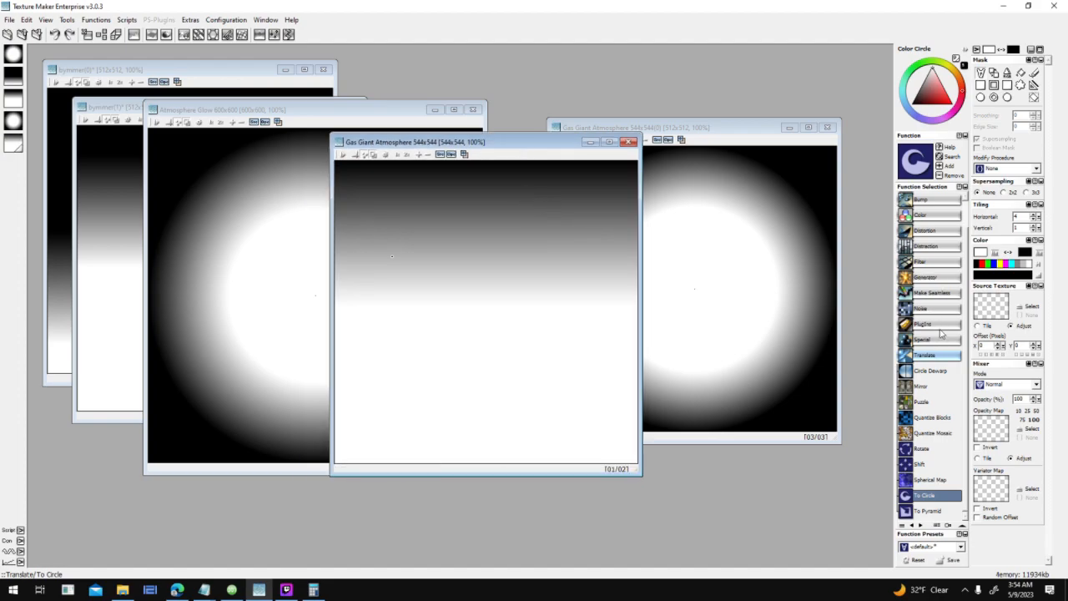
pyautogui.click(924, 277)
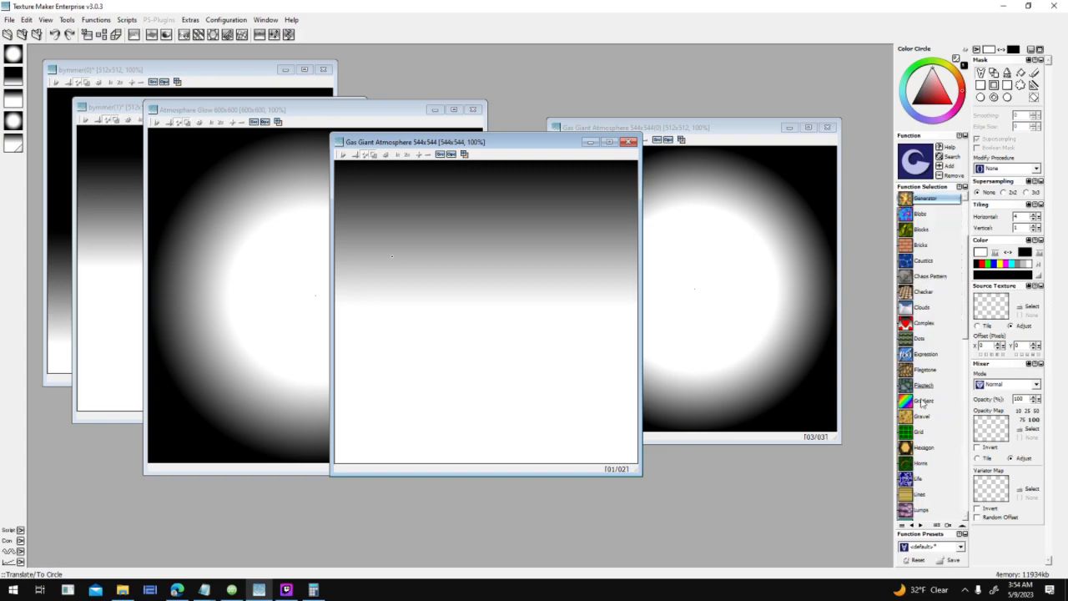
pyautogui.doubleClick(923, 402)
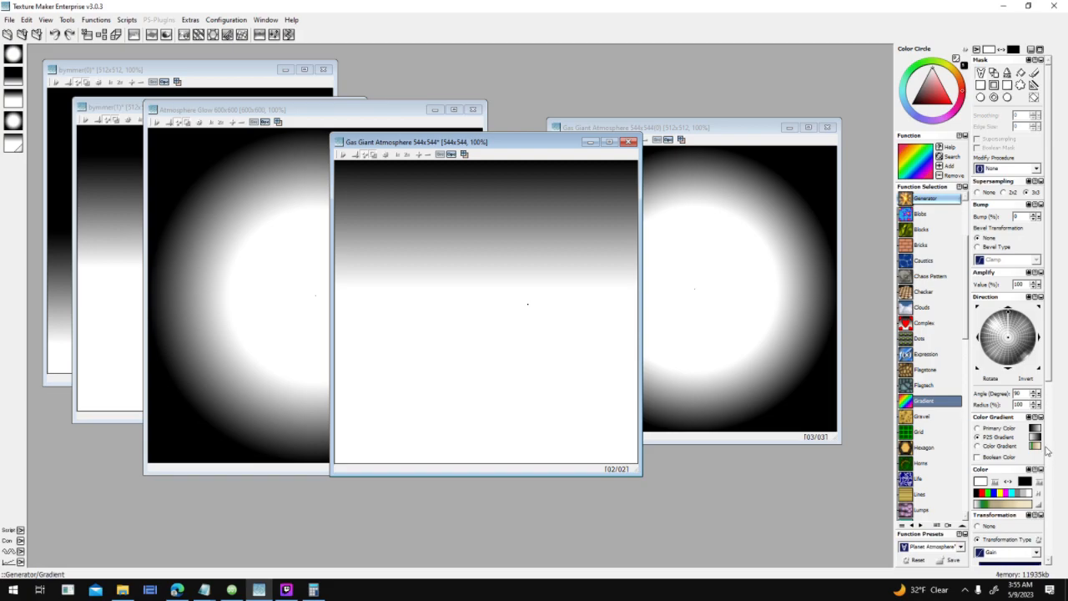
pyautogui.scroll(-5, 1036, 421)
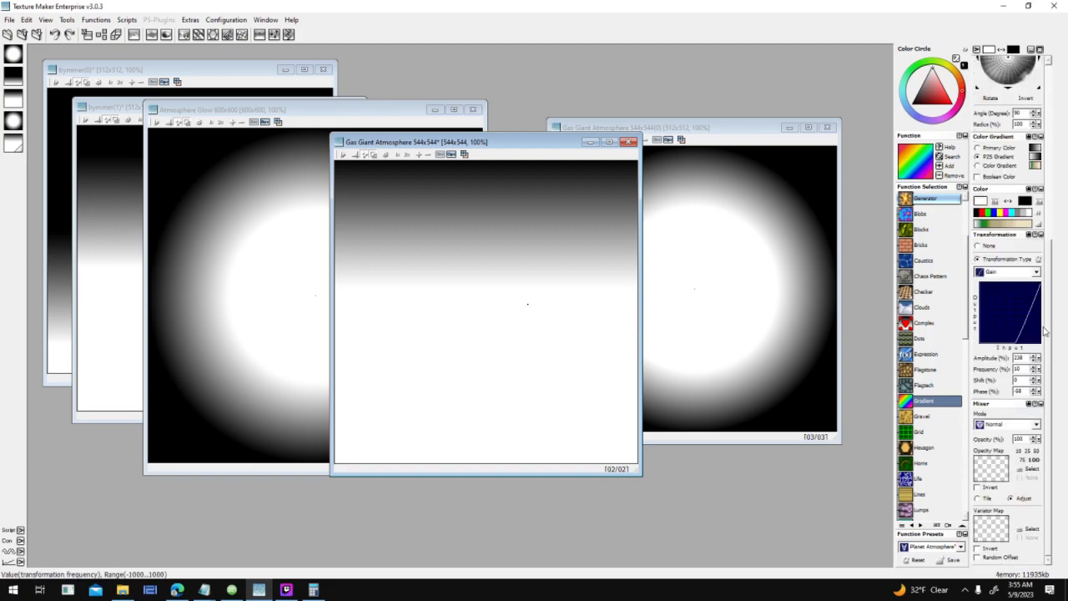
# Step: Set the gradient's transformation phase to -60% and amplitude to 252%, and regenerate the Gas Giant Atmosphere texture
pyautogui.click(1034, 389)
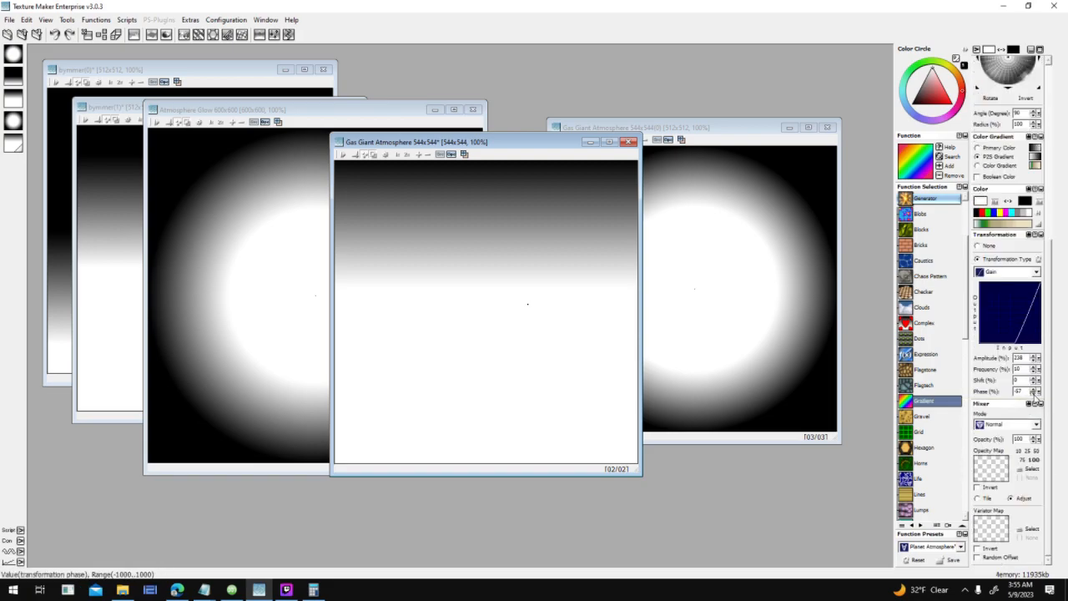
pyautogui.click(1035, 393)
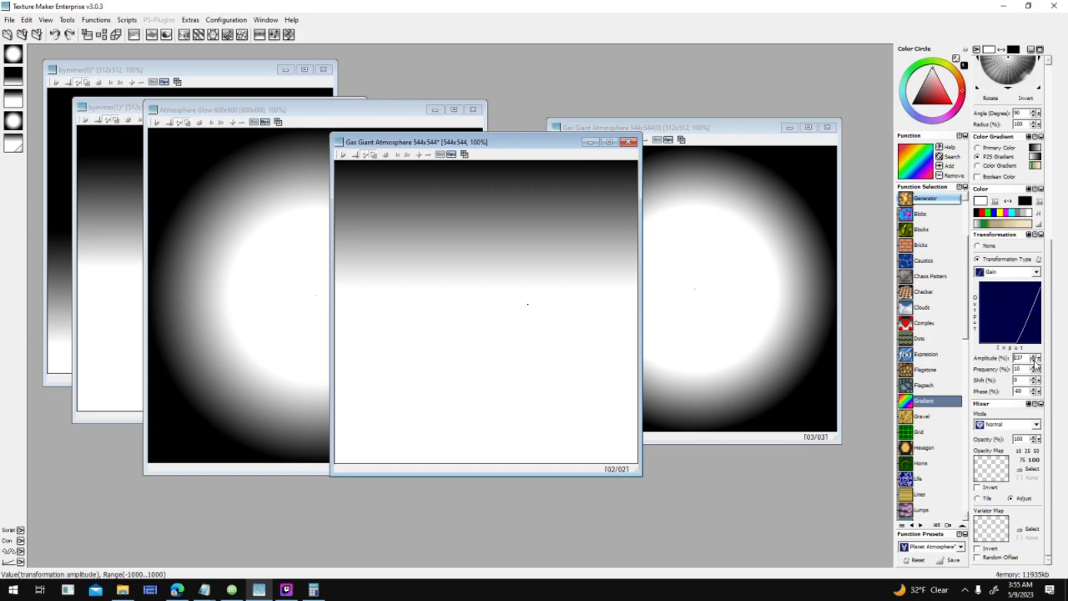
pyautogui.click(1034, 356)
pyautogui.click(1033, 357)
pyautogui.click(598, 286)
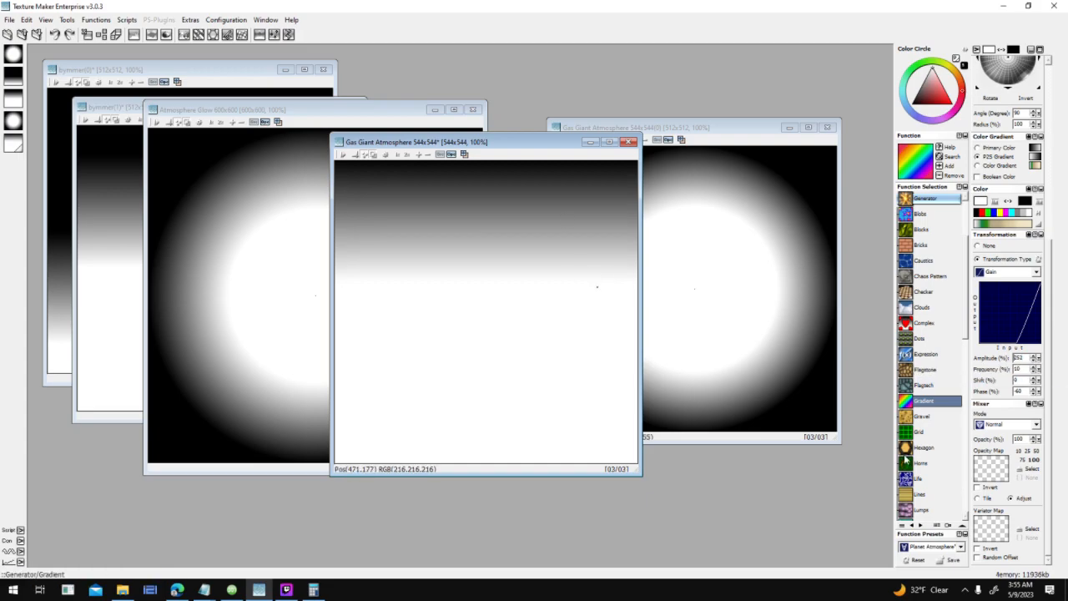
# Step: Set the gradient's transformation phase to -58% and amplitude to 242%, and regenerate the Gas Giant Atmosphere texture
pyautogui.click(1033, 389)
pyautogui.click(490, 292)
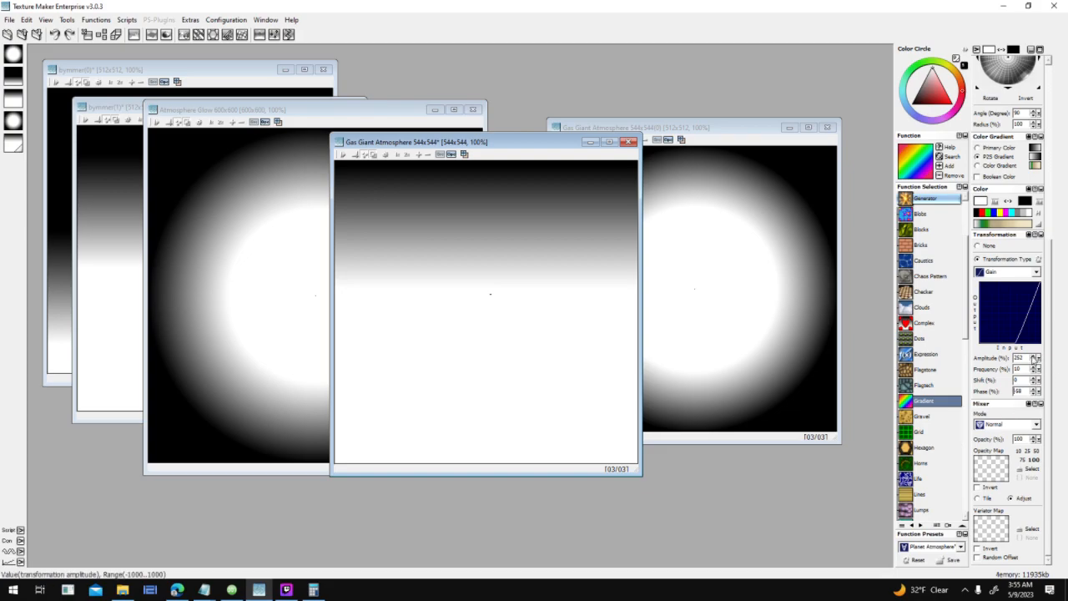
pyautogui.click(1034, 361)
pyautogui.click(1033, 360)
pyautogui.click(1034, 360)
pyautogui.click(1034, 361)
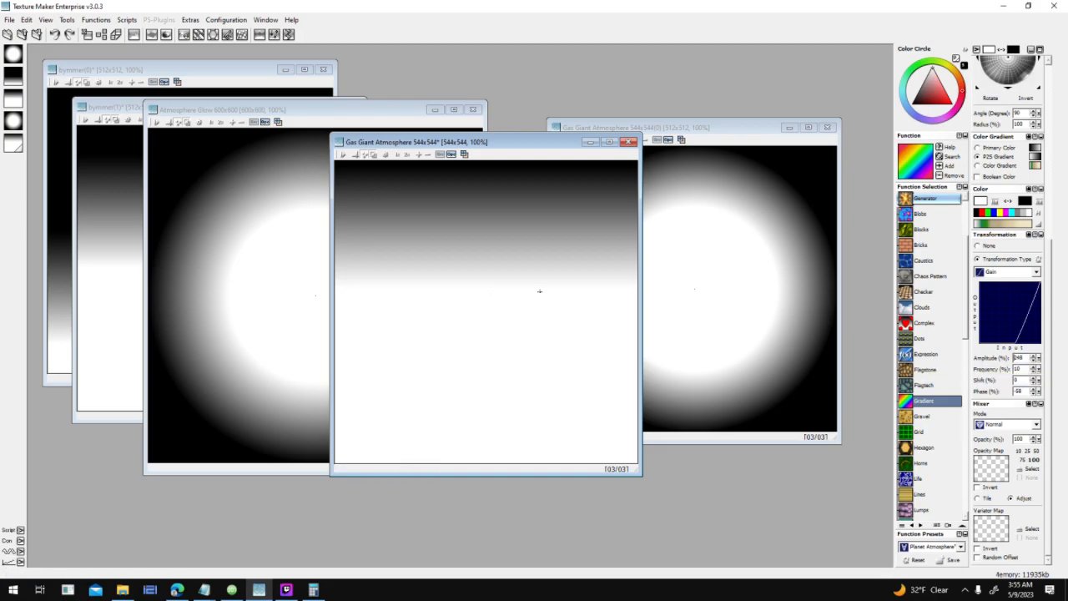
pyautogui.click(1034, 362)
pyautogui.click(1033, 361)
pyautogui.click(1033, 362)
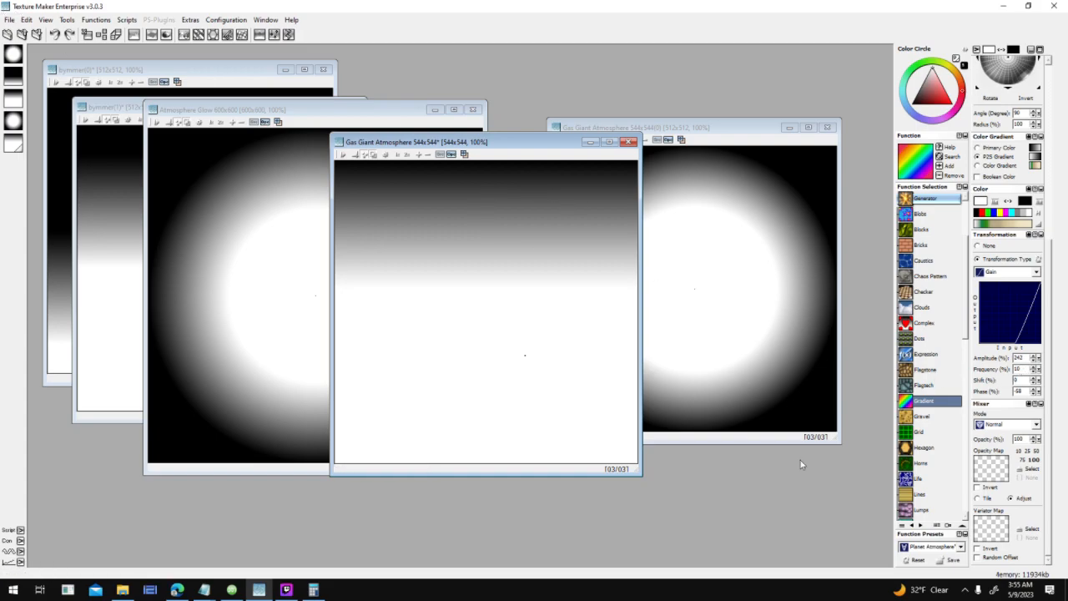
# Step: Apply the To Circle translate function to the Gas Giant Atmosphere gradient and move its window beside the older 512x512 version
pyautogui.scroll(-10, 922, 495)
pyautogui.click(932, 511)
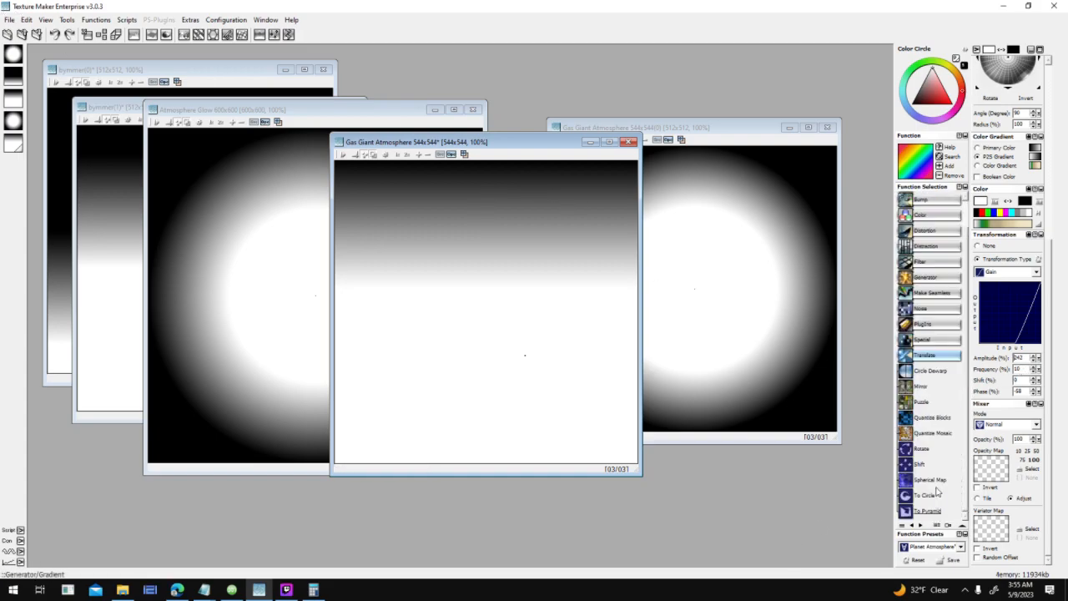
pyautogui.click(923, 497)
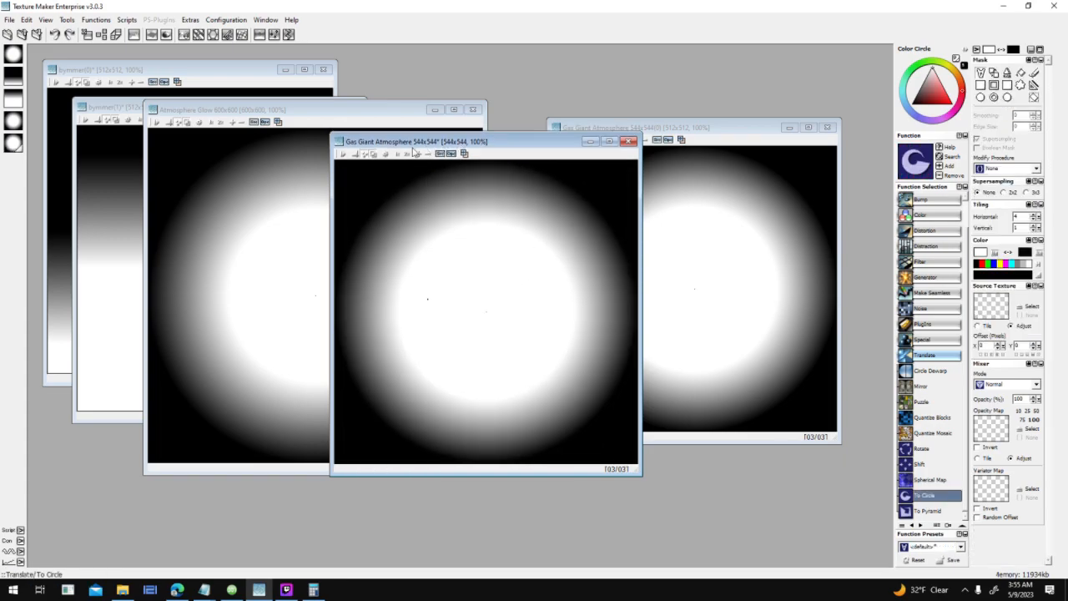
pyautogui.moveTo(476, 143); pyautogui.dragTo(339, 126)
# Step: Save the texture as Gas Giant Atmosphere 544x544.png in the Alpha Delta folder, replacing the existing file
pyautogui.click(9, 19)
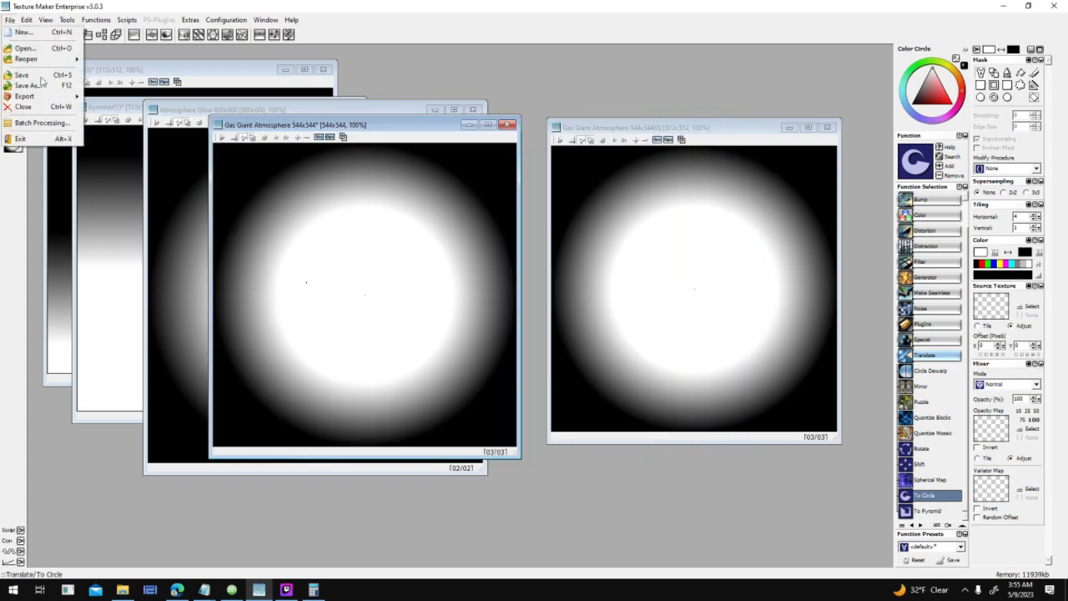
pyautogui.click(37, 85)
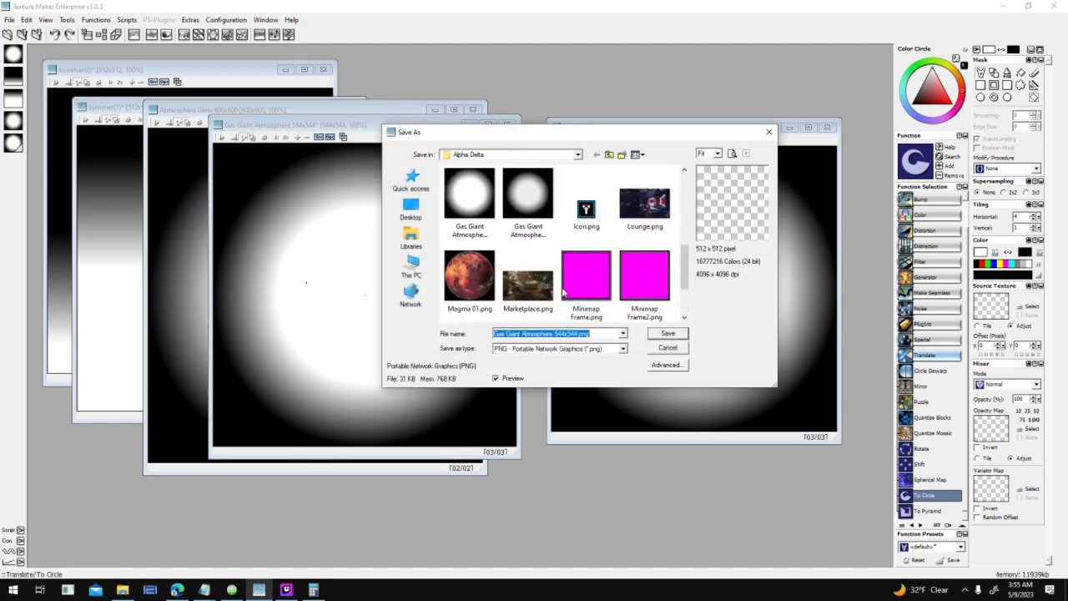
pyautogui.doubleClick(538, 292)
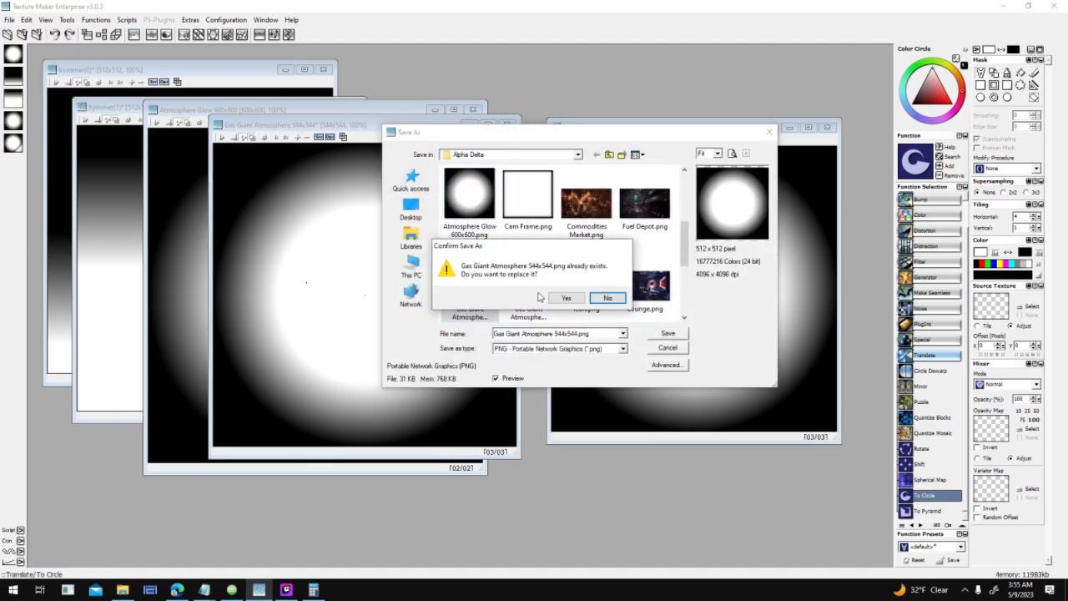
pyautogui.click(558, 298)
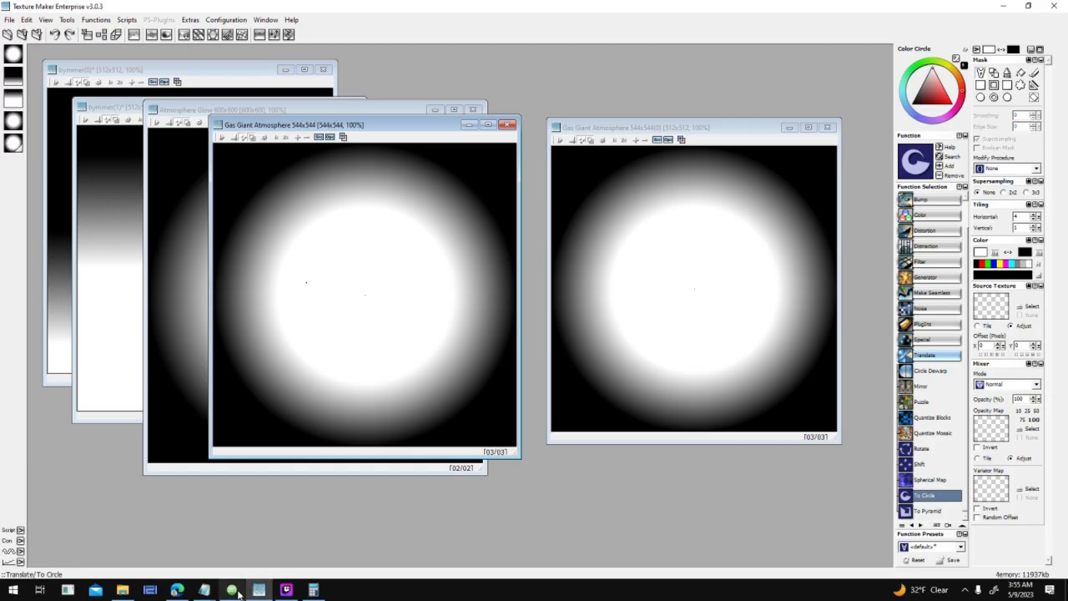
# Step: Switch to 001 Game Creator and replace the gas giant atmosphere sprite's graphic with Gas Giant Atmosphere 544x544.png
pyautogui.click(232, 590)
pyautogui.rightClick(559, 193)
pyautogui.click(627, 217)
pyautogui.scroll(-1, 534, 334)
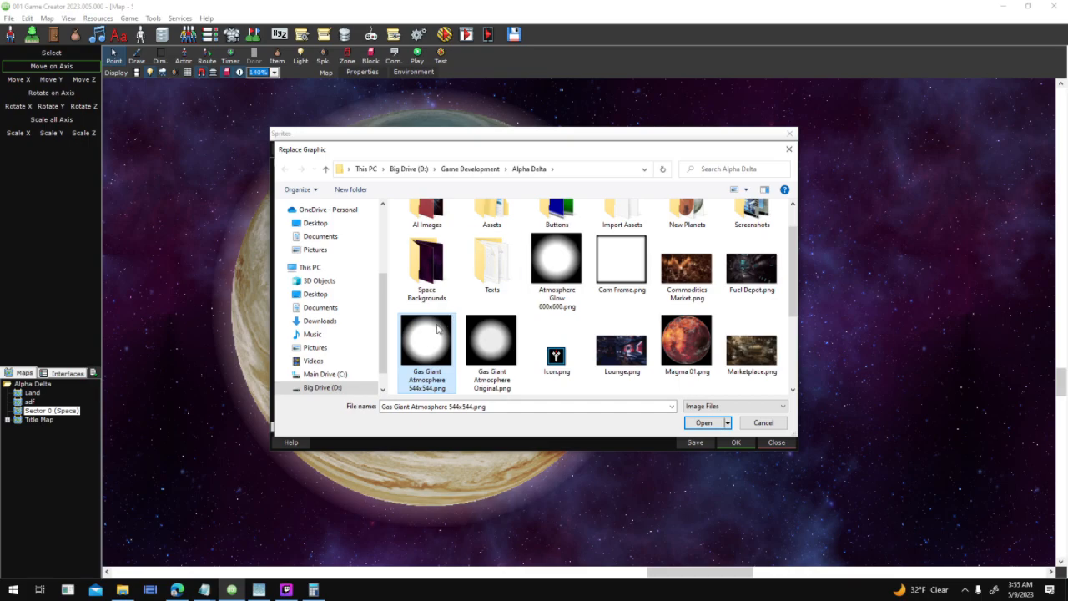
pyautogui.doubleClick(438, 327)
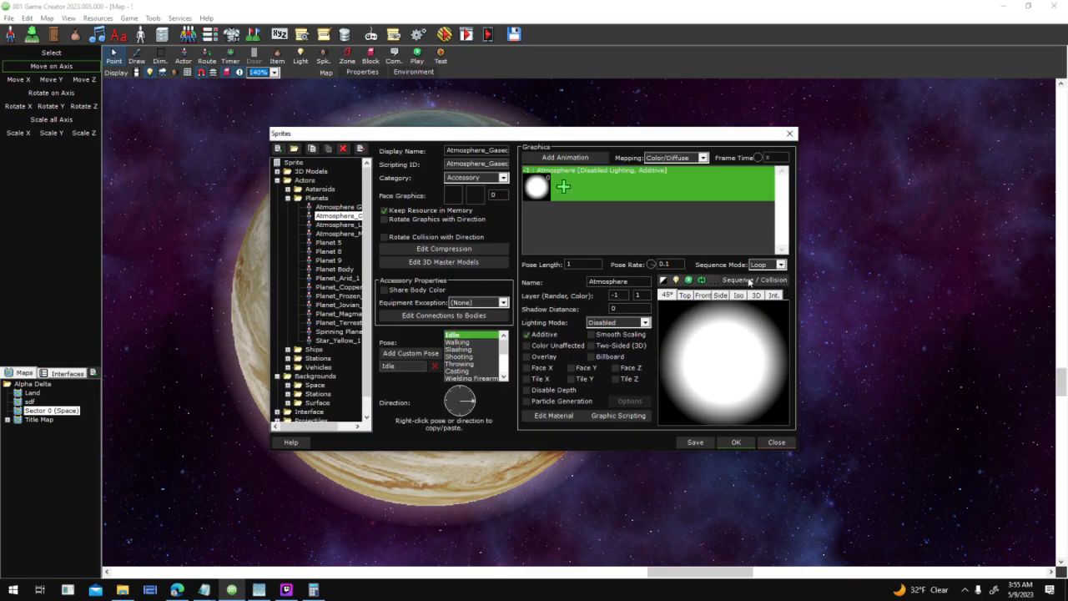
# Step: Set the Atmosphere node's magnification to 100 on all three axes and confirm the sprite changes
pyautogui.click(296, 232)
pyautogui.press('BackSpace')
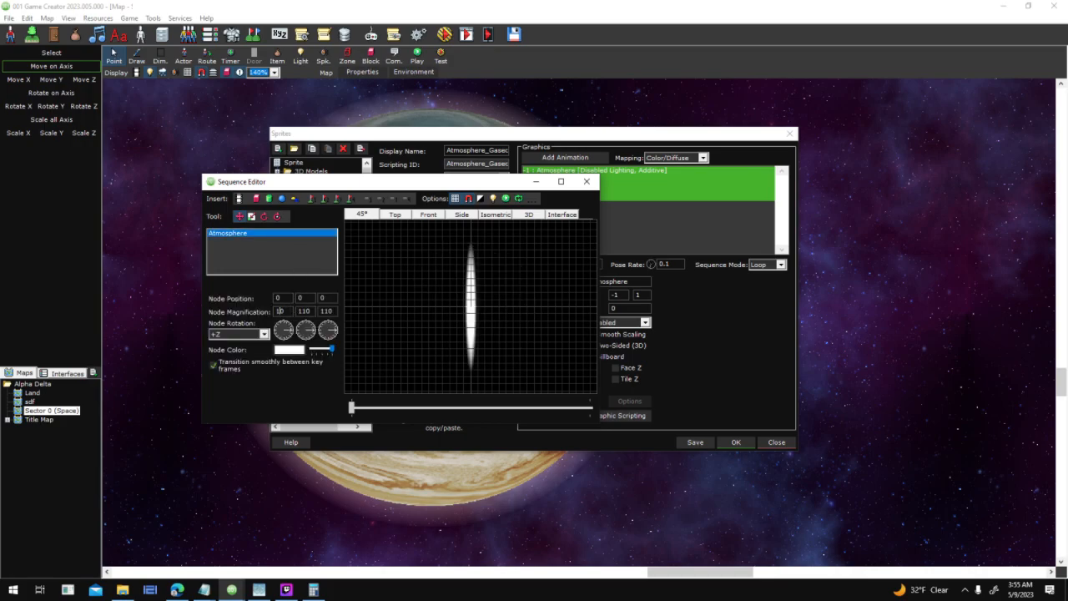
pyautogui.write('0')
pyautogui.press('BackSpace')
pyautogui.write('0')
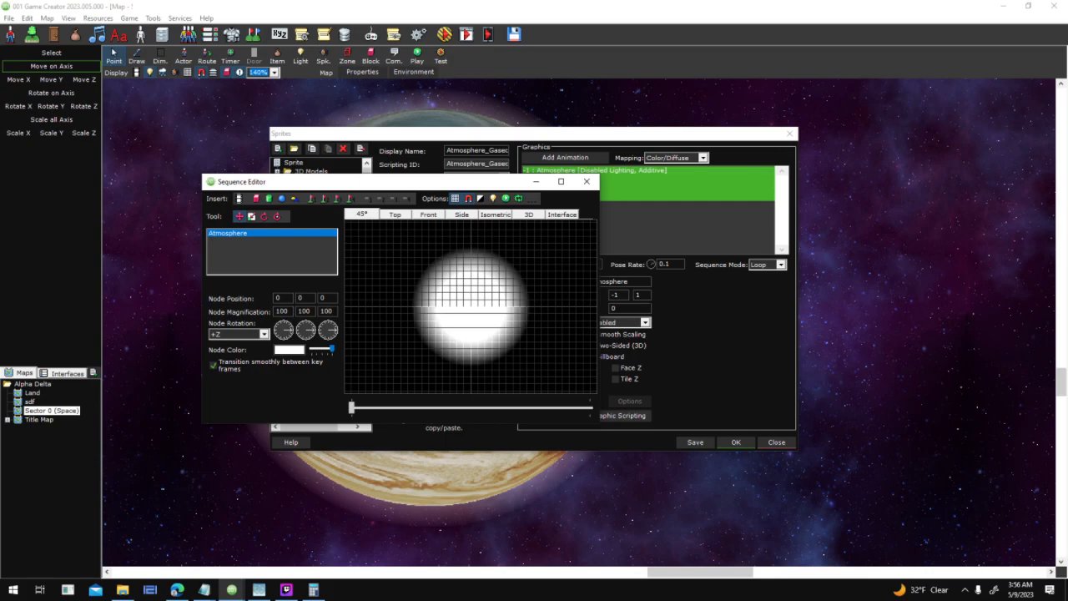
pyautogui.click(587, 182)
pyautogui.click(732, 441)
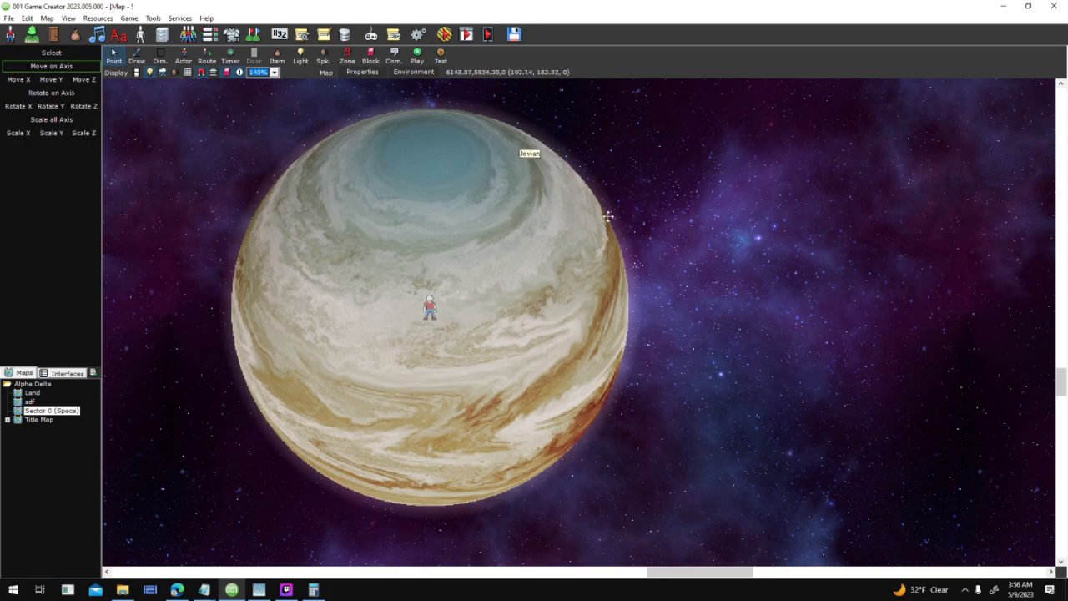
# Step: Examine the atmosphere glow around the gas giant and the sun on the Sector 0 (Space) map
pyautogui.moveTo(305, 242); pyautogui.dragTo(509, 293)
pyautogui.scroll(-1, 510, 293)
pyautogui.moveTo(300, 212); pyautogui.dragTo(384, 279)
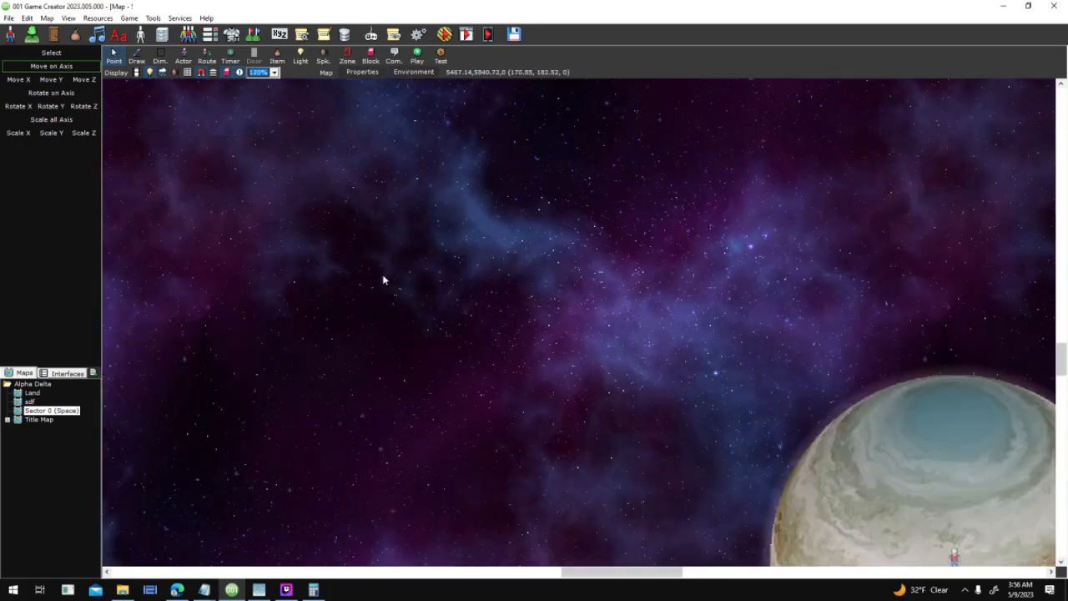
pyautogui.scroll(-1, 384, 279)
pyautogui.moveTo(395, 219); pyautogui.dragTo(512, 283)
pyautogui.scroll(-1, 512, 285)
pyautogui.moveTo(601, 150); pyautogui.dragTo(536, 403)
pyautogui.moveTo(616, 300); pyautogui.dragTo(481, 334)
pyautogui.moveTo(548, 337); pyautogui.dragTo(565, 343)
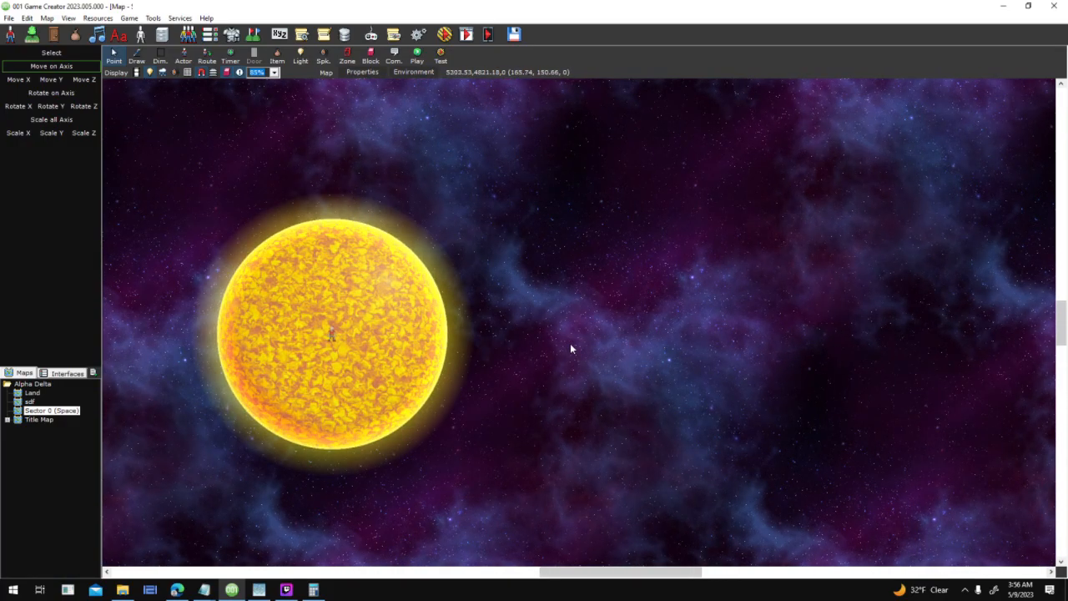
# Step: Switch to Texture Maker and place the Atmosphere Glow 600x600 and Gas Giant Atmosphere 544x544 textures side by side
pyautogui.click(259, 589)
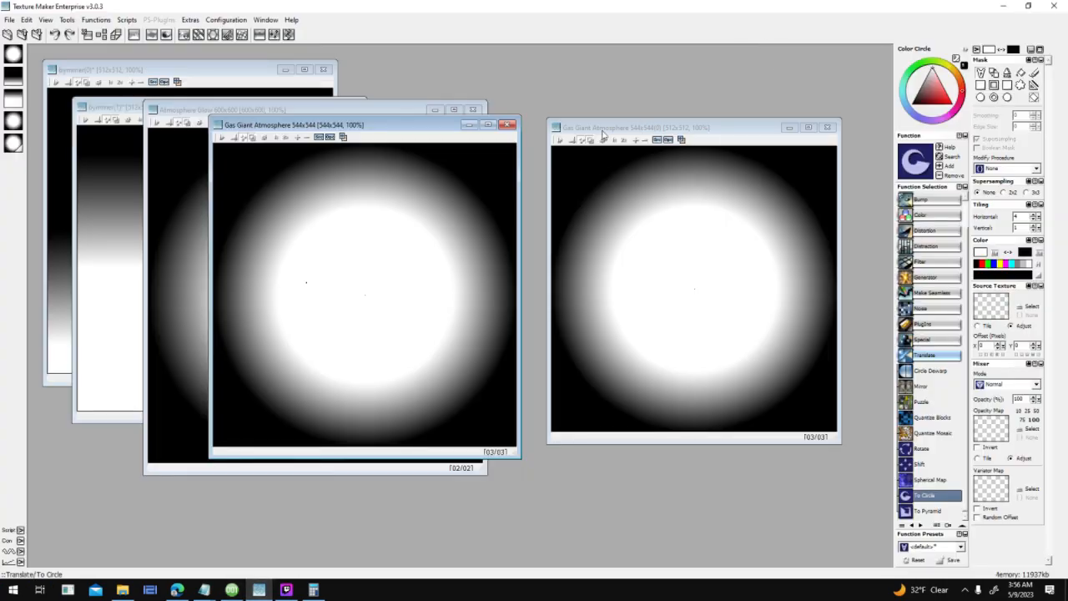
pyautogui.moveTo(409, 124); pyautogui.dragTo(705, 103)
pyautogui.moveTo(359, 108); pyautogui.dragTo(445, 104)
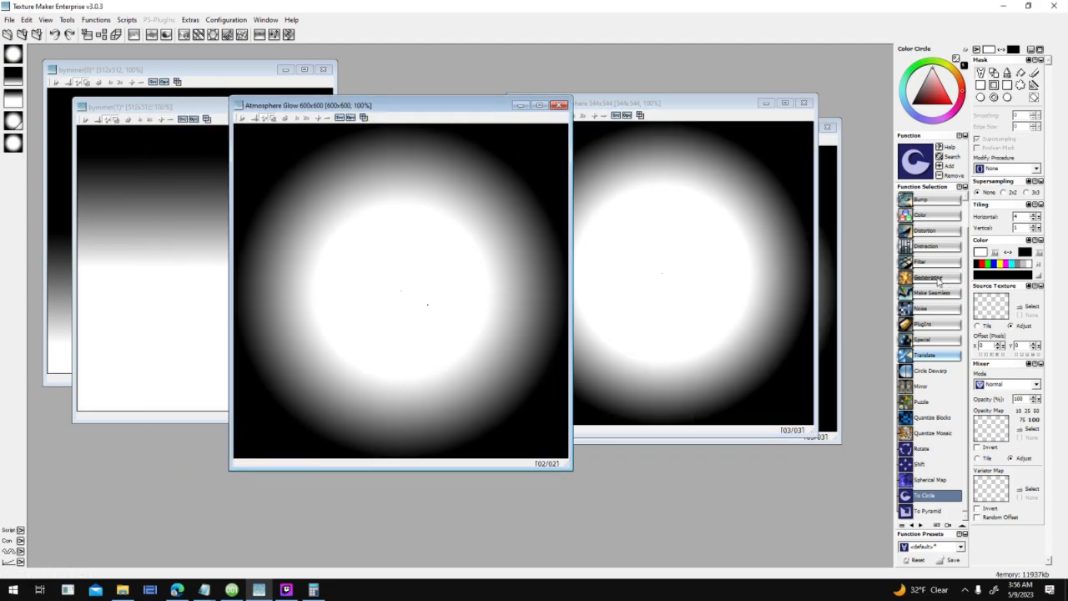
pyautogui.moveTo(698, 105); pyautogui.dragTo(751, 147)
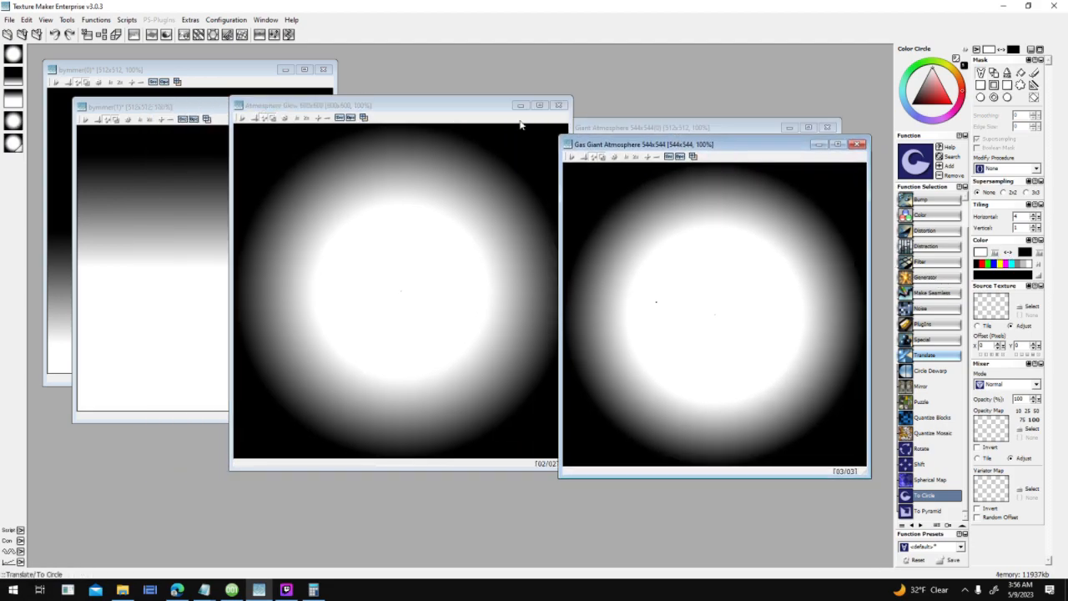
pyautogui.moveTo(509, 111); pyautogui.dragTo(363, 111)
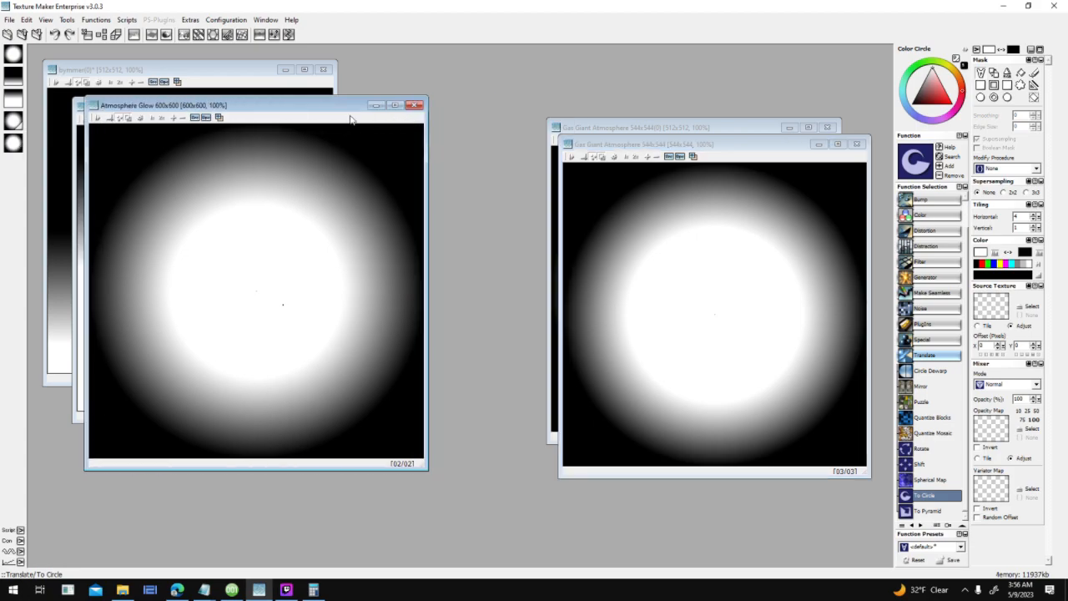
# Step: Assign the Atmosphere Glow 600x600 texture as the opacity map for the To Circle function
pyautogui.click(204, 118)
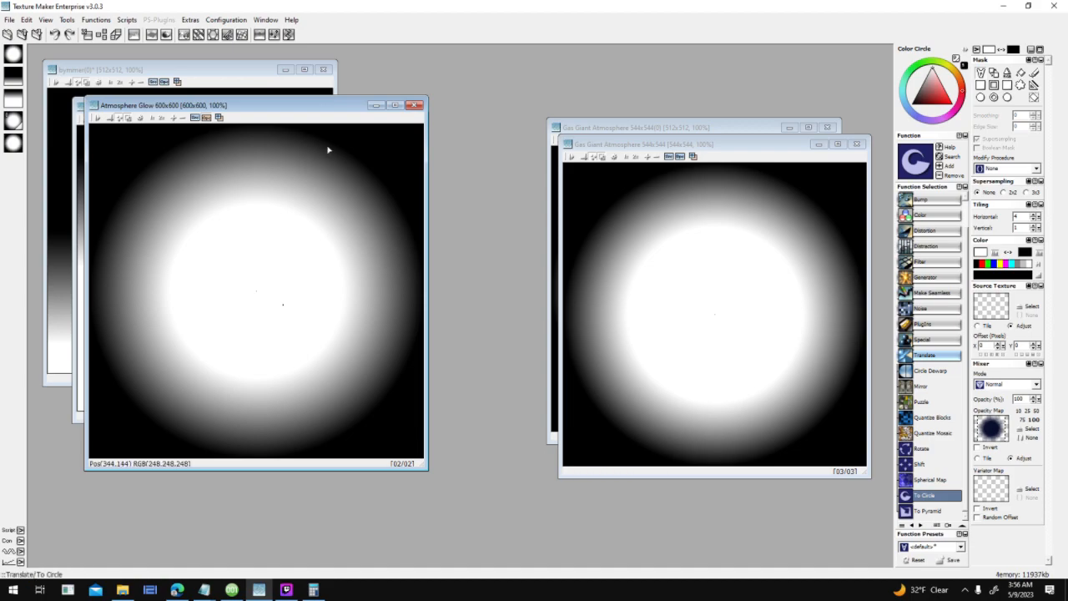
pyautogui.click(196, 120)
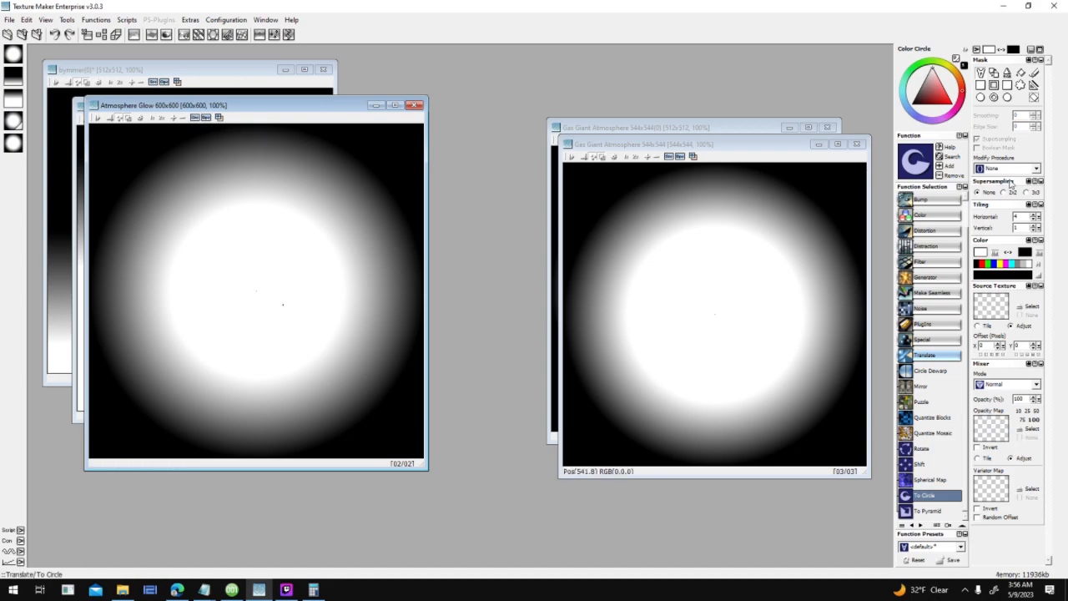
pyautogui.click(204, 118)
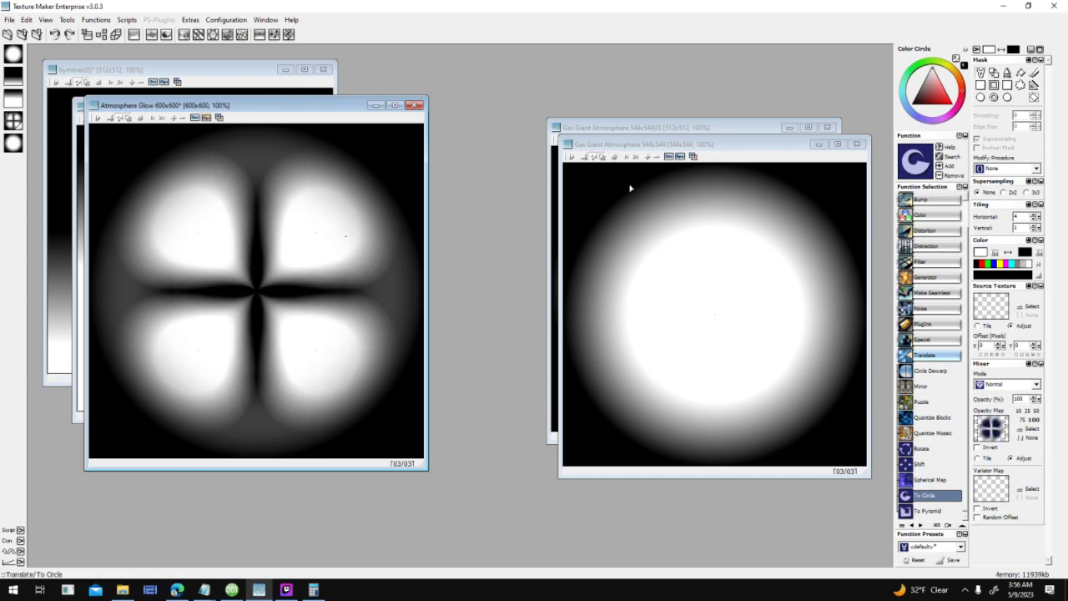
# Step: Undo the function applied to Atmosphere Glow, then try To Circle with the opacity map on Gas Giant Atmosphere and undo it
pyautogui.hotkey('ctrl', 'z')
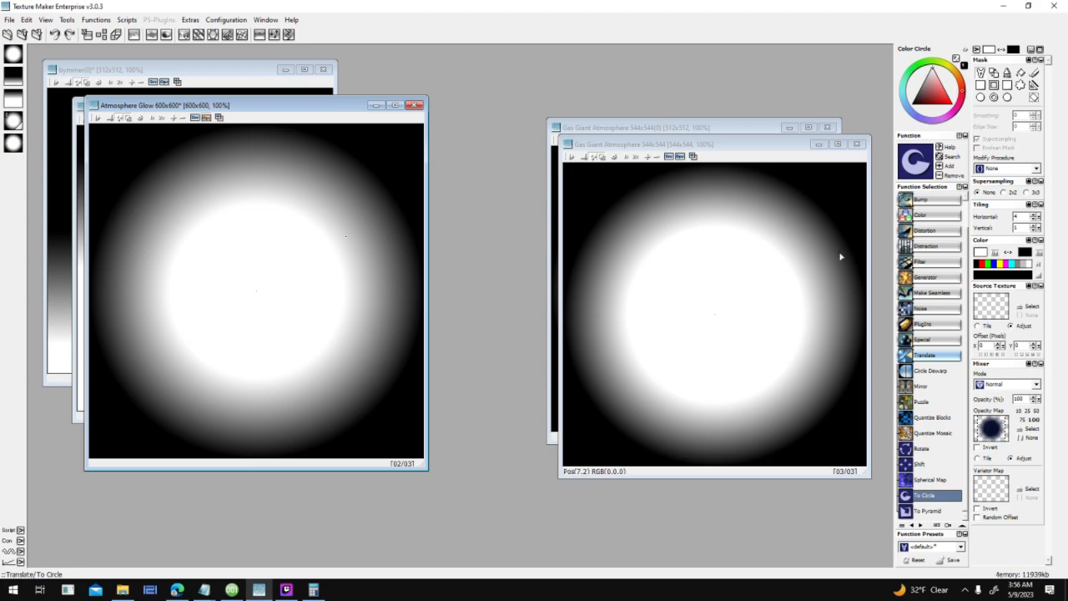
pyautogui.click(735, 276)
pyautogui.hotkey('ctrl', 'z')
pyautogui.click(712, 293)
pyautogui.hotkey('ctrl', 'z')
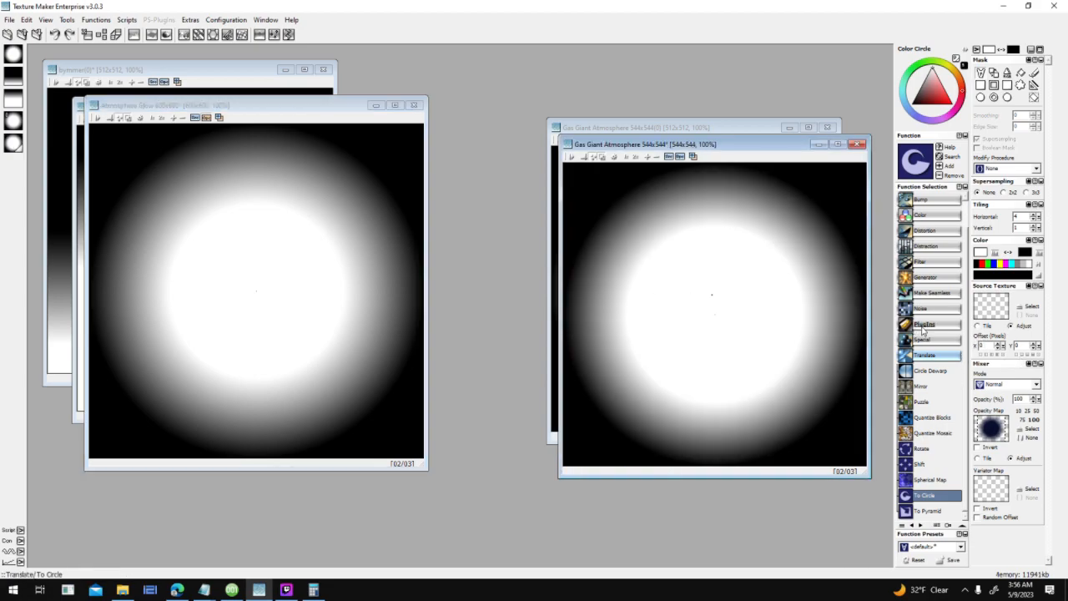
# Step: Generate Perlin Noise on the Gas Giant Atmosphere 544x544 texture with the function's settings reset to default
pyautogui.scroll(3, 917, 330)
pyautogui.click(930, 293)
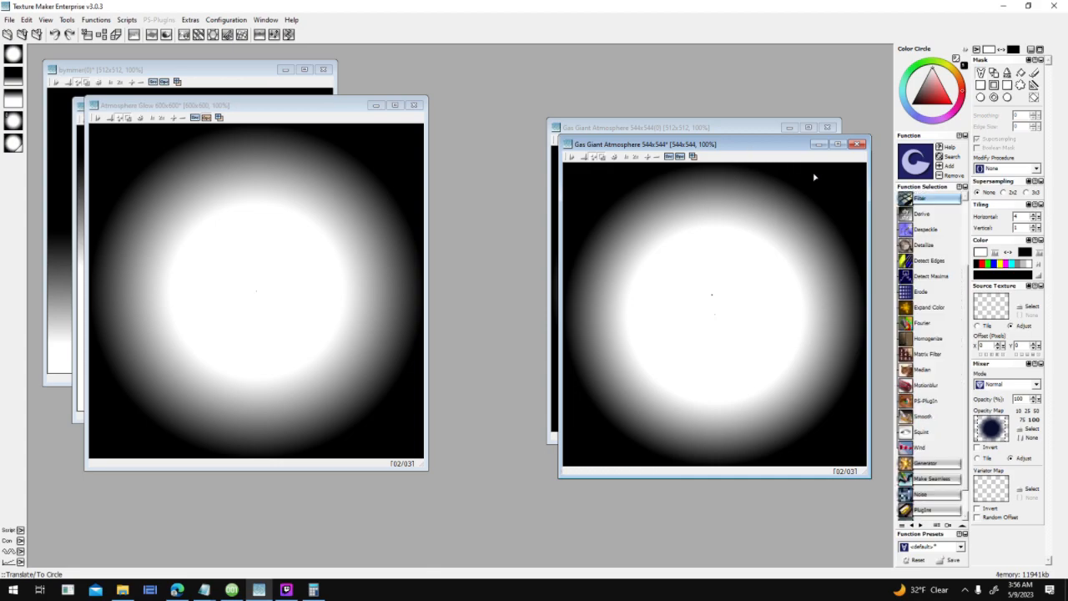
pyautogui.click(924, 200)
pyautogui.click(926, 307)
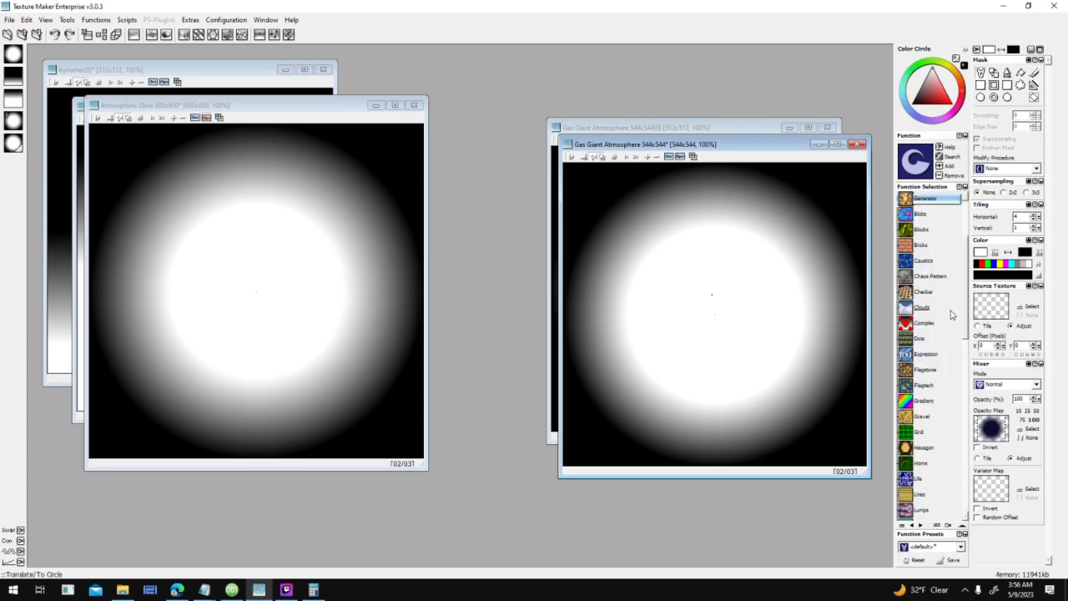
pyautogui.scroll(-2, 969, 302)
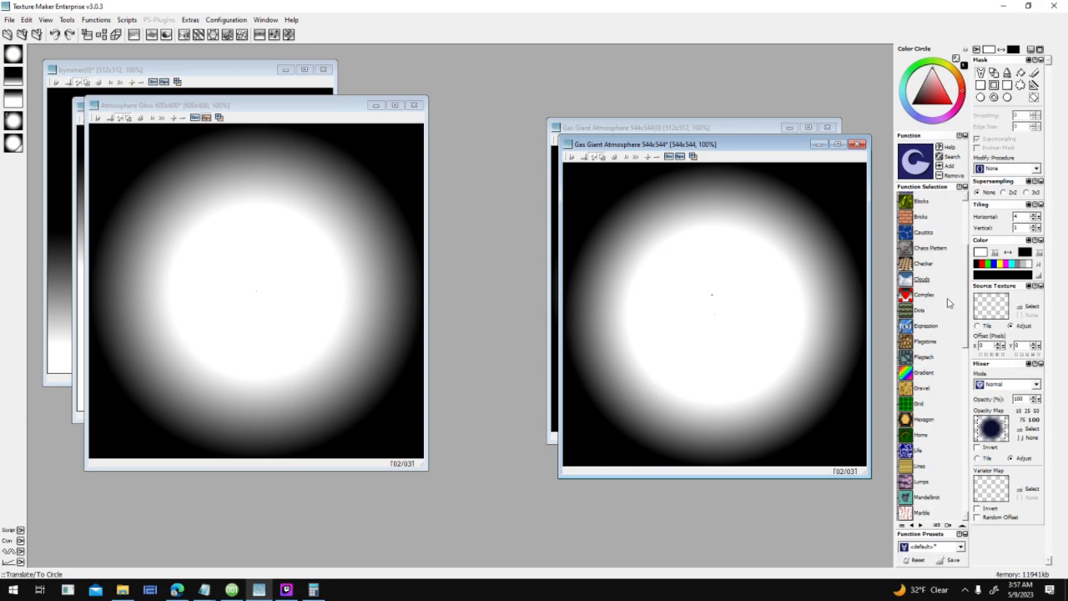
pyautogui.scroll(-4, 952, 308)
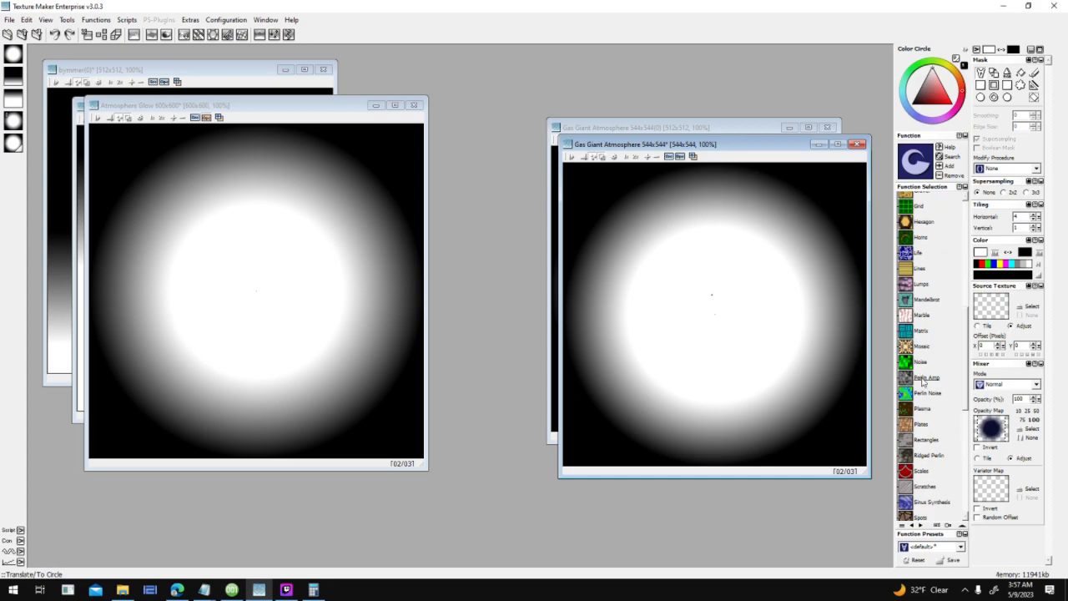
pyautogui.scroll(-3, 965, 350)
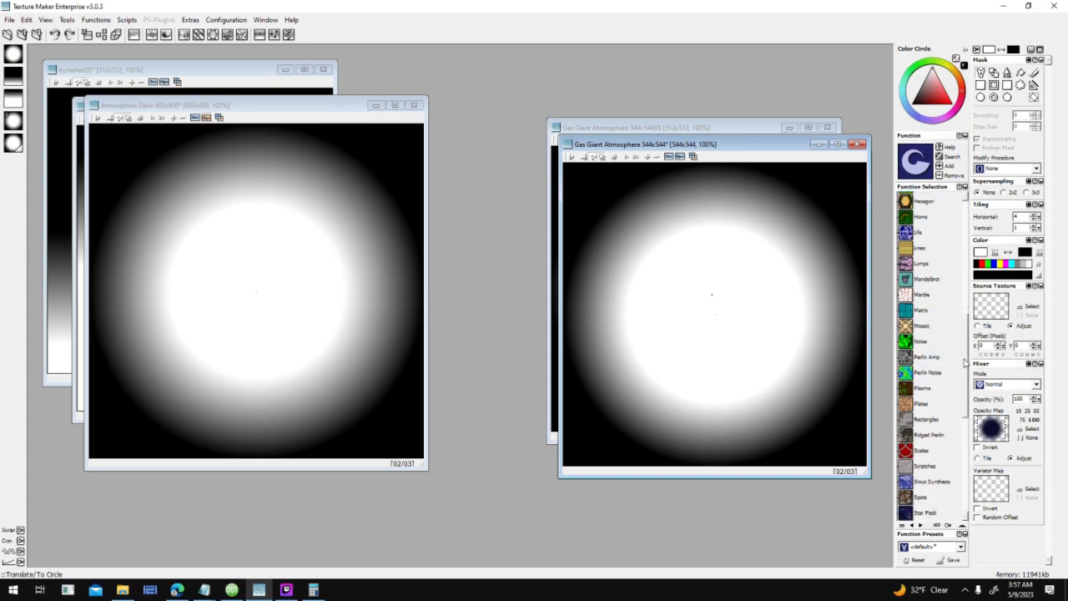
pyautogui.click(927, 344)
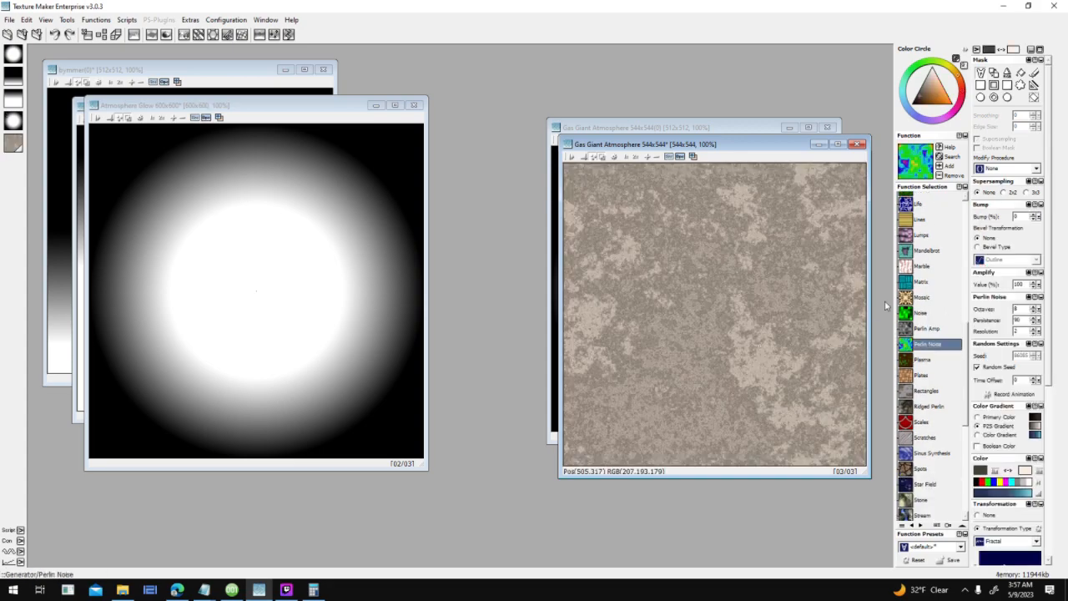
pyautogui.click(916, 560)
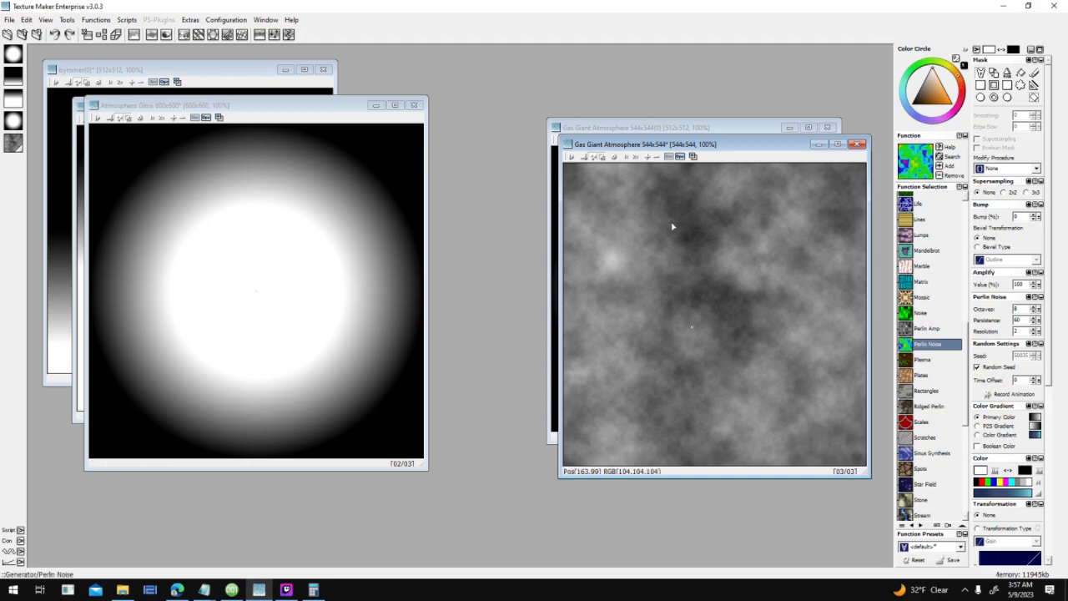
# Step: Undo the last changes to Gas Giant Atmosphere 544x544 and try Perlin Noise on it with Atmosphere Glow 600x600 as opacity map
pyautogui.hotkey('ctrl', 'z')
pyautogui.hotkey('ctrl', 'z')
pyautogui.click(207, 118)
pyautogui.click(714, 287)
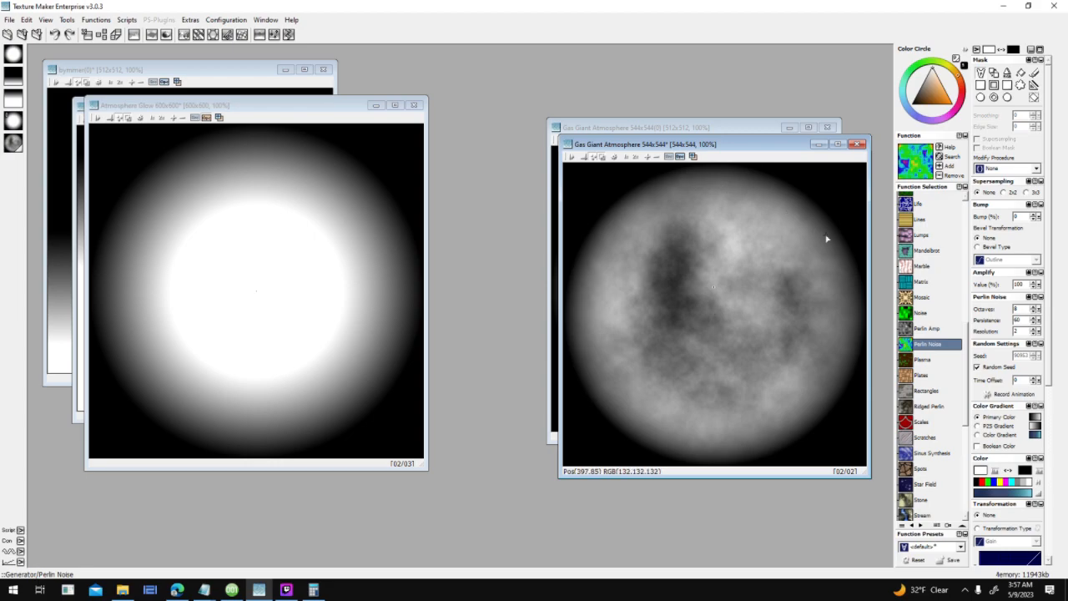
pyautogui.hotkey('ctrl', 'z')
pyautogui.click(642, 286)
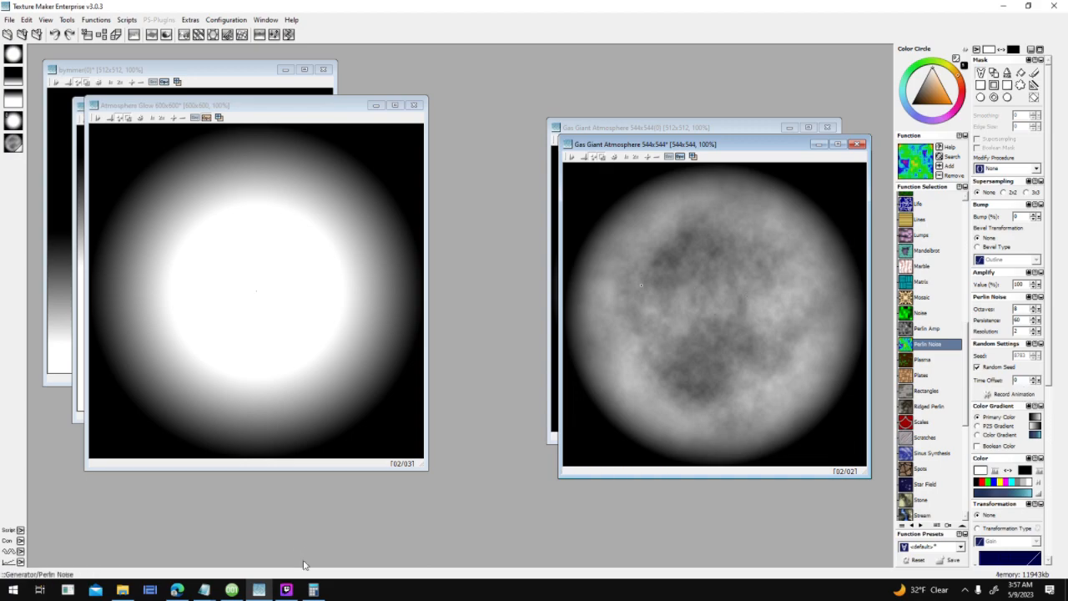
# Step: Switch to 001 Game Creator and examine the glow around the Yellow Giant in the Sector 0 (Space) map
pyautogui.click(232, 589)
pyautogui.scroll(1, 315, 148)
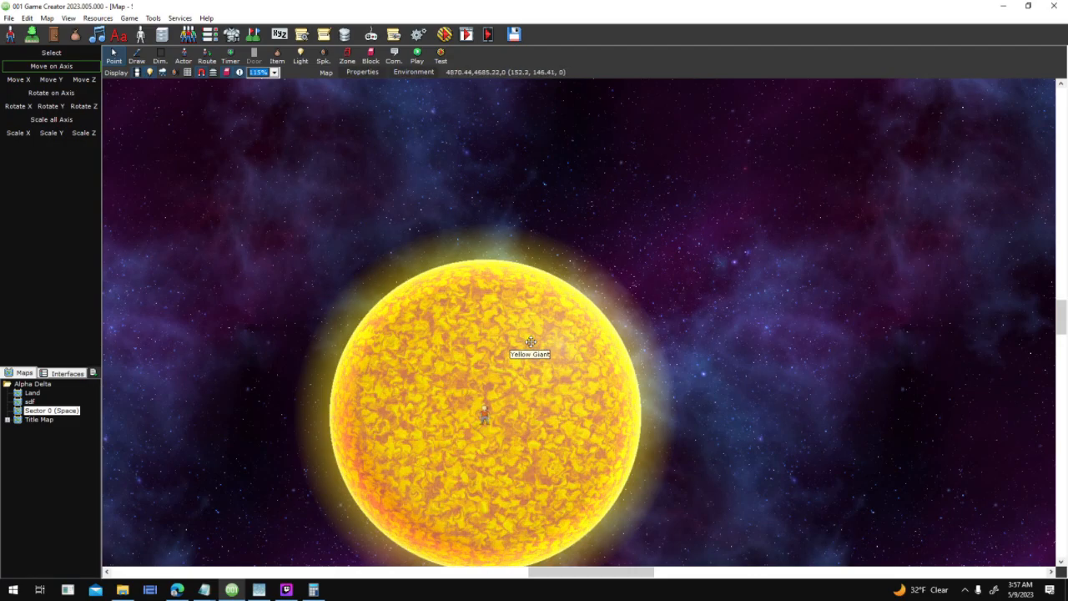
pyautogui.scroll(1, 634, 359)
pyautogui.moveTo(562, 285); pyautogui.dragTo(668, 397)
pyautogui.scroll(-3, 667, 397)
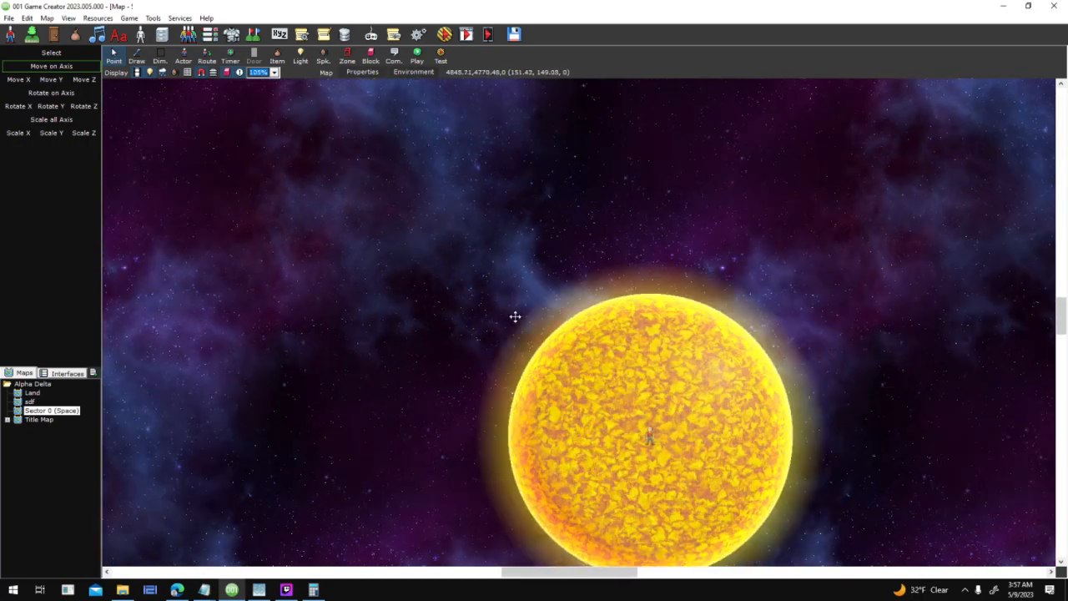
pyautogui.moveTo(514, 317); pyautogui.dragTo(357, 208)
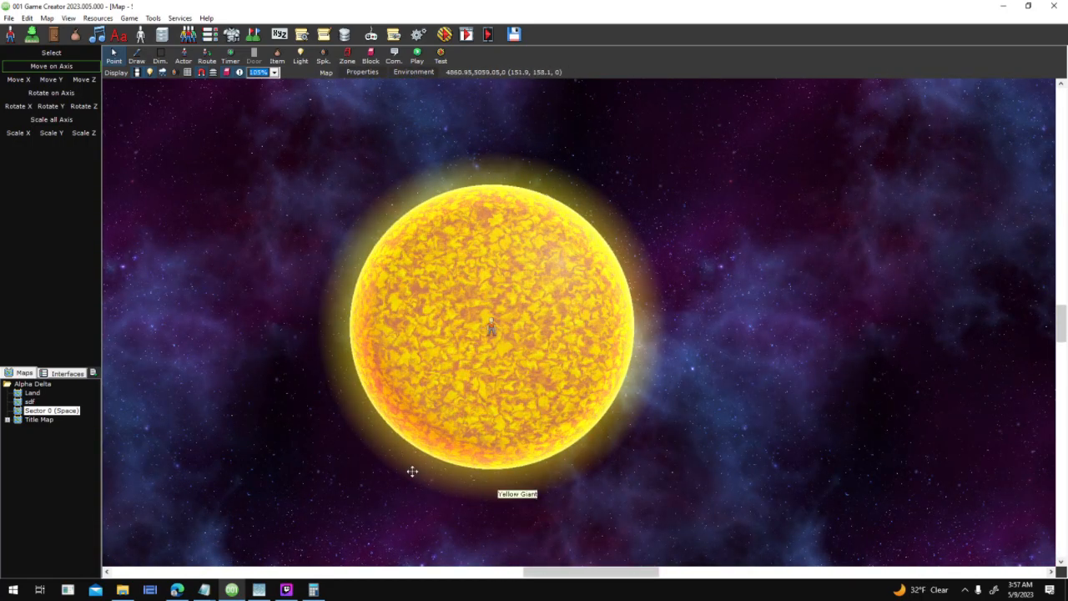
# Step: Switch back to Texture Maker, move the Gas Giant Atmosphere 544x544 texture closer to Atmosphere Glow, and undo its Perlin Noise
pyautogui.click(260, 589)
pyautogui.moveTo(723, 146); pyautogui.dragTo(531, 192)
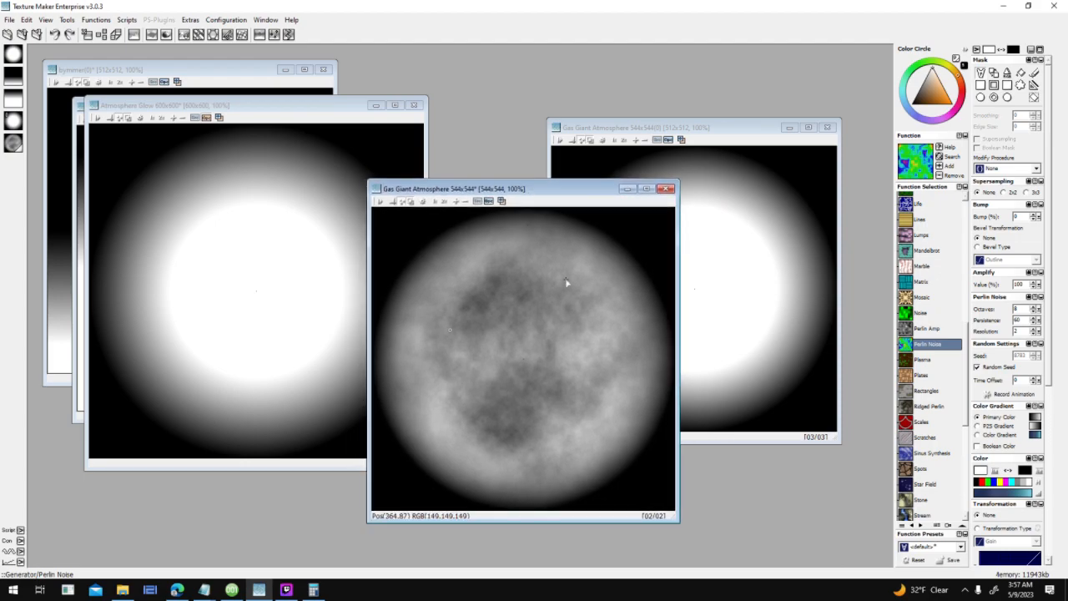
pyautogui.hotkey('ctrl', 'z')
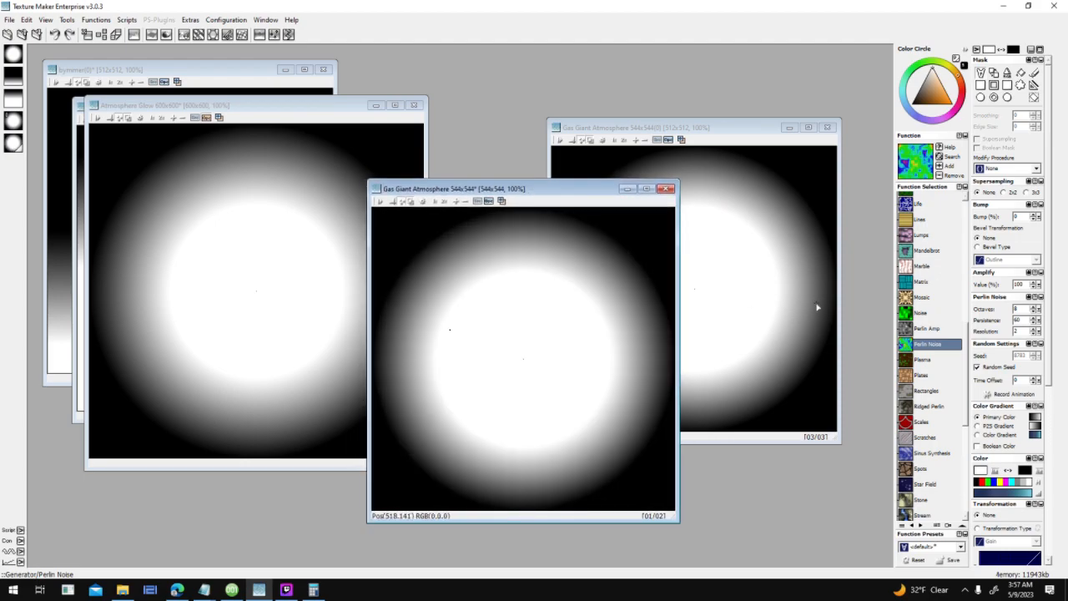
# Step: Try the Turbulence generator on the Gas Giant Atmosphere 544x544 texture with its default settings, and undo it
pyautogui.scroll(-4, 922, 447)
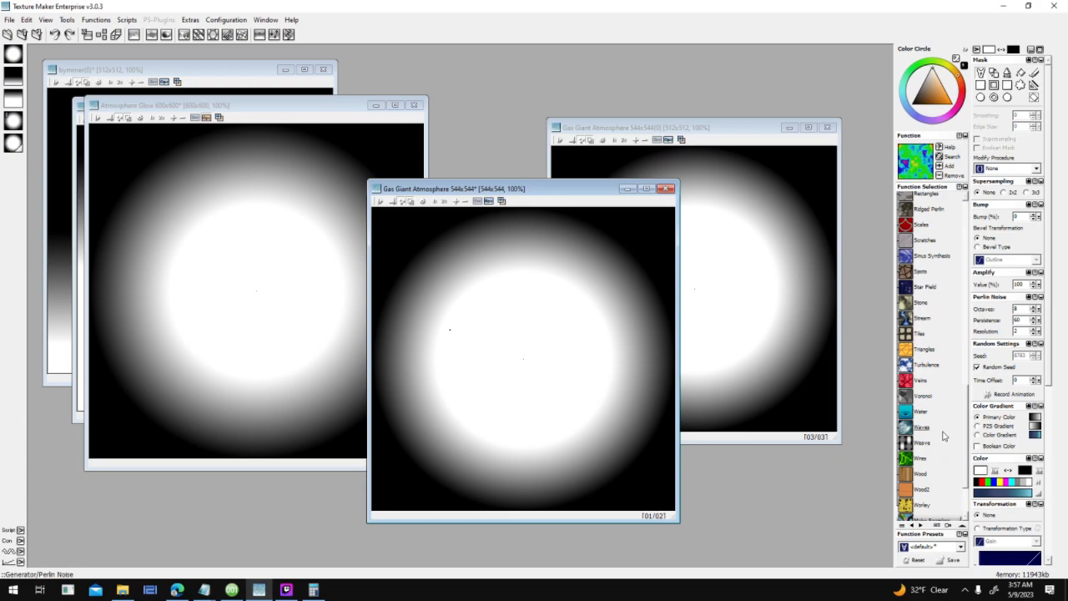
pyautogui.scroll(-2, 943, 436)
pyautogui.scroll(3, 943, 435)
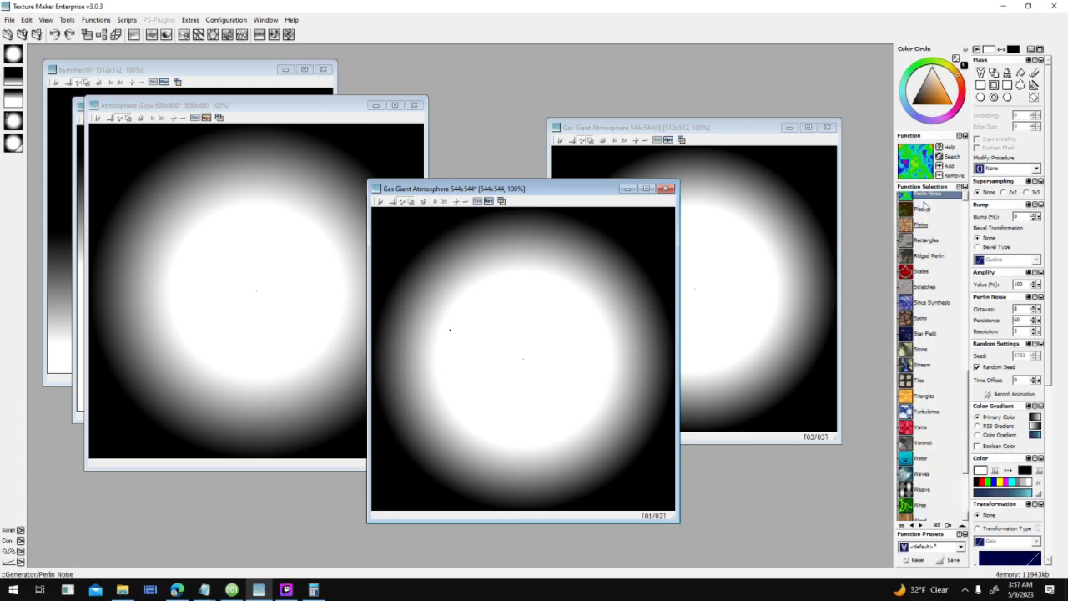
pyautogui.click(940, 415)
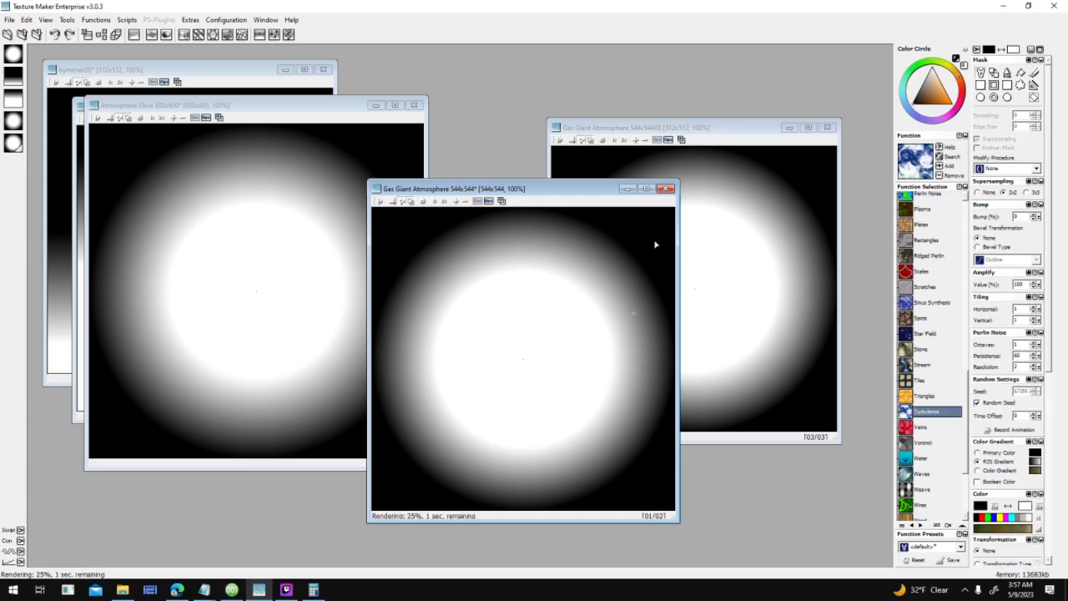
pyautogui.hotkey('ctrl', 'z')
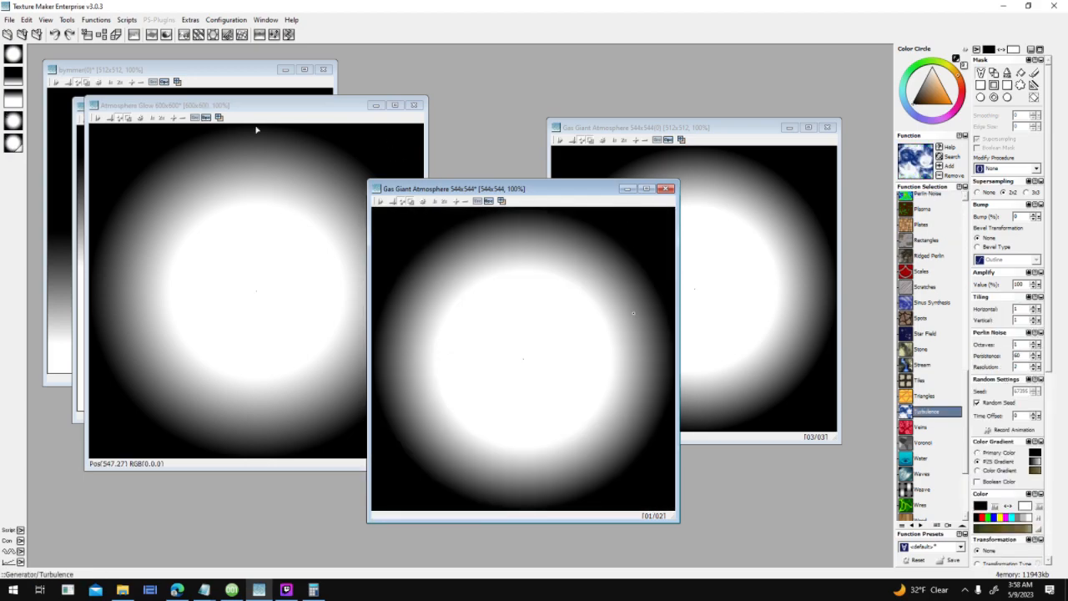
# Step: Try Turbulence amplified to 500% on Gas Giant Atmosphere with Atmosphere Glow 600x600 as the opacity map, and undo it
pyautogui.click(207, 118)
pyautogui.click(960, 547)
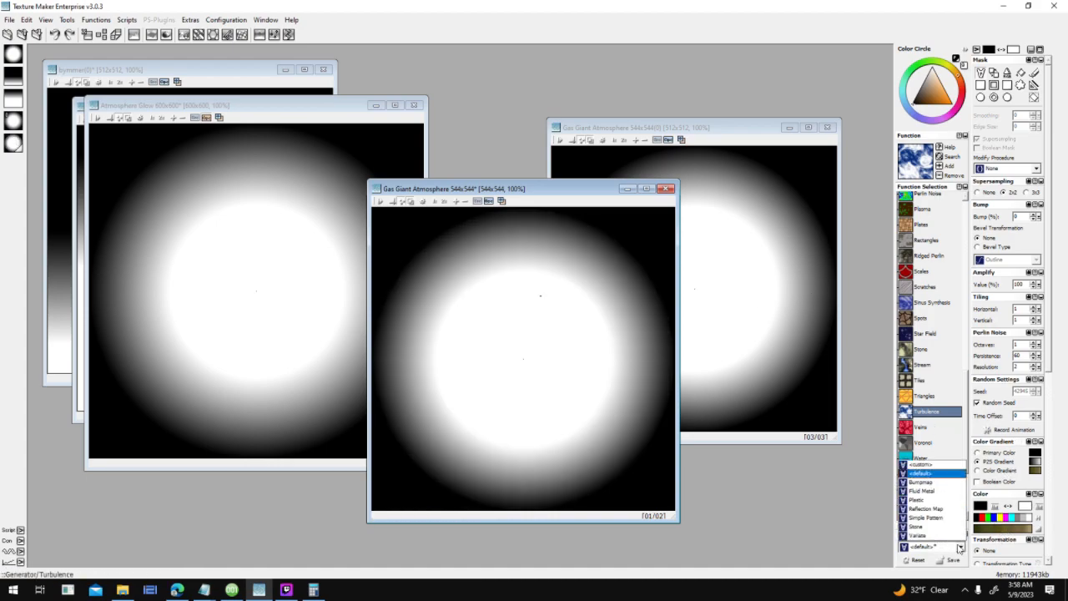
pyautogui.click(1029, 283)
pyautogui.moveTo(1029, 284); pyautogui.dragTo(1005, 286)
pyautogui.write('500')
pyautogui.click(541, 349)
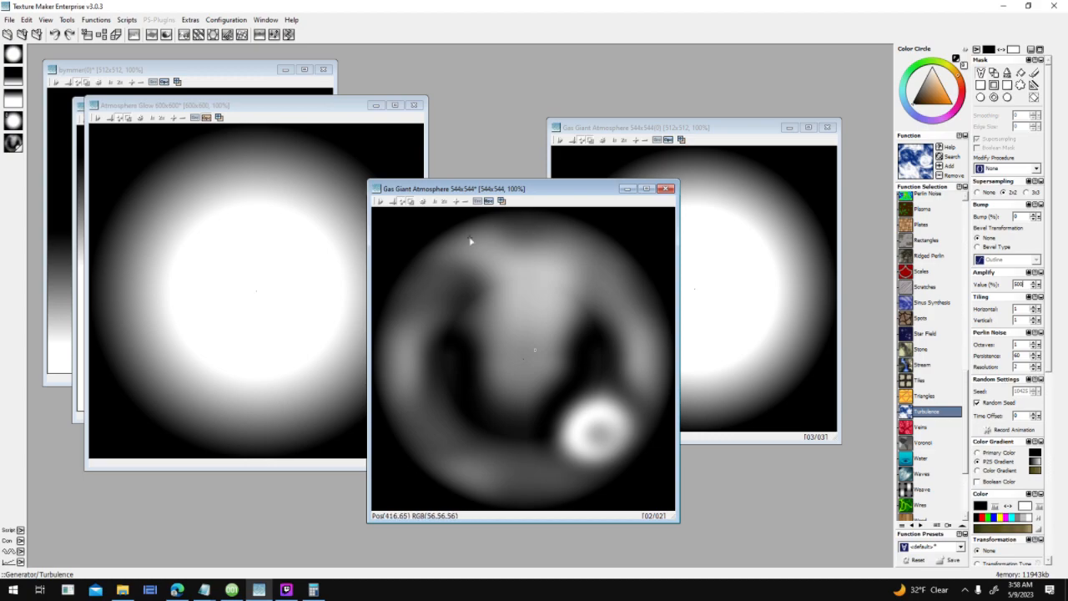
pyautogui.hotkey('ctrl', 'z')
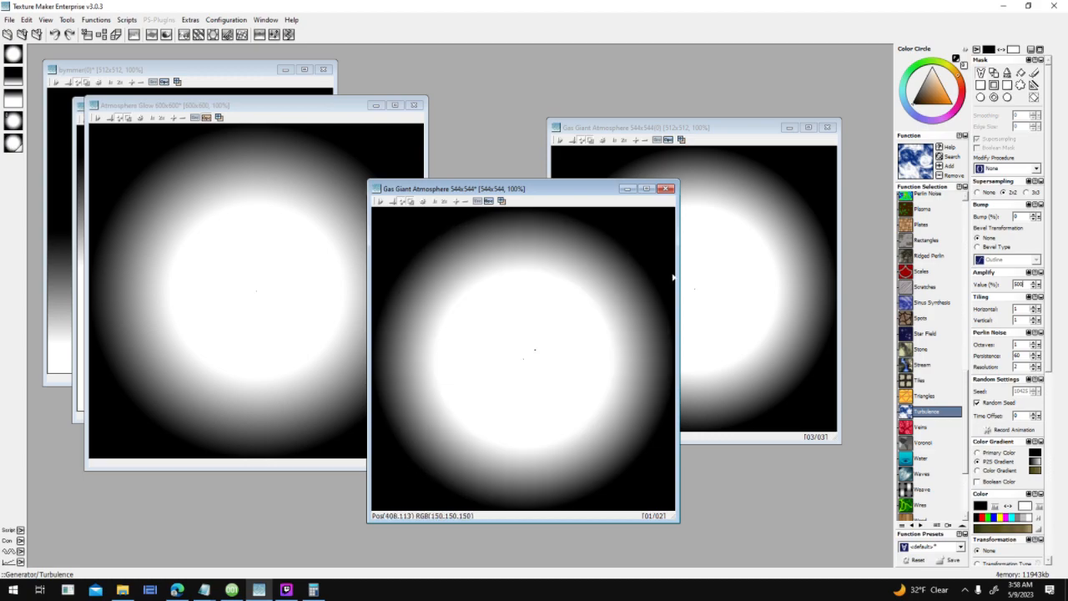
# Step: Try Perlin Noise with 10 octaves and persistence 64 on Gas Giant Atmosphere, using Atmosphere Glow as opacity map, and undo it
pyautogui.scroll(3, 945, 296)
pyautogui.click(939, 299)
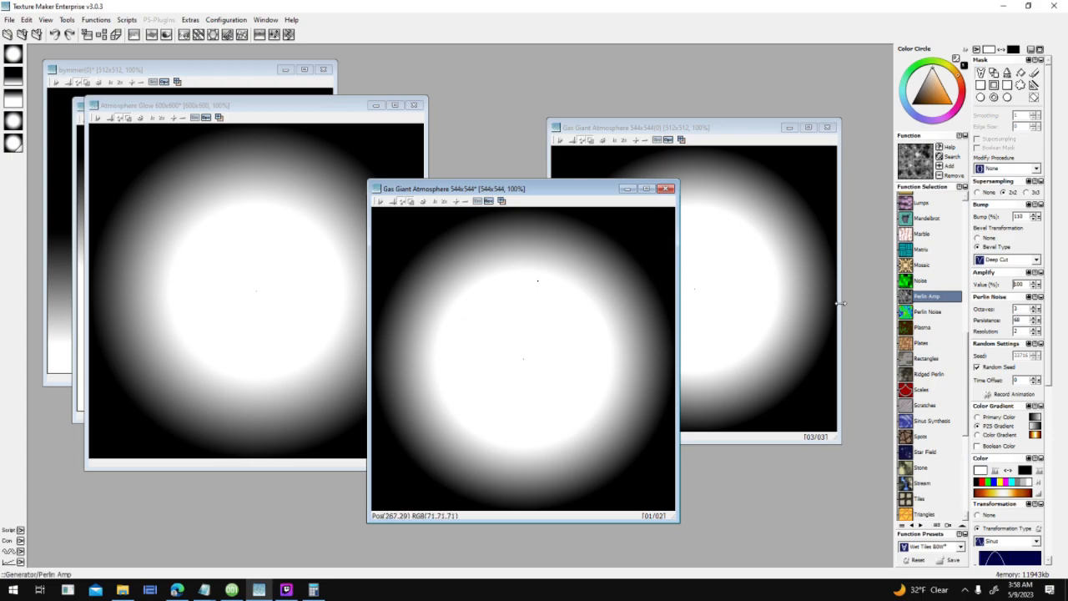
pyautogui.click(922, 311)
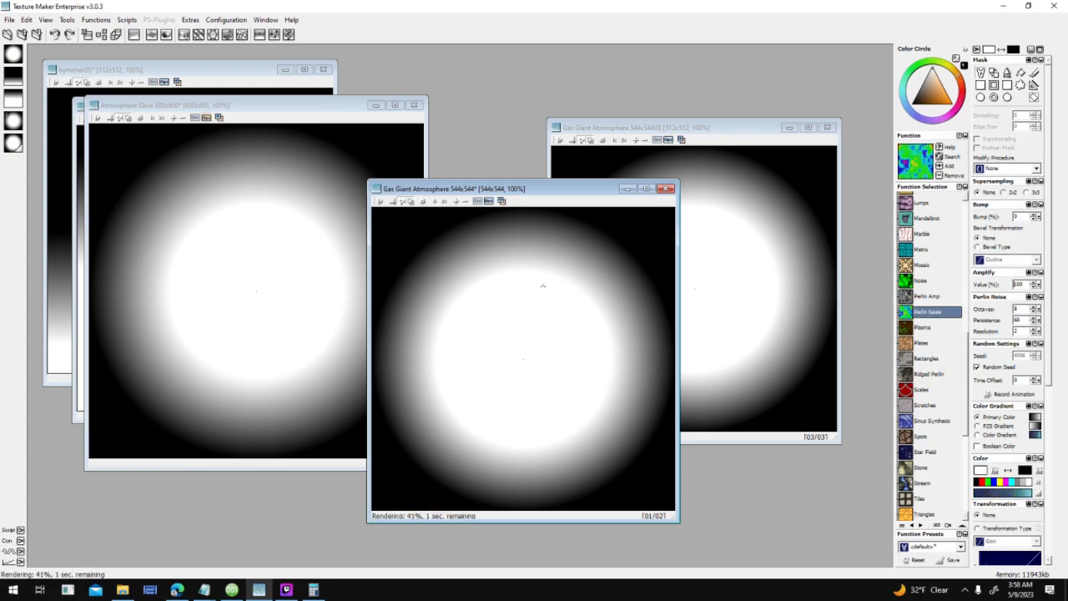
pyautogui.hotkey('ctrl', 'z')
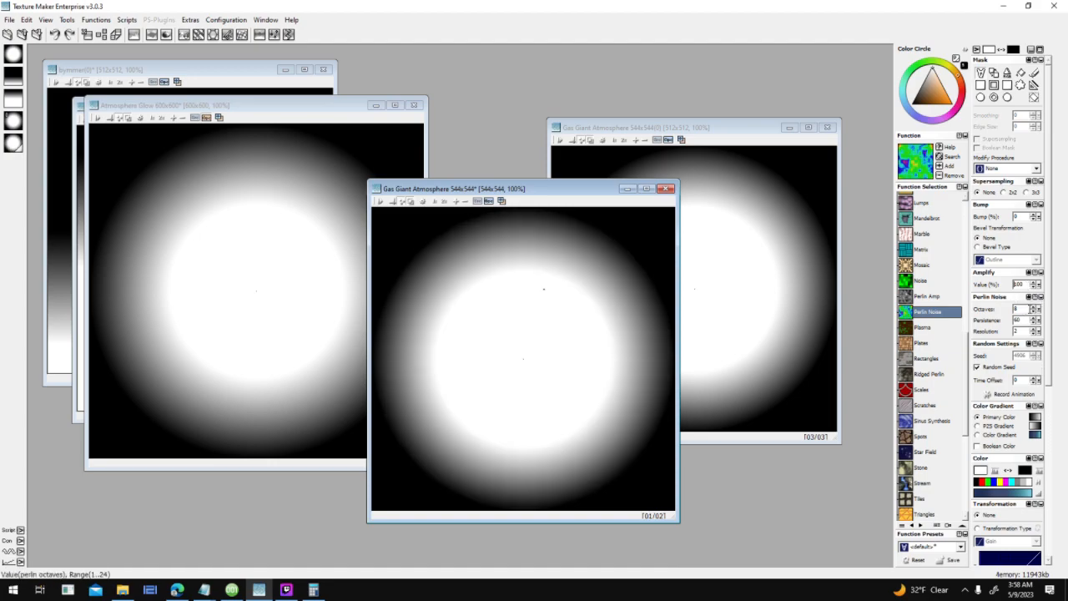
pyautogui.press('Tab')
pyautogui.write('64')
pyautogui.press('Return')
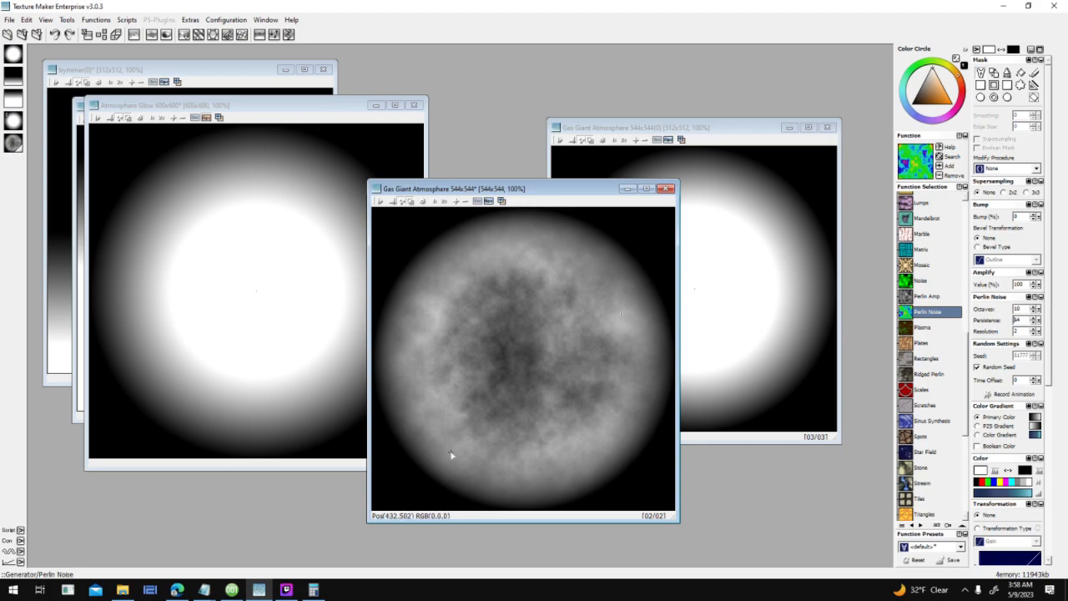
pyautogui.hotkey('ctrl', 'z')
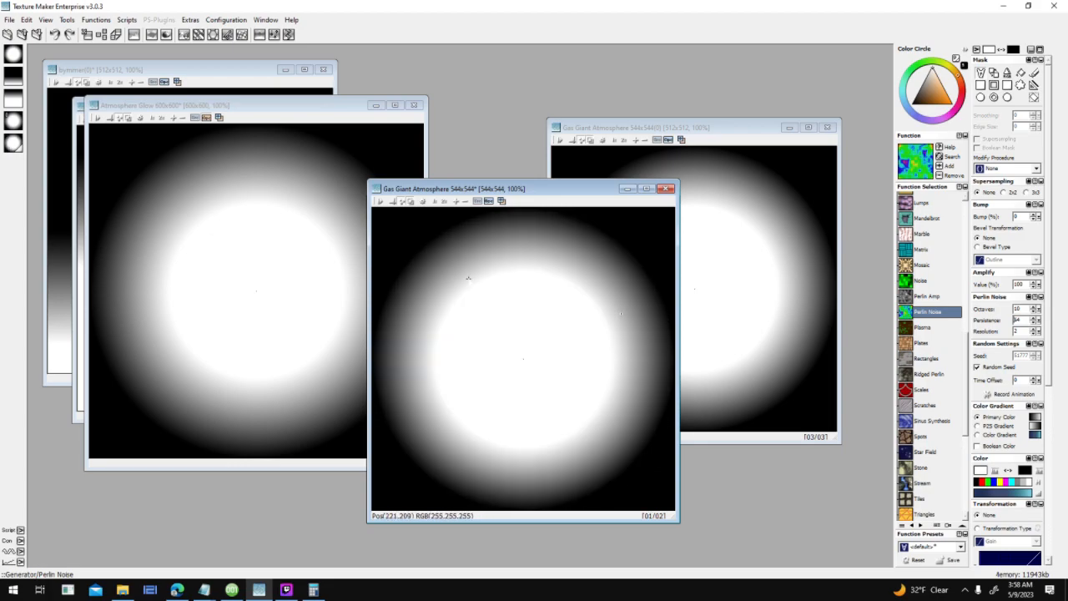
# Step: Compare Atmosphere Glow 600x600 before and after its circle conversion, and move Gas Giant Atmosphere 544x544 clear of it
pyautogui.click(317, 110)
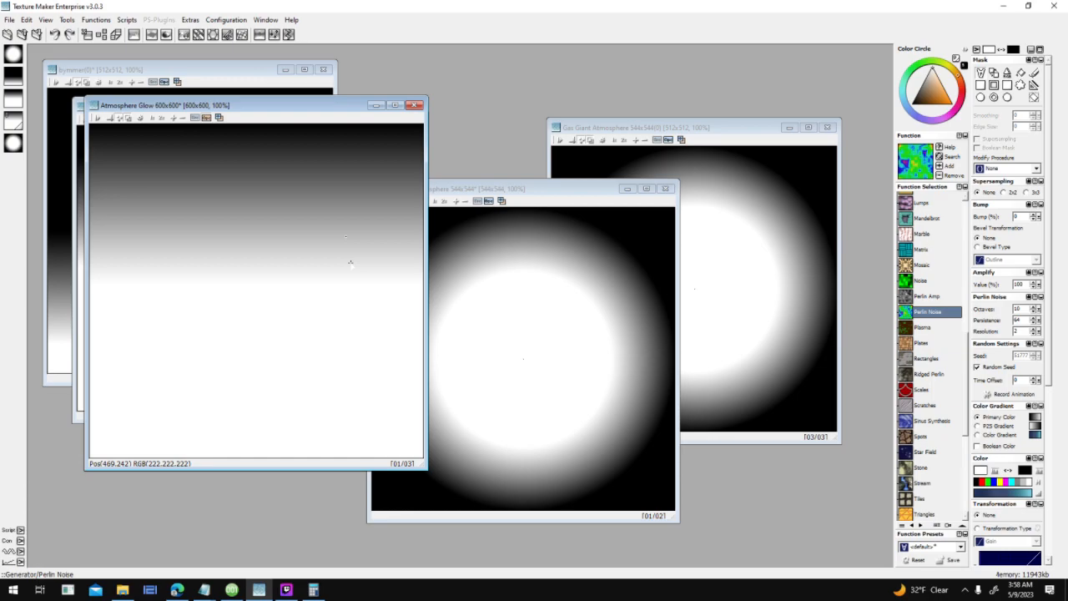
pyautogui.hotkey('ctrl', 'y')
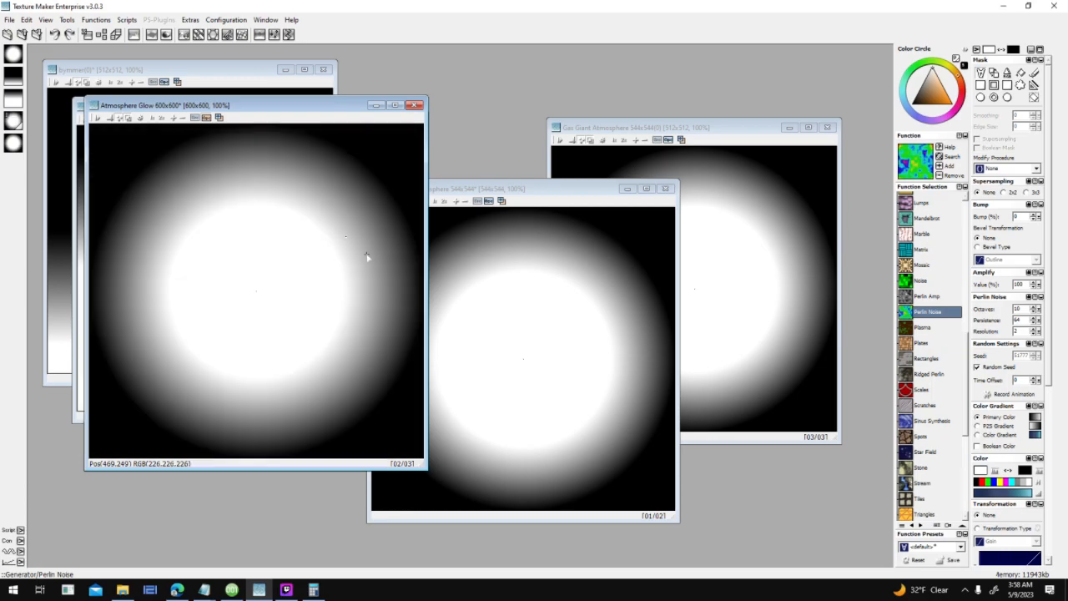
pyautogui.moveTo(594, 190); pyautogui.dragTo(676, 147)
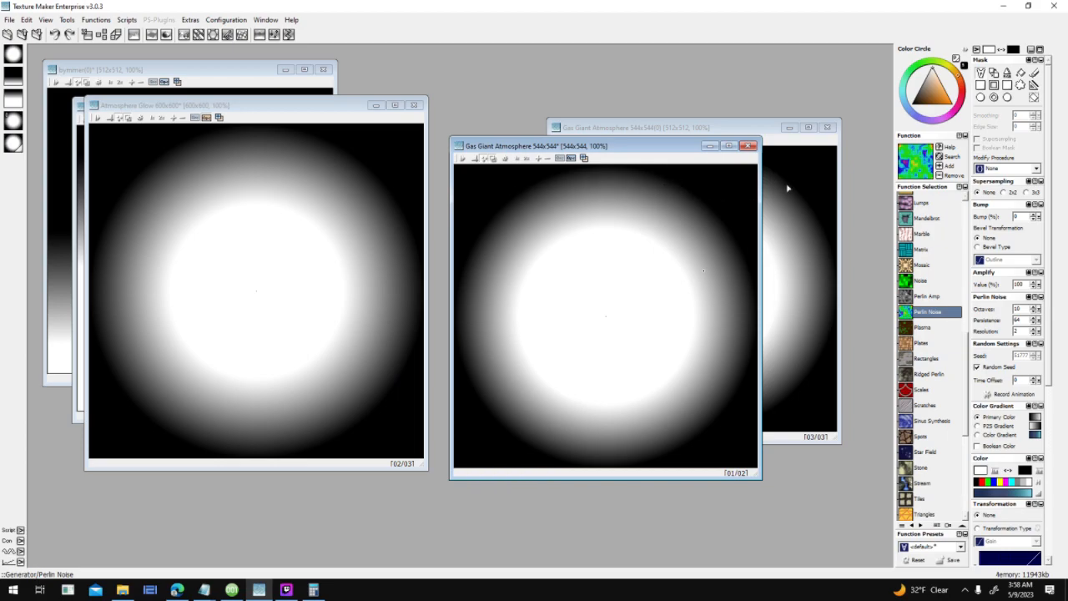
# Step: Undo the circle conversion on Atmosphere Glow 600x600 and try Perlin Noise over its gradient, undoing the noise again
pyautogui.click(308, 117)
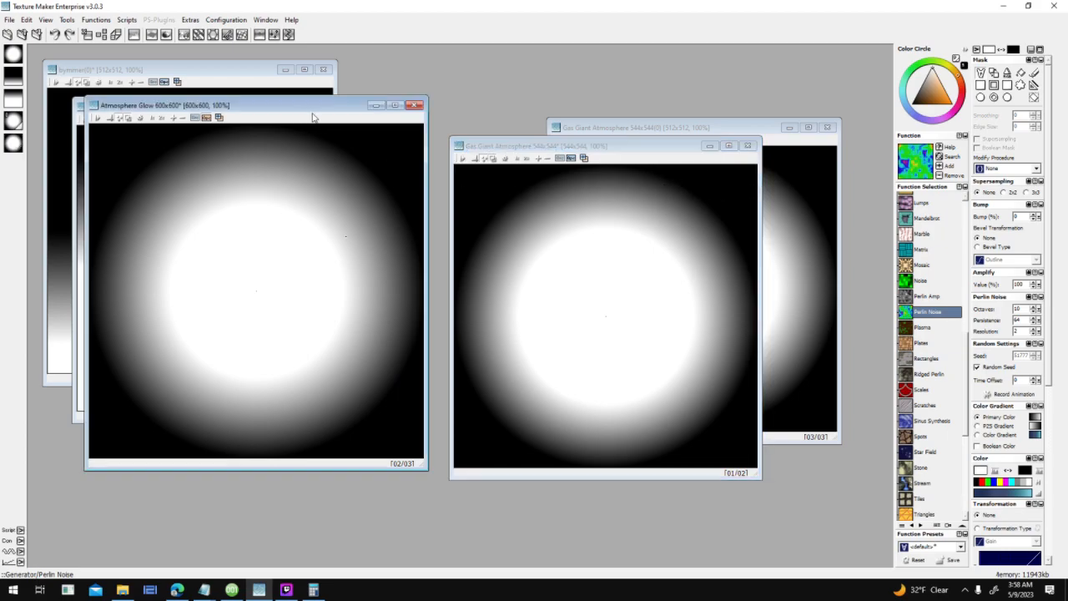
pyautogui.hotkey('ctrl', 'z')
pyautogui.click(324, 204)
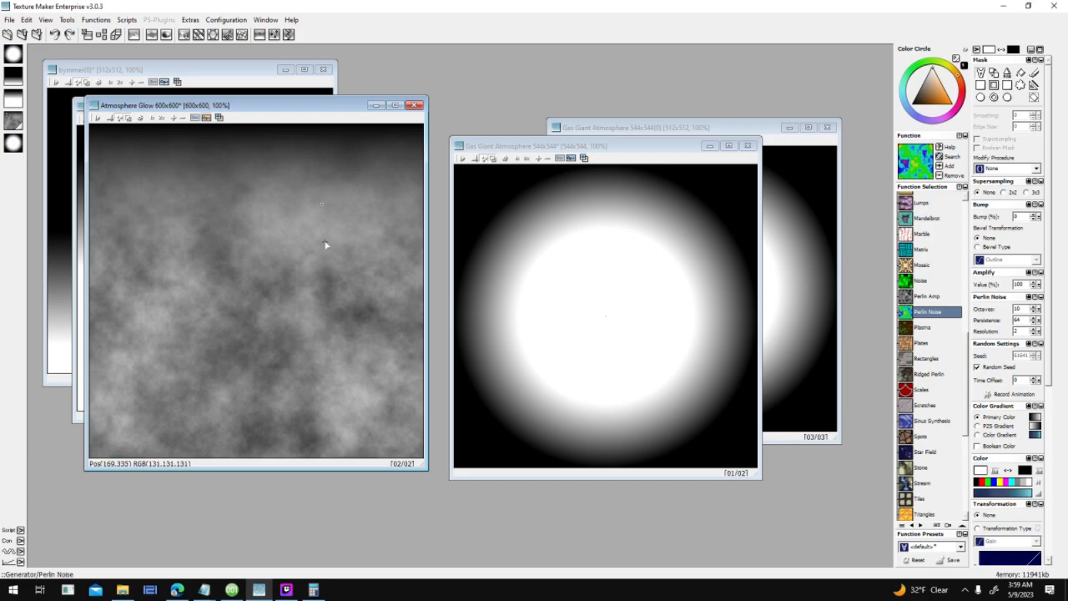
pyautogui.hotkey('ctrl', 'z')
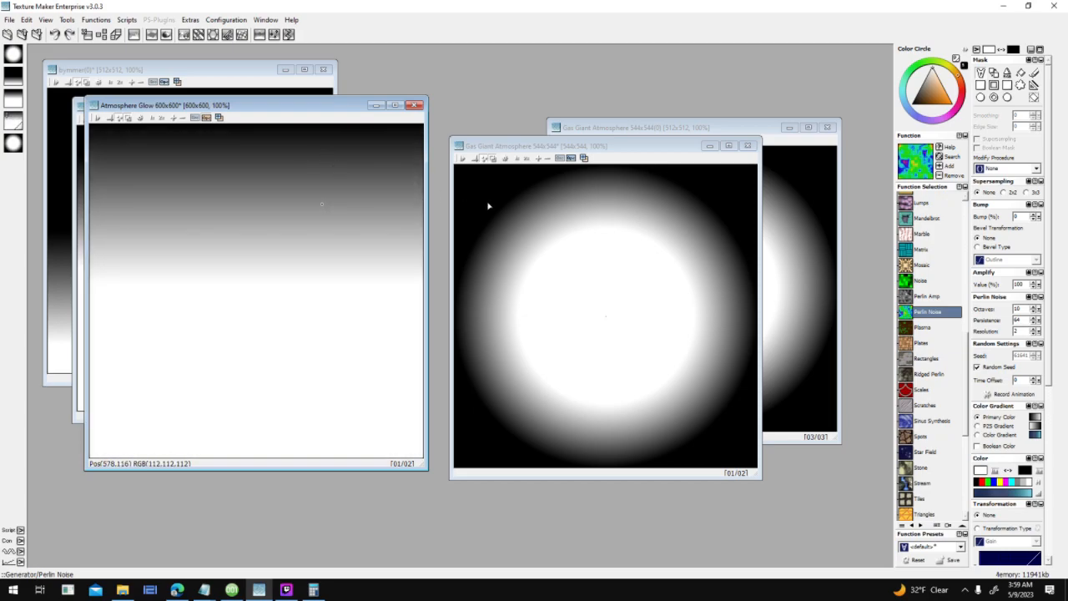
# Step: Try Perlin Noise followed by To Circle on the Atmosphere Glow 600x600 gradient, and undo both functions
pyautogui.scroll(-5, 966, 503)
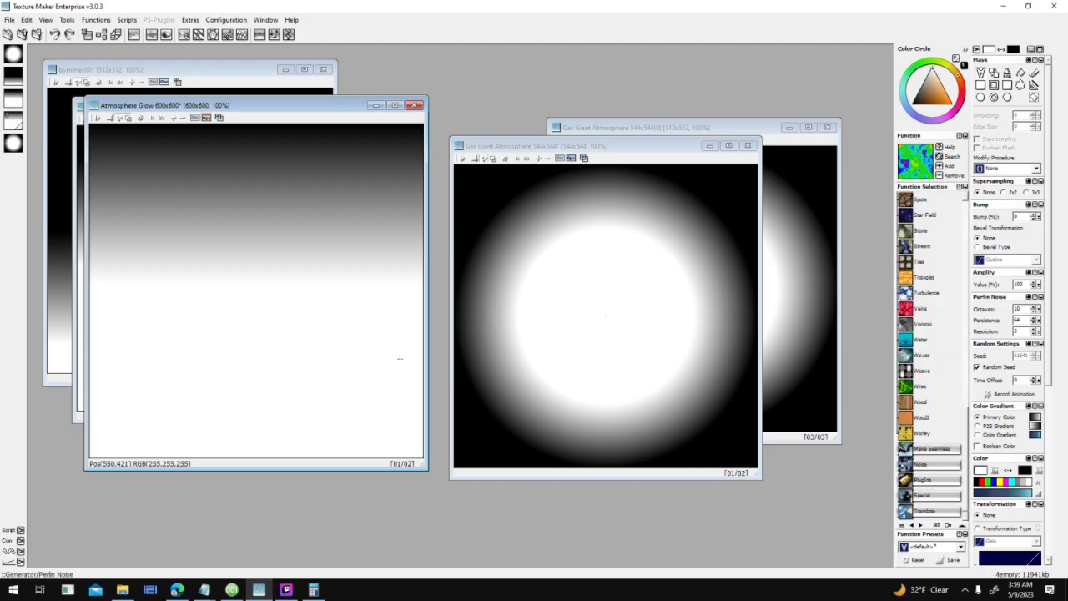
pyautogui.click(397, 358)
pyautogui.click(934, 498)
pyautogui.click(938, 465)
pyautogui.click(933, 496)
pyautogui.click(395, 320)
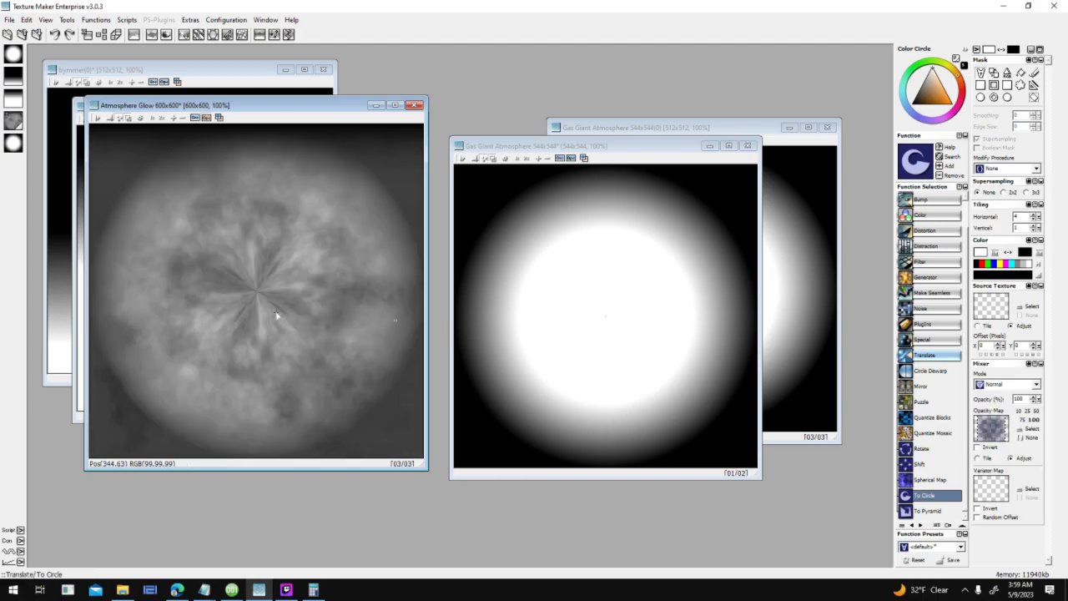
pyautogui.hotkey('ctrl', 'z')
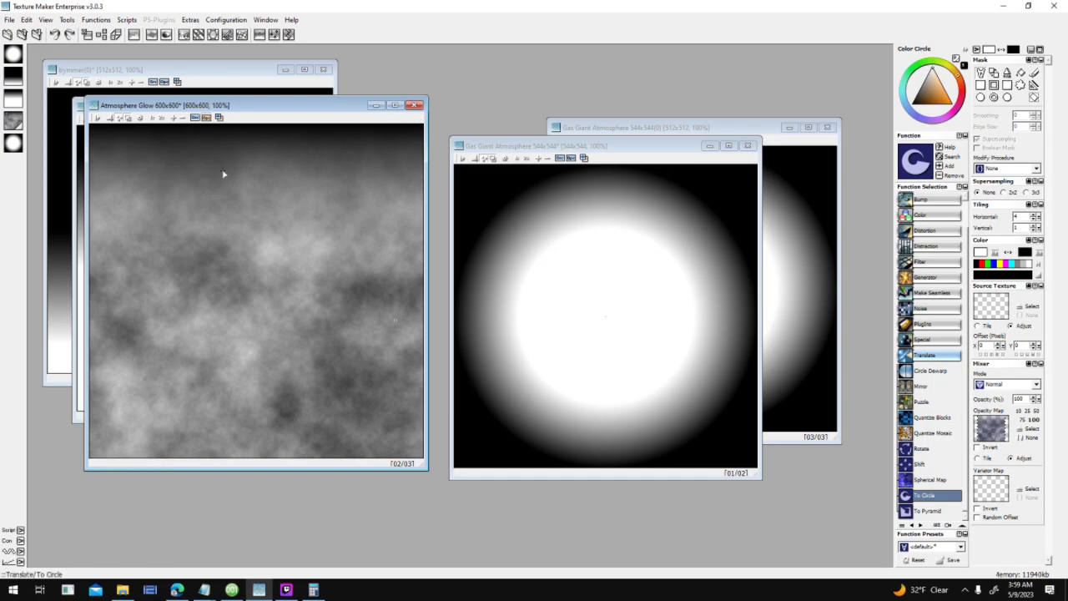
pyautogui.click(302, 193)
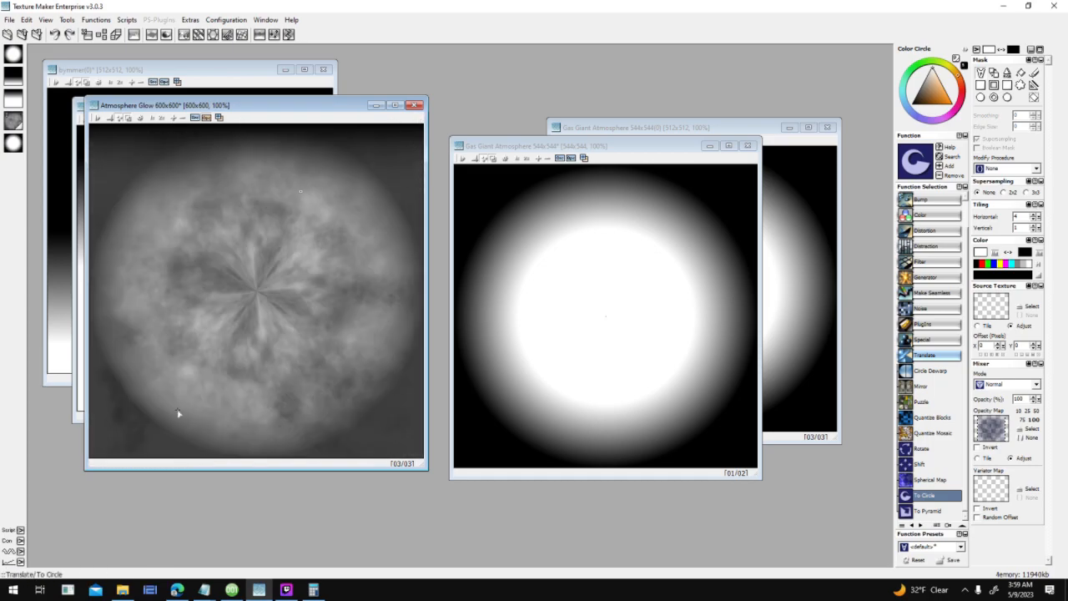
pyautogui.hotkey('ctrl', 'z')
pyautogui.hotkey('ctrl', 'z')
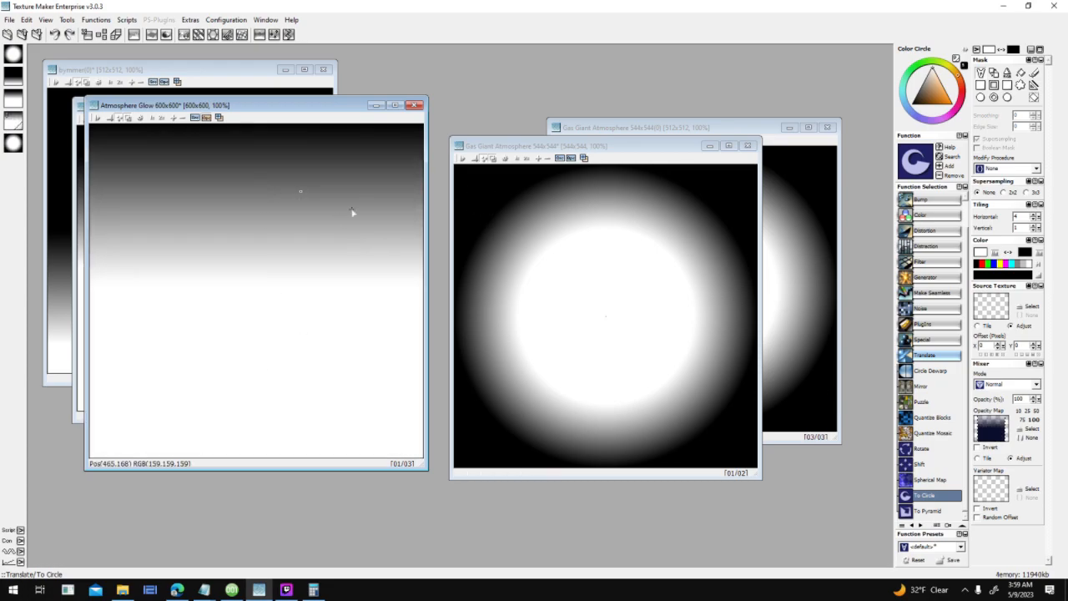
# Step: Try To Circle on the Atmosphere Glow 600x600 gradient with the texture as its own opacity map, and undo it
pyautogui.click(587, 140)
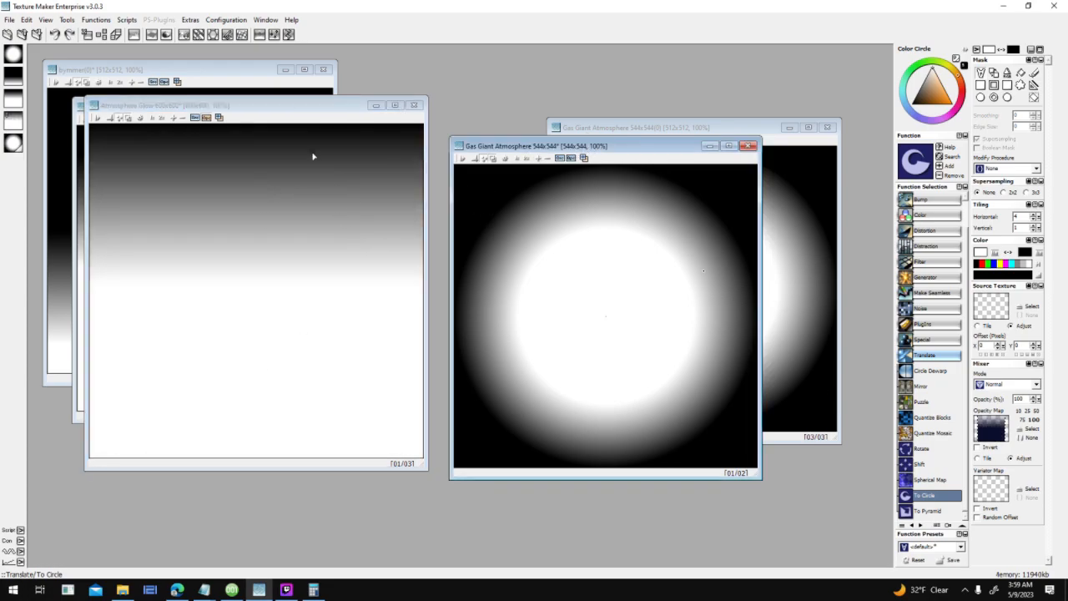
pyautogui.click(275, 117)
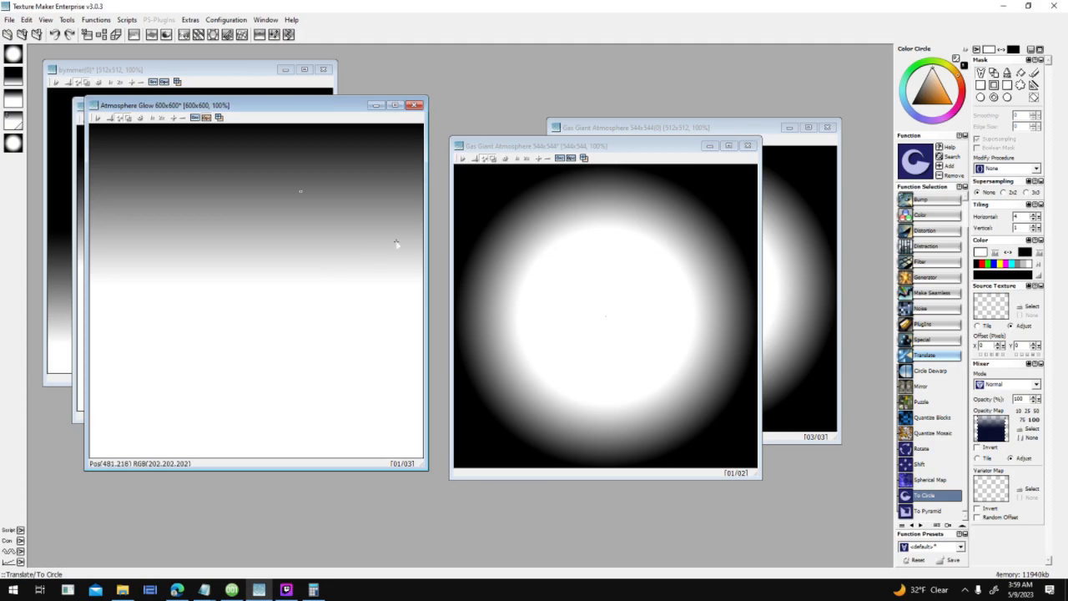
pyautogui.click(341, 347)
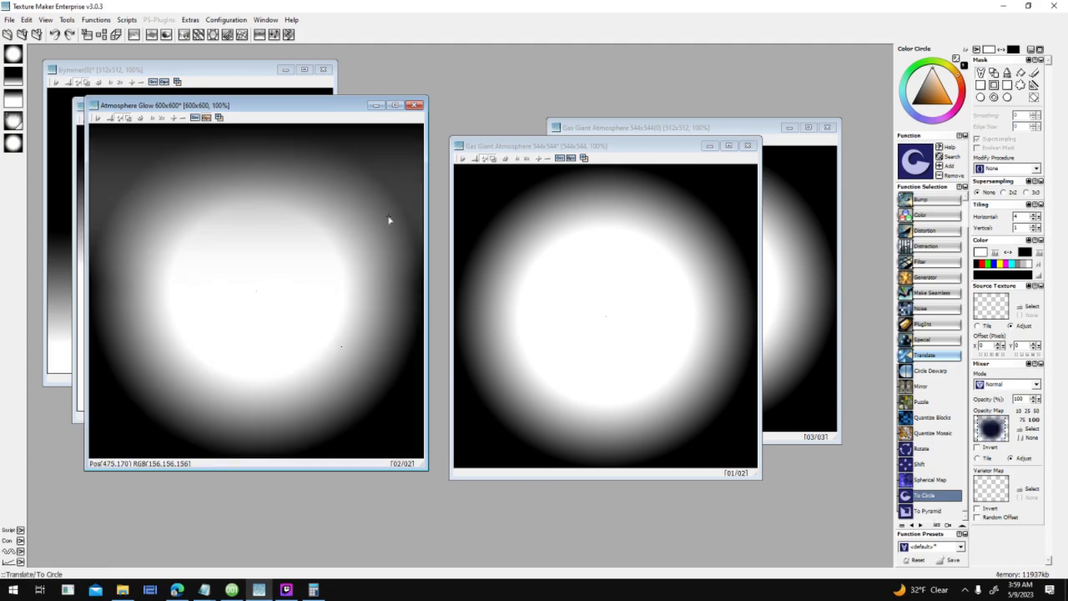
pyautogui.hotkey('ctrl', 'z')
# Step: Reposition the Atmosphere Glow 600x600 texture, remove it as the opacity map, and apply To Circle to its gradient
pyautogui.moveTo(298, 105); pyautogui.dragTo(529, 165)
pyautogui.moveTo(396, 153); pyautogui.dragTo(322, 139)
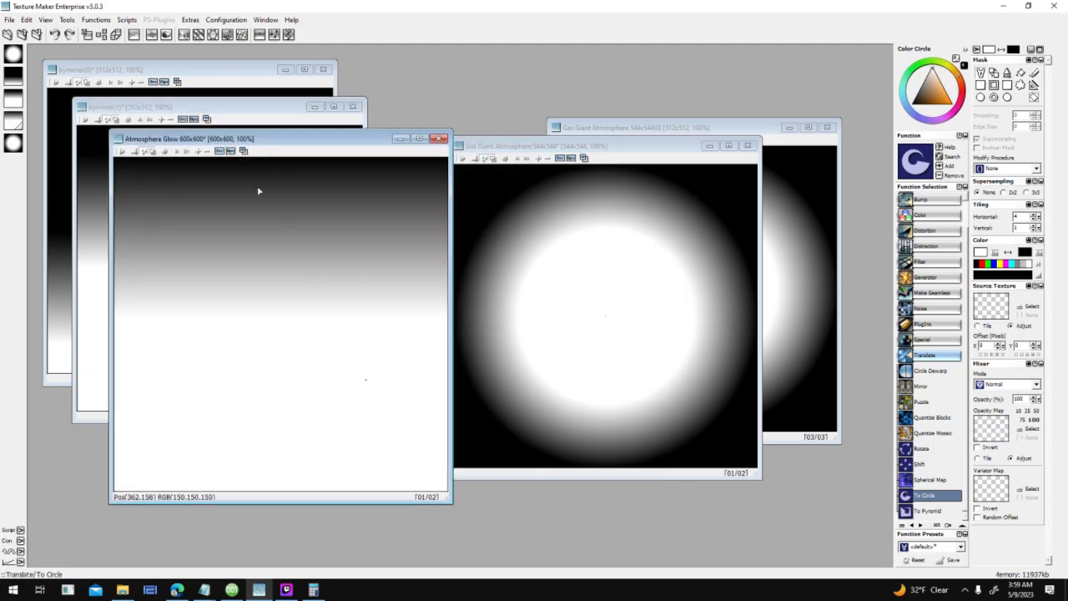
pyautogui.click(313, 234)
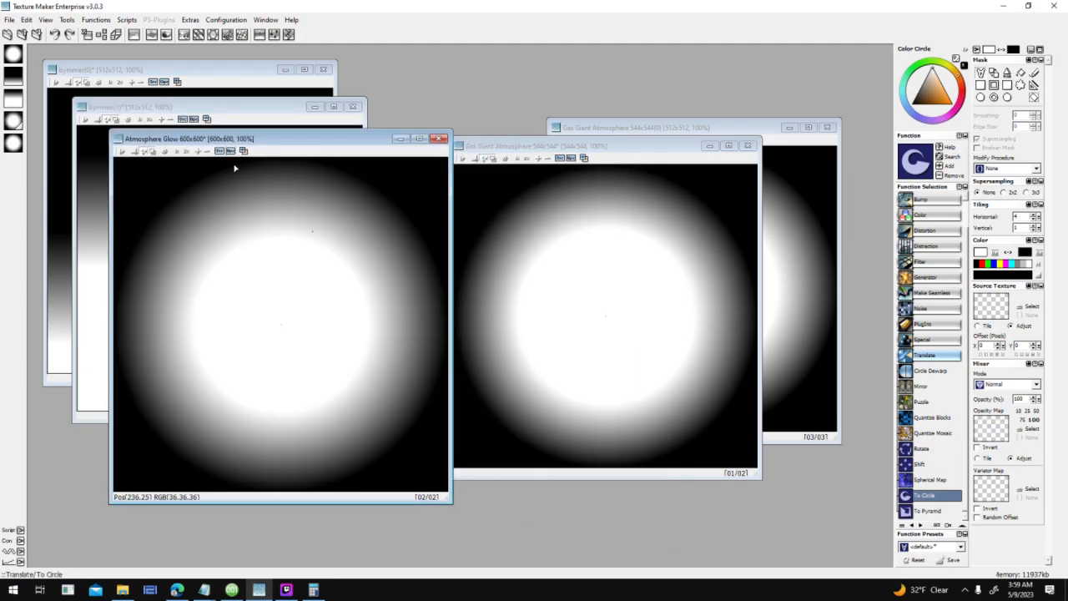
# Step: Undo the circle conversion on Atmosphere Glow 600x600 and apply the Perlin Noise generator over its gradient
pyautogui.hotkey('ctrl', 'z')
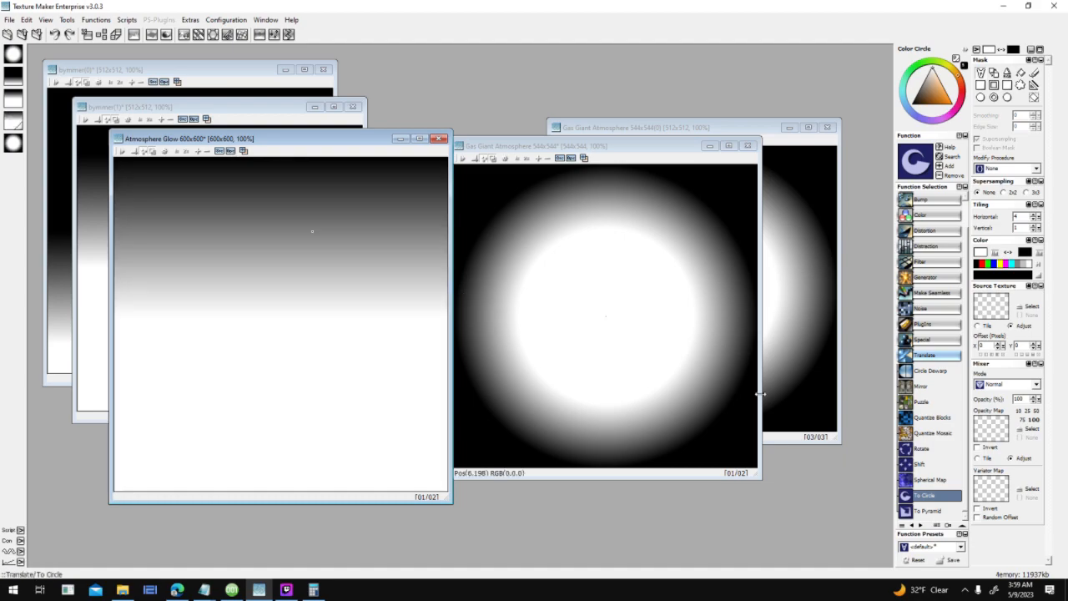
pyautogui.click(925, 276)
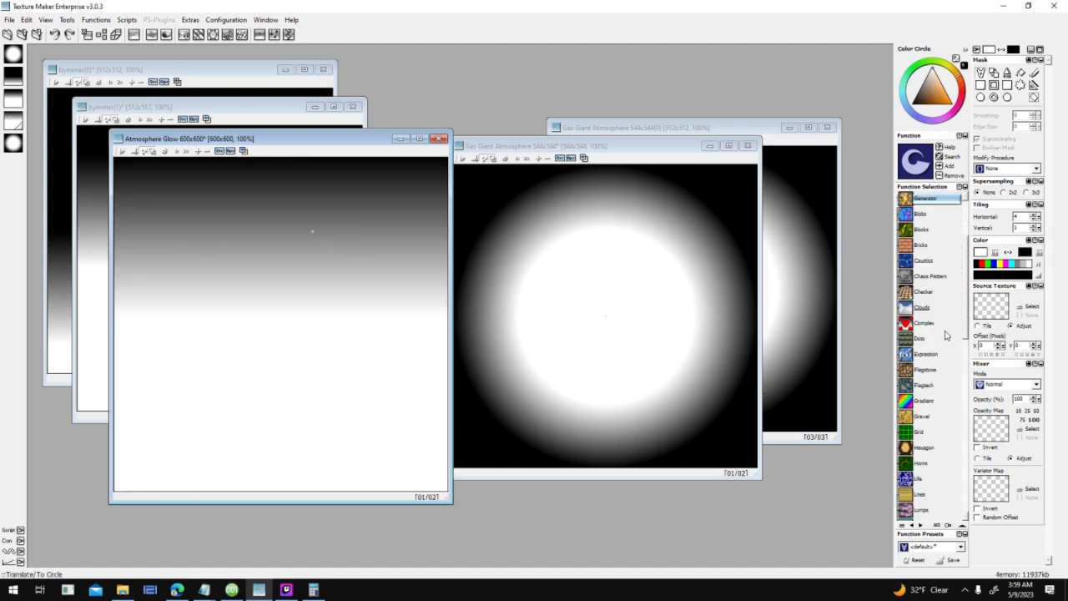
pyautogui.scroll(-5, 934, 417)
pyautogui.click(926, 460)
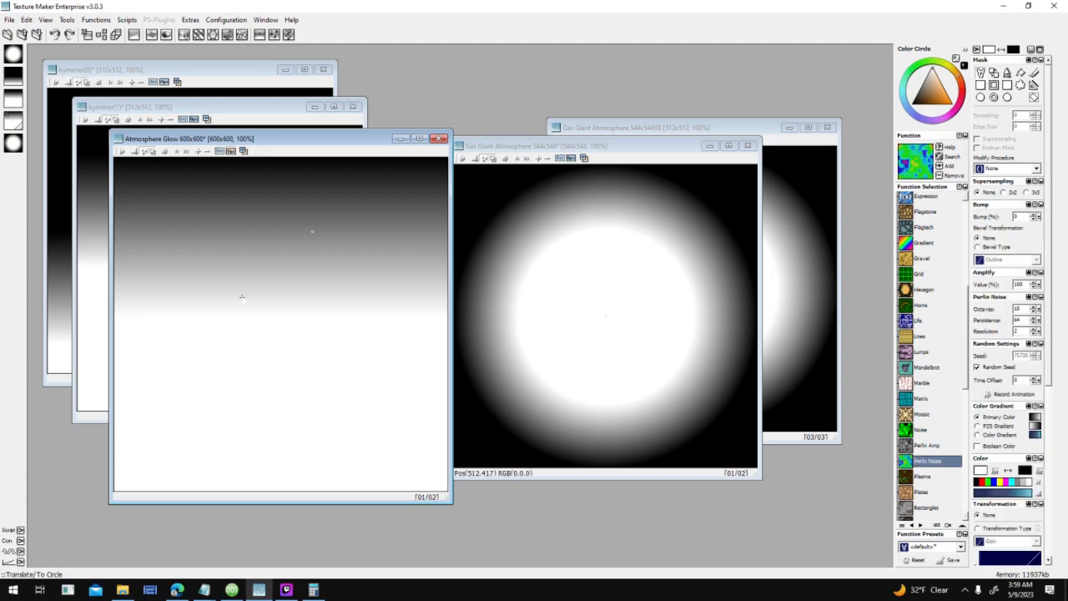
pyautogui.click(293, 282)
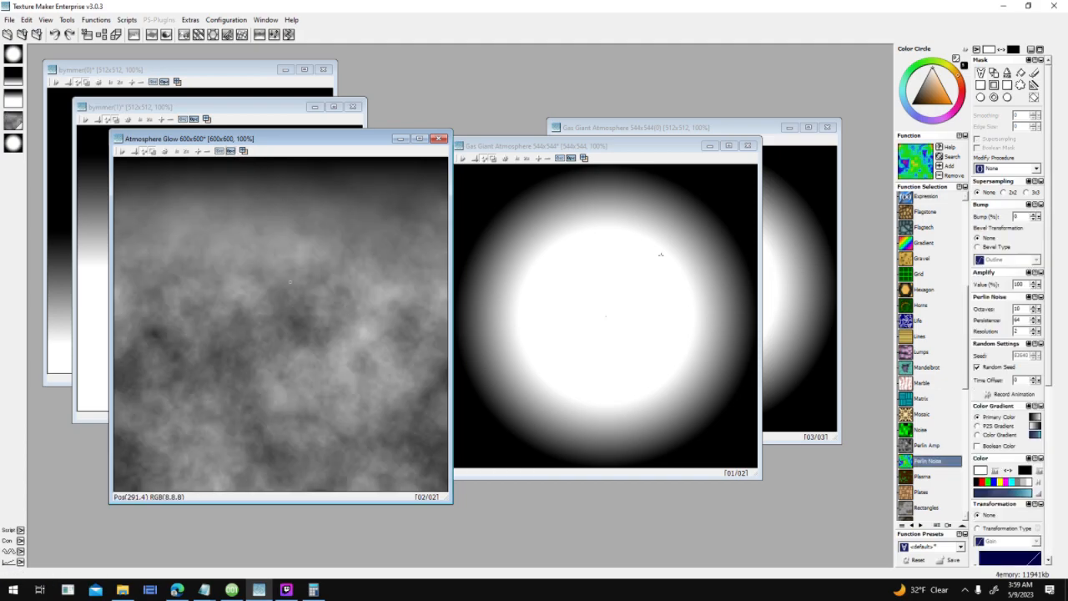
# Step: Apply the To Circle function to the noise-covered Atmosphere Glow 600x600 texture
pyautogui.scroll(-5, 921, 474)
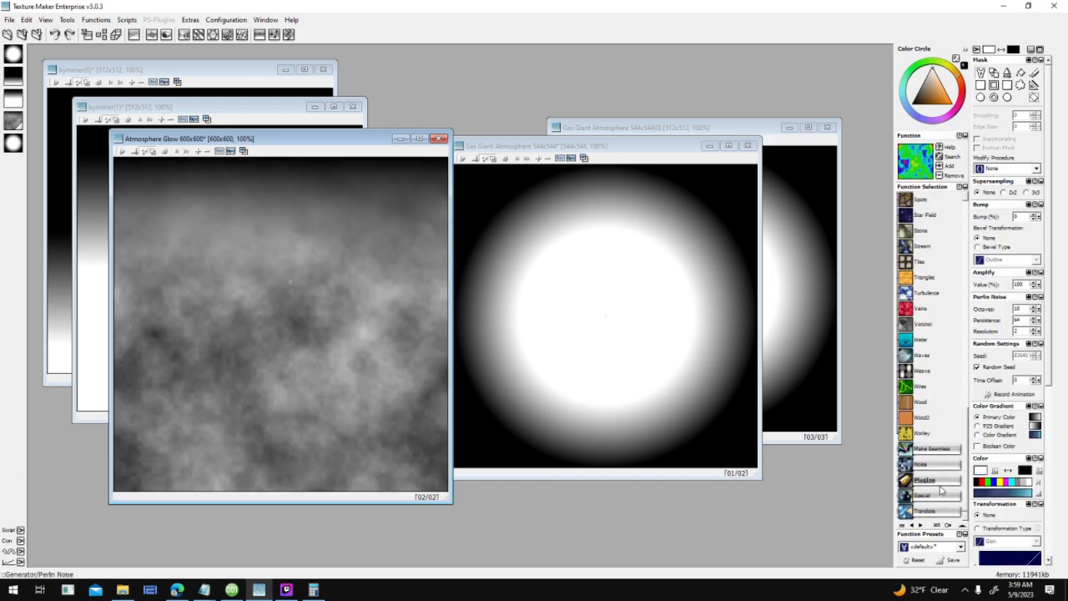
pyautogui.click(943, 510)
pyautogui.click(930, 497)
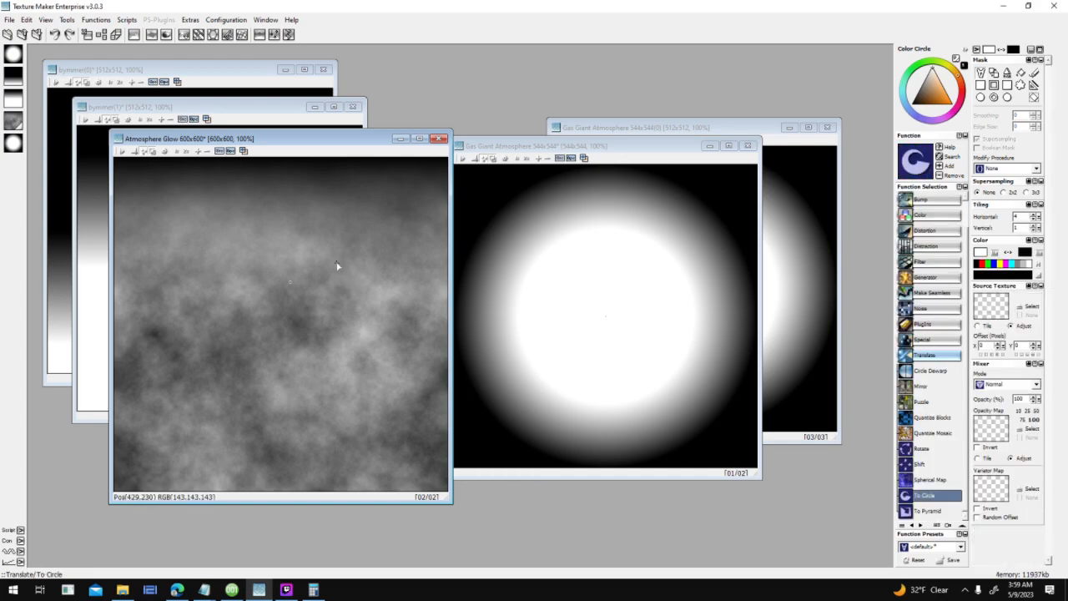
pyautogui.click(336, 265)
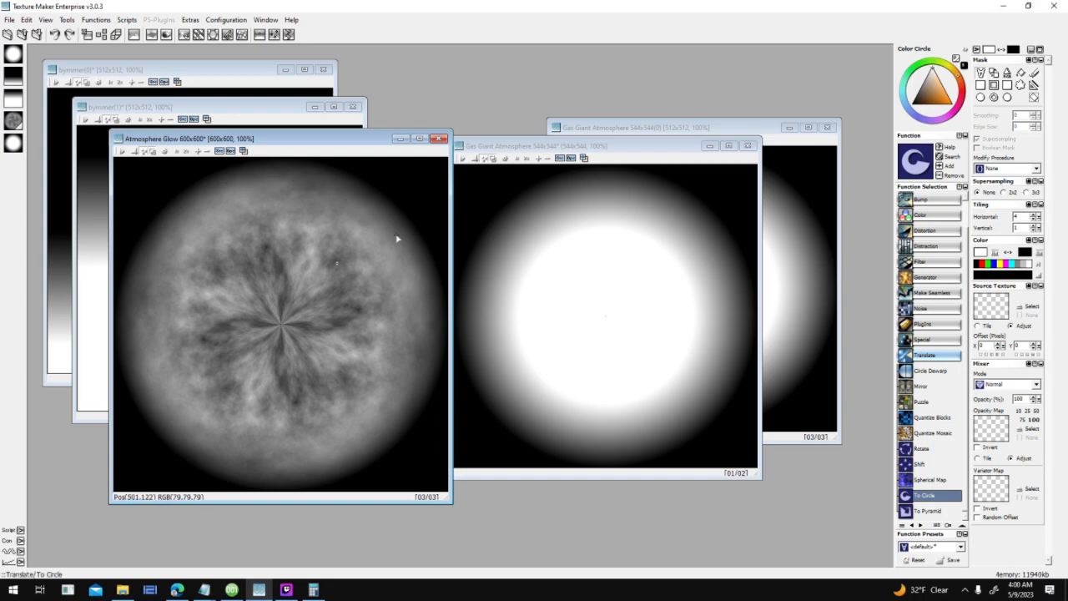
# Step: Try To Circle on Gas Giant Atmosphere 544x544, undo it, and apply Perlin Noise to the texture instead
pyautogui.click(646, 230)
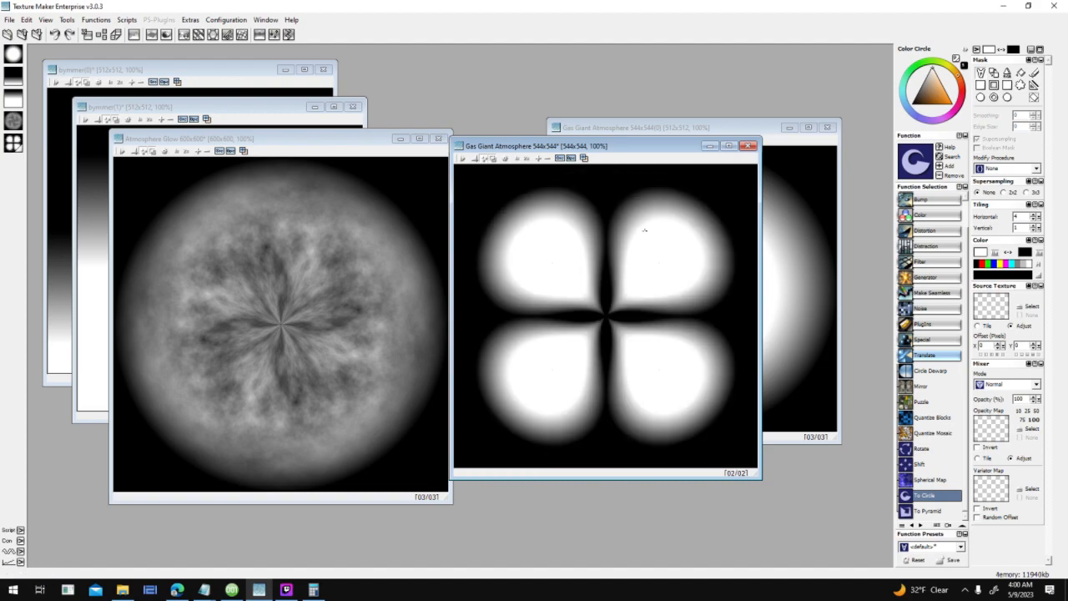
pyautogui.click(923, 278)
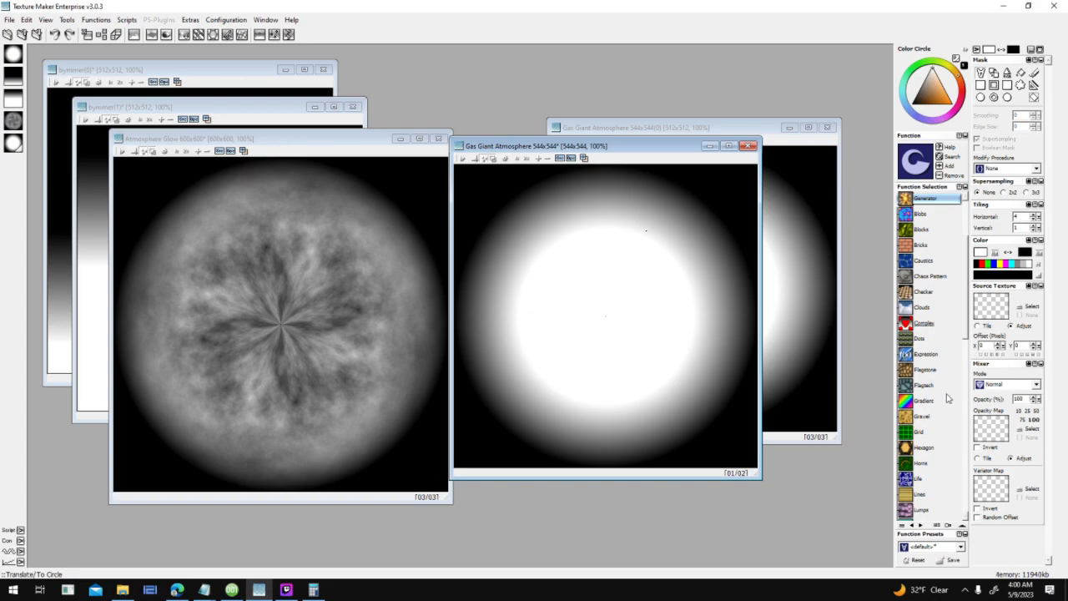
pyautogui.scroll(-4, 945, 434)
pyautogui.click(926, 421)
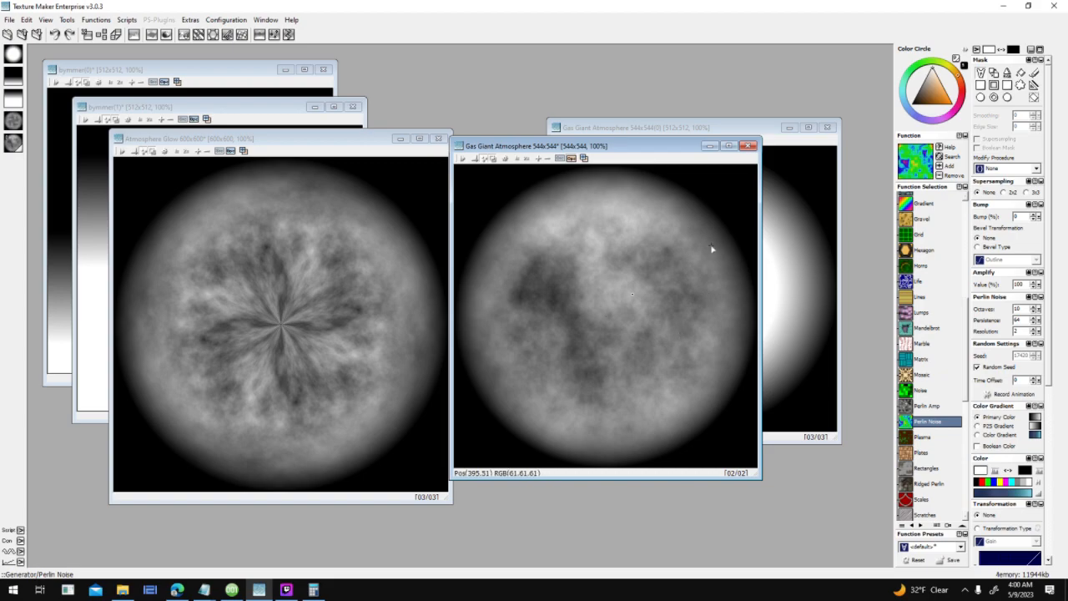
# Step: Inspect the circular noise on Atmosphere Glow 600x600 at 200% and 100% zoom, and undo its To Circle and Perlin Noise functions
pyautogui.scroll(1, 331, 233)
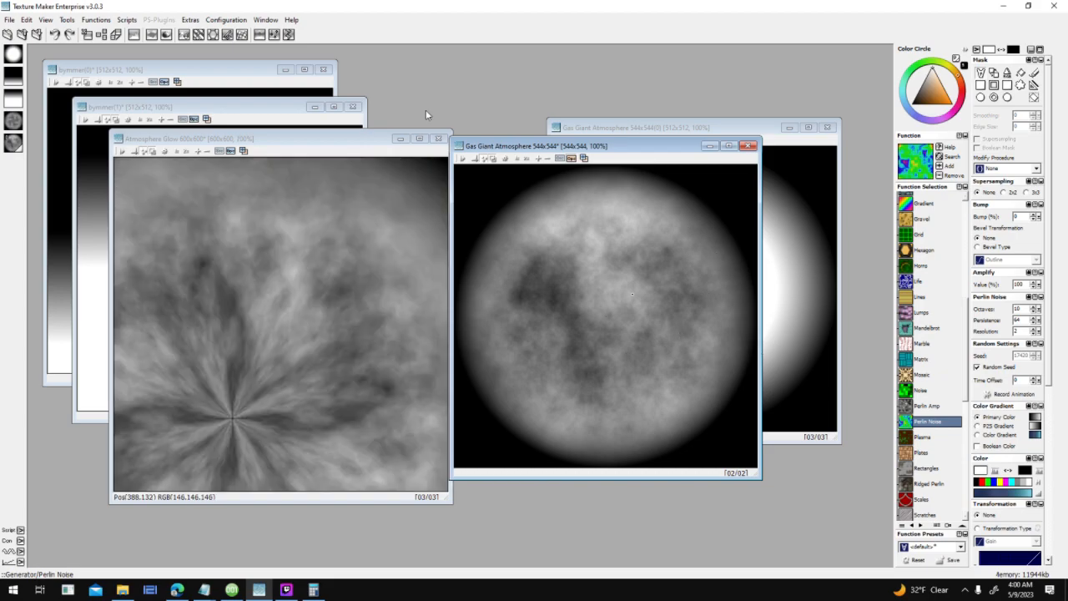
pyautogui.moveTo(374, 139); pyautogui.dragTo(340, 81)
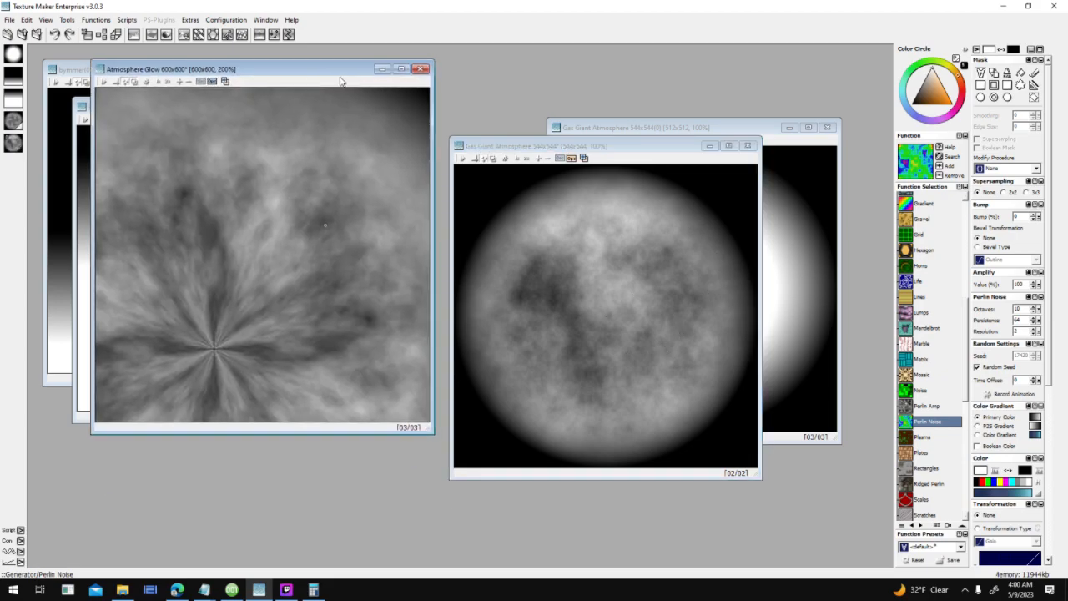
pyautogui.click(155, 82)
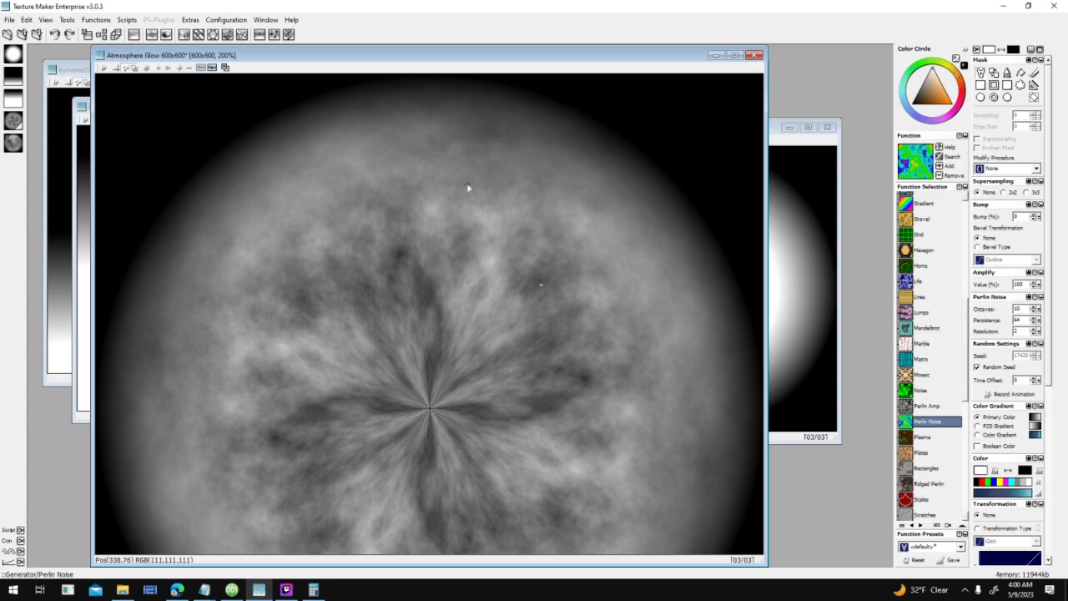
pyautogui.scroll(-1, 573, 278)
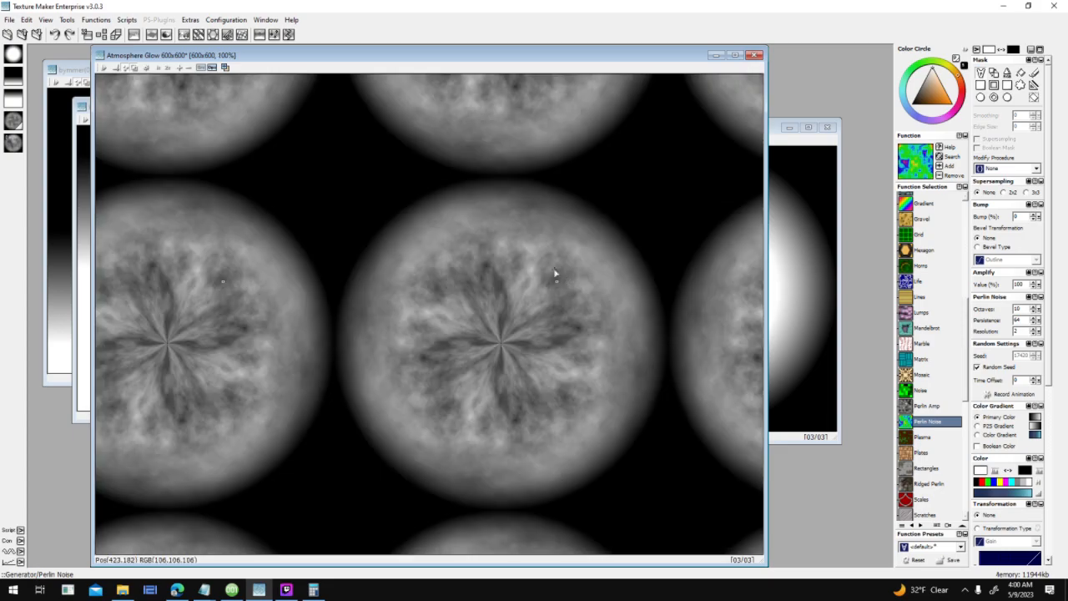
pyautogui.click(159, 69)
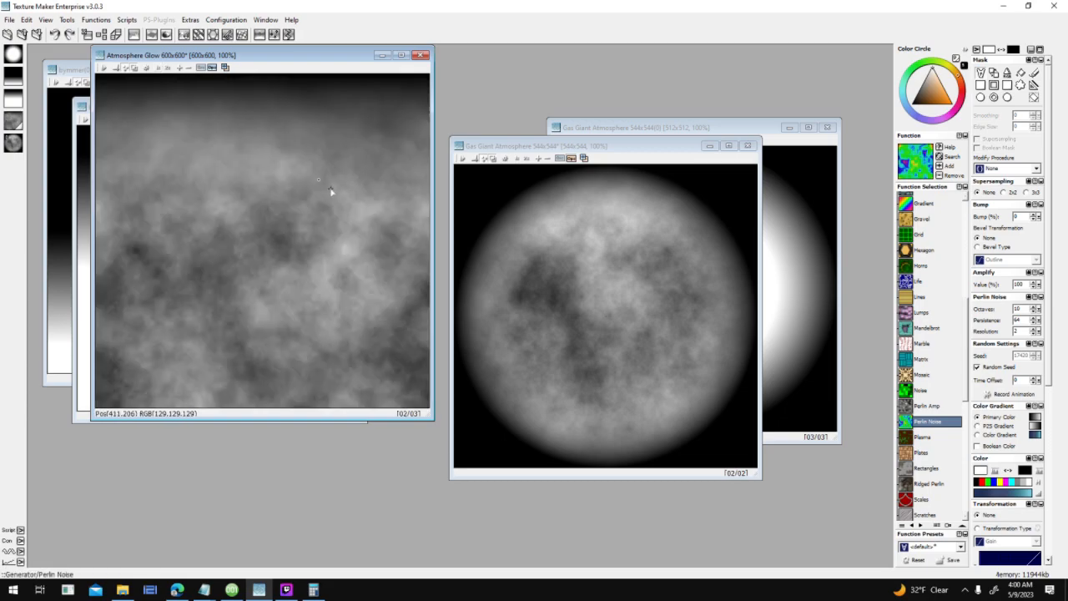
pyautogui.hotkey('ctrl', 'z')
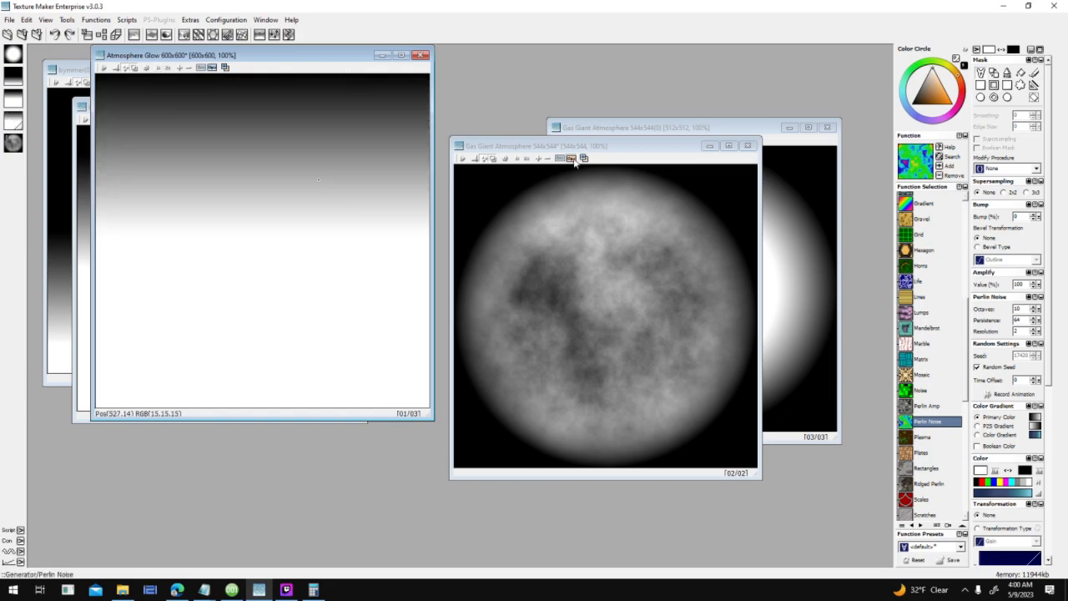
# Step: Undo the Perlin Noise on Gas Giant Atmosphere 544x544 and check the plain glow at 50% and 100% zoom
pyautogui.click(648, 149)
pyautogui.hotkey('ctrl', 'z')
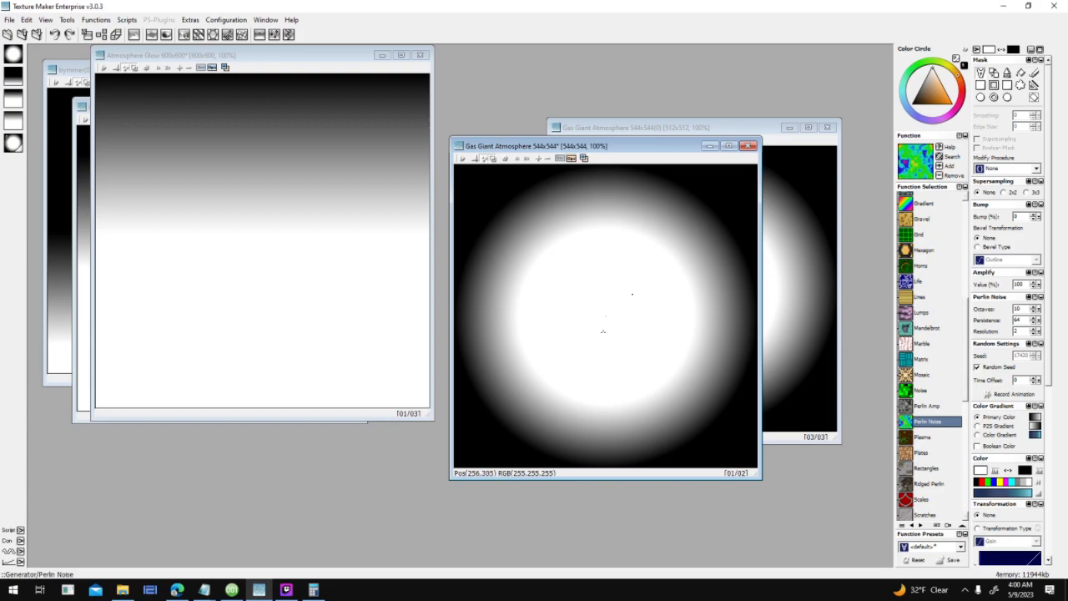
pyautogui.scroll(-1, 603, 331)
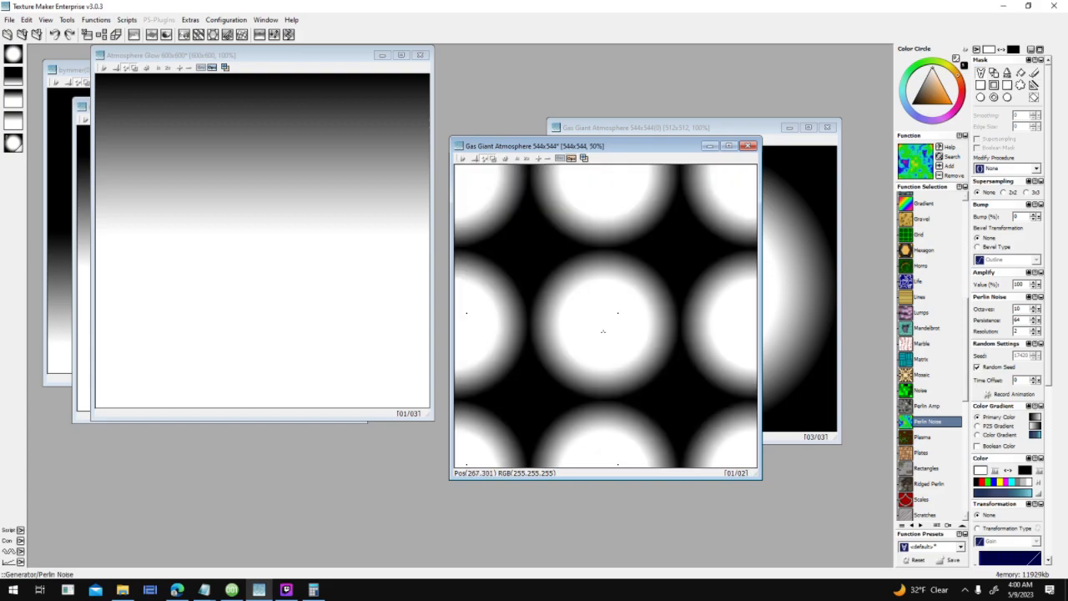
pyautogui.scroll(1, 602, 331)
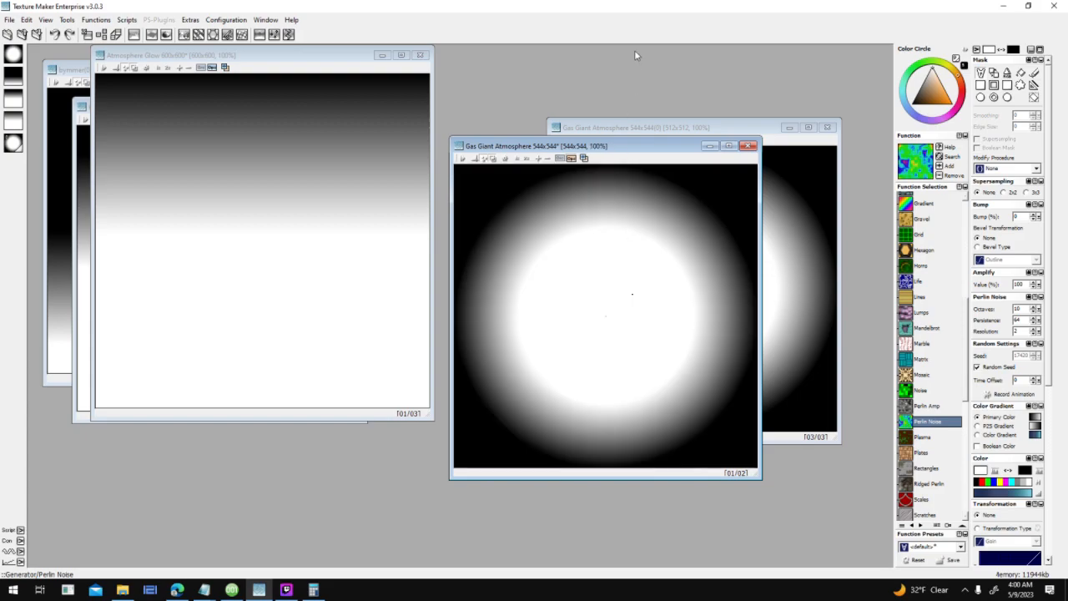
# Step: Reposition the Gas Giant Atmosphere 544x544(0) and Atmosphere Glow 600x600 textures, viewing the sun's glow in 001 Game Creator in between
pyautogui.moveTo(763, 131); pyautogui.dragTo(813, 56)
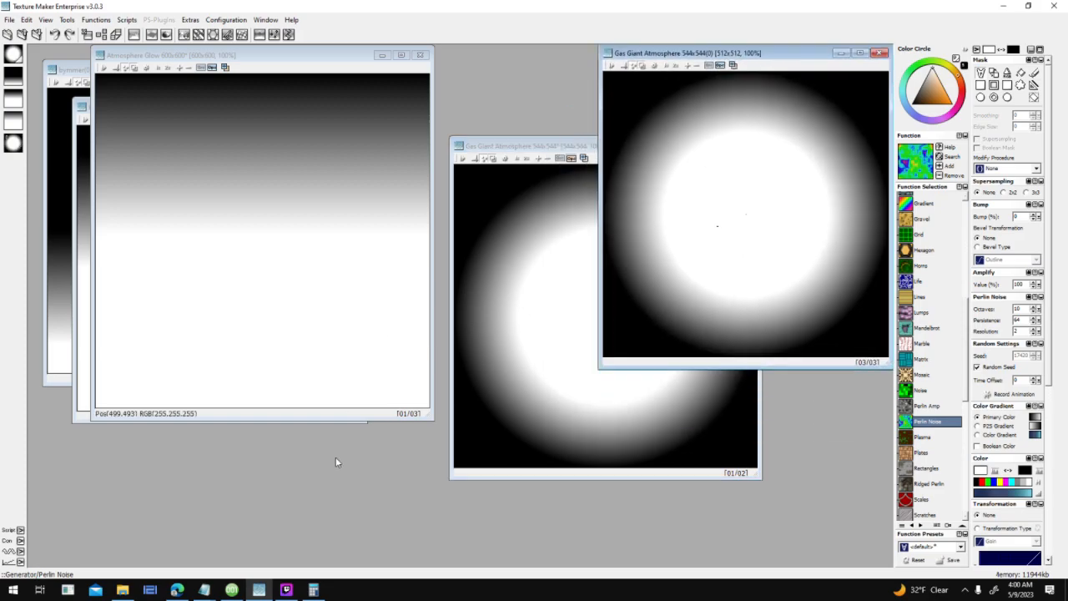
pyautogui.click(231, 590)
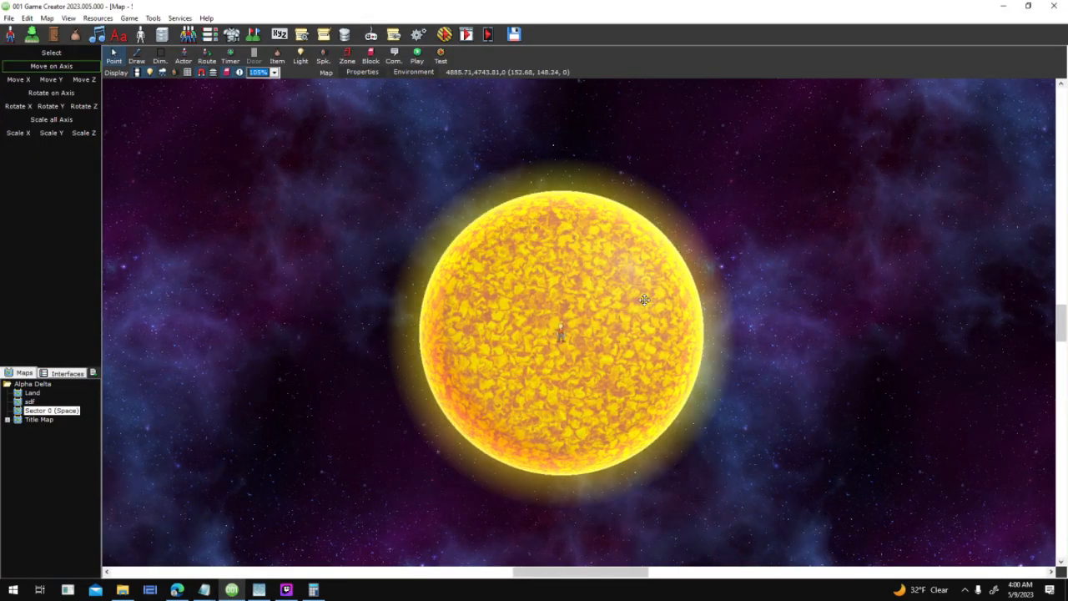
pyautogui.click(258, 590)
pyautogui.moveTo(294, 67); pyautogui.dragTo(273, 137)
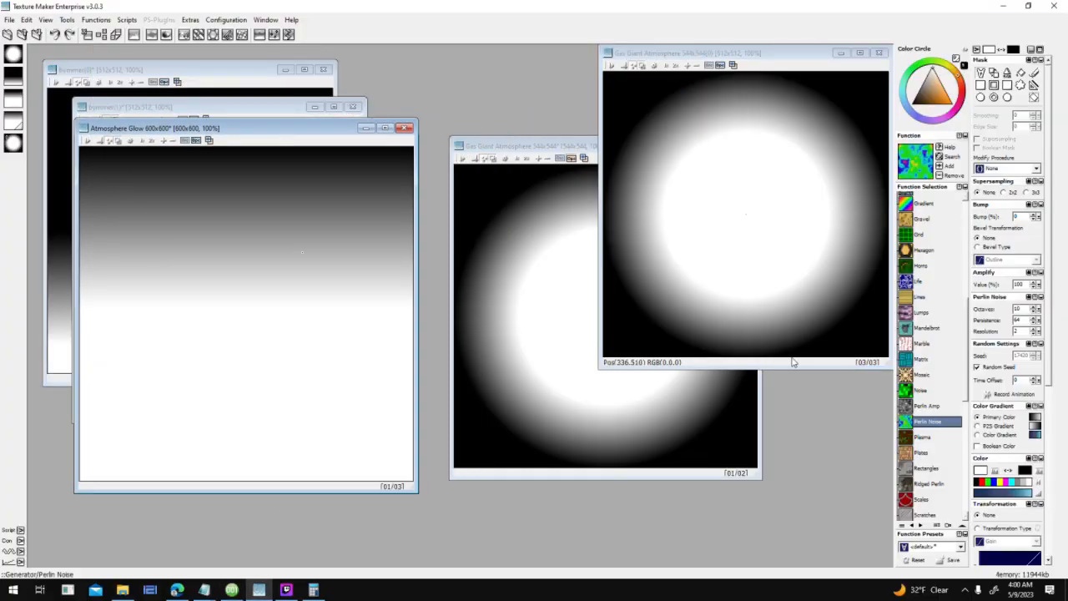
# Step: Review the Animation Recorder's function setup, input/output settings and time offset formula for Perlin Noise, and close it without recording
pyautogui.click(1027, 395)
pyautogui.click(479, 338)
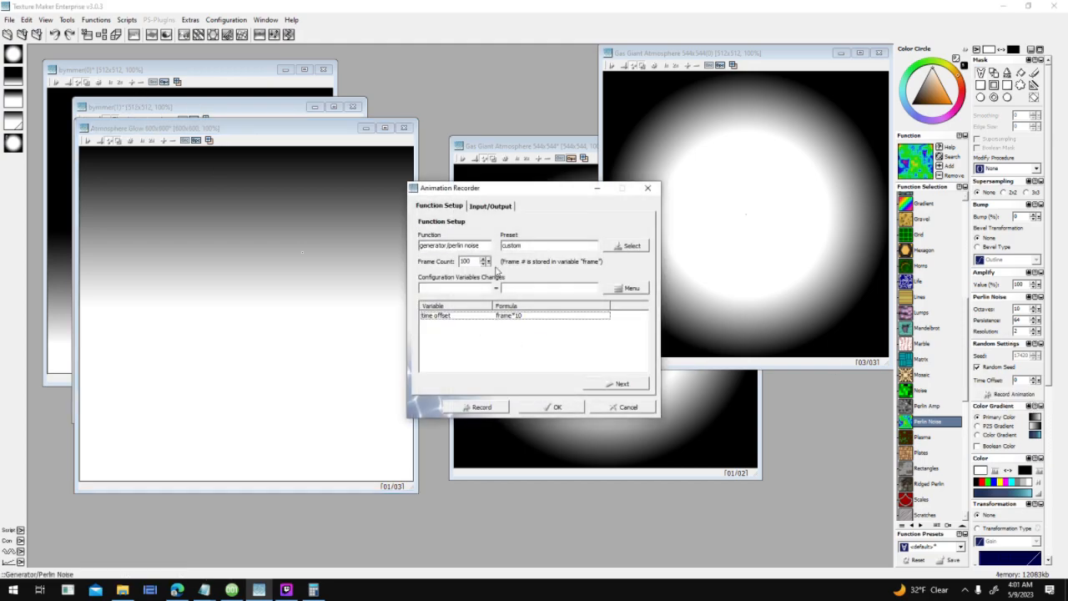
pyautogui.click(562, 289)
pyautogui.click(484, 209)
pyautogui.click(458, 207)
pyautogui.click(624, 406)
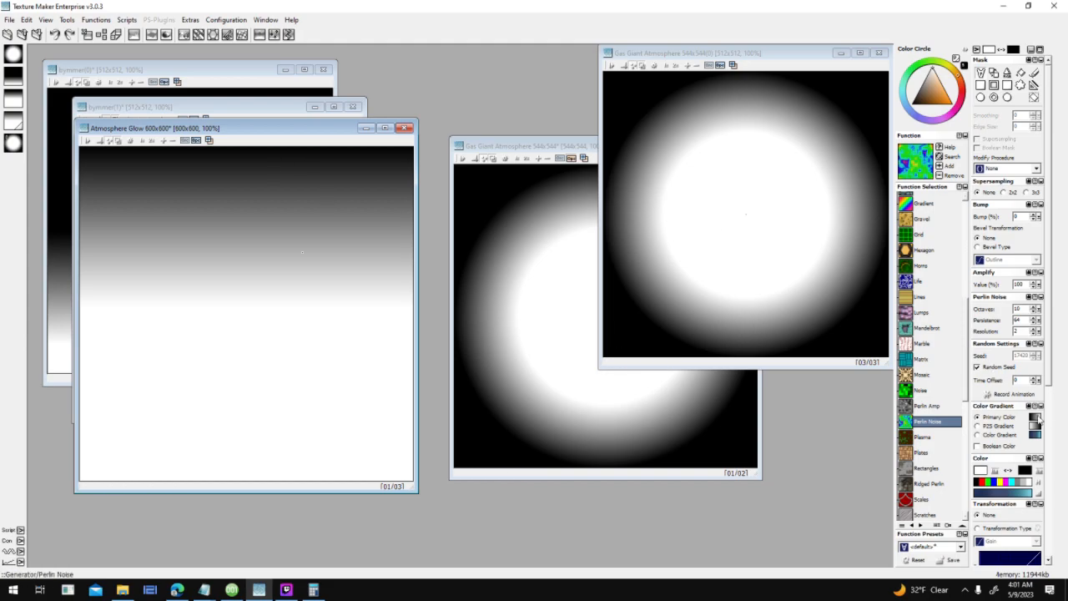
pyautogui.click(1018, 394)
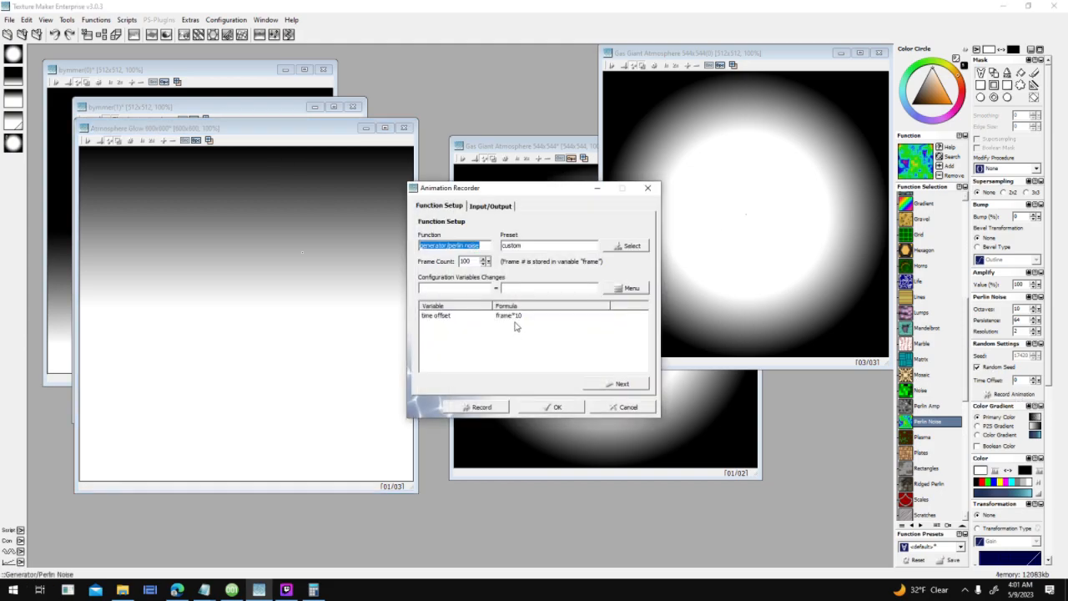
pyautogui.click(515, 323)
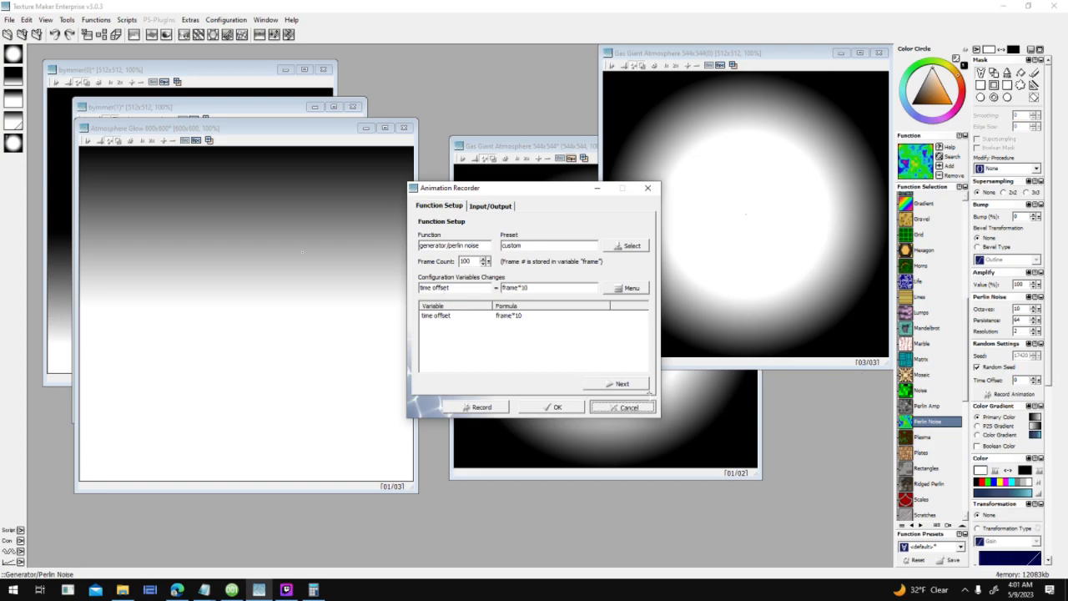
pyautogui.click(622, 407)
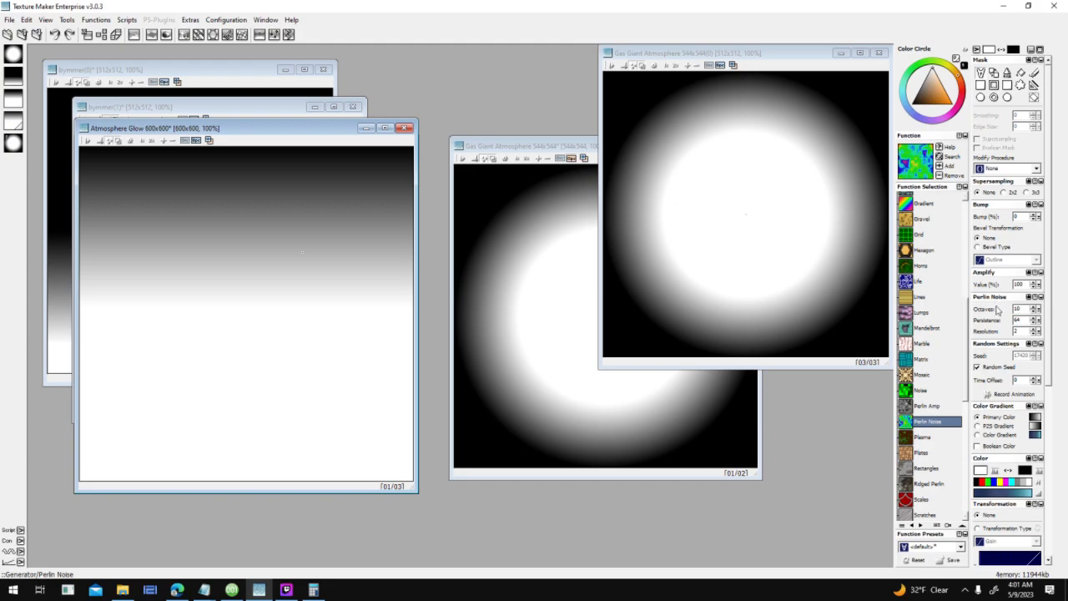
# Step: Turn off Random Seed for Perlin Noise, and check the Animation Recorder setup again without recording
pyautogui.click(990, 367)
pyautogui.click(1019, 397)
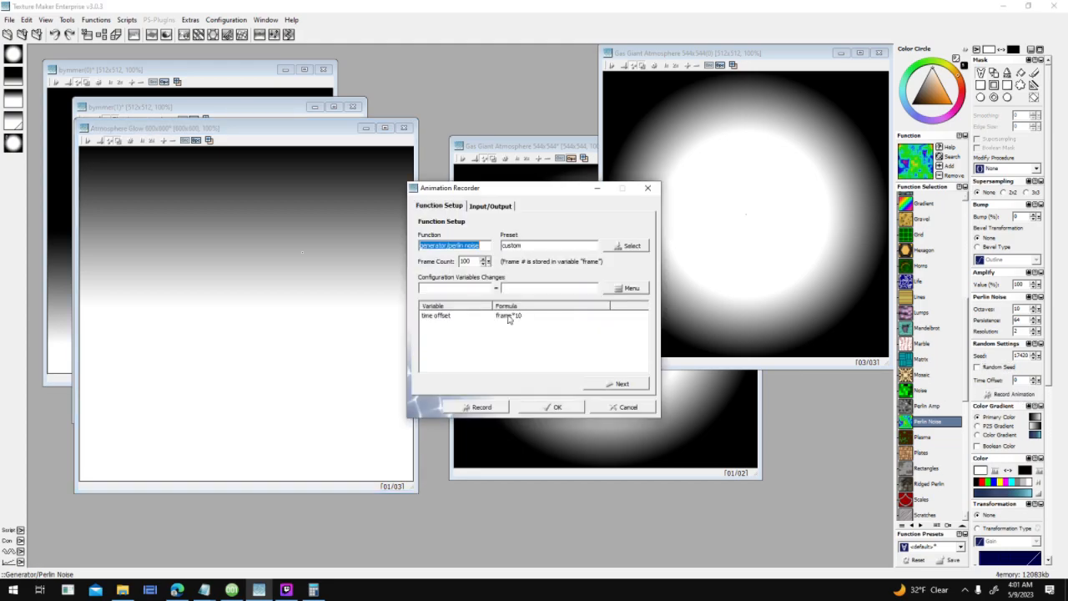
pyautogui.click(629, 408)
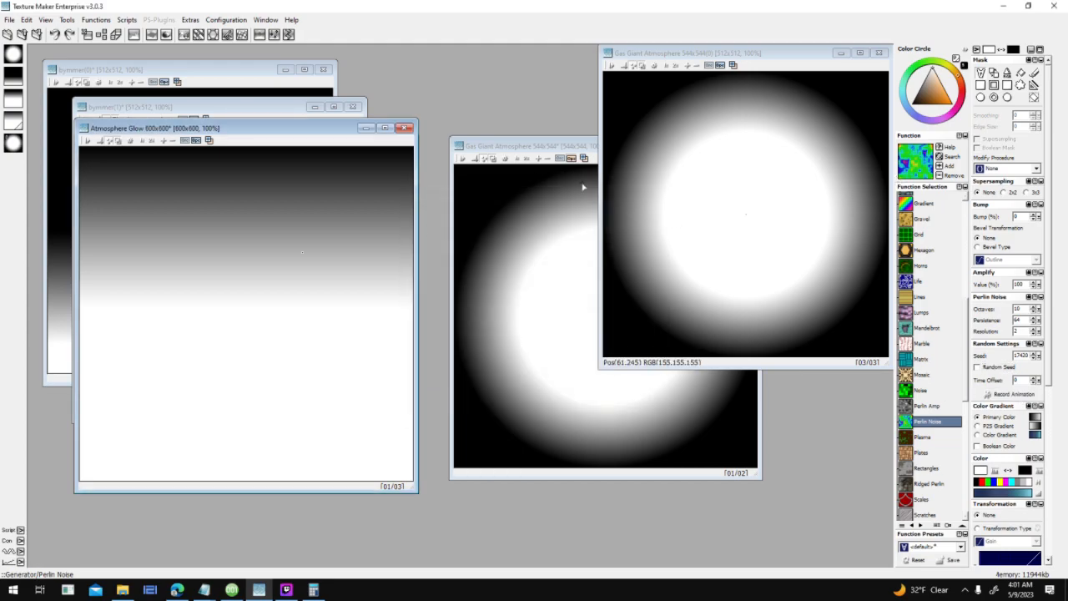
# Step: Reposition Atmosphere Glow 600x600, try Perlin Noise with the fixed seed over its gradient, and undo the noise
pyautogui.moveTo(325, 135); pyautogui.dragTo(343, 150)
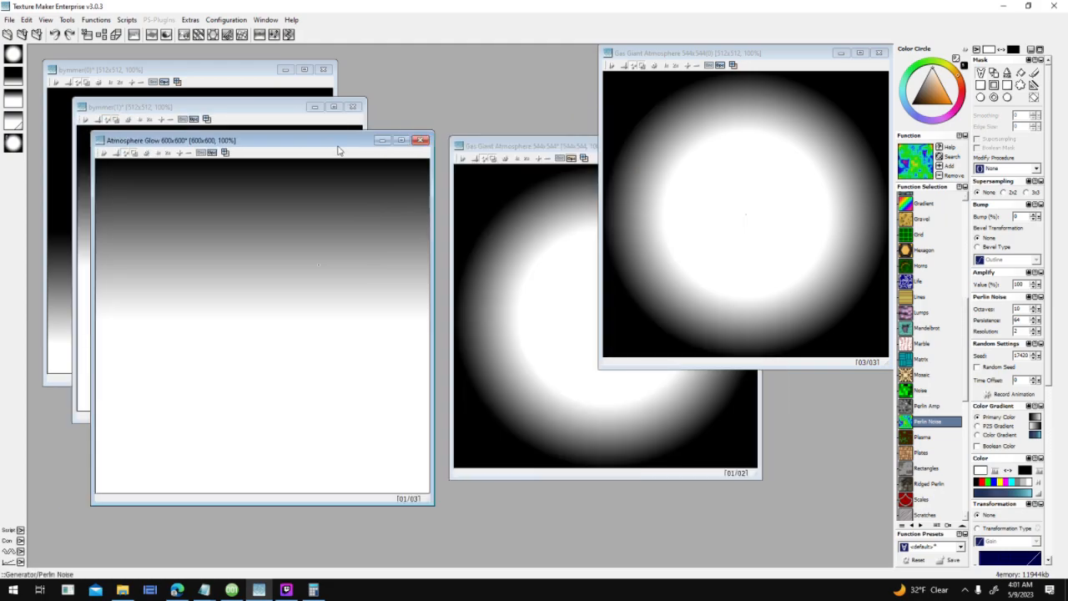
pyautogui.click(334, 200)
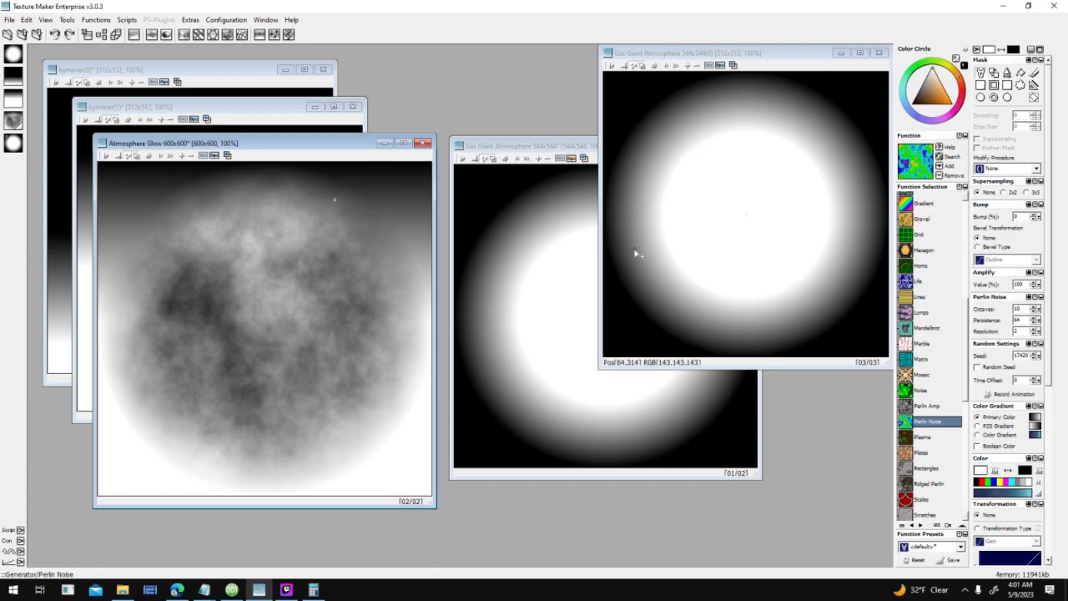
pyautogui.hotkey('ctrl', 'z')
# Step: Apply the To Circle function to the plain gradient of Atmosphere Glow 600x600
pyautogui.scroll(-5, 960, 502)
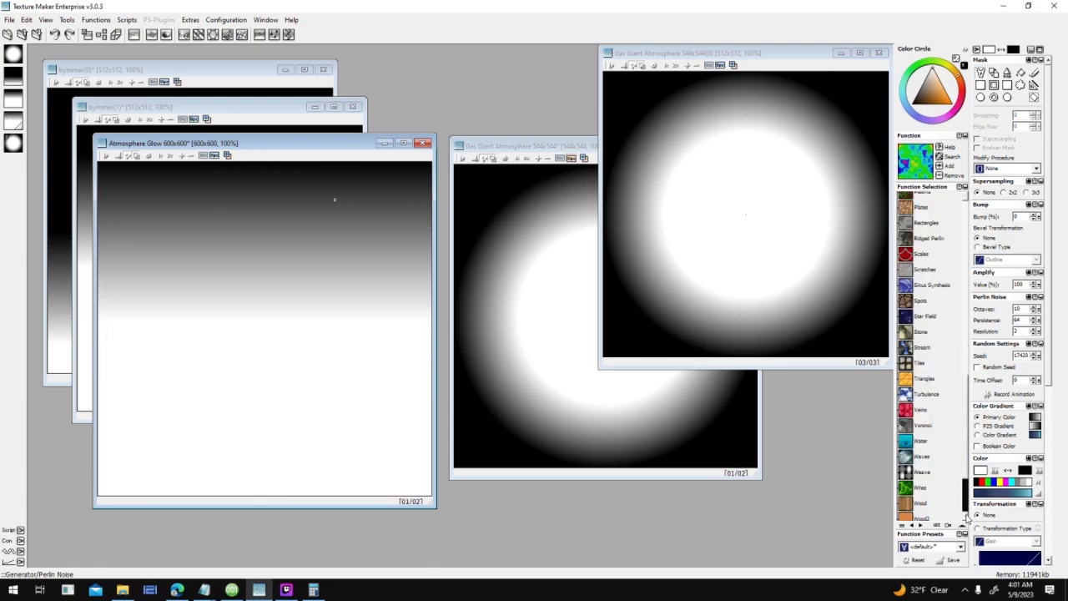
pyautogui.click(930, 511)
pyautogui.click(924, 494)
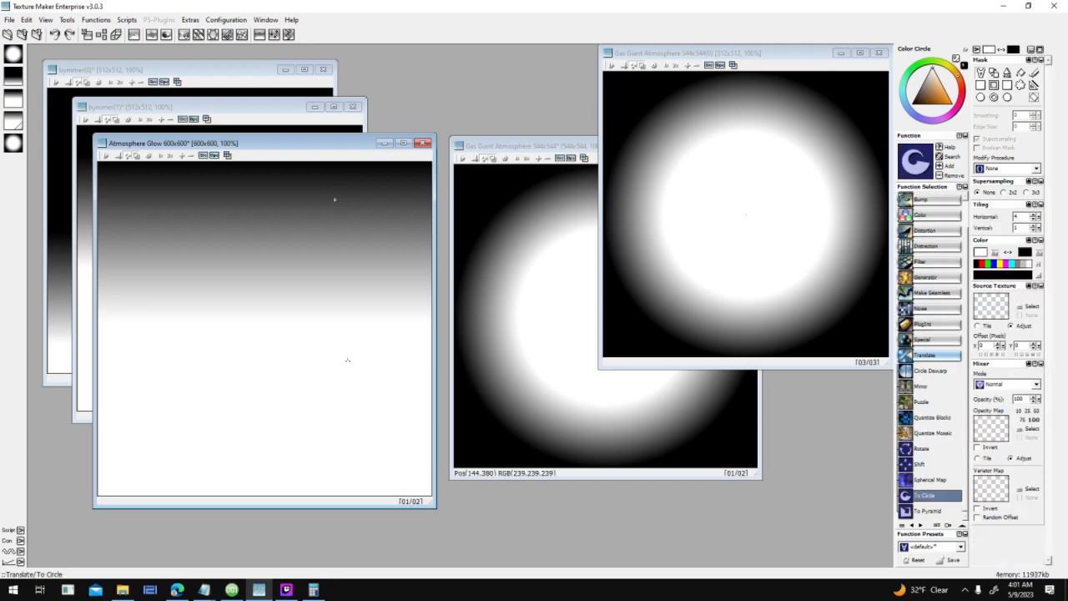
pyautogui.click(348, 360)
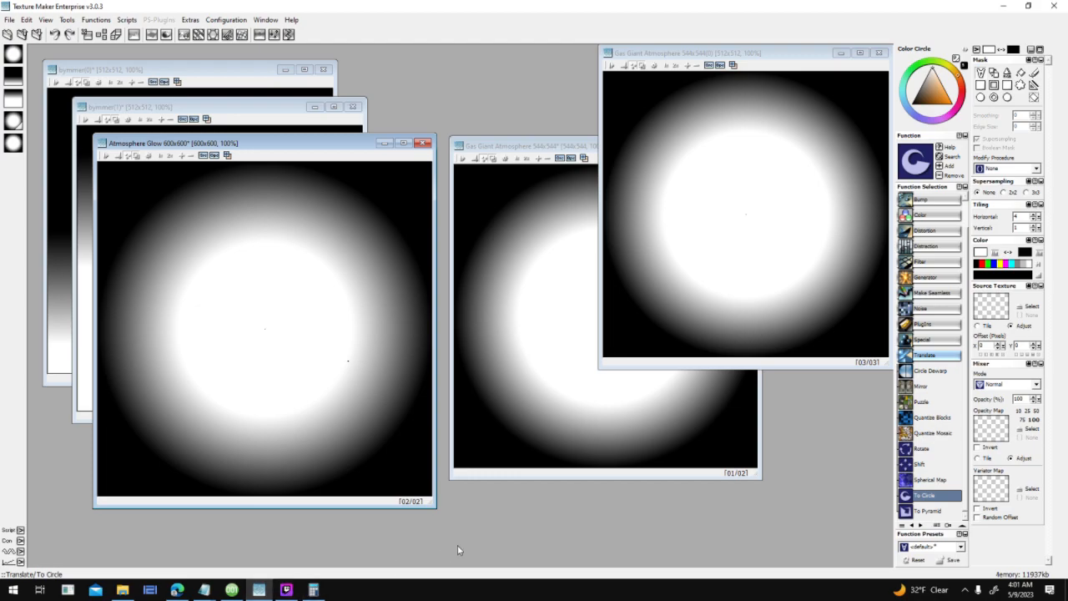
pyautogui.scroll(1, 932, 434)
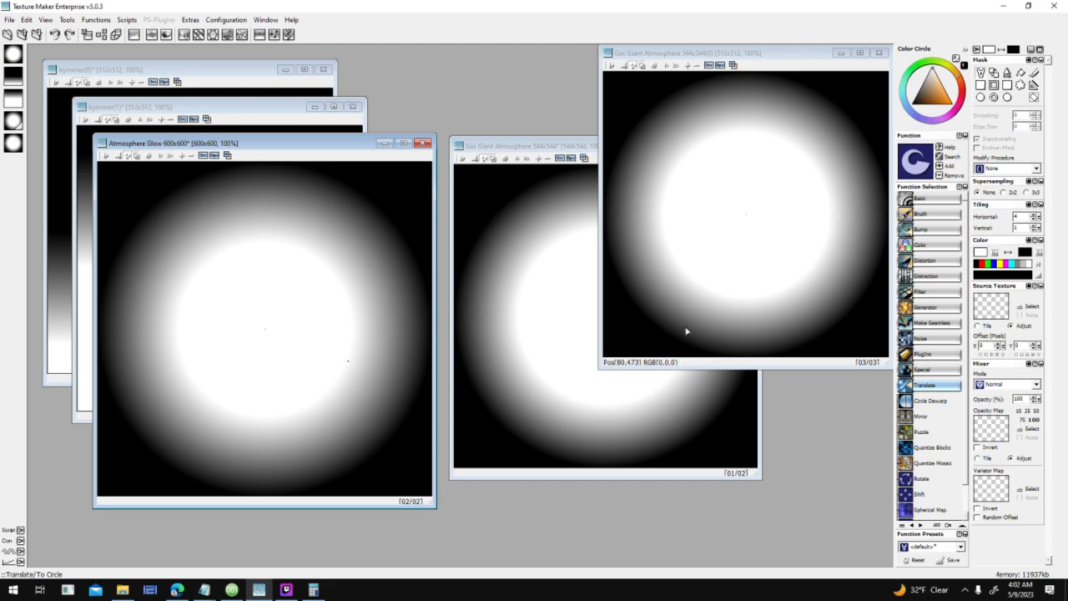
# Step: Try a white stroke with the Paint brush along the edge of the Gas Giant Atmosphere 544x544(0) glow, and undo it
pyautogui.click(953, 308)
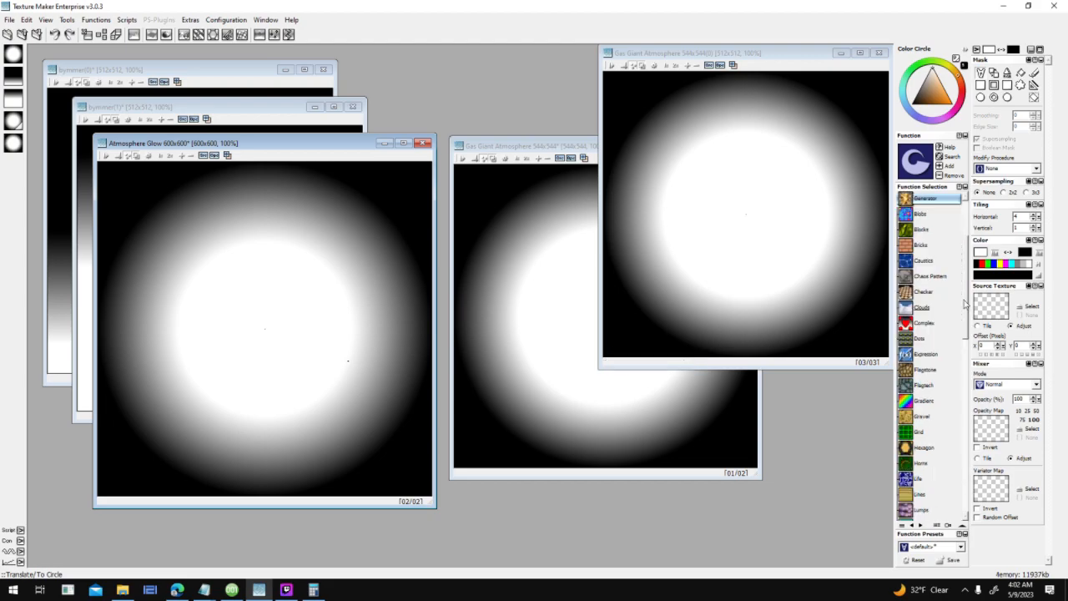
pyautogui.moveTo(969, 307); pyautogui.dragTo(958, 482)
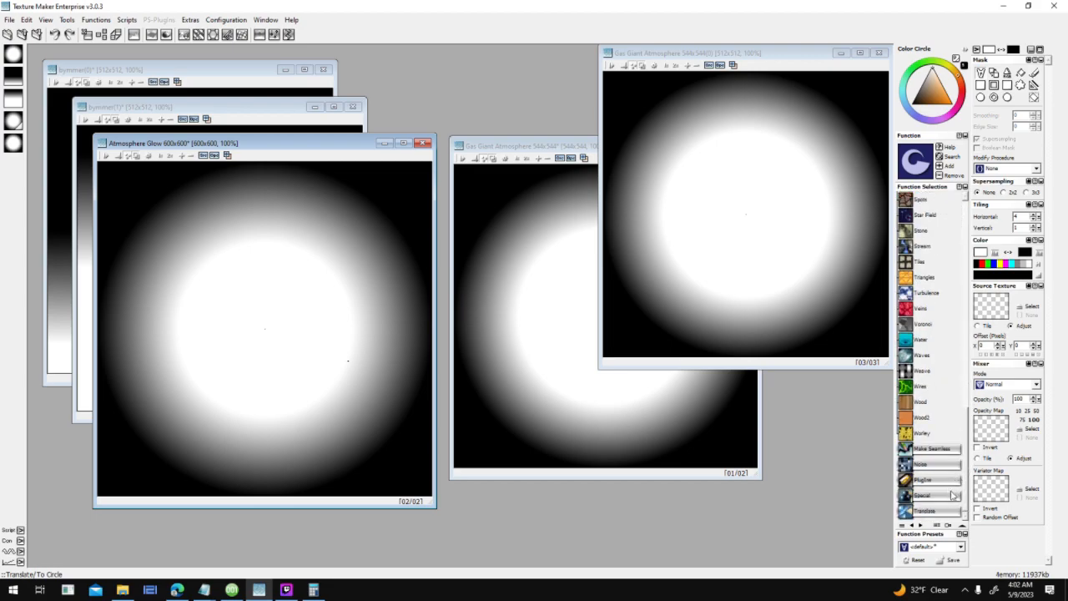
pyautogui.click(954, 495)
pyautogui.click(956, 373)
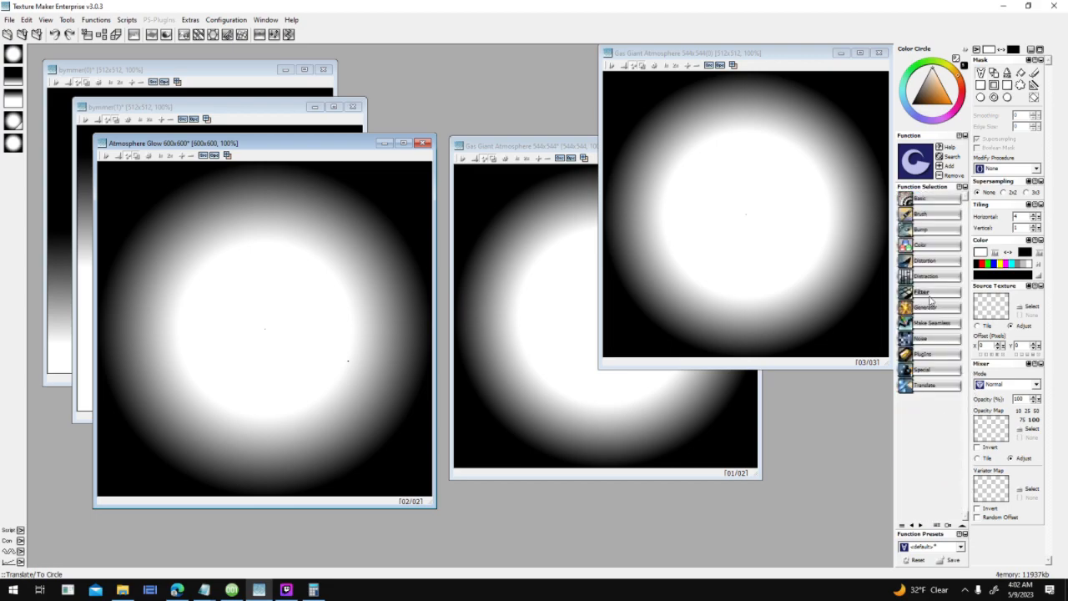
pyautogui.click(948, 216)
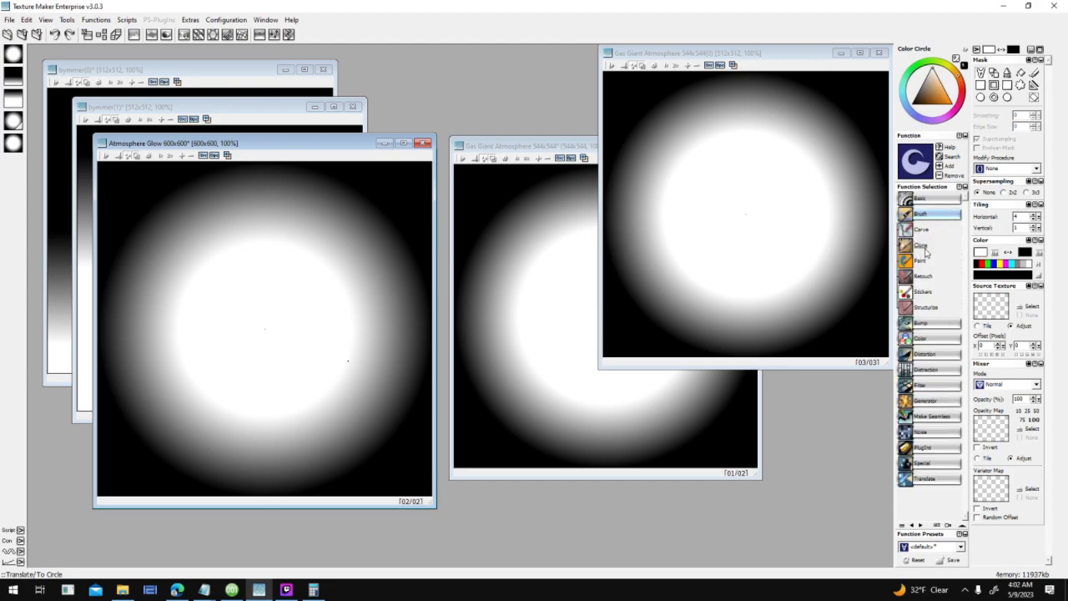
pyautogui.click(842, 356)
pyautogui.click(874, 314)
pyautogui.hotkey('ctrl', 'z')
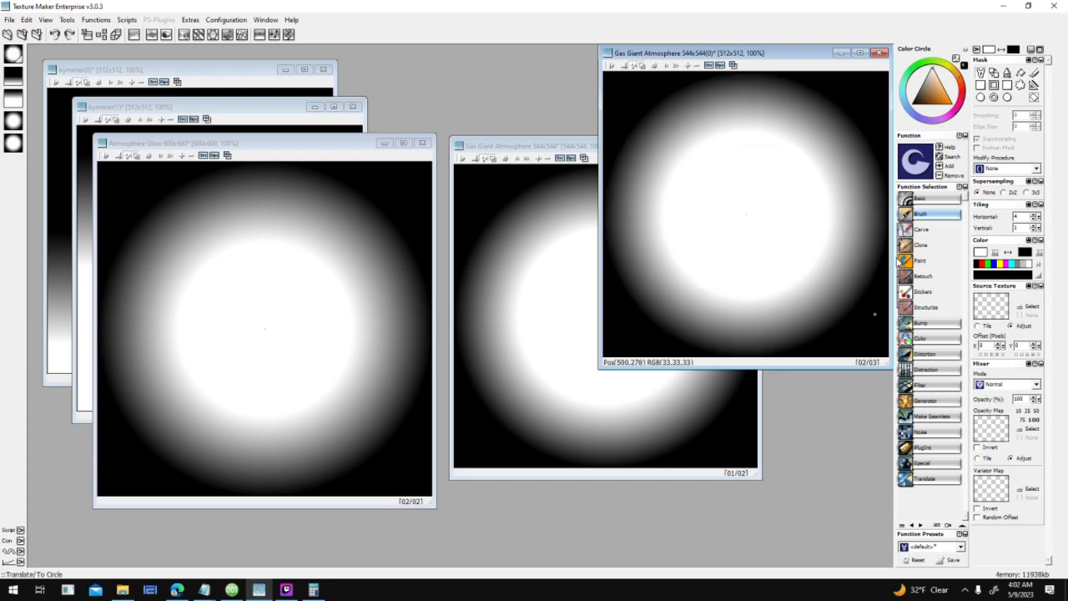
pyautogui.click(921, 261)
pyautogui.moveTo(847, 310)
pyautogui.mouseDown()
pyautogui.moveTo(775, 307)
pyautogui.moveTo(838, 248)
pyautogui.mouseUp()
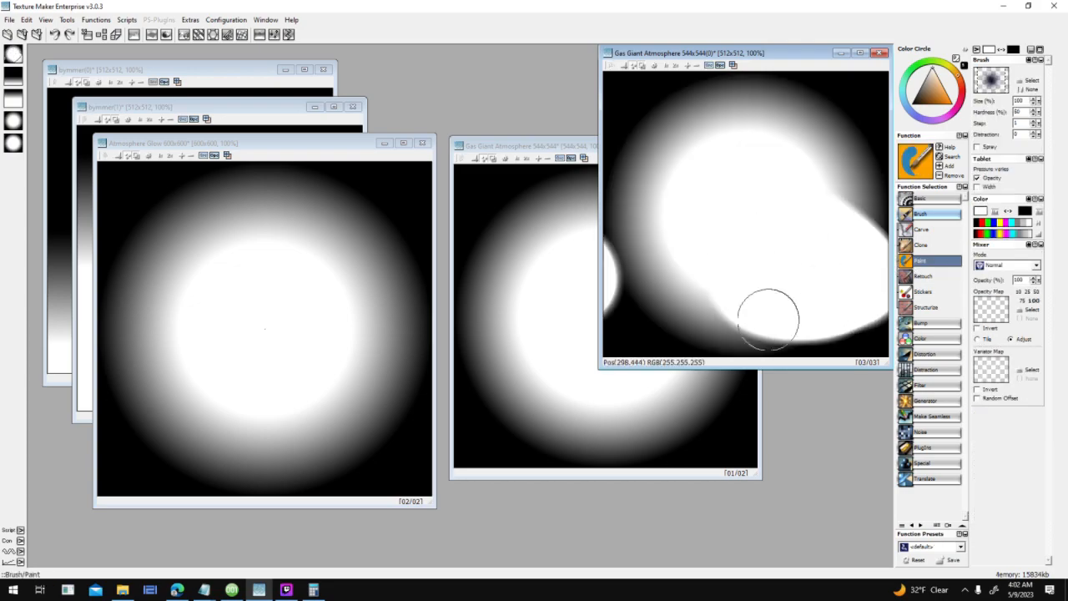
pyautogui.hotkey('ctrl', 'z')
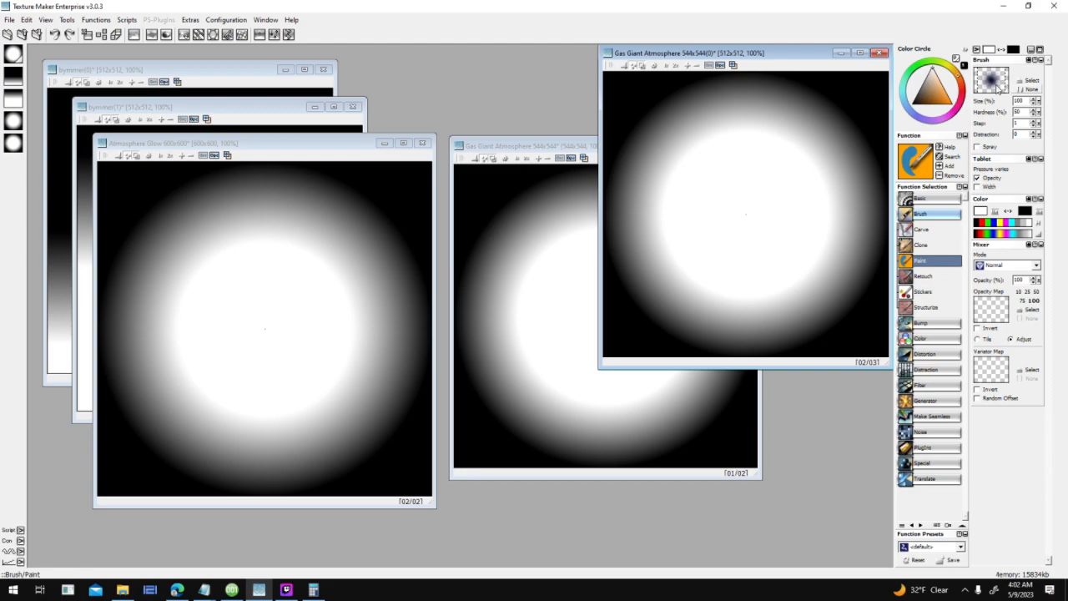
# Step: Choose the Oval_20 shape for the Paint brush
pyautogui.click(1030, 81)
pyautogui.scroll(-5, 718, 274)
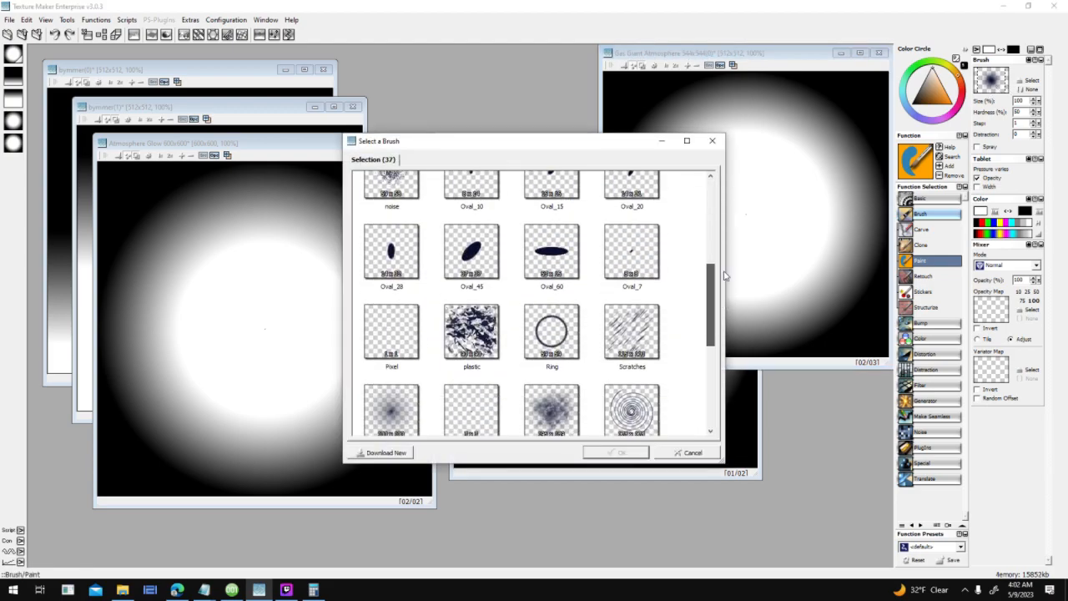
pyautogui.scroll(1, 665, 274)
pyautogui.click(641, 271)
pyautogui.click(607, 455)
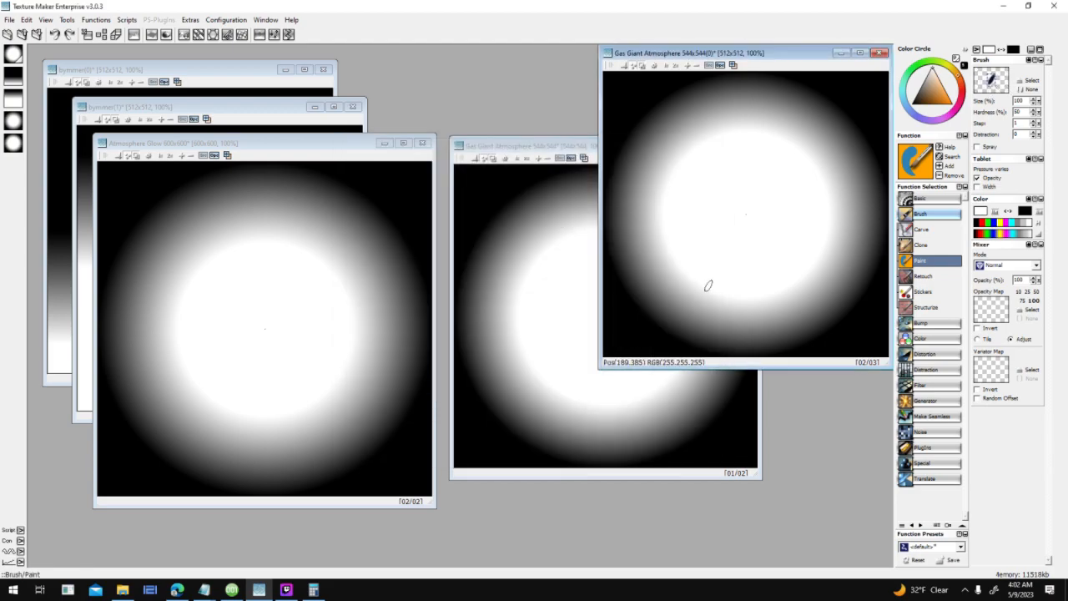
# Step: Try painting diagonal white streaks outward from the Gas Giant Atmosphere 544x544(0) glow with the oval brush, and undo them
pyautogui.moveTo(679, 301); pyautogui.dragTo(641, 330)
pyautogui.hotkey('ctrl', 'z')
pyautogui.moveTo(669, 288)
pyautogui.mouseDown()
pyautogui.moveTo(646, 311)
pyautogui.moveTo(698, 277)
pyautogui.moveTo(639, 319)
pyautogui.mouseUp()
pyautogui.moveTo(809, 155); pyautogui.dragTo(876, 107)
pyautogui.hotkey('ctrl', 'z')
pyautogui.hotkey('ctrl', 'z')
pyautogui.hotkey('ctrl', 'z')
pyautogui.moveTo(801, 147); pyautogui.dragTo(849, 89)
pyautogui.hotkey('ctrl', 'z')
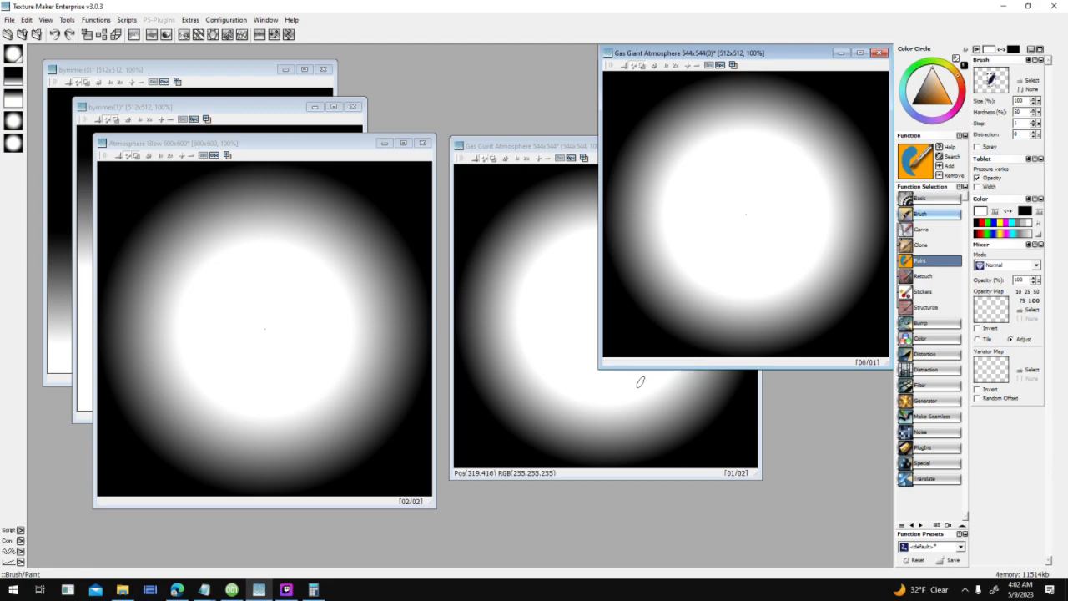
pyautogui.moveTo(820, 129)
pyautogui.mouseDown()
pyautogui.moveTo(833, 106)
pyautogui.moveTo(812, 139)
pyautogui.mouseUp()
pyautogui.hotkey('ctrl', 'z')
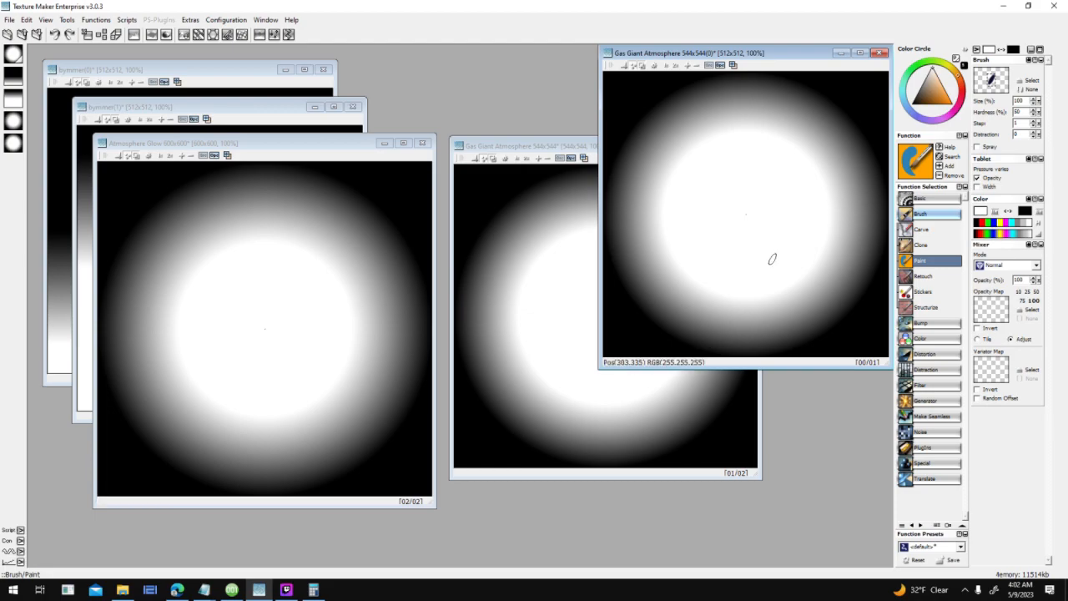
# Step: Set the Paint brush shape to Gauss_100 and move Gas Giant Atmosphere 544x544(0) over the larger Gas Giant texture
pyautogui.click(985, 88)
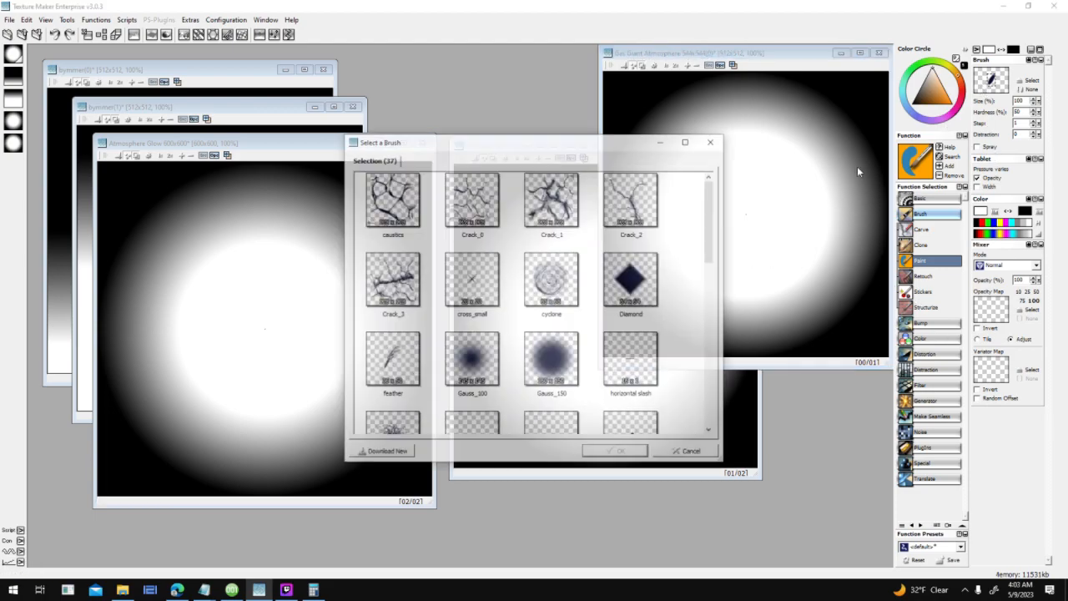
pyautogui.click(488, 355)
pyautogui.click(615, 452)
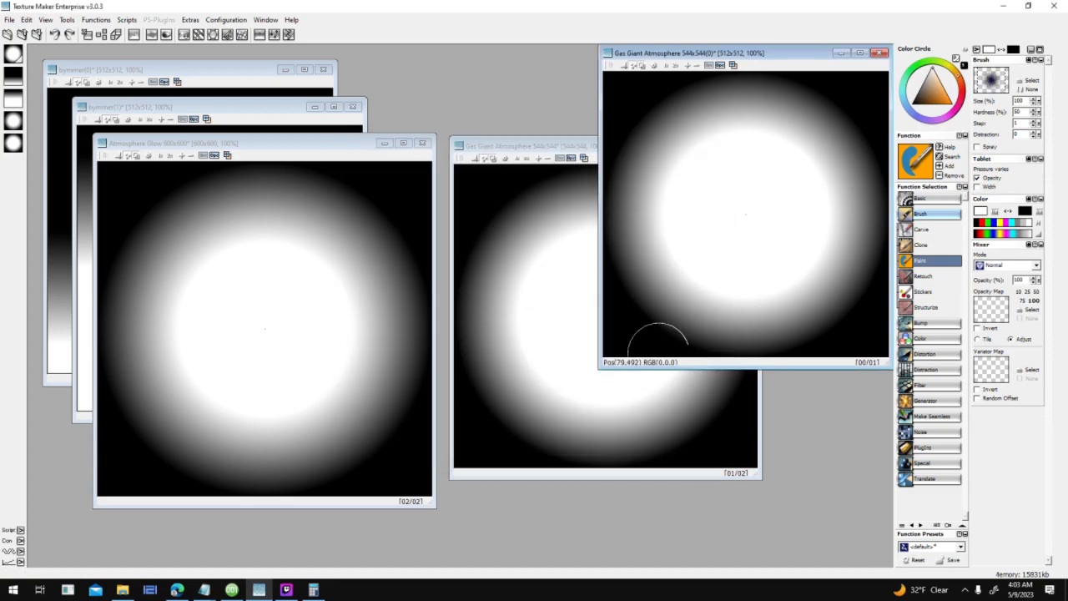
pyautogui.moveTo(675, 54); pyautogui.dragTo(534, 167)
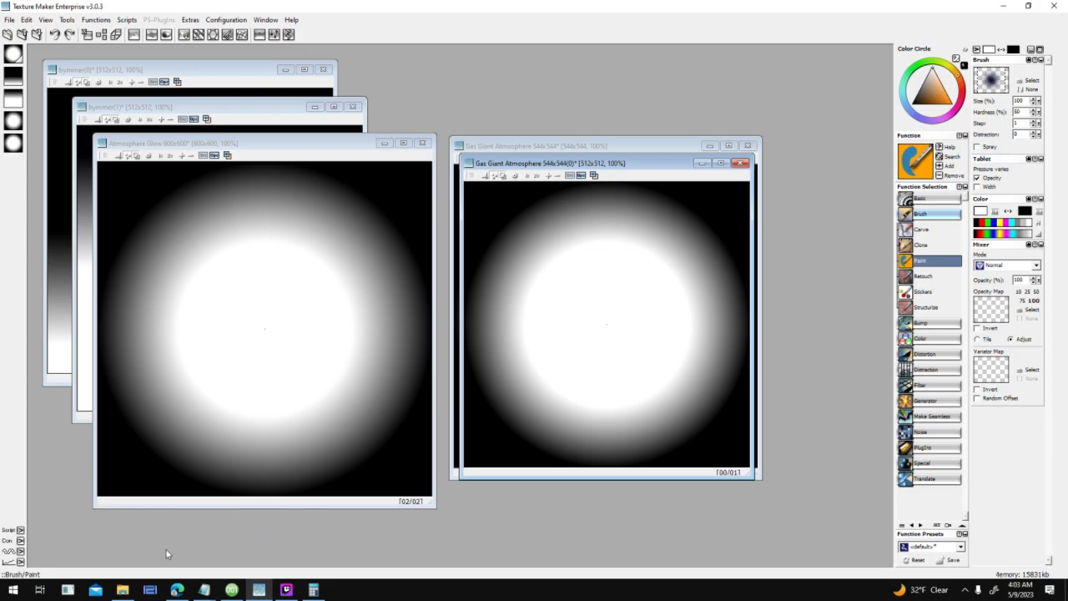
# Step: View the Screaming Brain Studios About page in the browser, look at Yellow Giant in 001 Game Creator, and return to Texture Maker
pyautogui.click(177, 590)
pyautogui.click(128, 6)
pyautogui.click(672, 221)
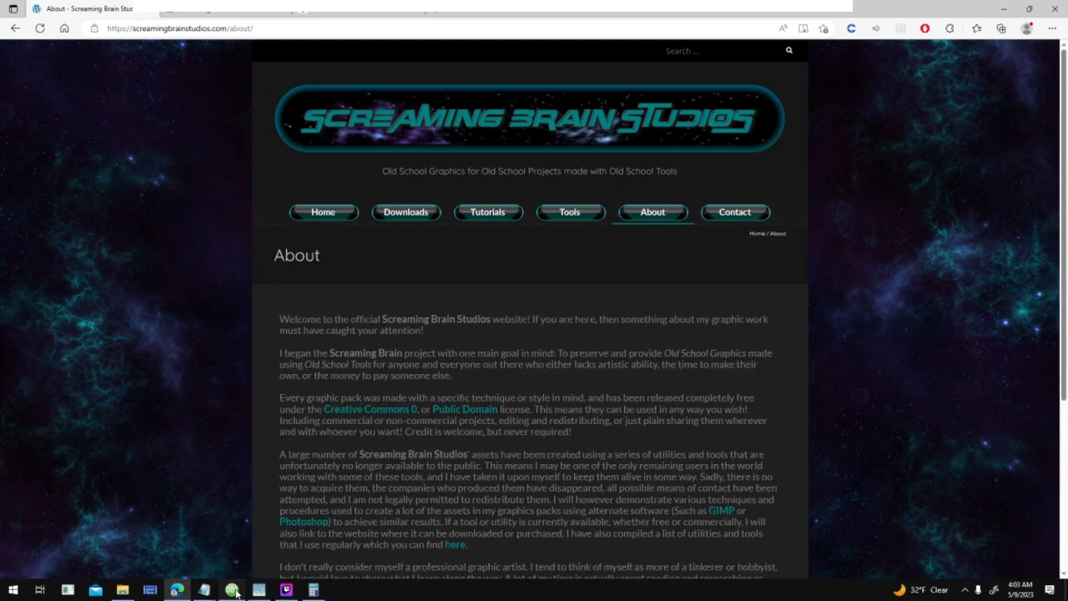
pyautogui.click(235, 591)
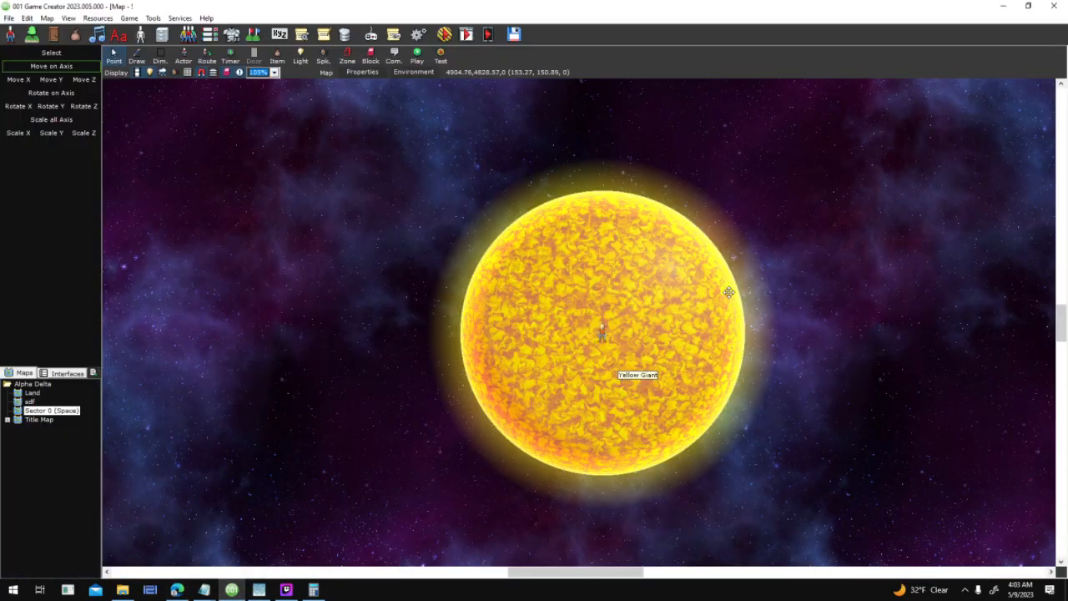
pyautogui.click(259, 590)
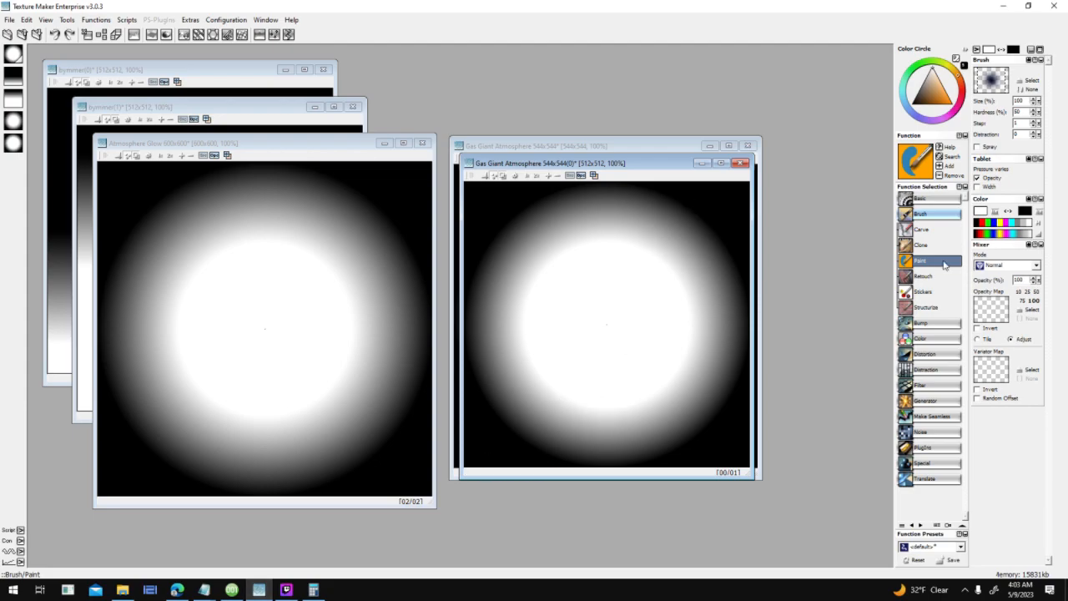
# Step: Spread out the Atmosphere Glow 600x600 texture and both Gas Giant Atmosphere textures across the workspace
pyautogui.click(926, 323)
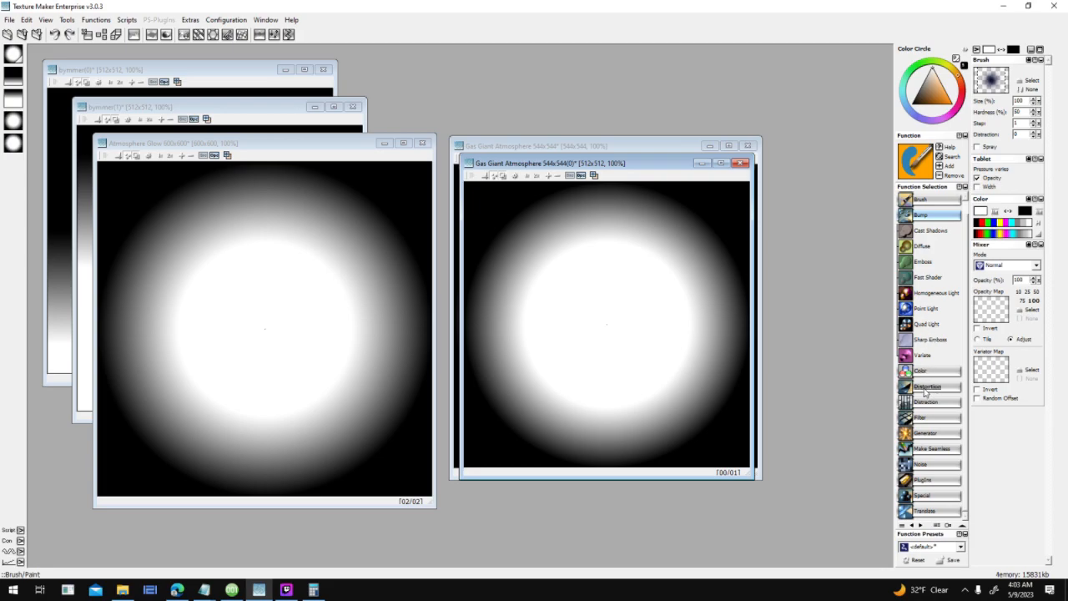
pyautogui.moveTo(299, 146); pyautogui.dragTo(288, 183)
pyautogui.moveTo(535, 140); pyautogui.dragTo(405, 66)
pyautogui.moveTo(661, 157); pyautogui.dragTo(740, 100)
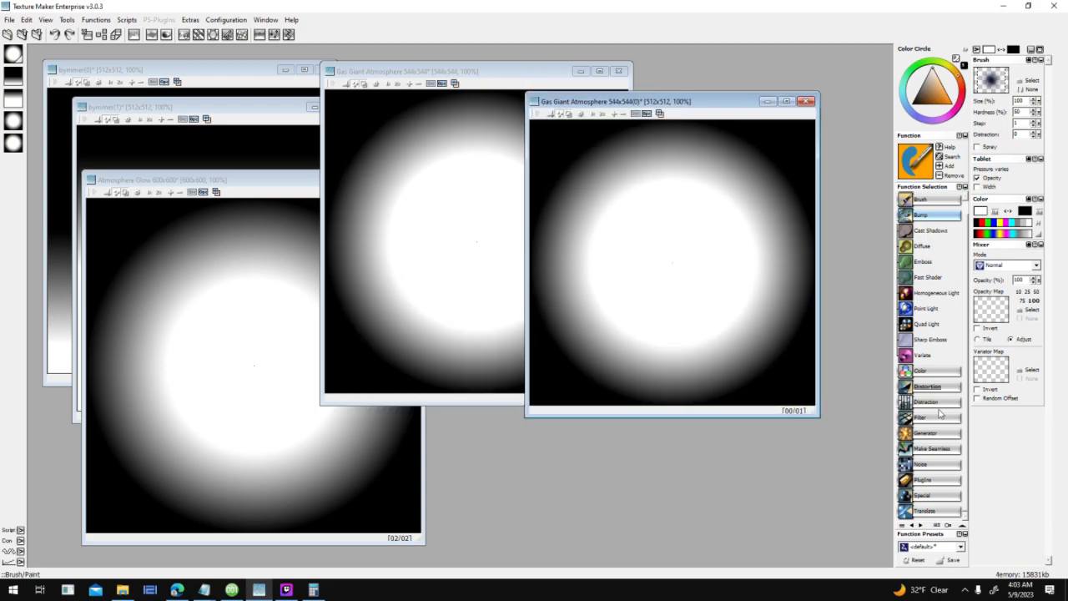
# Step: Examine the functions offered in the Make Seamless, Translate, Special and PlugIns categories
pyautogui.click(930, 403)
pyautogui.click(938, 417)
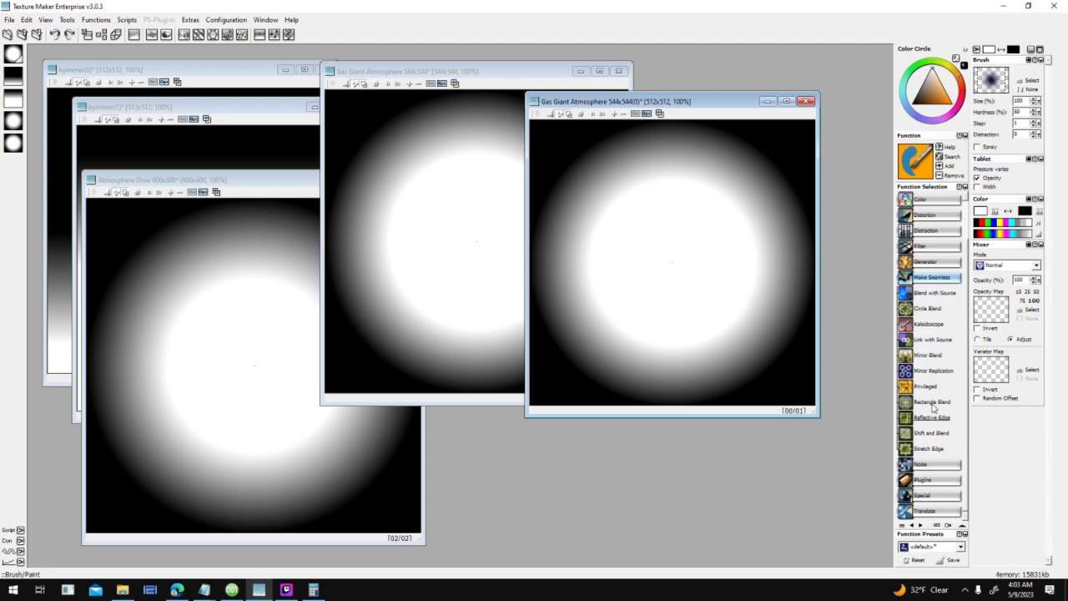
pyautogui.click(943, 279)
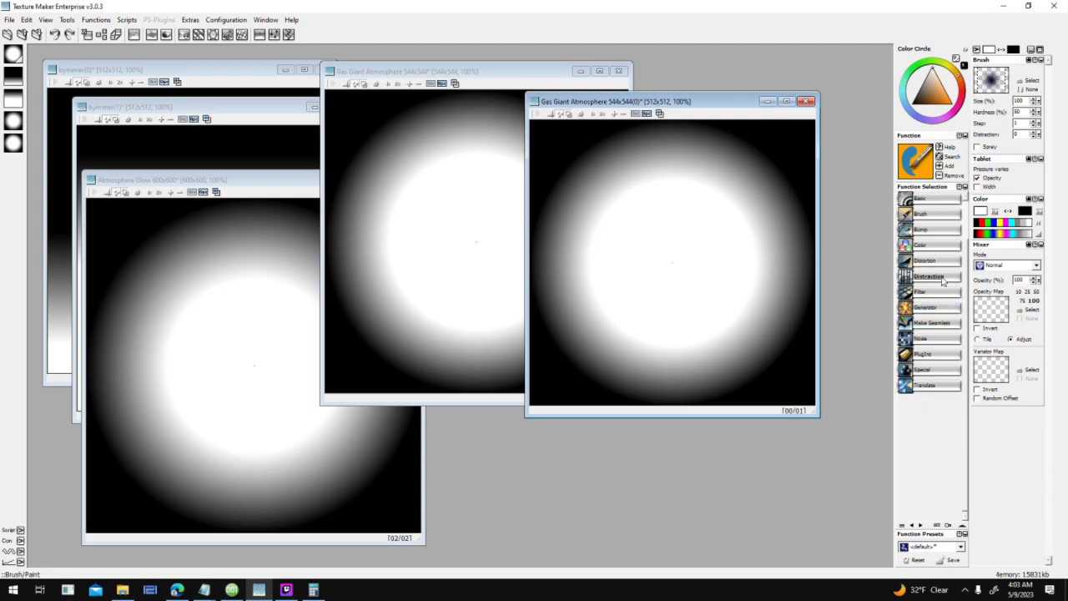
pyautogui.click(919, 389)
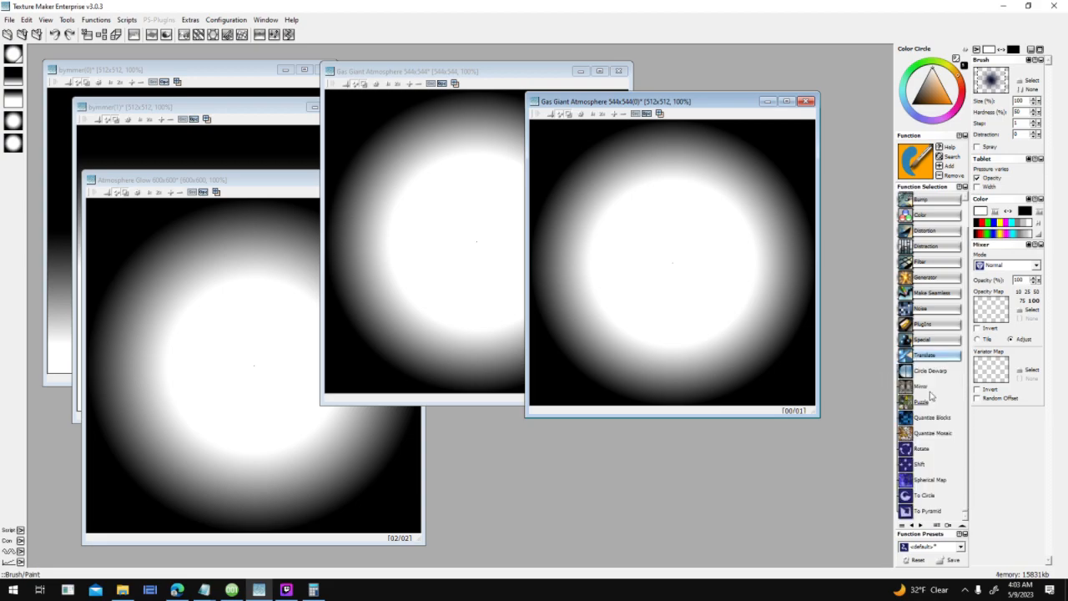
pyautogui.click(947, 342)
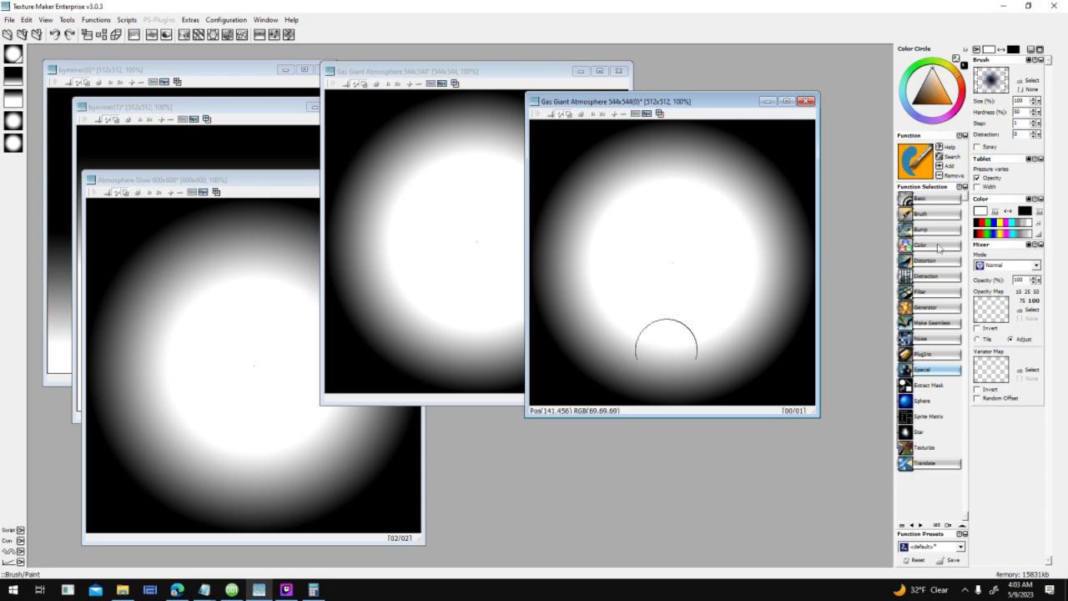
pyautogui.click(935, 355)
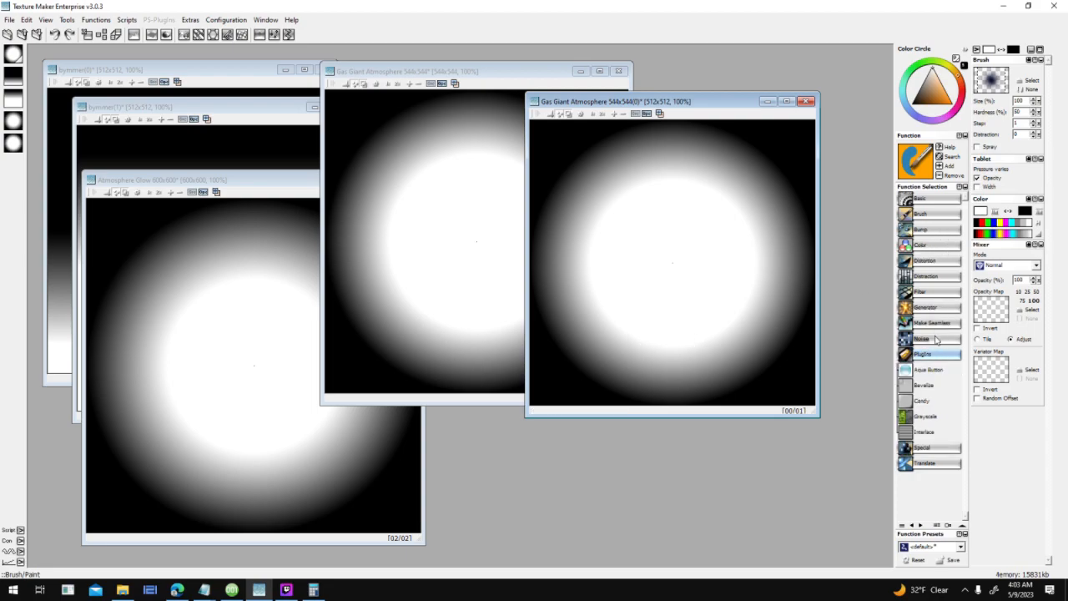
pyautogui.click(948, 324)
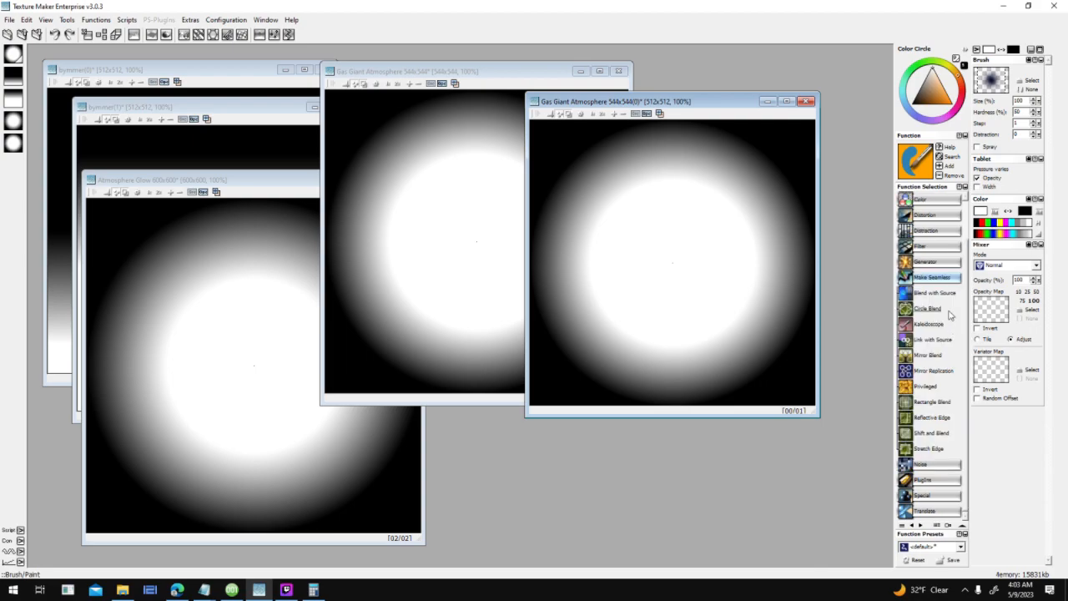
# Step: Try the Noise generator with the Pixels and Fine Noise presets on Gas Giant Atmosphere 544x544(0), and undo the noise
pyautogui.click(939, 264)
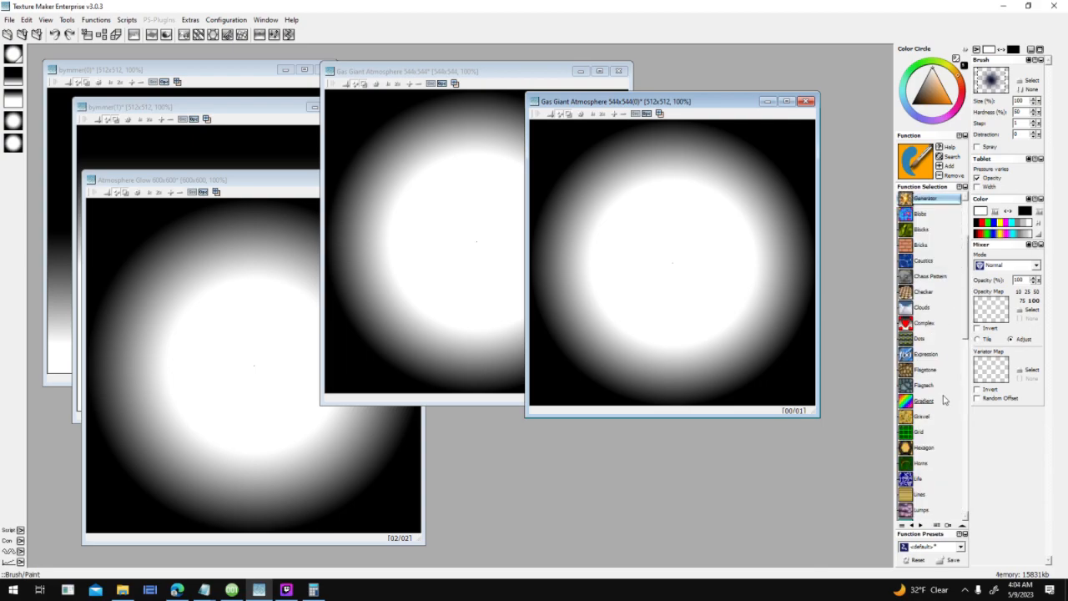
pyautogui.scroll(-5, 943, 398)
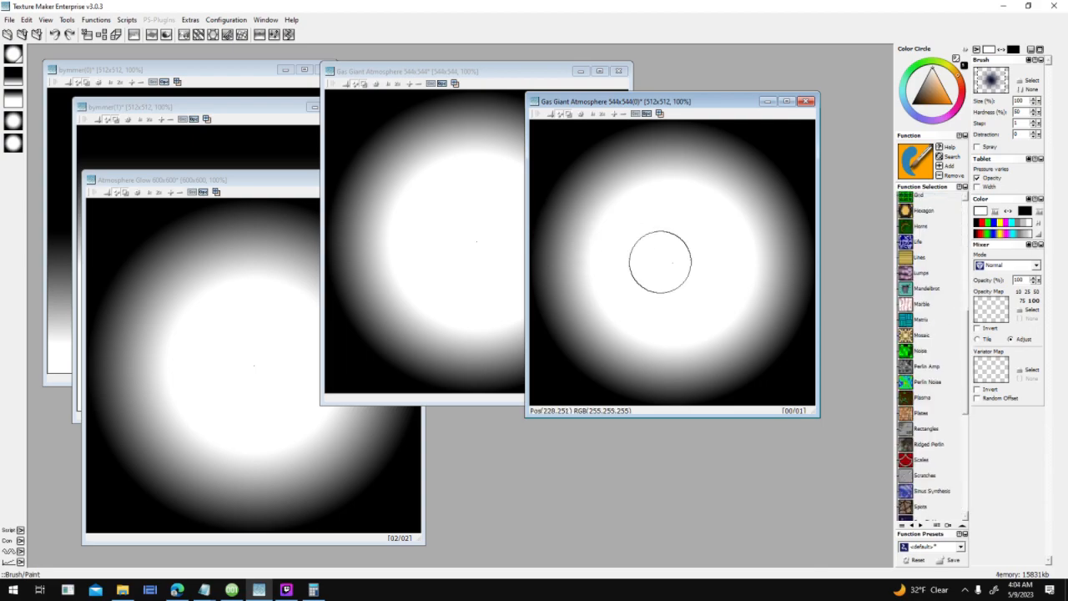
pyautogui.doubleClick(922, 351)
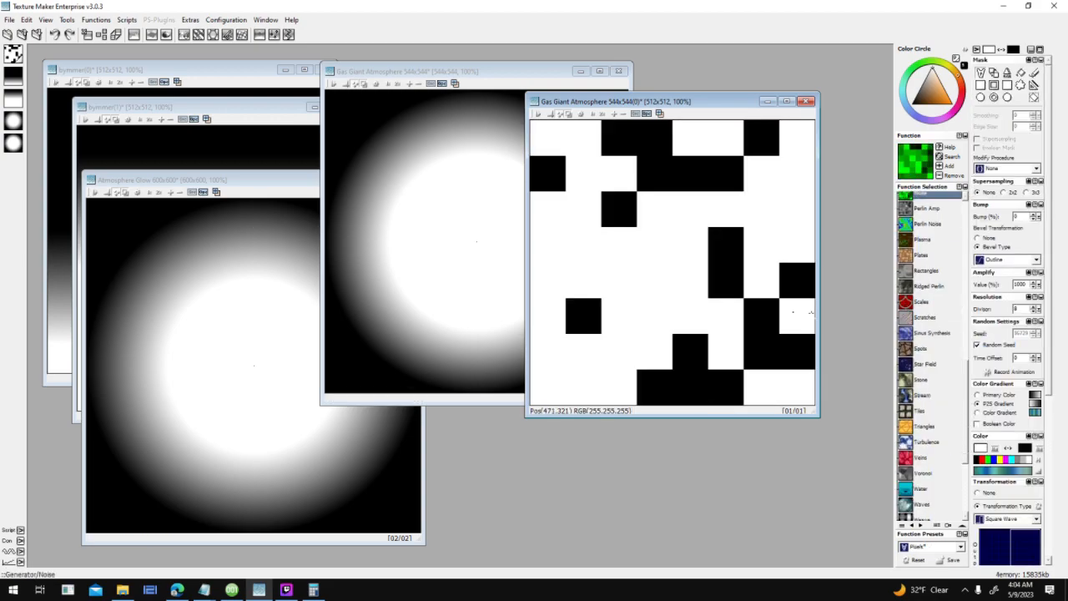
pyautogui.click(960, 548)
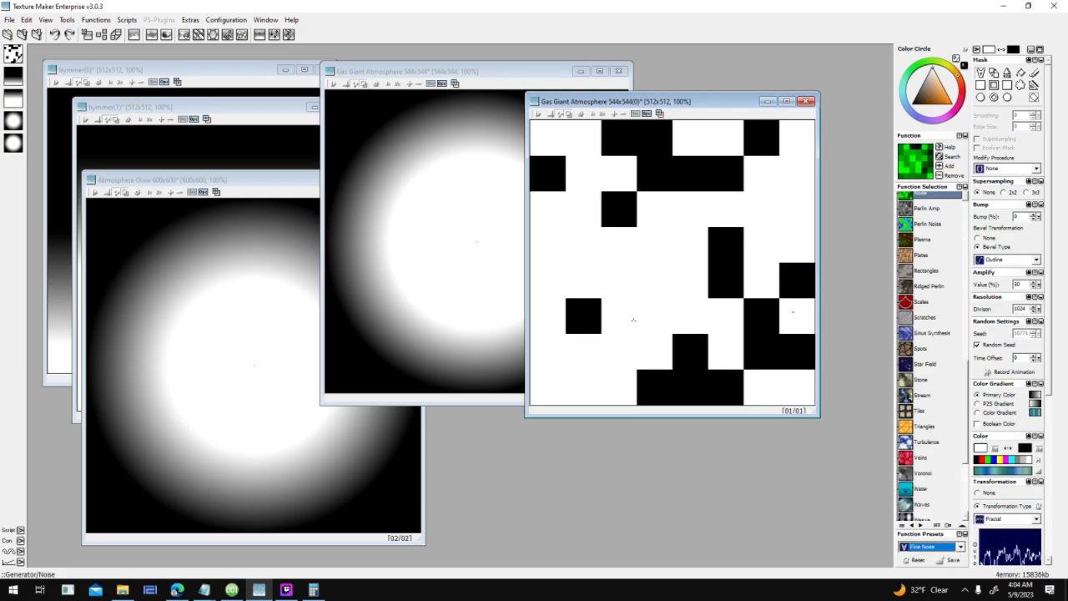
pyautogui.click(924, 522)
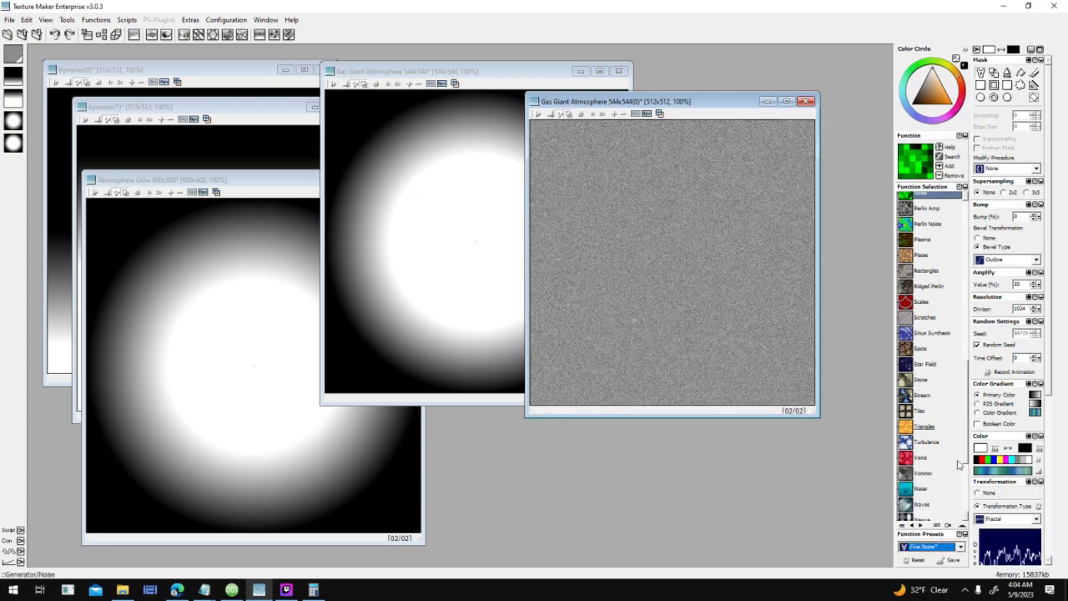
pyautogui.hotkey('ctrl', 'z')
pyautogui.click(946, 548)
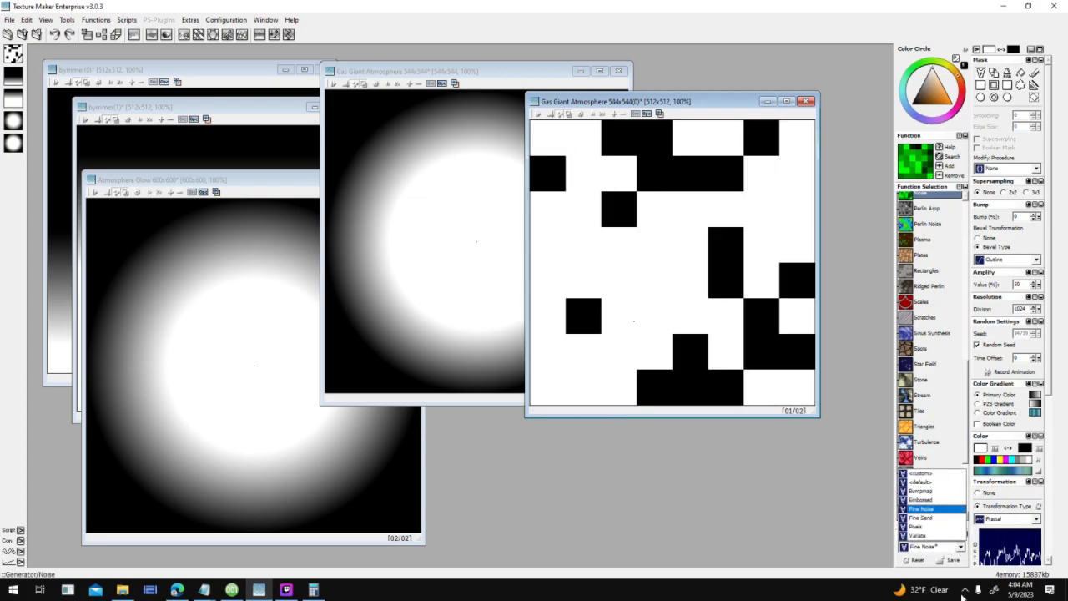
pyautogui.click(922, 509)
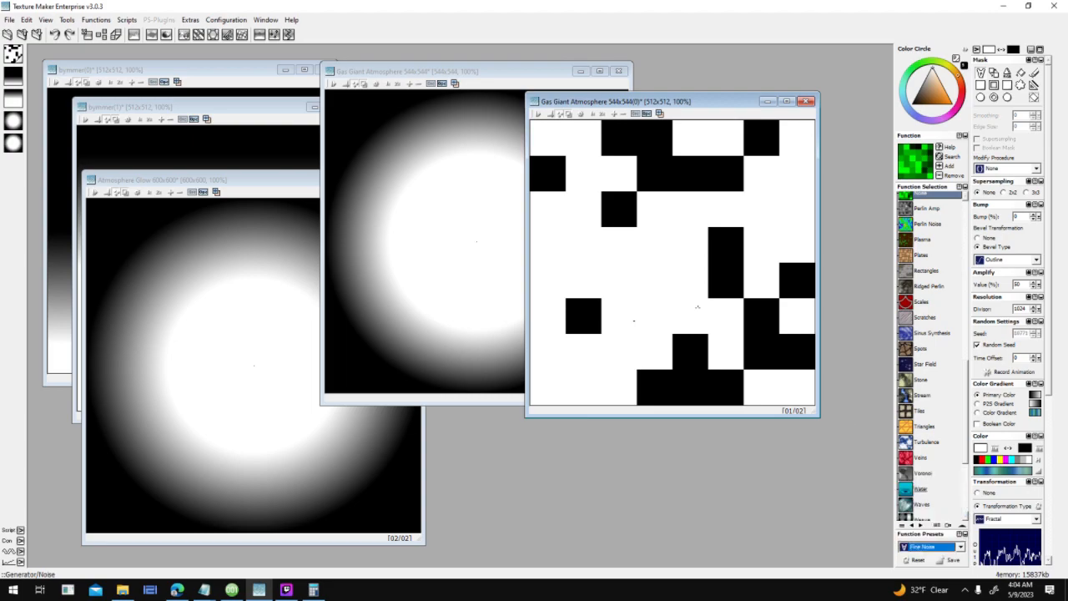
pyautogui.hotkey('ctrl', 'z')
pyautogui.hotkey('ctrl', 'z')
# Step: Choose the Voronoi generator and move the Gas Giant Atmosphere 544x544 texture away from the other textures
pyautogui.click(502, 79)
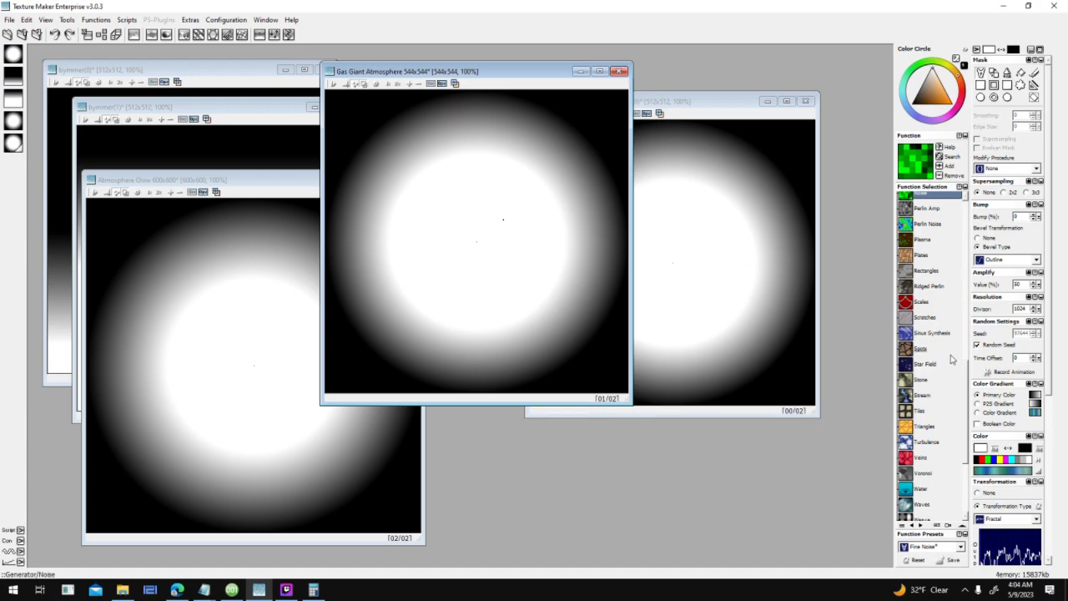
pyautogui.scroll(-5, 943, 401)
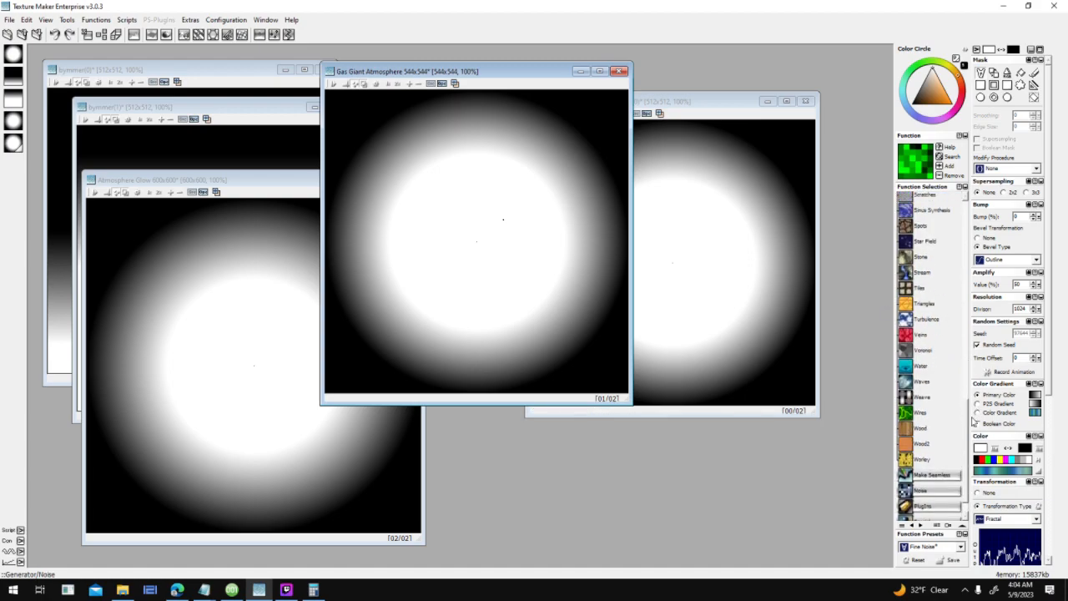
pyautogui.click(917, 324)
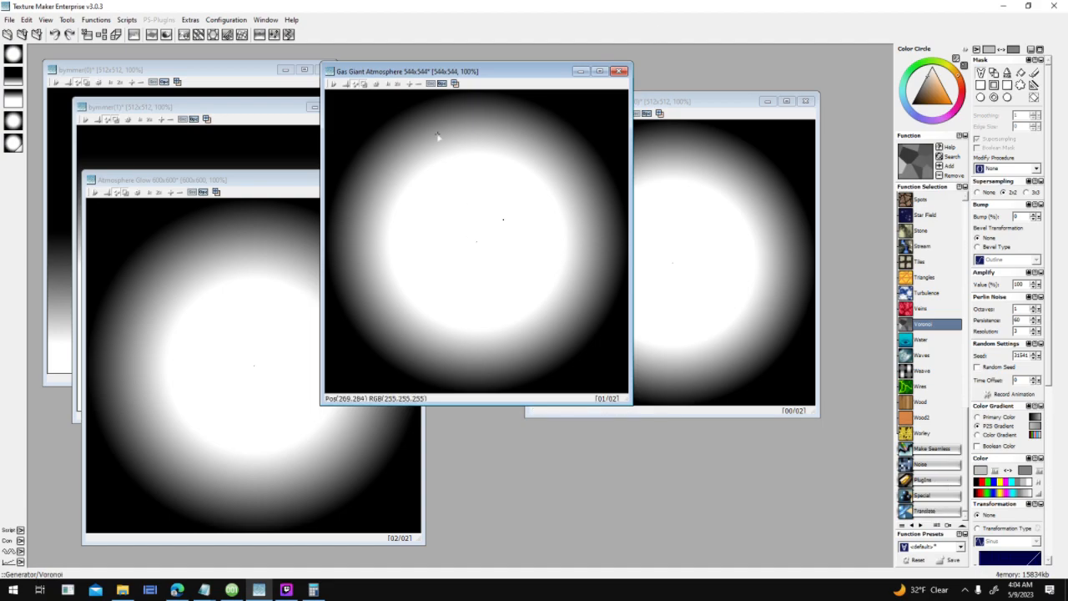
pyautogui.moveTo(476, 71); pyautogui.dragTo(695, 144)
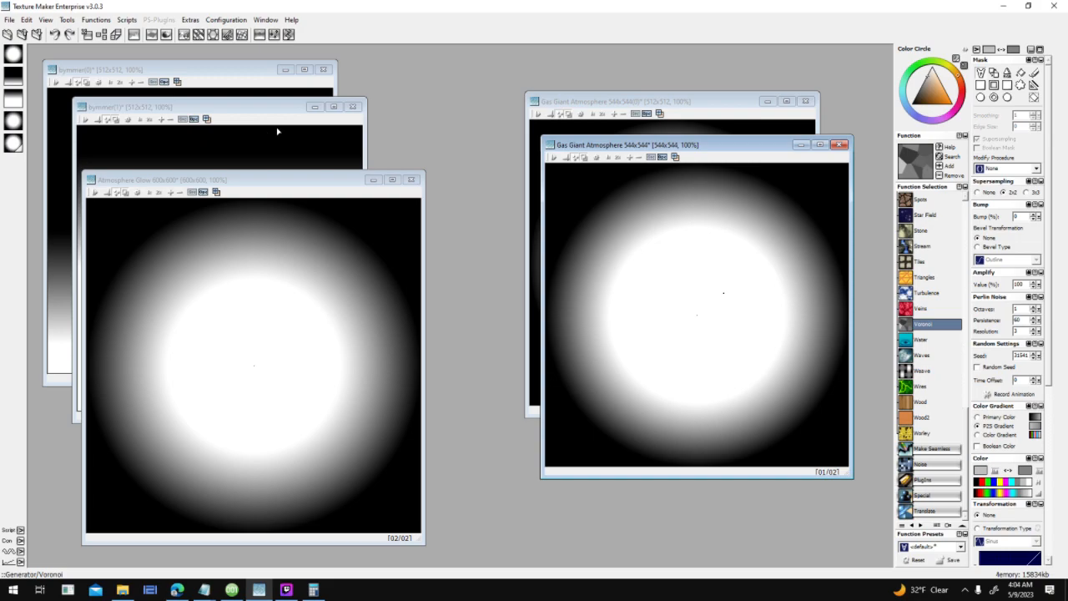
# Step: Look through the available functions and scripts, including the recent isometric scripts and the Samples collection
pyautogui.click(213, 70)
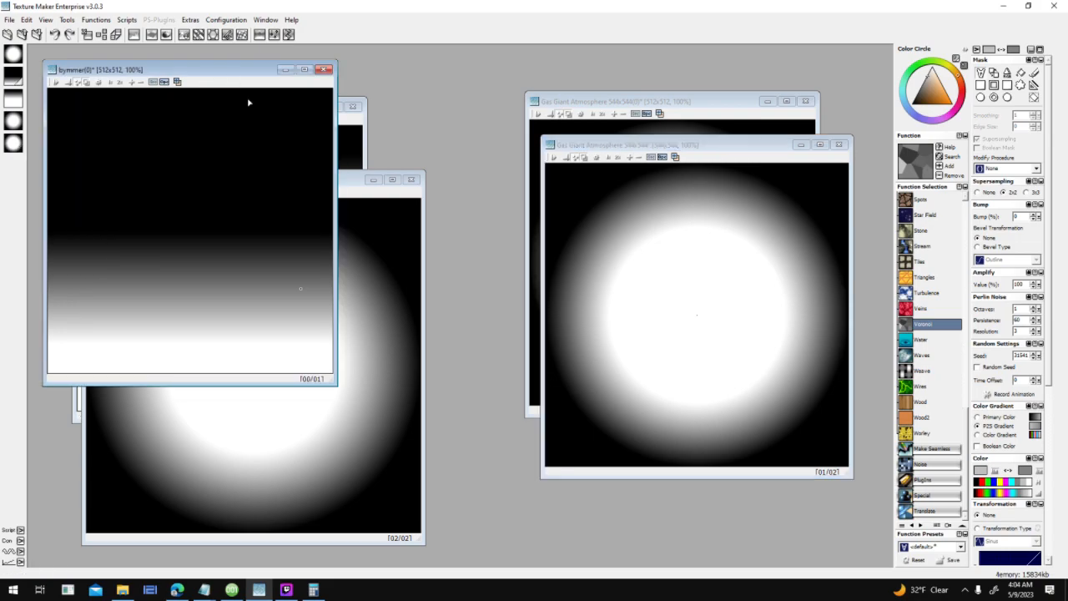
pyautogui.click(67, 20)
pyautogui.moveTo(93, 22)
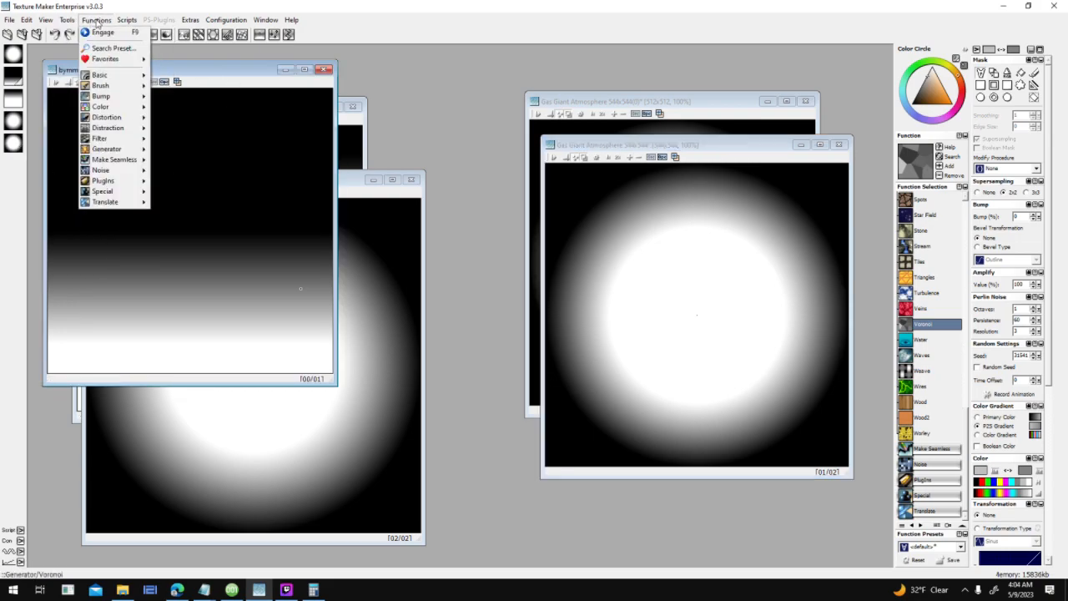
pyautogui.click(126, 21)
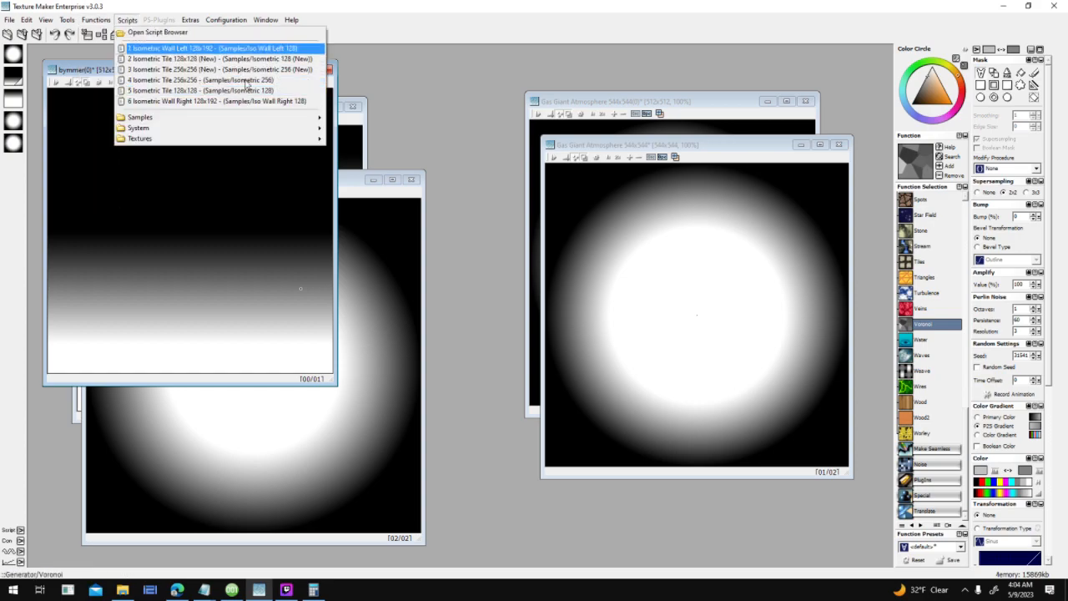
pyautogui.moveTo(288, 120)
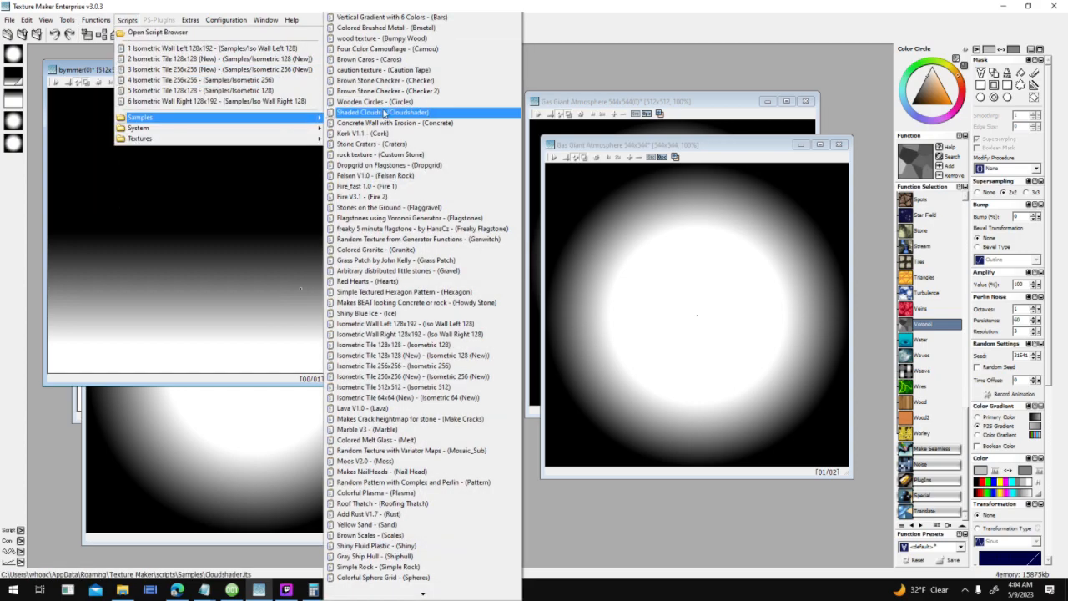
pyautogui.click(607, 45)
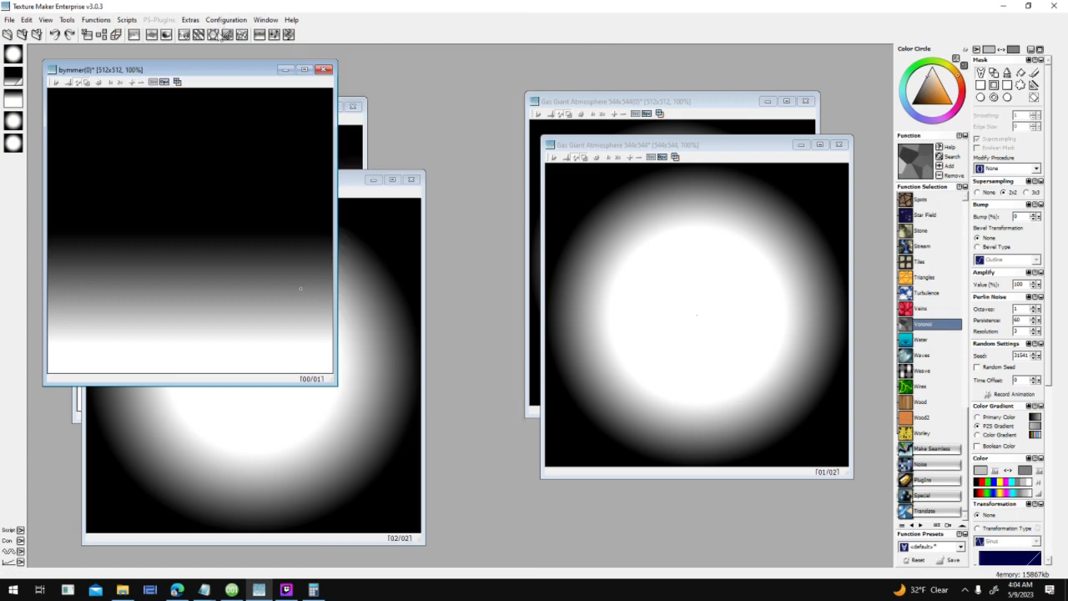
pyautogui.click(127, 19)
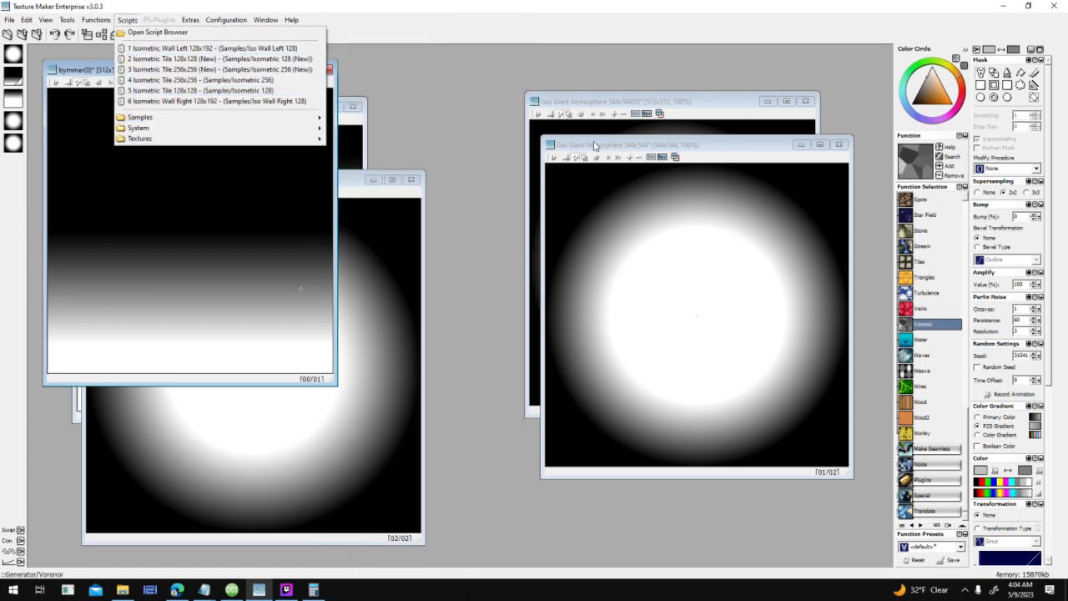
pyautogui.moveTo(594, 145); pyautogui.dragTo(347, 120)
pyautogui.click(127, 19)
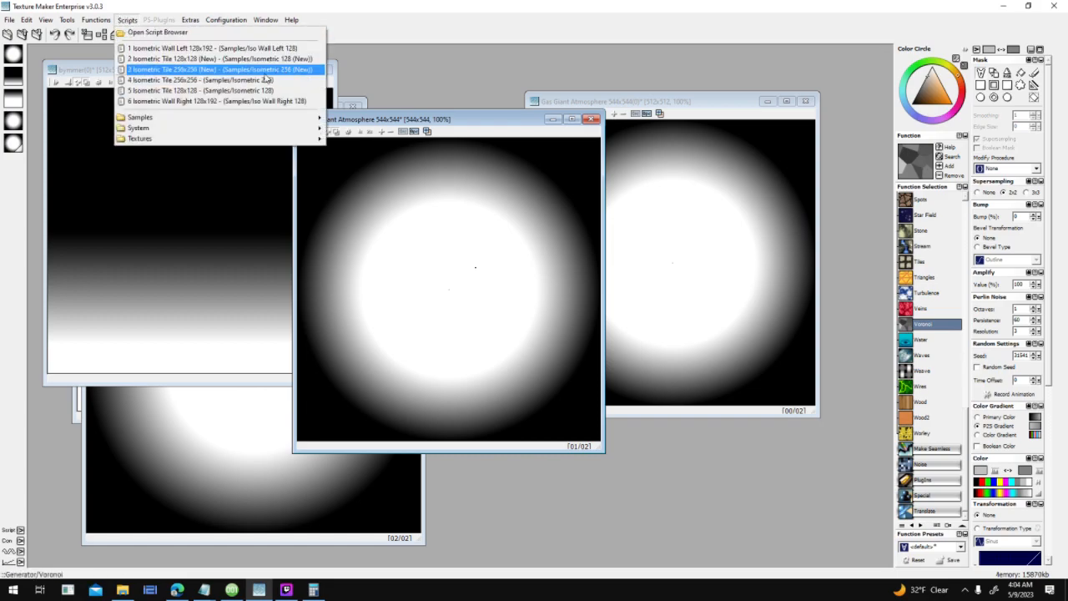
pyautogui.click(473, 133)
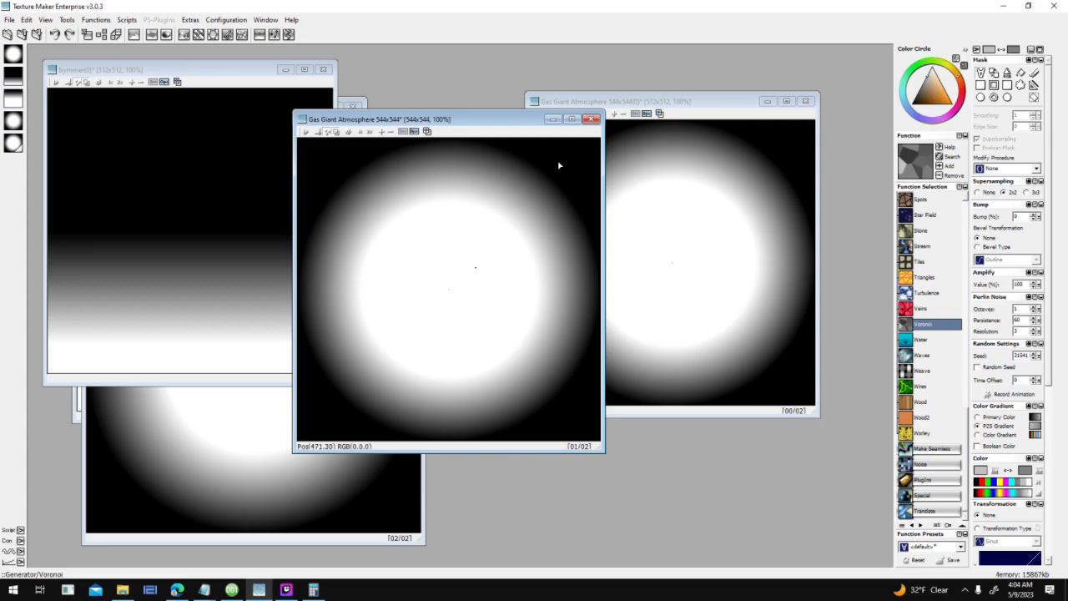
# Step: Try the Isometric Tile 256x256 (New) sample script on Gas Giant Atmosphere 544x544 and discard the generated texture without saving
pyautogui.moveTo(460, 121); pyautogui.dragTo(489, 109)
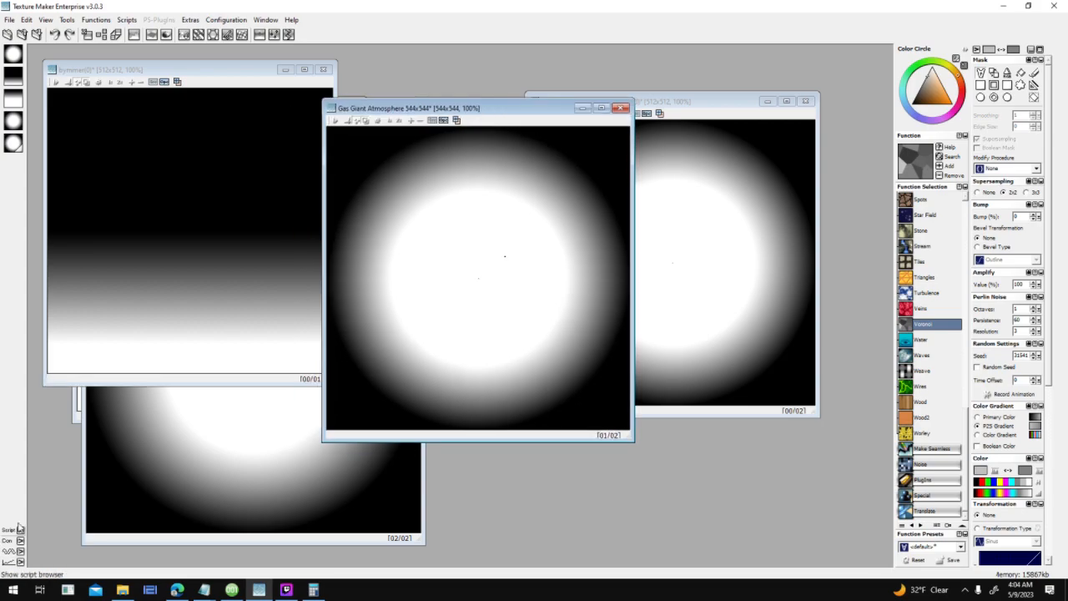
pyautogui.click(21, 530)
pyautogui.scroll(-12, 154, 483)
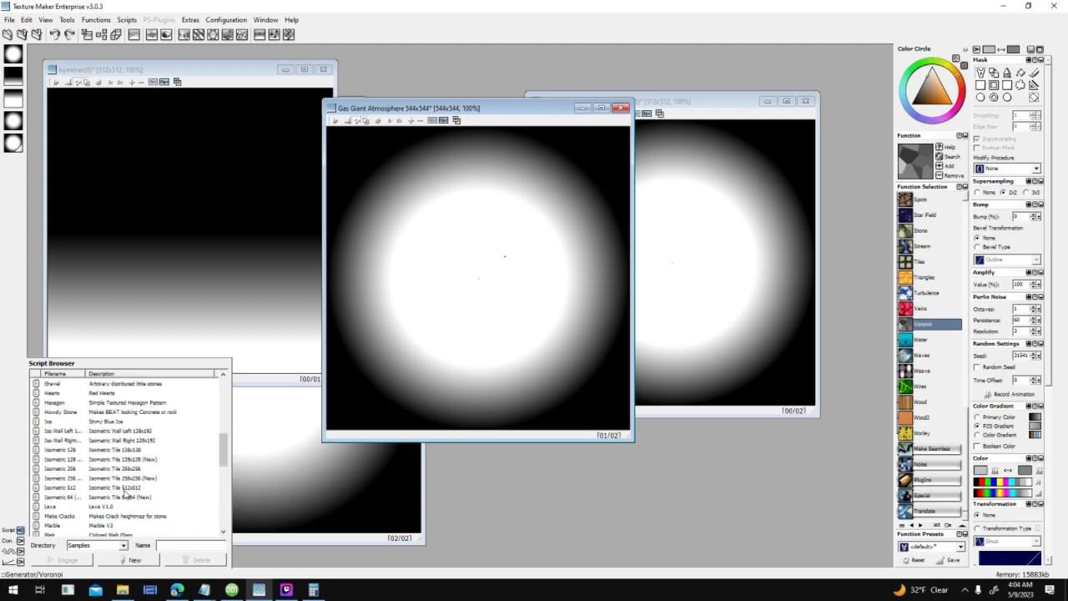
pyautogui.click(134, 489)
pyautogui.doubleClick(150, 479)
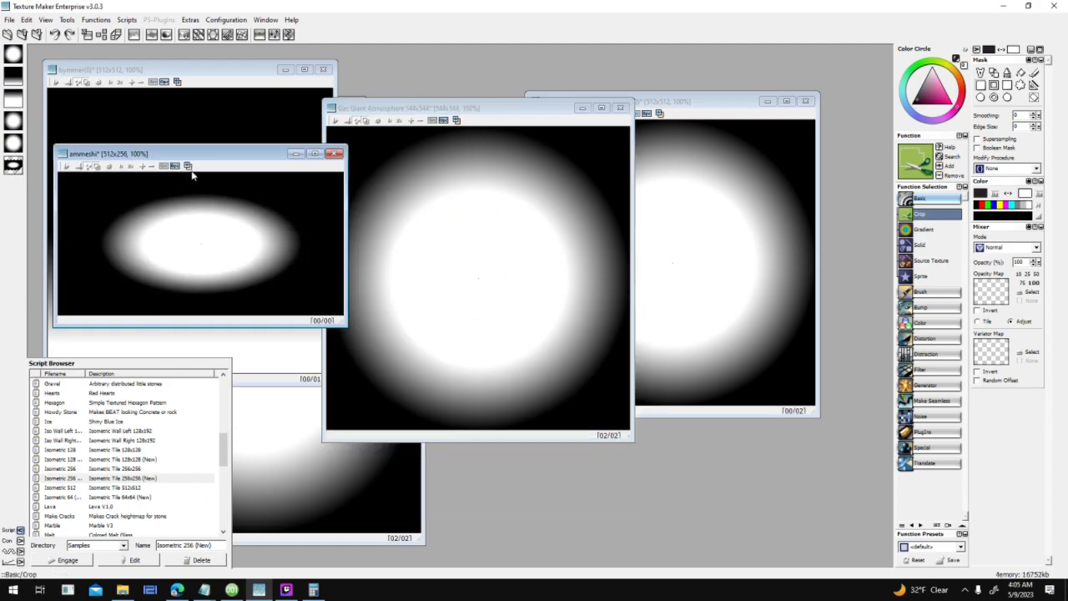
pyautogui.click(632, 187)
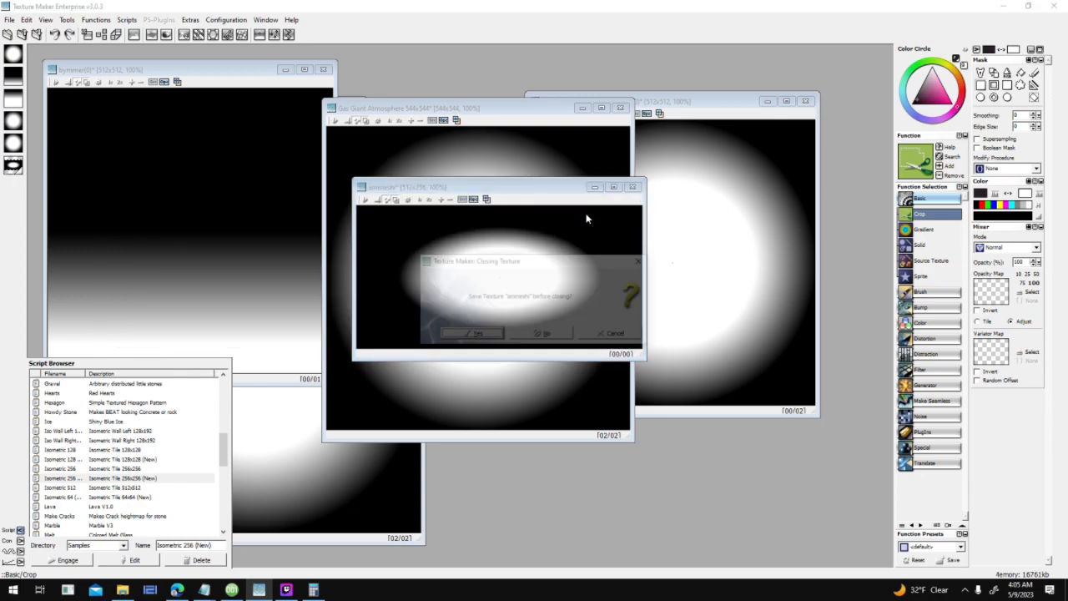
pyautogui.click(563, 334)
# Step: Examine the cloning, masking and cropping commands of the Isometric 256 (New) script in the script editor and close it without changes
pyautogui.click(143, 480)
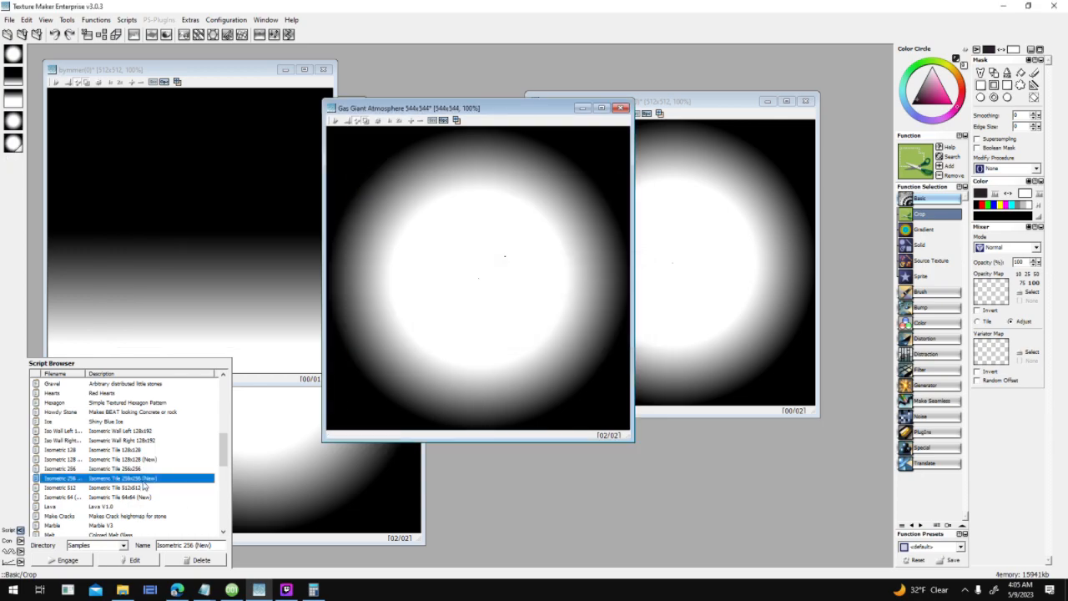
pyautogui.click(138, 558)
pyautogui.moveTo(771, 203); pyautogui.dragTo(675, 282)
pyautogui.moveTo(755, 337); pyautogui.dragTo(761, 378)
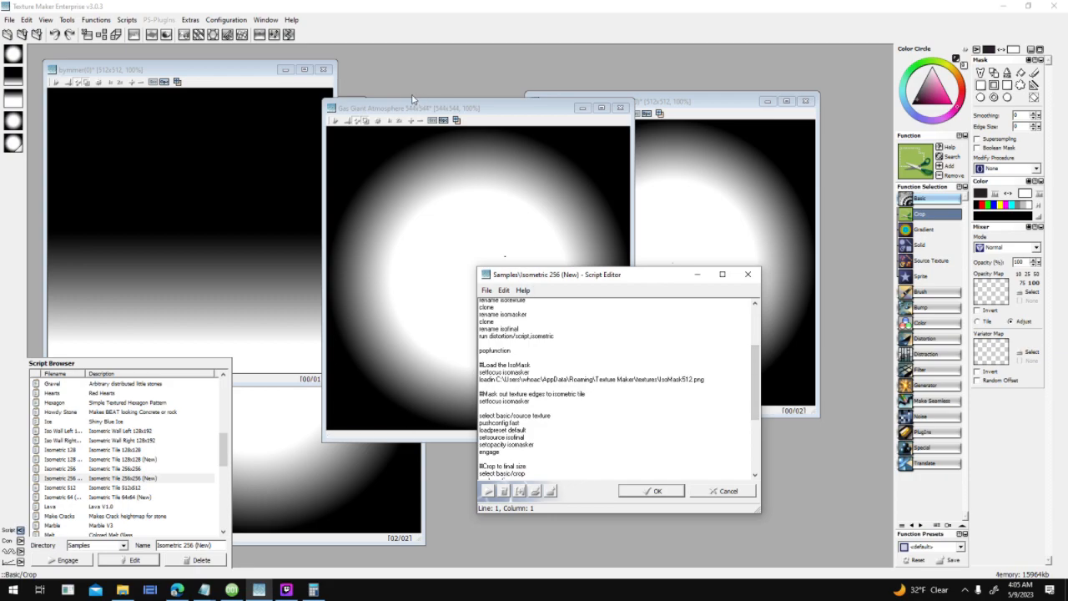
pyautogui.moveTo(554, 336); pyautogui.dragTo(478, 375)
pyautogui.click(561, 400)
pyautogui.scroll(-4, 538, 367)
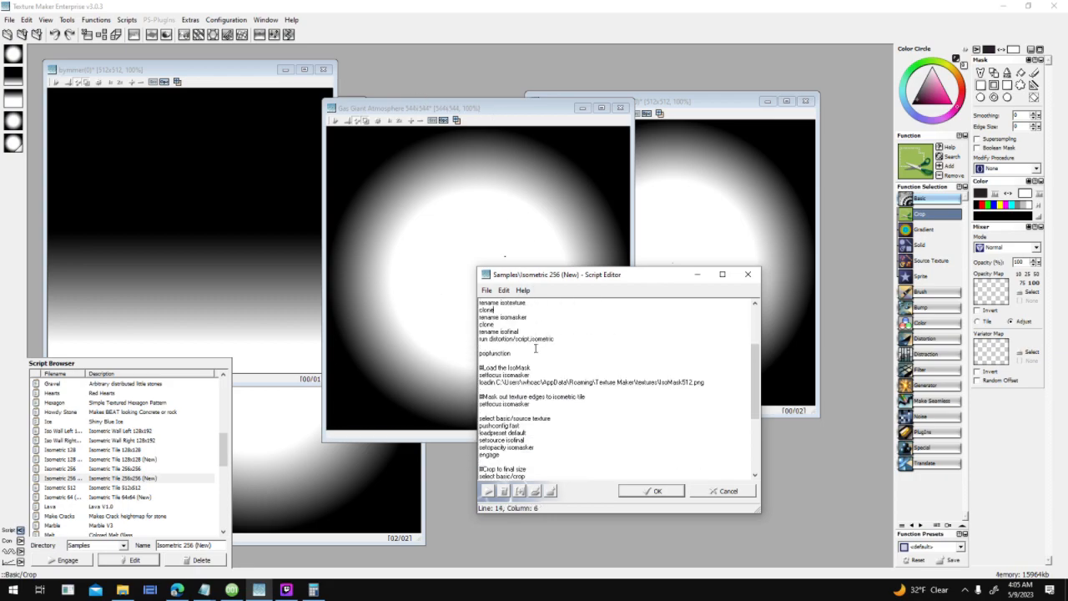
pyautogui.moveTo(536, 316); pyautogui.dragTo(457, 325)
pyautogui.keyDown('shift'); pyautogui.click(552, 332); pyautogui.keyUp('shift')
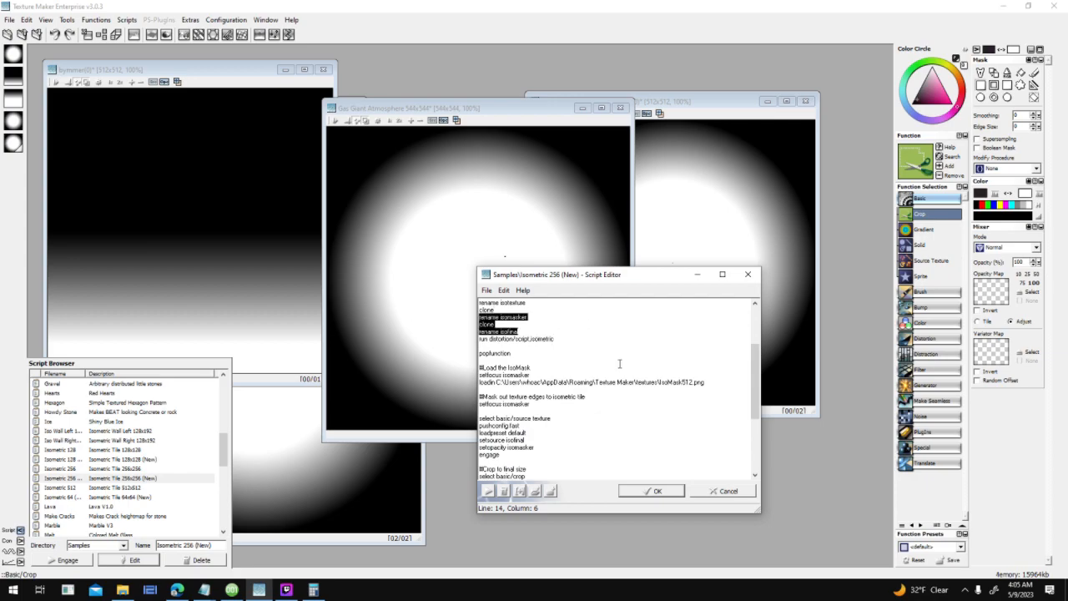
pyautogui.moveTo(524, 339); pyautogui.dragTo(477, 339)
pyautogui.moveTo(591, 418); pyautogui.dragTo(477, 419)
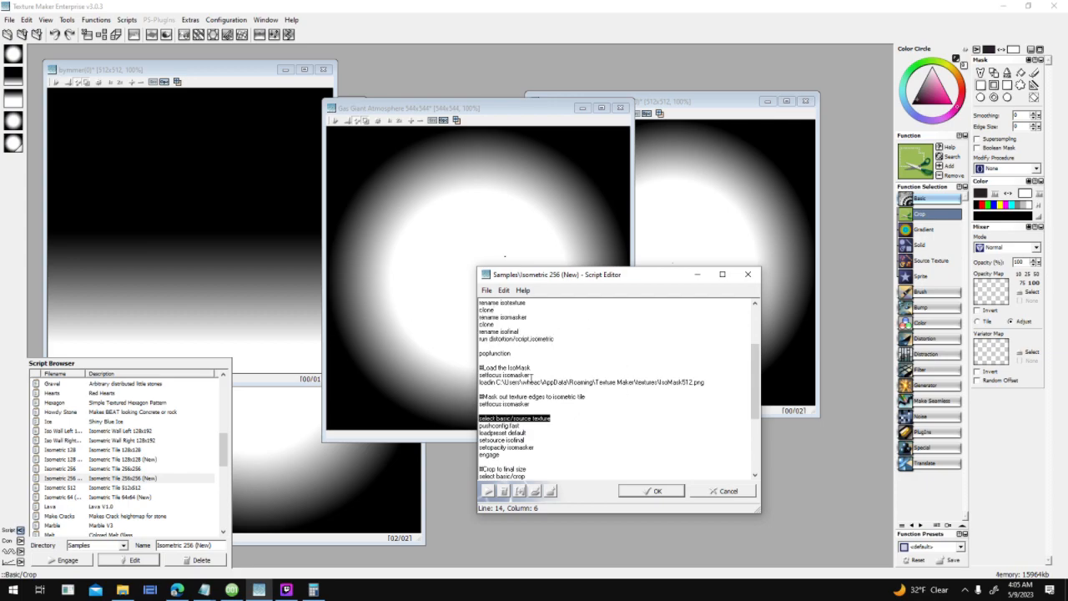
pyautogui.scroll(-1, 542, 383)
pyautogui.scroll(-5, 542, 380)
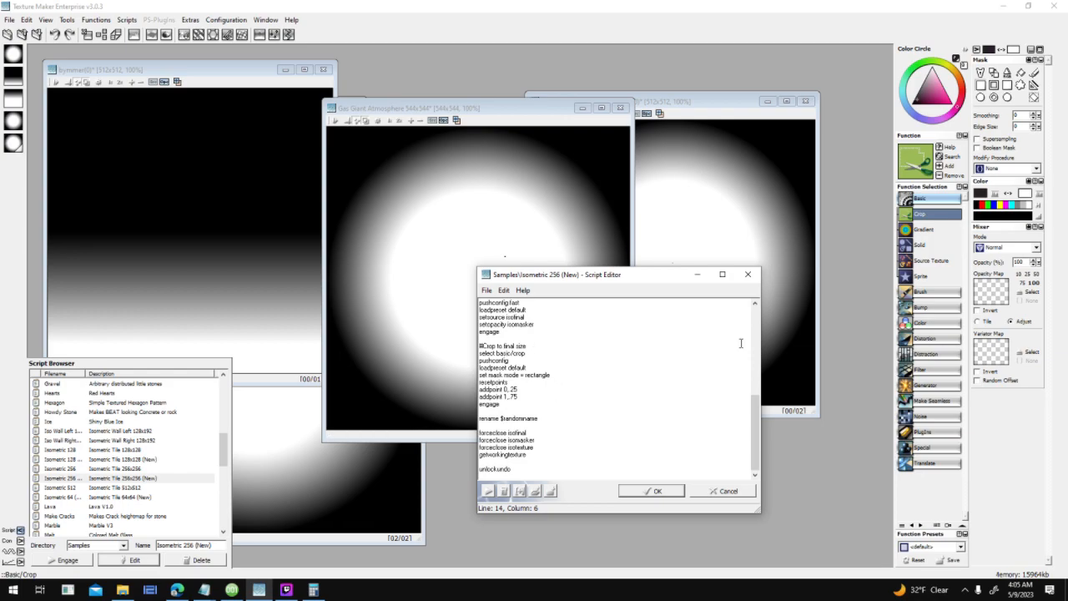
pyautogui.click(721, 492)
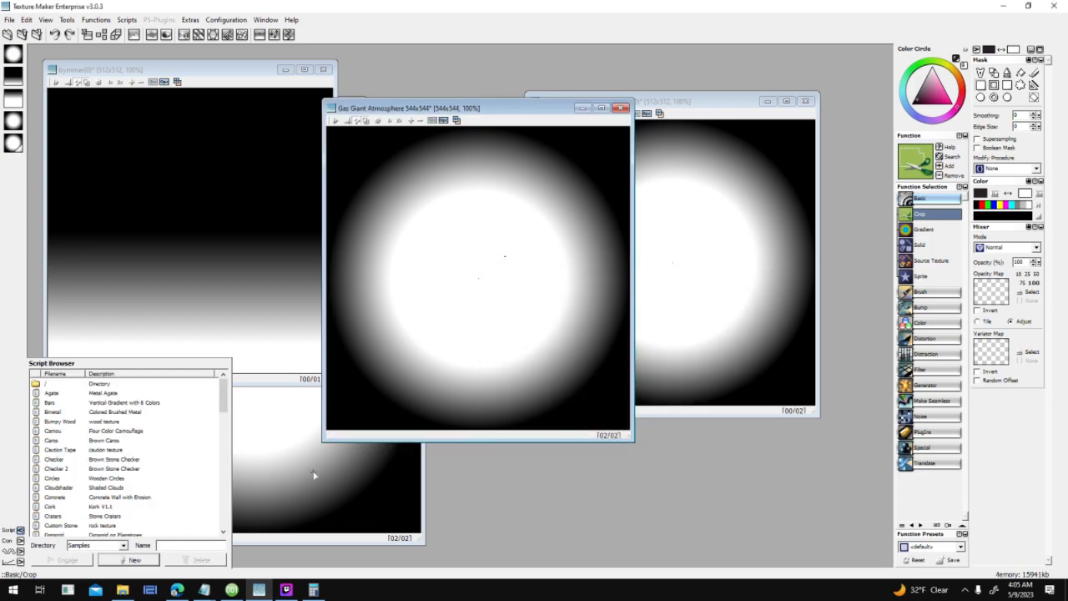
# Step: Try the Metal Agate script twice on Gas Giant Atmosphere 544x544 with its offered green colors, and undo both results
pyautogui.doubleClick(138, 394)
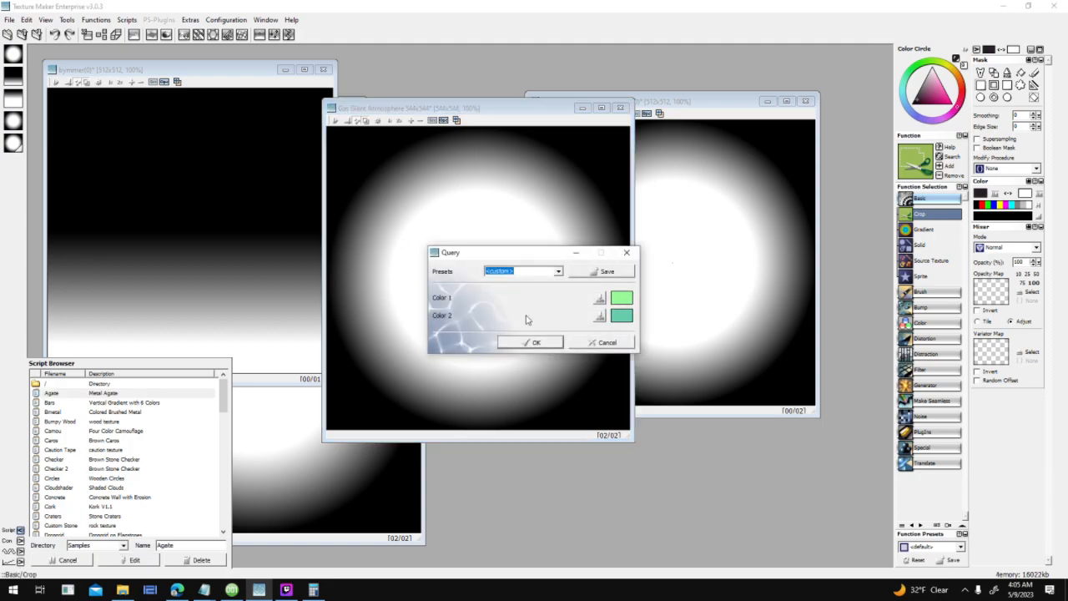
pyautogui.click(531, 341)
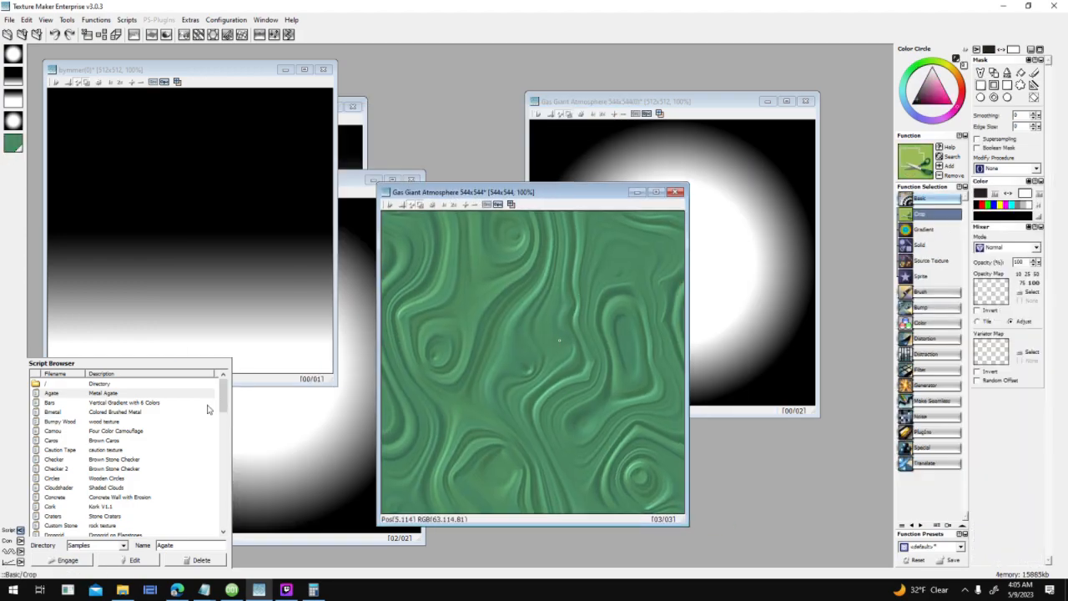
pyautogui.doubleClick(176, 395)
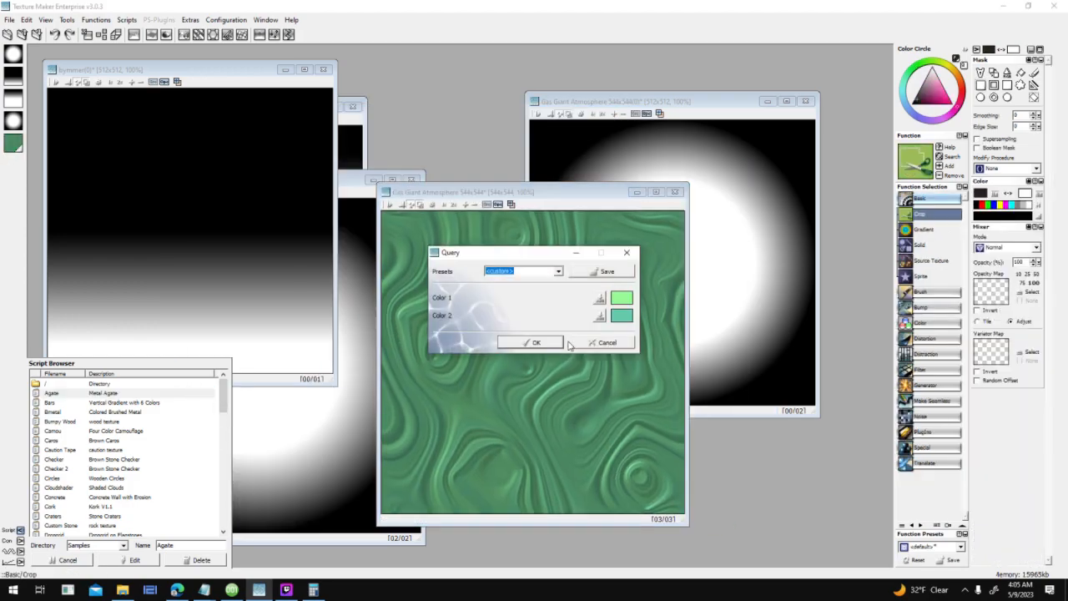
pyautogui.click(548, 341)
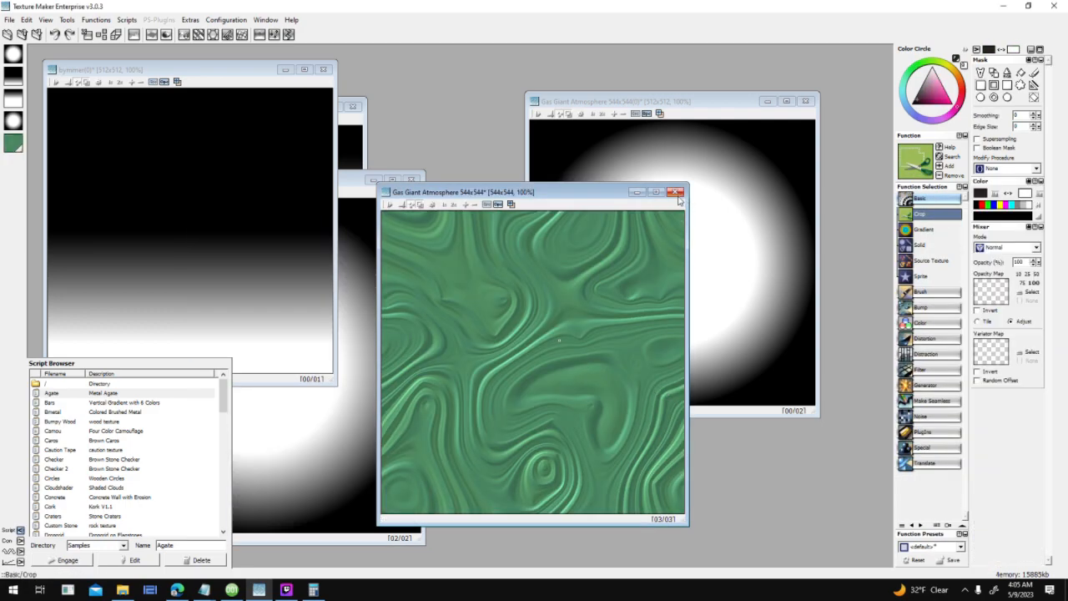
pyautogui.hotkey('ctrl', 'z')
pyautogui.hotkey('ctrl', 'z')
pyautogui.hotkey('ctrl', 'z')
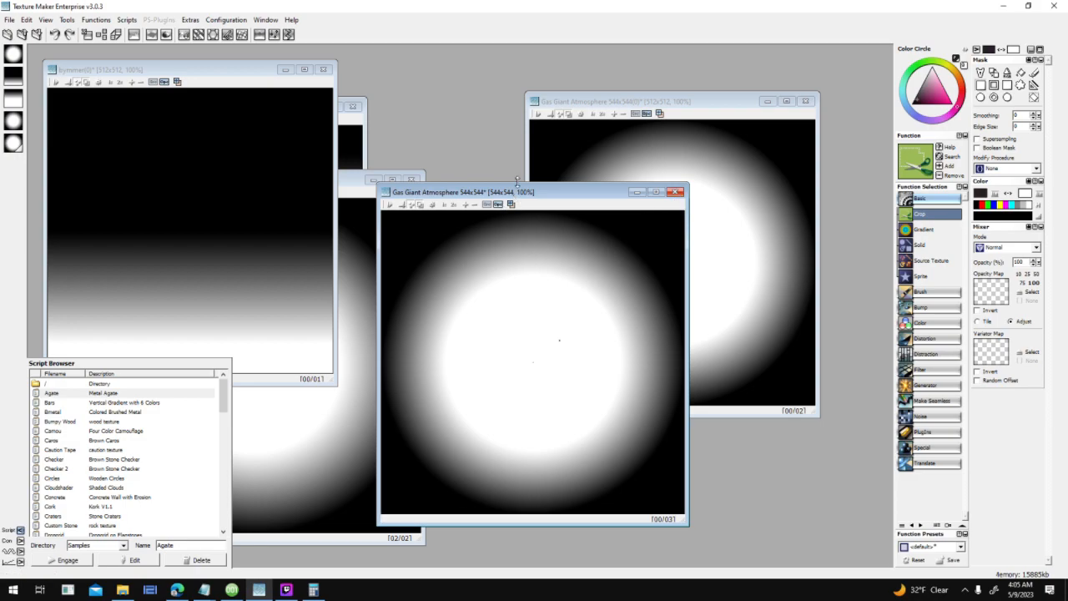
# Step: Move Gas Giant Atmosphere 544x544 beside the other glow texture and look through the remaining sample scripts
pyautogui.moveTo(516, 194); pyautogui.dragTo(366, 104)
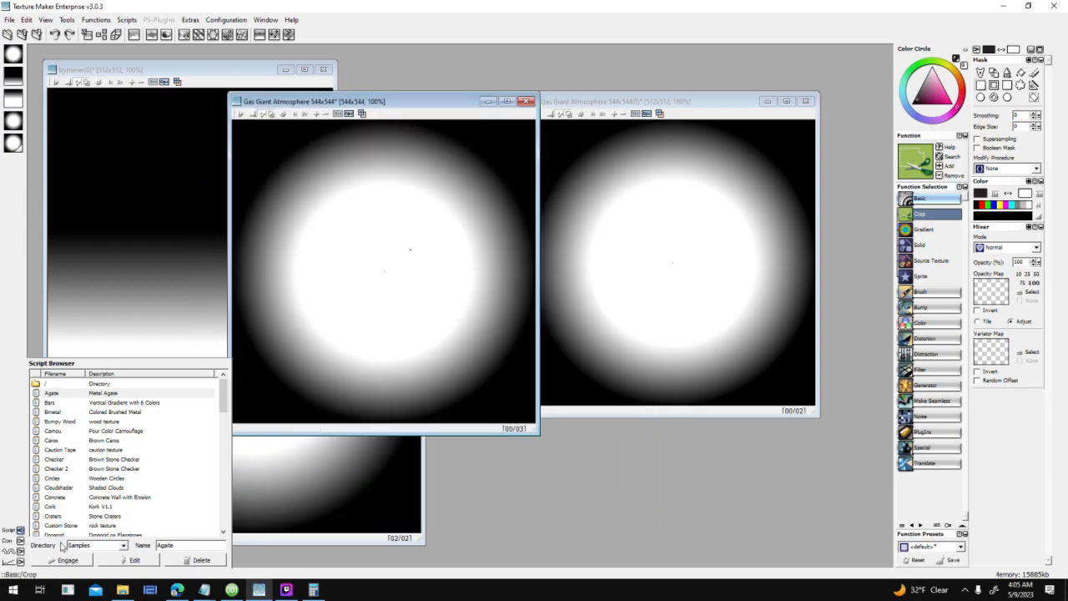
pyautogui.scroll(-15, 221, 414)
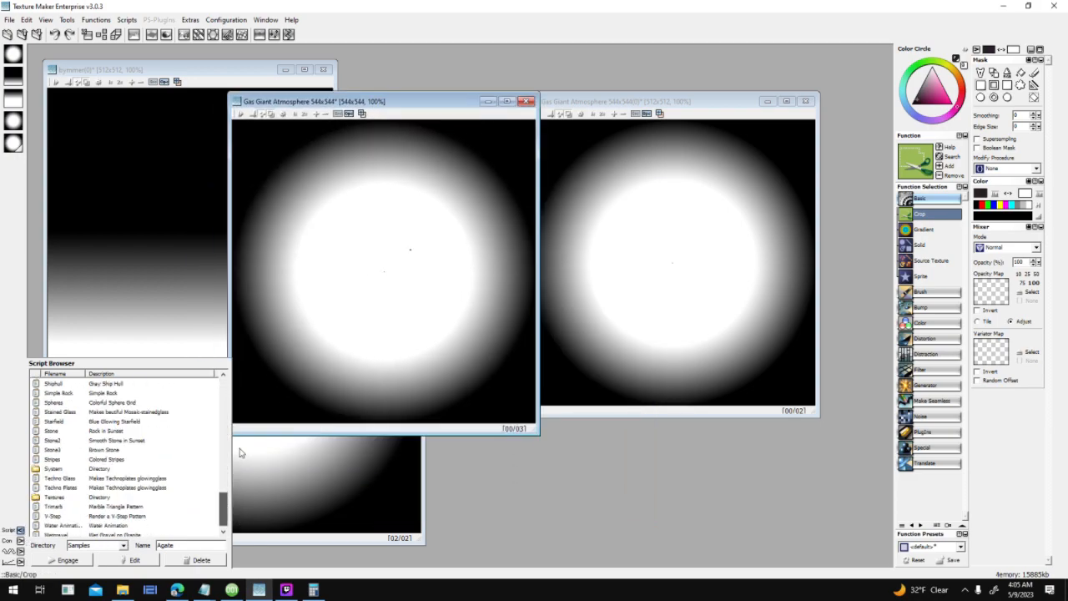
pyautogui.moveTo(240, 485); pyautogui.dragTo(230, 367)
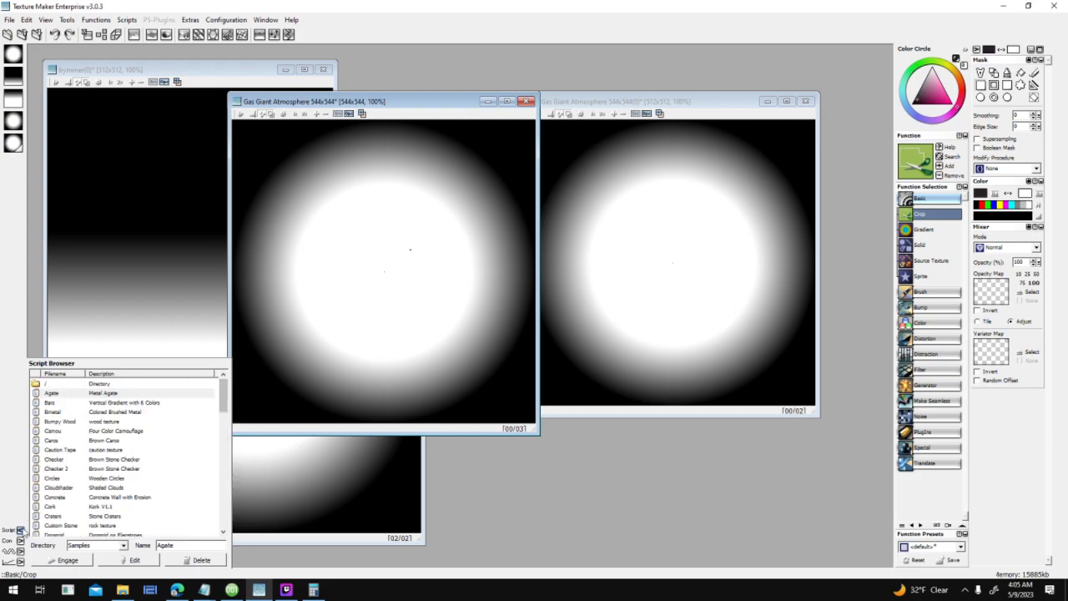
pyautogui.click(20, 530)
# Step: Rearrange the bymmer(0) and Gas Giant Atmosphere 544x544(0) textures, bringing the latter to the front
pyautogui.click(187, 92)
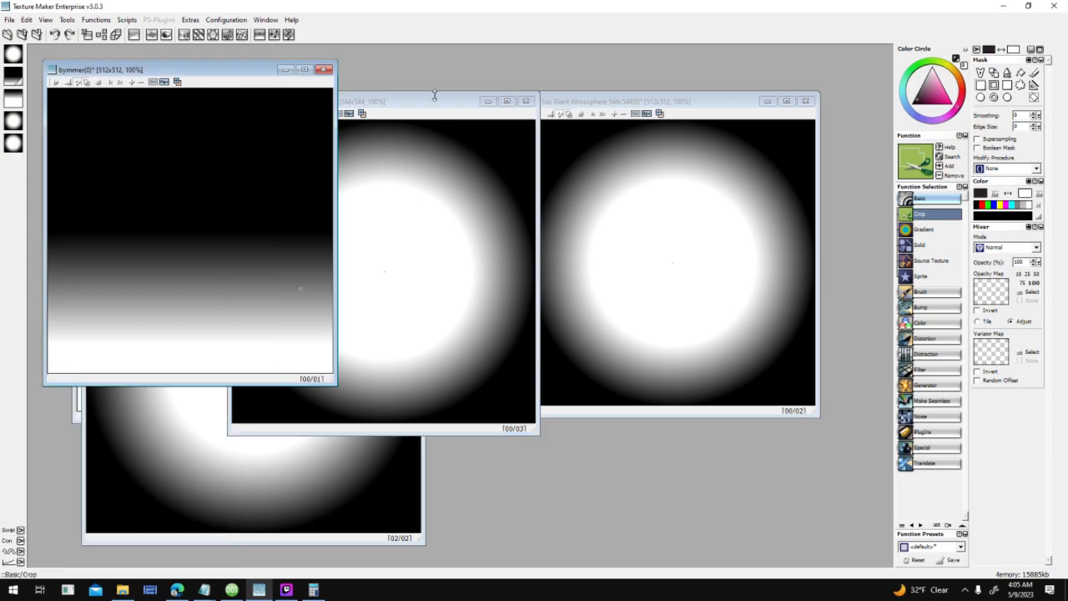
pyautogui.moveTo(189, 70); pyautogui.dragTo(171, 56)
pyautogui.moveTo(577, 106); pyautogui.dragTo(396, 118)
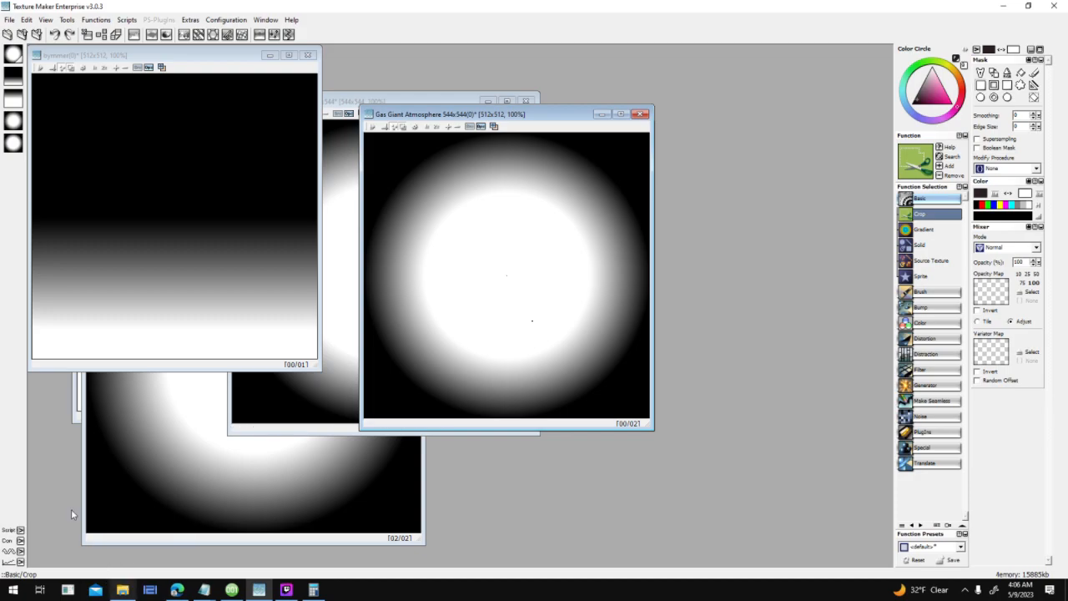
# Step: Reopen the script browser and look through the later entries in the Samples directory
pyautogui.click(20, 529)
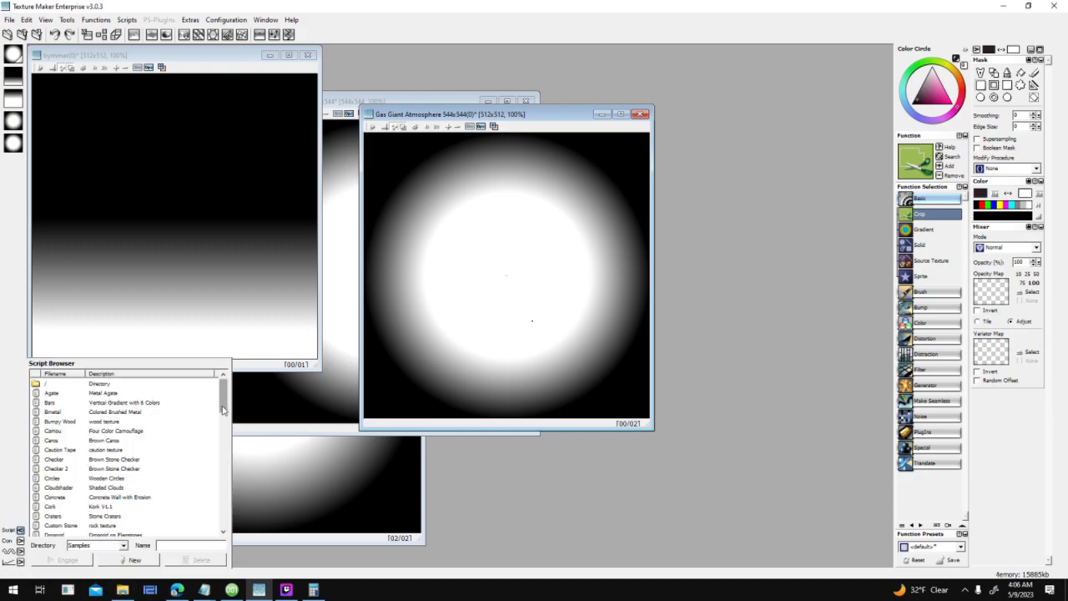
pyautogui.moveTo(223, 413); pyautogui.dragTo(234, 506)
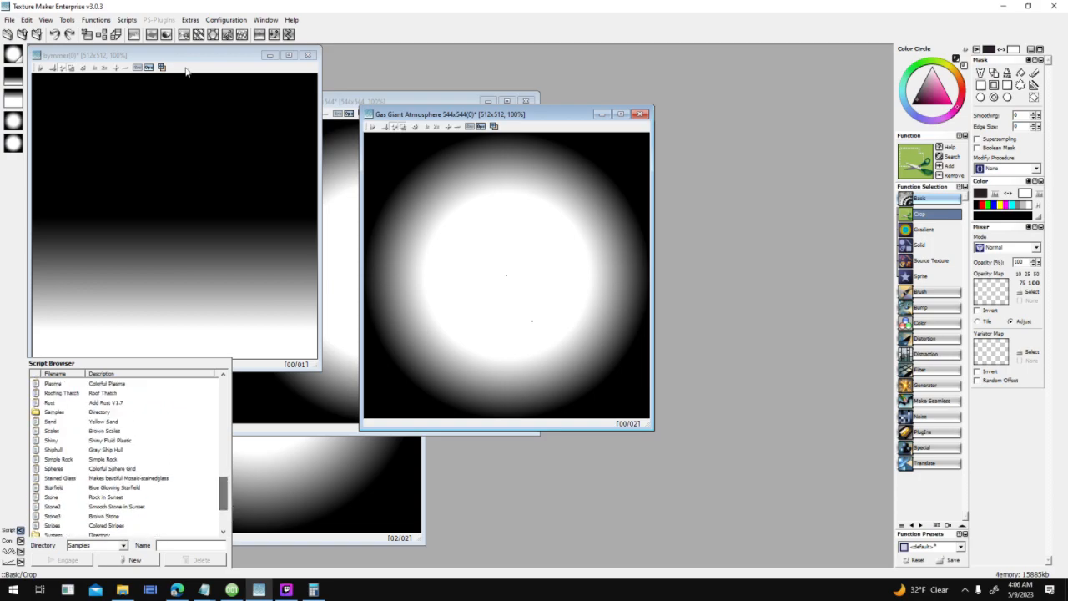
# Step: Try the Stone sample script on the bymmer(0) texture and undo its result
pyautogui.click(201, 59)
pyautogui.moveTo(201, 64); pyautogui.dragTo(228, 60)
pyautogui.doubleClick(142, 497)
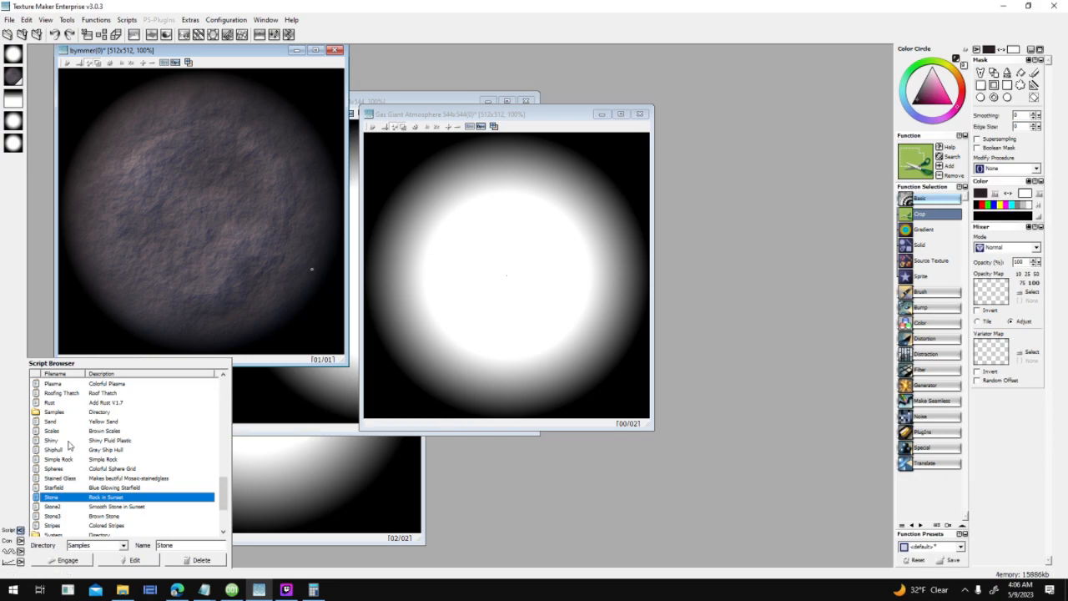
pyautogui.click(22, 531)
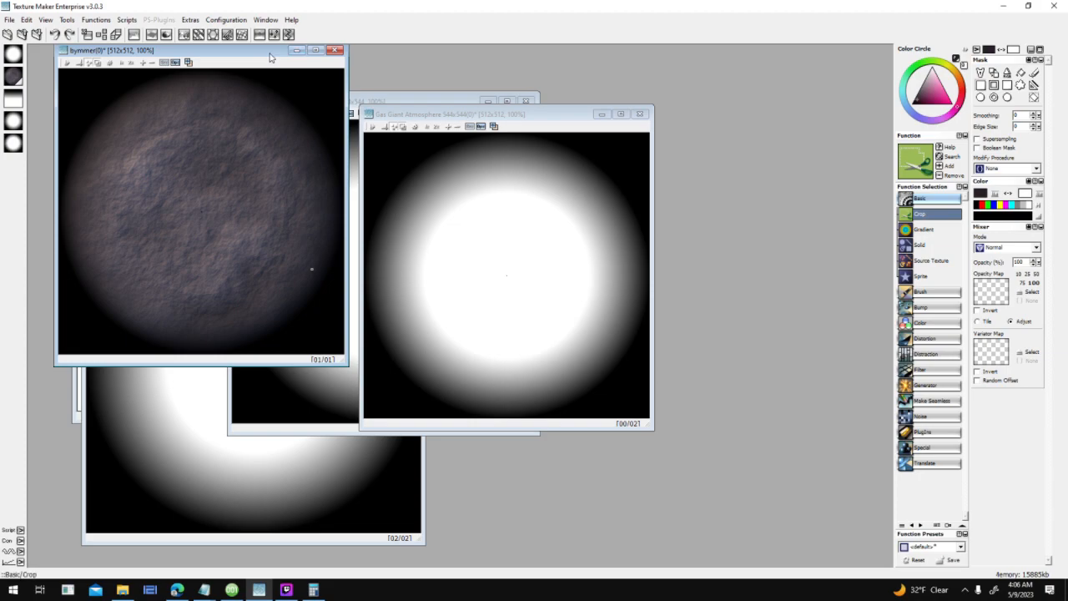
pyautogui.moveTo(270, 53); pyautogui.dragTo(642, 95)
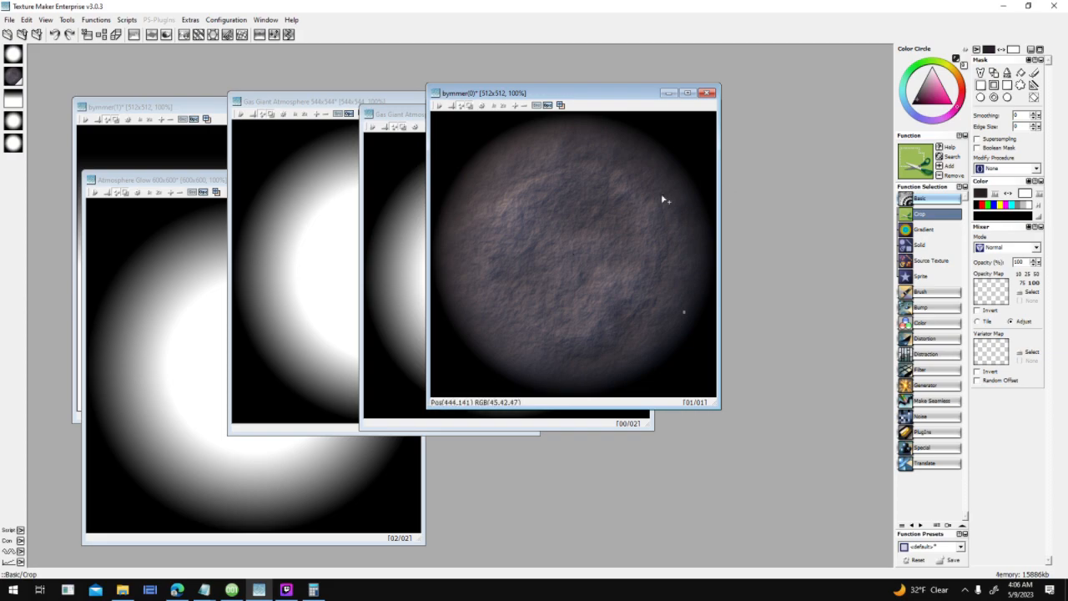
pyautogui.hotkey('ctrl', 'z')
# Step: Move bymmer(0) clear of the glow textures and bring bymmer(1) and Gas Giant Atmosphere 544x544(0) forward
pyautogui.moveTo(694, 100); pyautogui.dragTo(729, 201)
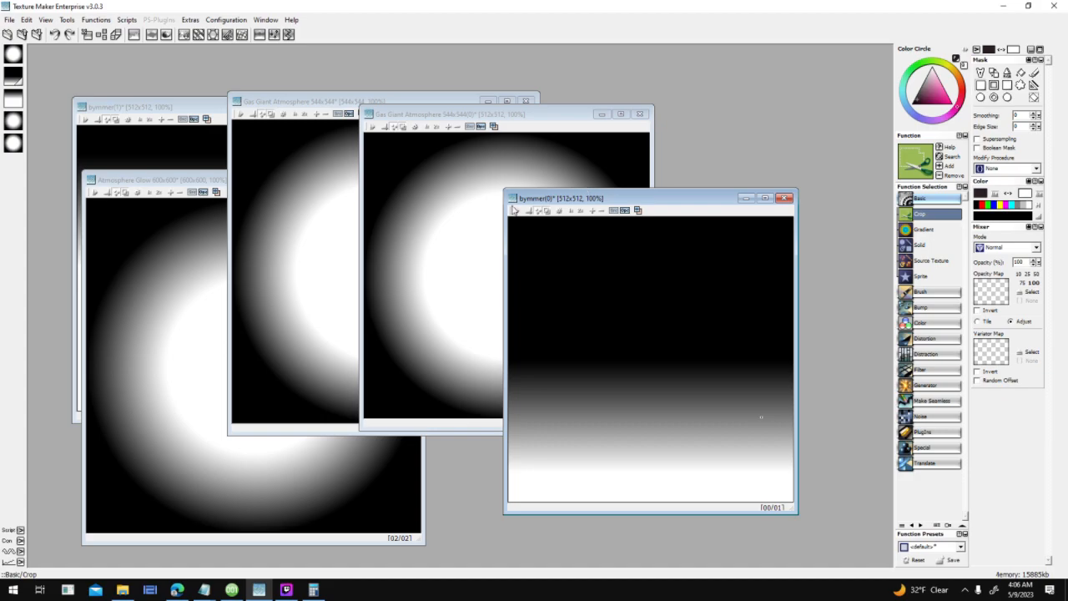
pyautogui.click(202, 109)
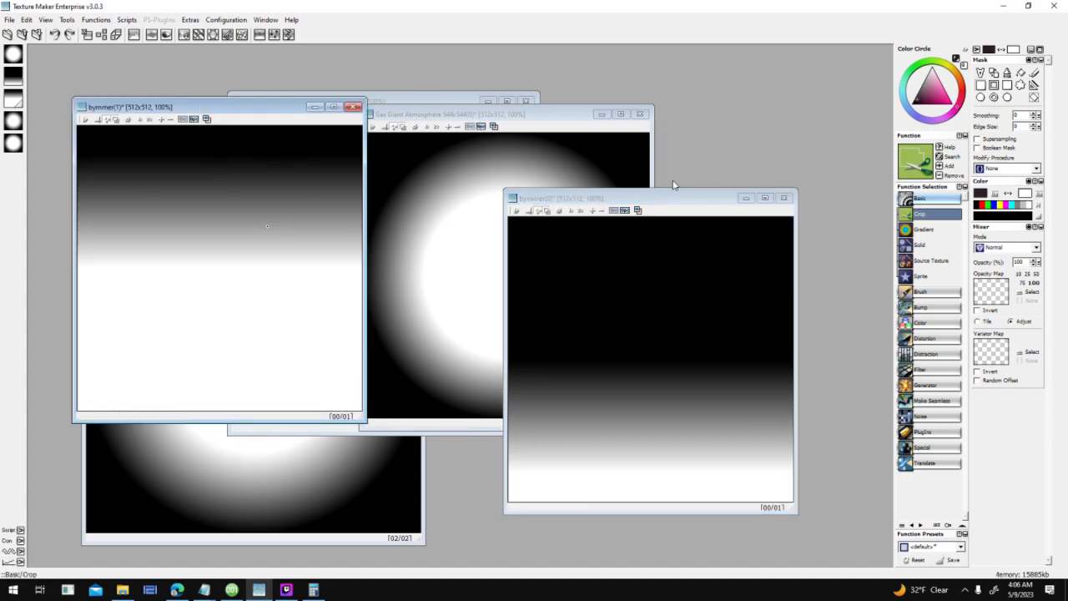
pyautogui.click(561, 127)
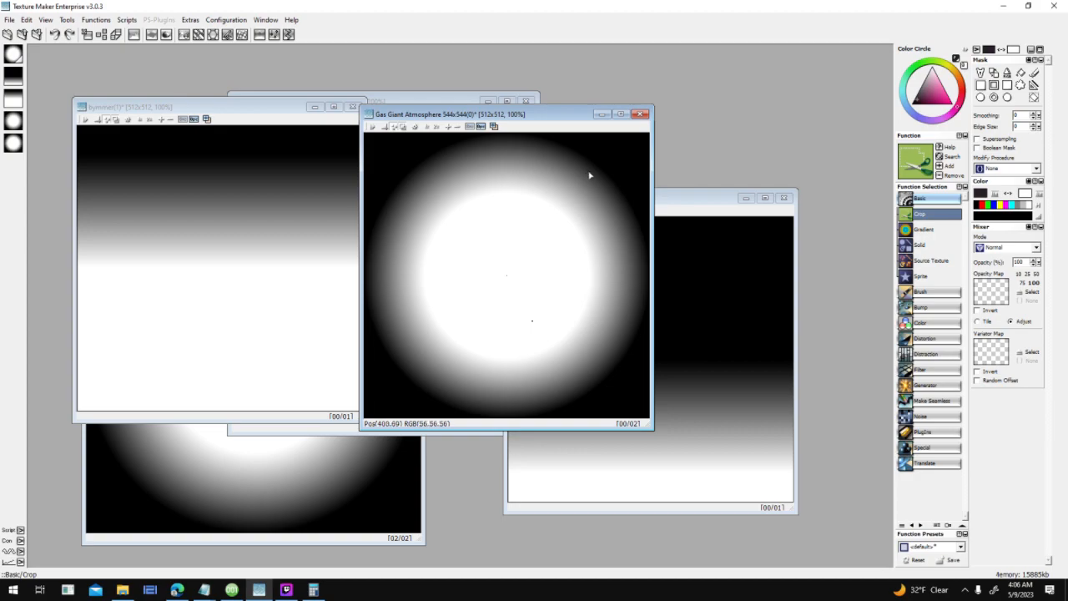
# Step: Check the live stream in Twitch Studio and return to Texture Maker
pyautogui.click(282, 594)
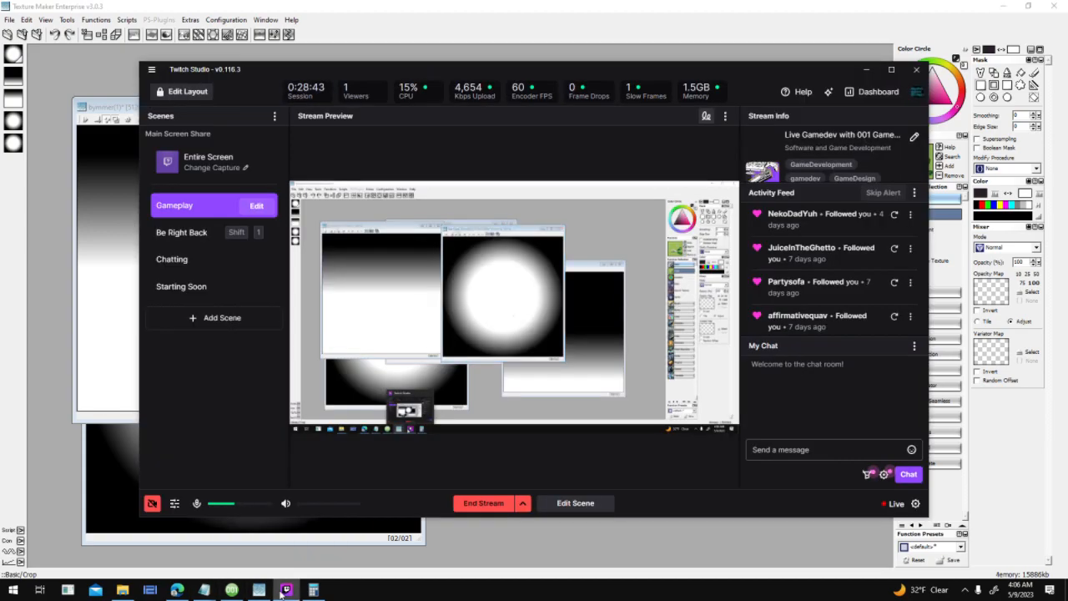
pyautogui.click(634, 48)
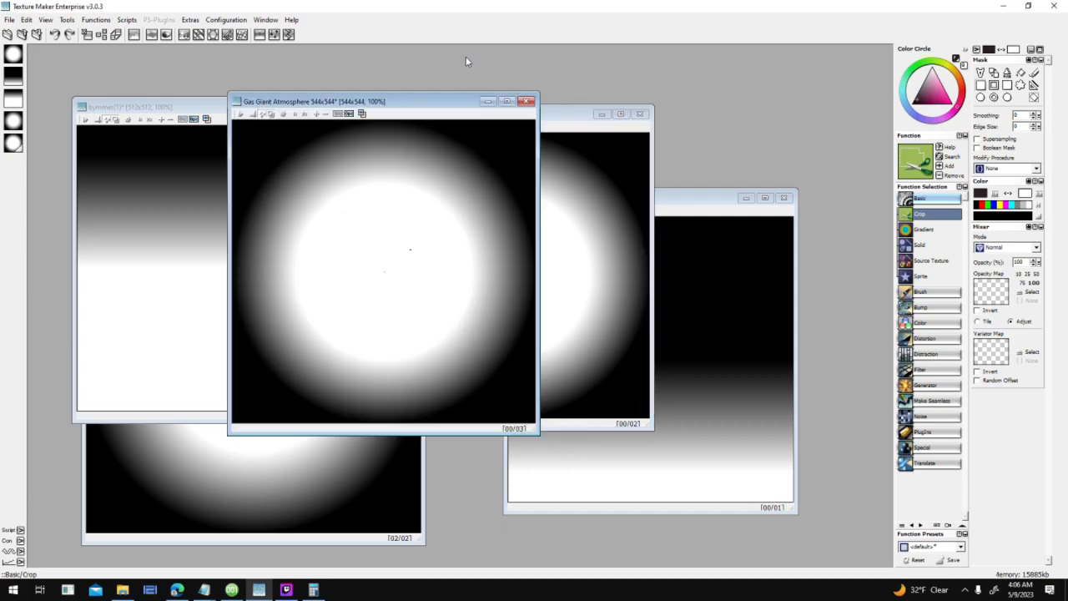
# Step: Stack both Gas Giant Atmosphere textures and bymmer(1) together and place Atmosphere Glow 600x600 beside them
pyautogui.moveTo(451, 103); pyautogui.dragTo(252, 68)
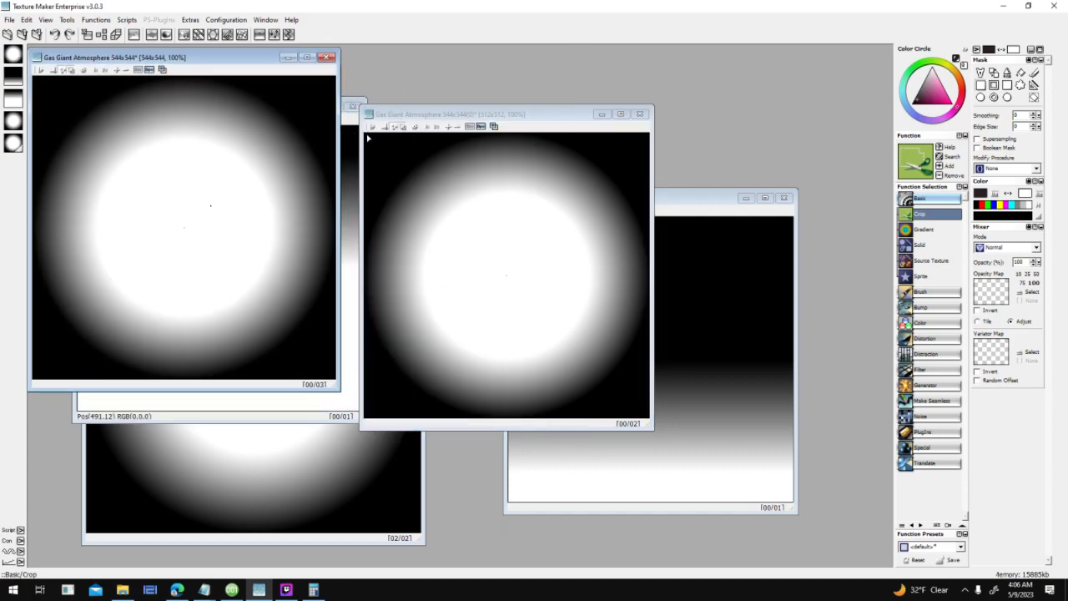
pyautogui.click(351, 127)
pyautogui.moveTo(292, 110); pyautogui.dragTo(247, 63)
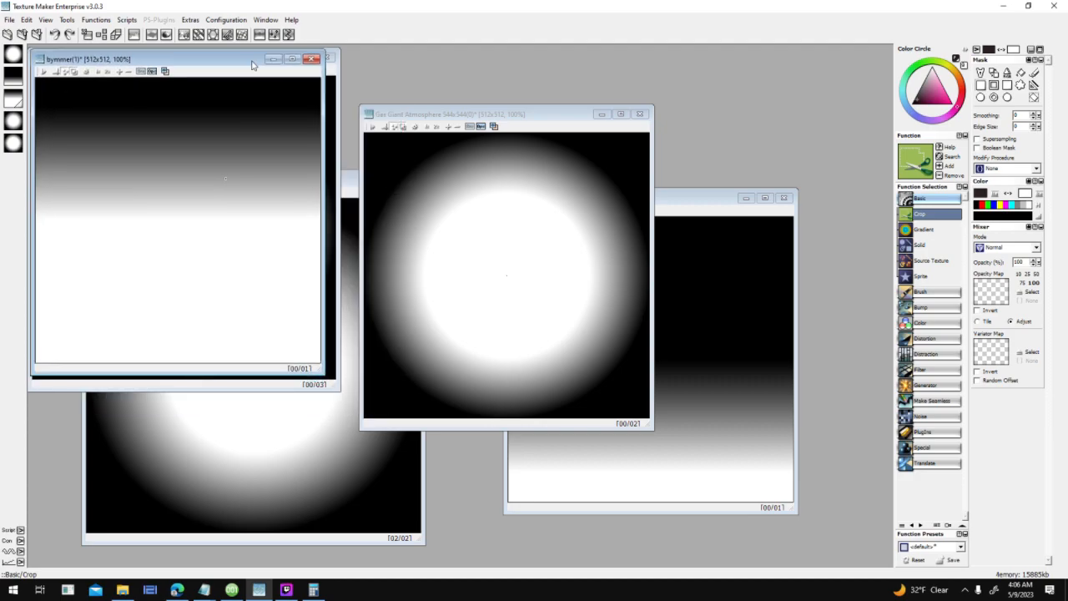
pyautogui.moveTo(525, 115); pyautogui.dragTo(197, 61)
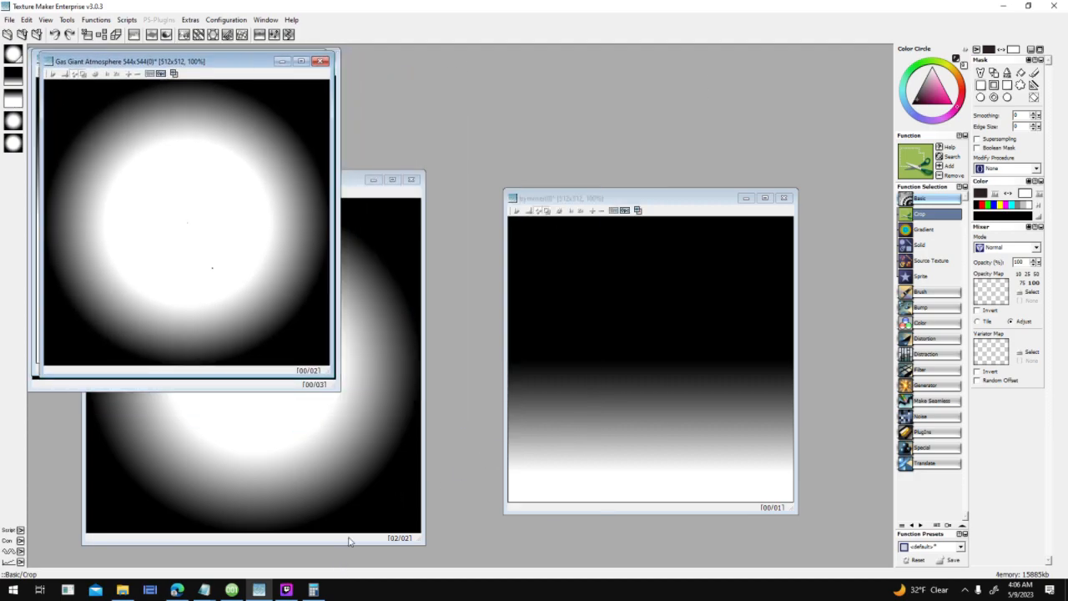
pyautogui.moveTo(401, 176); pyautogui.dragTo(615, 58)
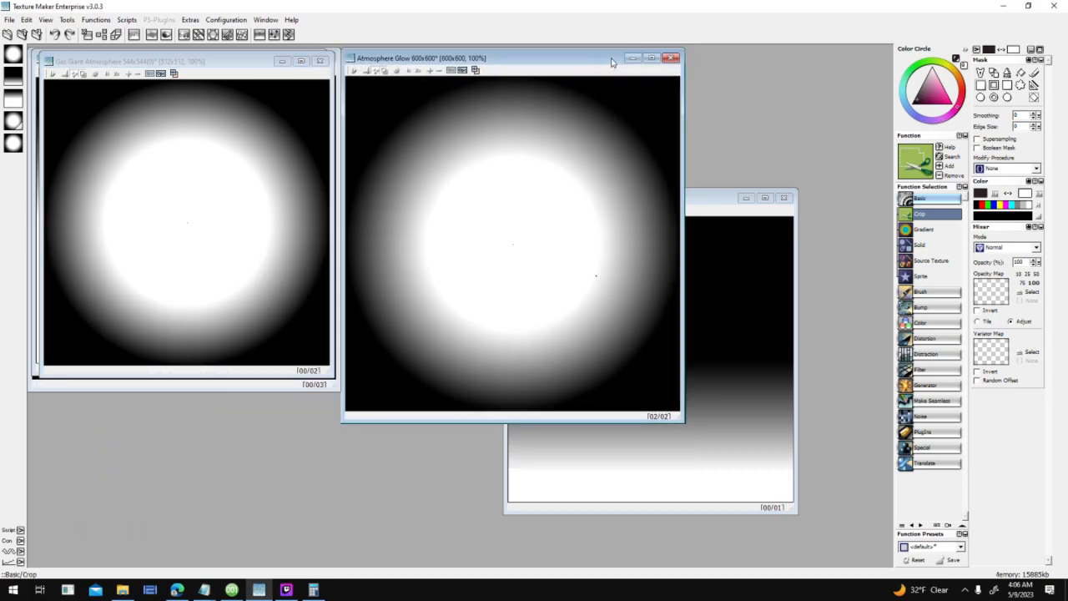
# Step: Look through the Distortion and Distraction functions and reposition the bymmer(0) and Gas Giant Atmosphere 544x544(0) textures
pyautogui.click(951, 341)
pyautogui.click(946, 404)
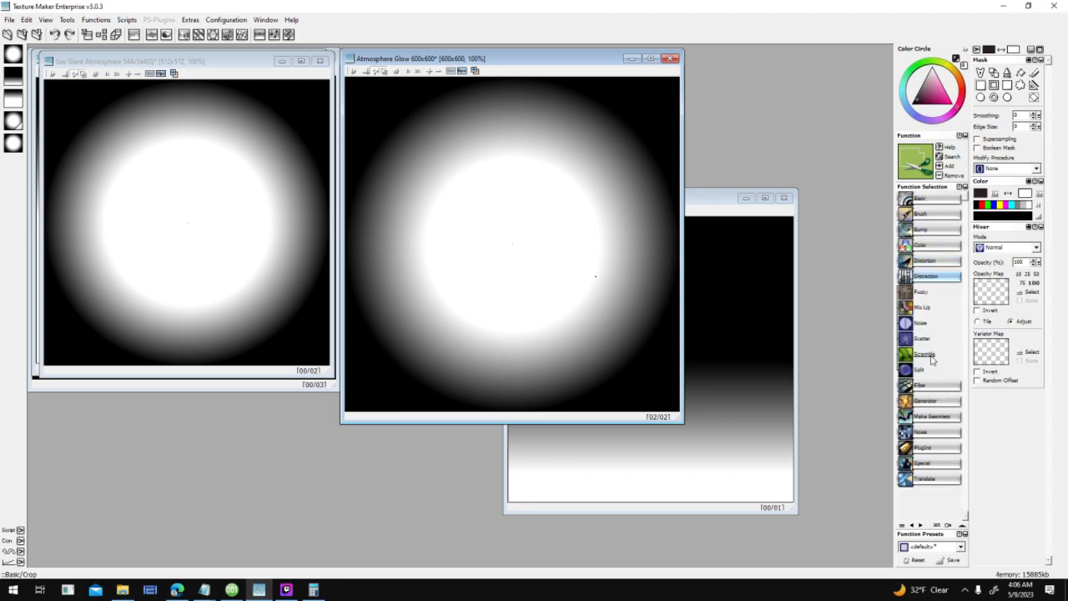
pyautogui.moveTo(717, 205); pyautogui.dragTo(809, 65)
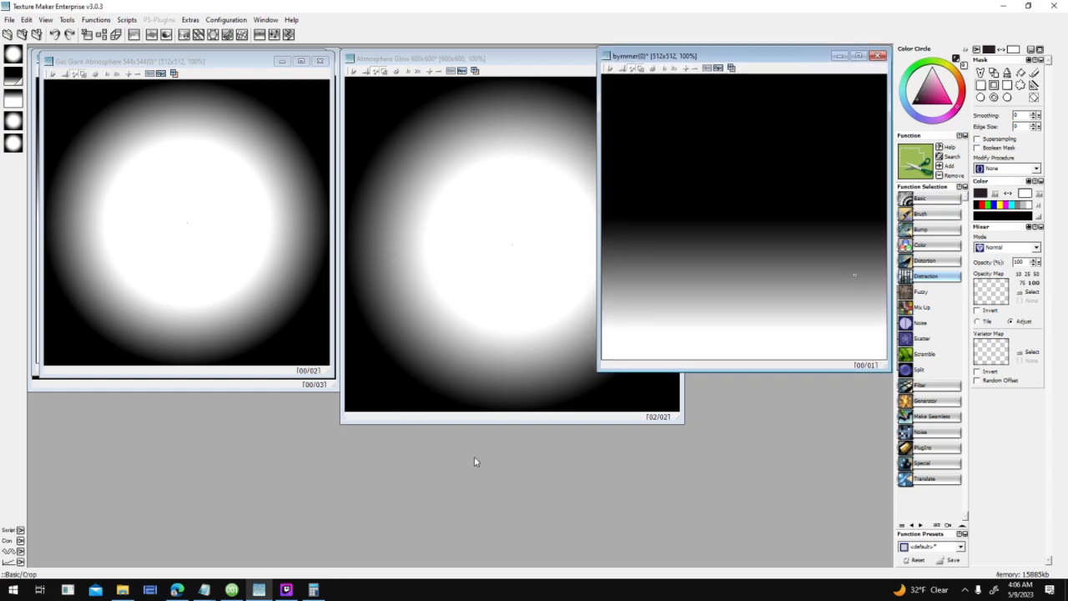
pyautogui.moveTo(252, 64); pyautogui.dragTo(306, 230)
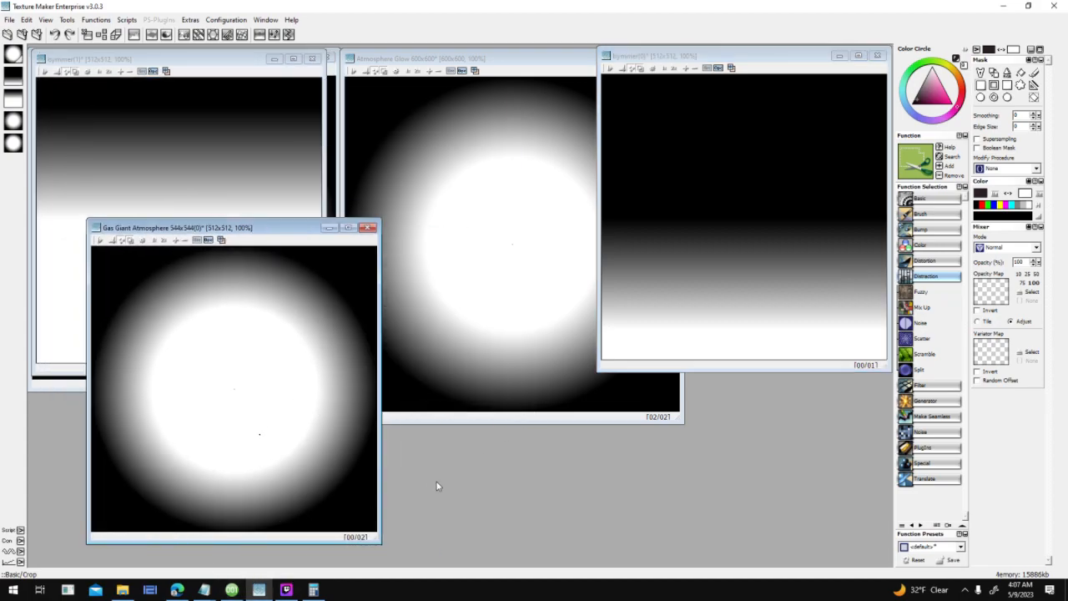
pyautogui.moveTo(683, 55); pyautogui.dragTo(515, 115)
# Step: View the glowing sun in 001 Game Creator, then return to Texture Maker and spread out the glow textures
pyautogui.click(233, 588)
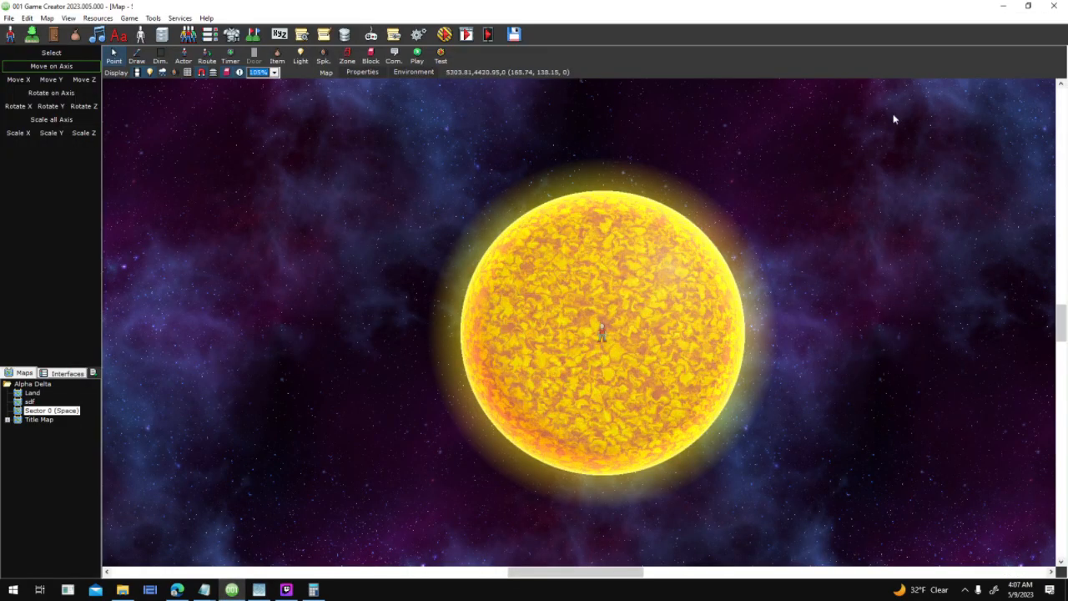
pyautogui.click(1008, 7)
pyautogui.moveTo(284, 231); pyautogui.dragTo(240, 119)
pyautogui.moveTo(374, 66); pyautogui.dragTo(381, 98)
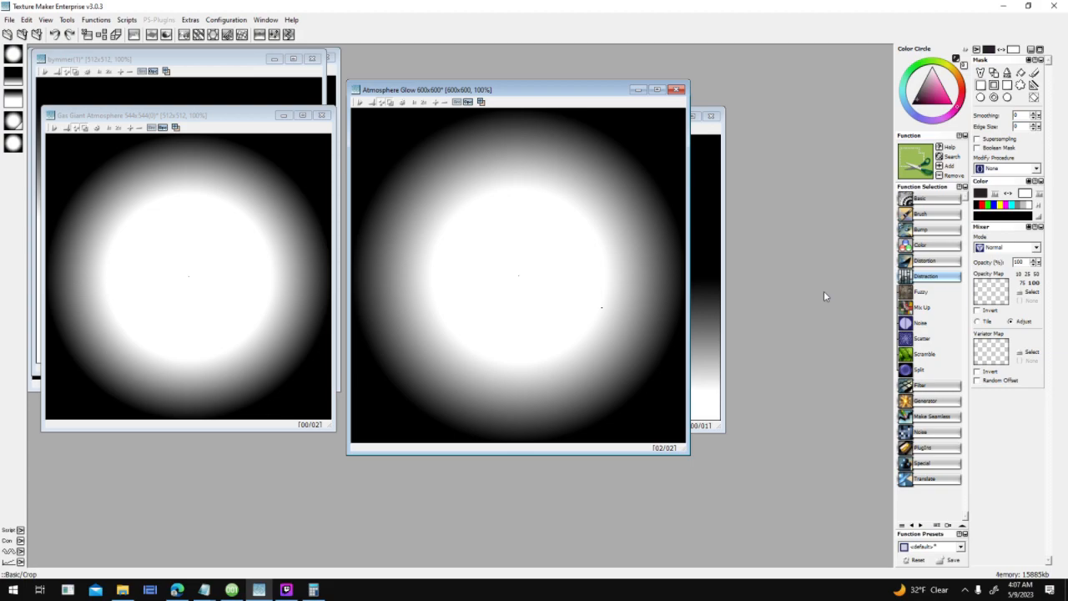
pyautogui.moveTo(562, 90); pyautogui.dragTo(623, 251)
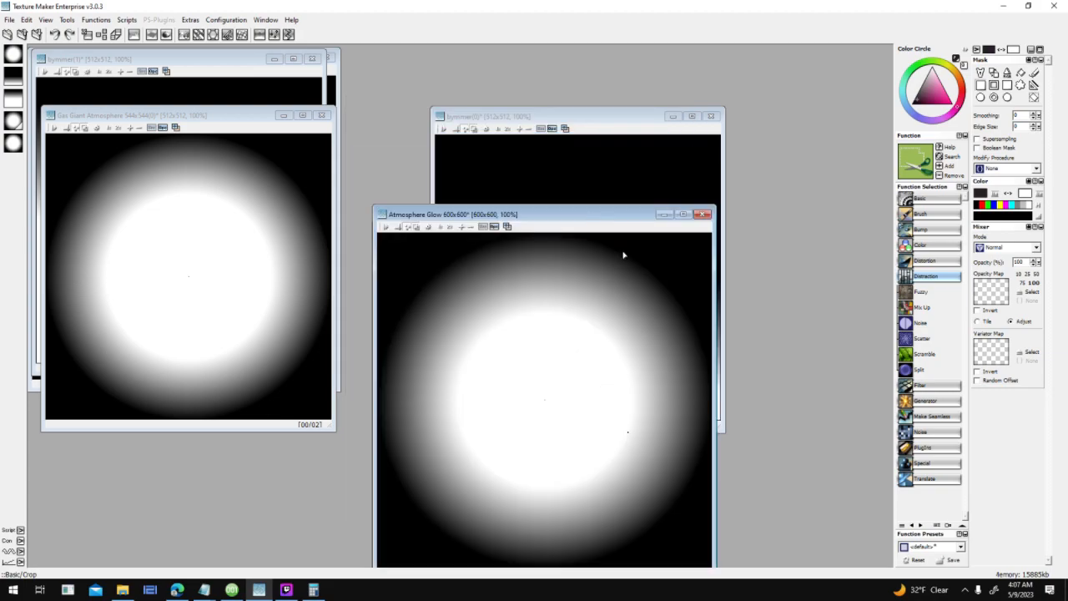
# Step: Look through the Filter functions in the function selection and reopen the Distraction group
pyautogui.click(951, 389)
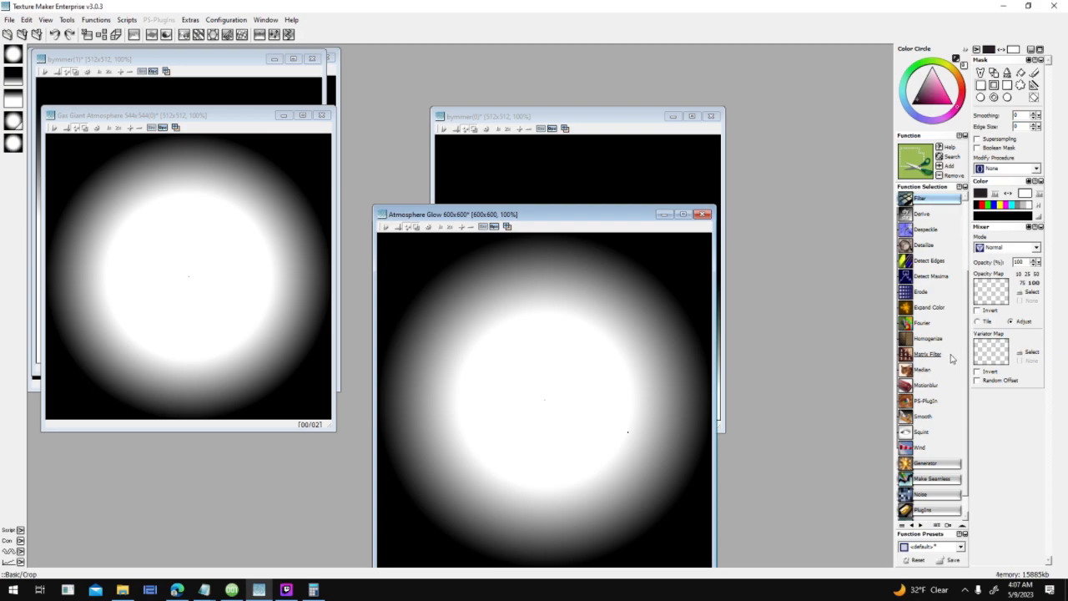
pyautogui.scroll(-1, 951, 358)
pyautogui.scroll(4, 954, 361)
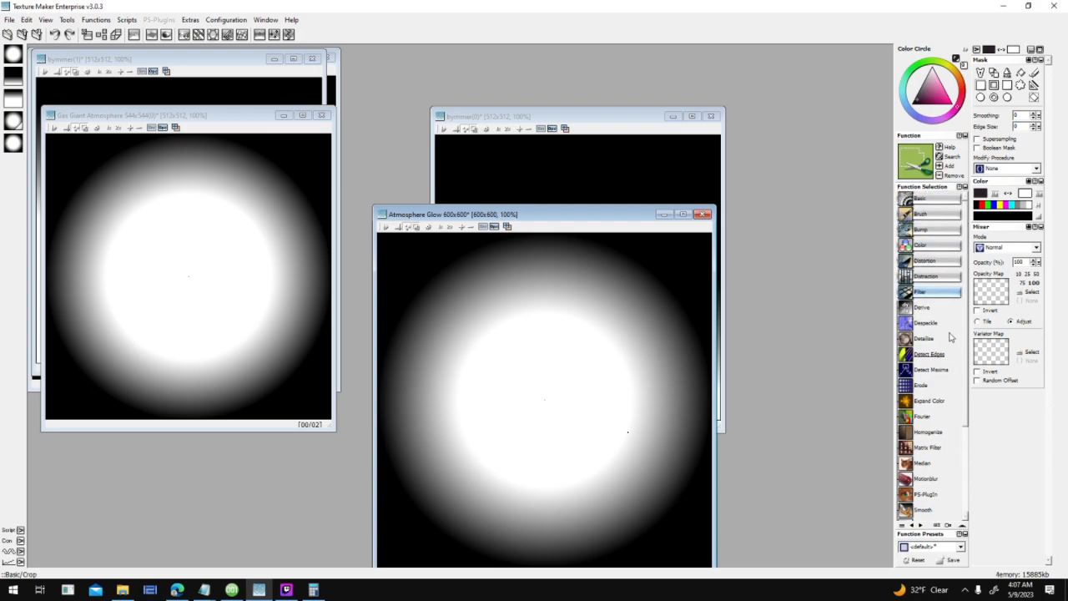
pyautogui.click(945, 277)
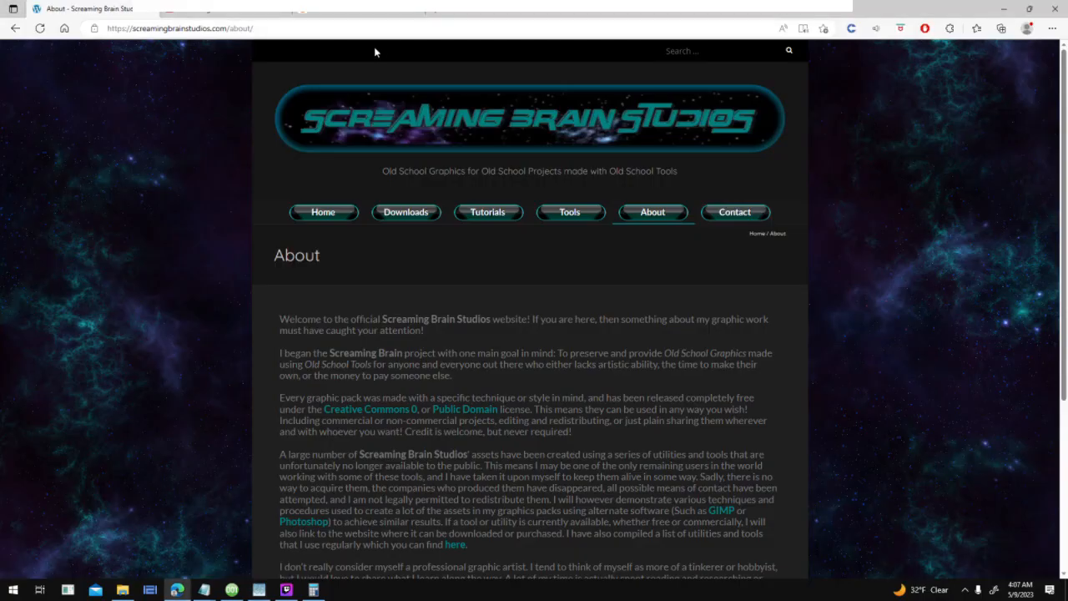
# Step: Switch to the web browser and open the G'MIC website from the Screaming Brain Studios Tools page
pyautogui.click(177, 590)
pyautogui.click(570, 213)
pyautogui.scroll(-5, 564, 321)
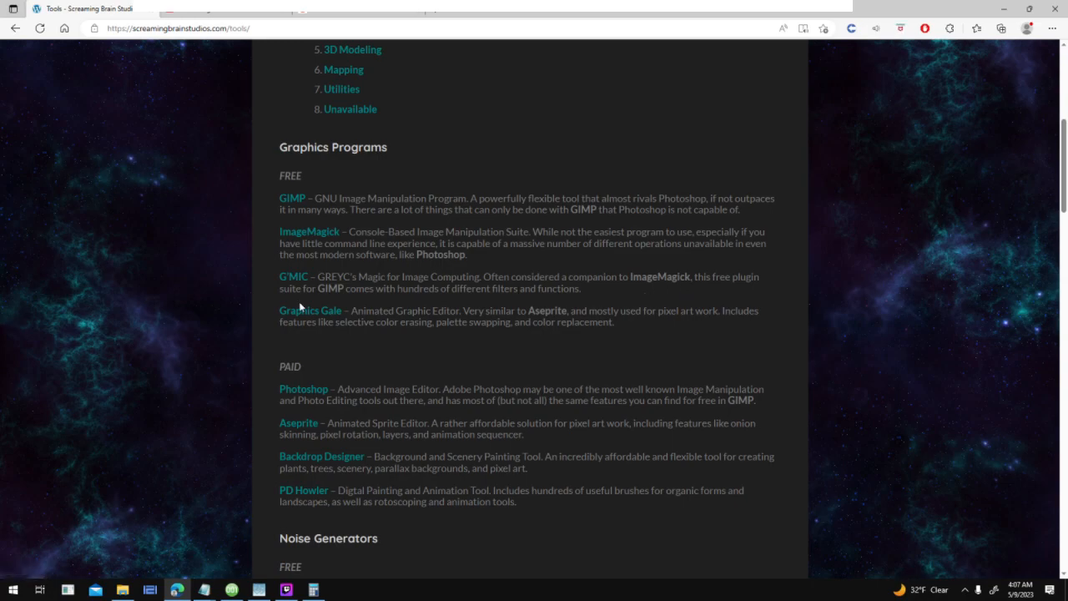
pyautogui.click(293, 277)
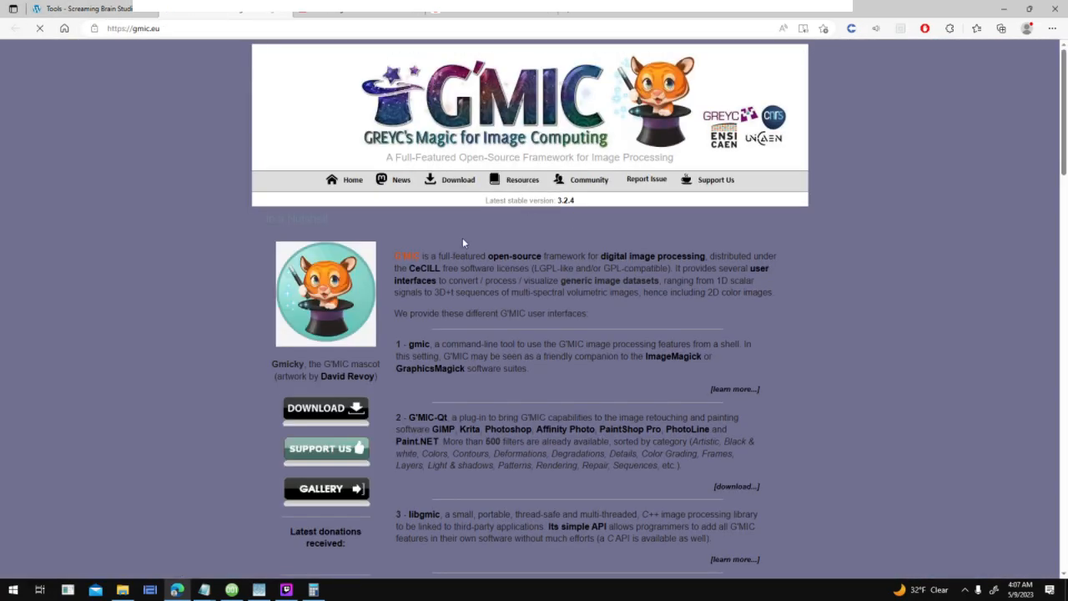
# Step: Examine the enlarged previews of the gmic command-line tool and the G'MIC-Qt plug-in
pyautogui.scroll(-4, 884, 247)
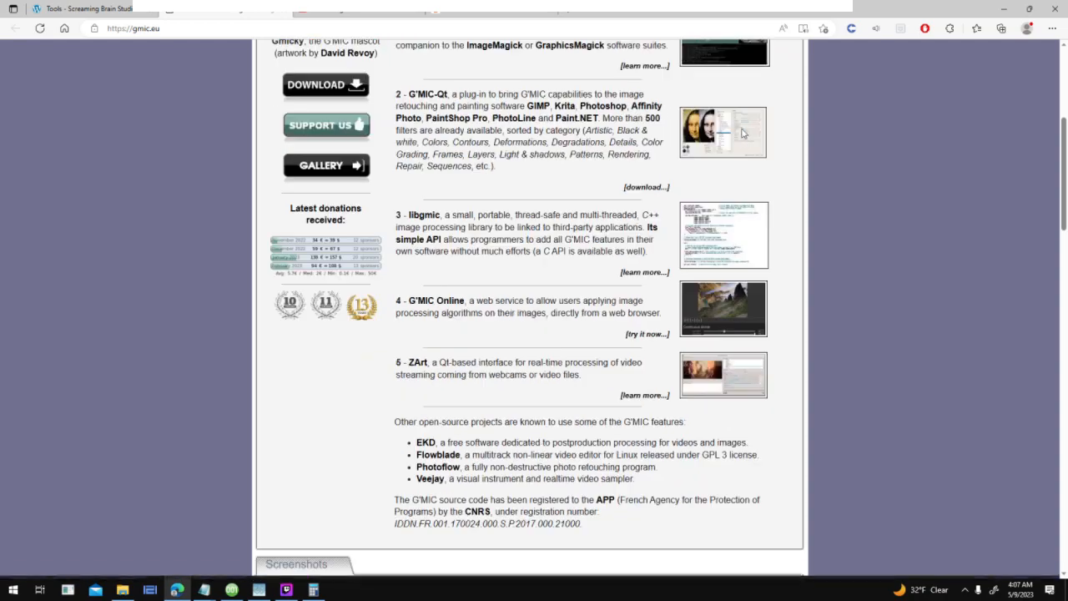
pyautogui.scroll(2, 764, 182)
pyautogui.click(730, 185)
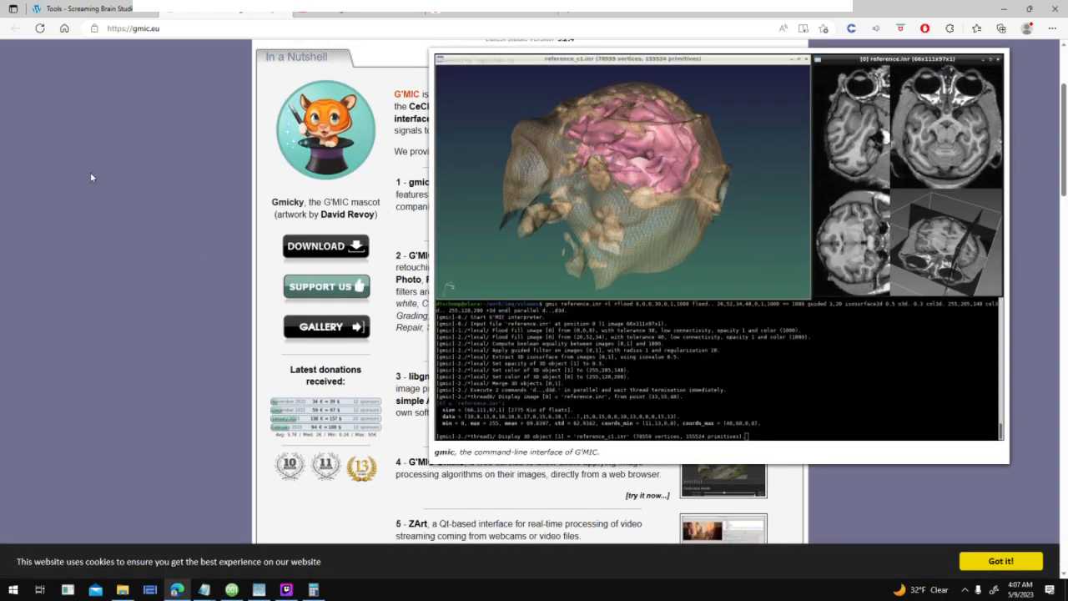
pyautogui.click(1006, 102)
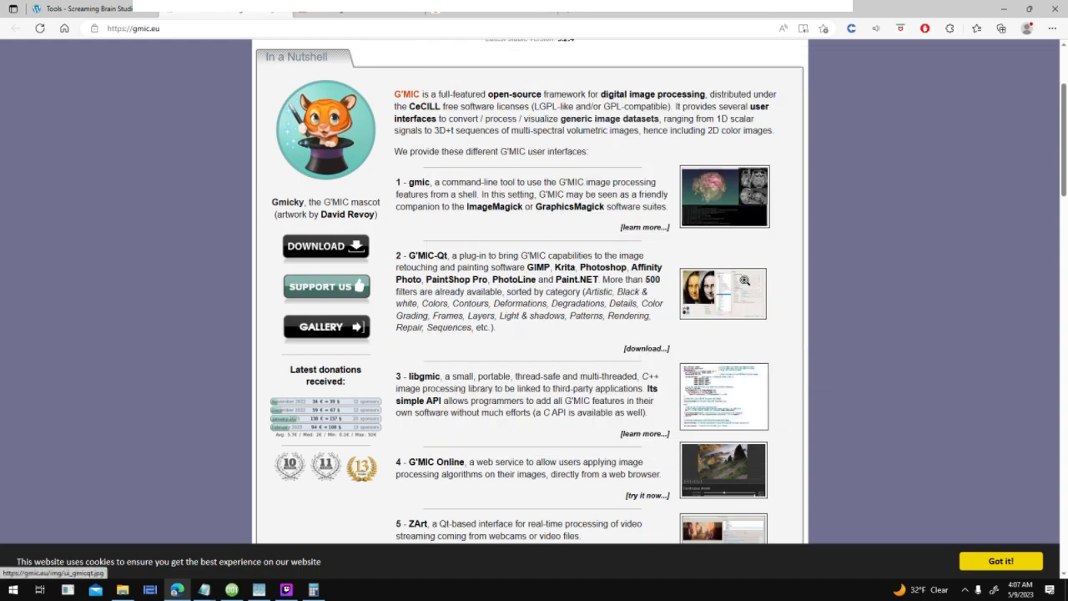
pyautogui.click(742, 294)
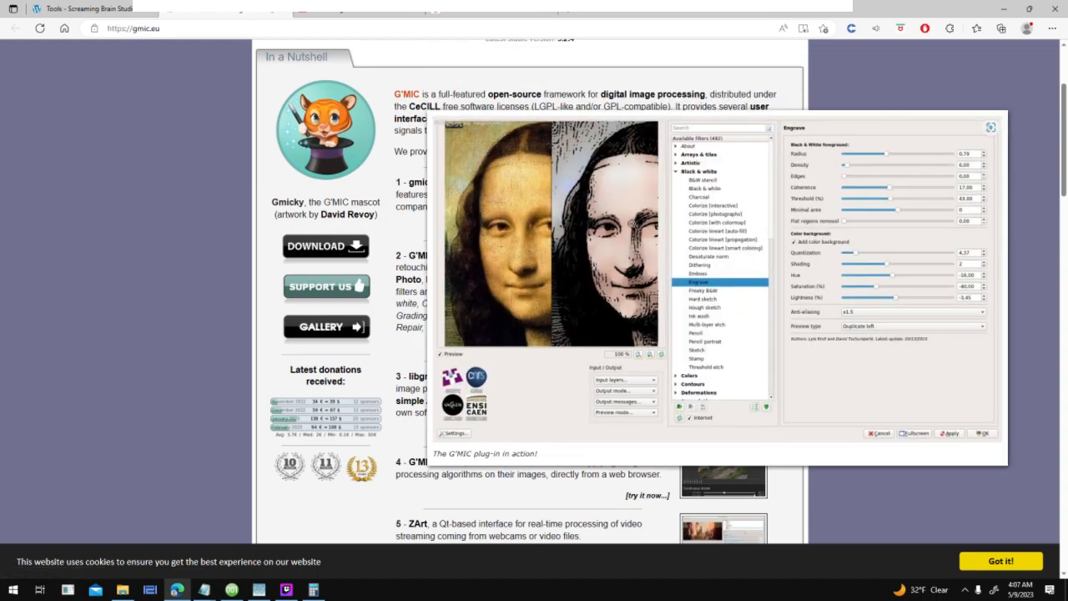
pyautogui.click(1032, 196)
# Step: Read through the G'MIC home page's screenshots, philosophy, team and resources sections, and accept the cookie notice
pyautogui.scroll(-4, 542, 365)
pyautogui.scroll(6, 542, 365)
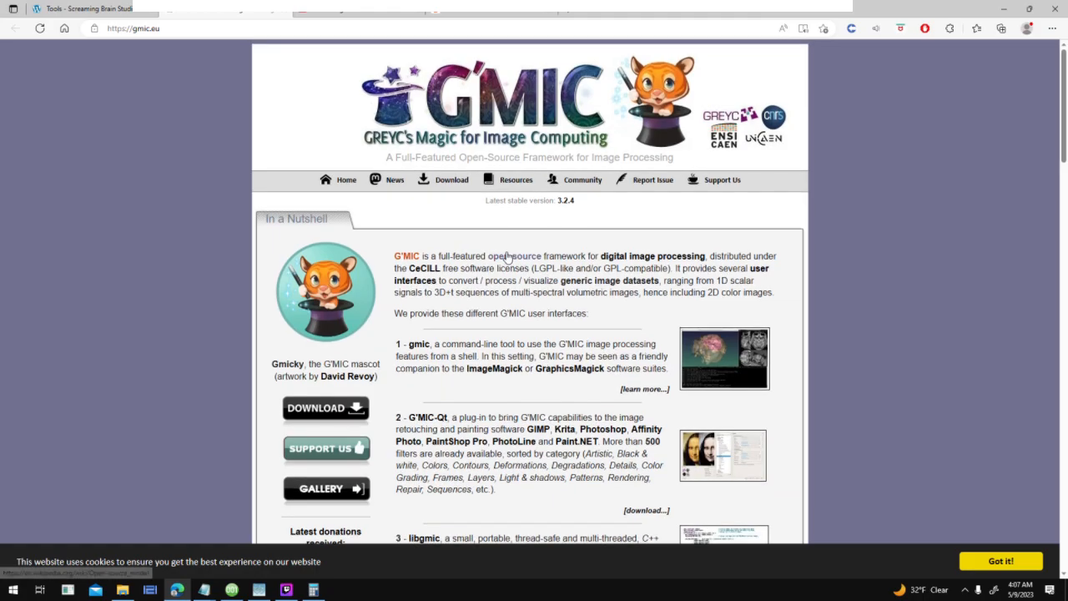
pyautogui.scroll(-12, 585, 342)
pyautogui.scroll(-15, 584, 342)
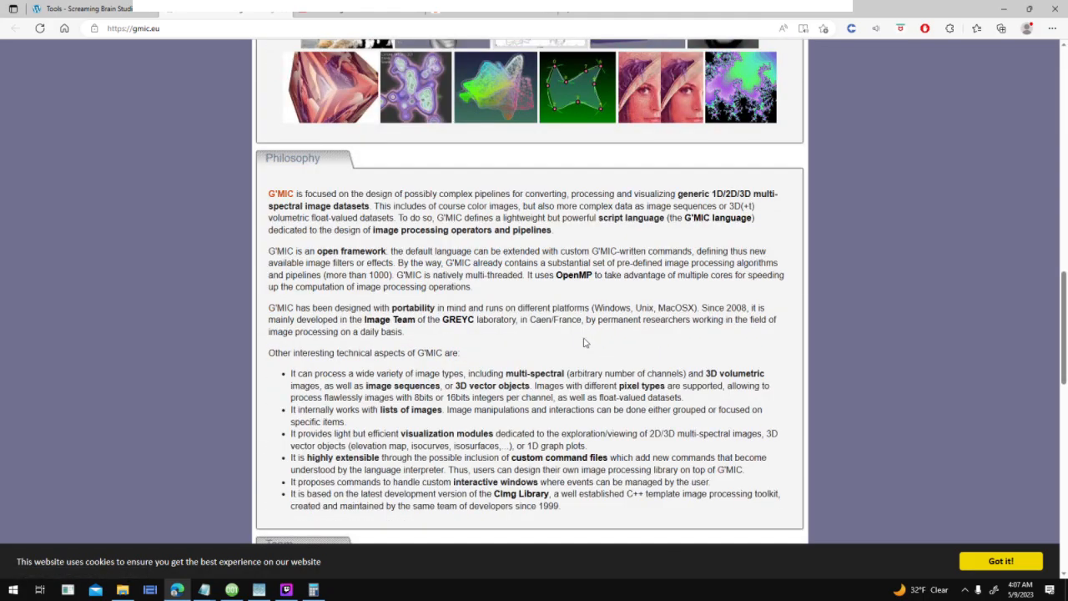
pyautogui.scroll(5, 584, 342)
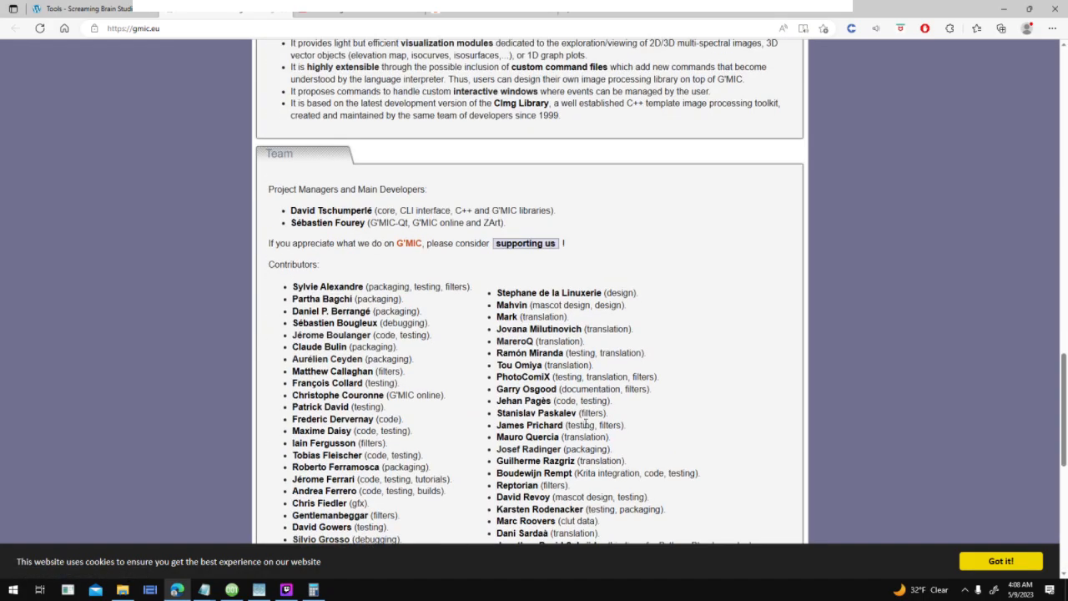
pyautogui.scroll(-4, 526, 392)
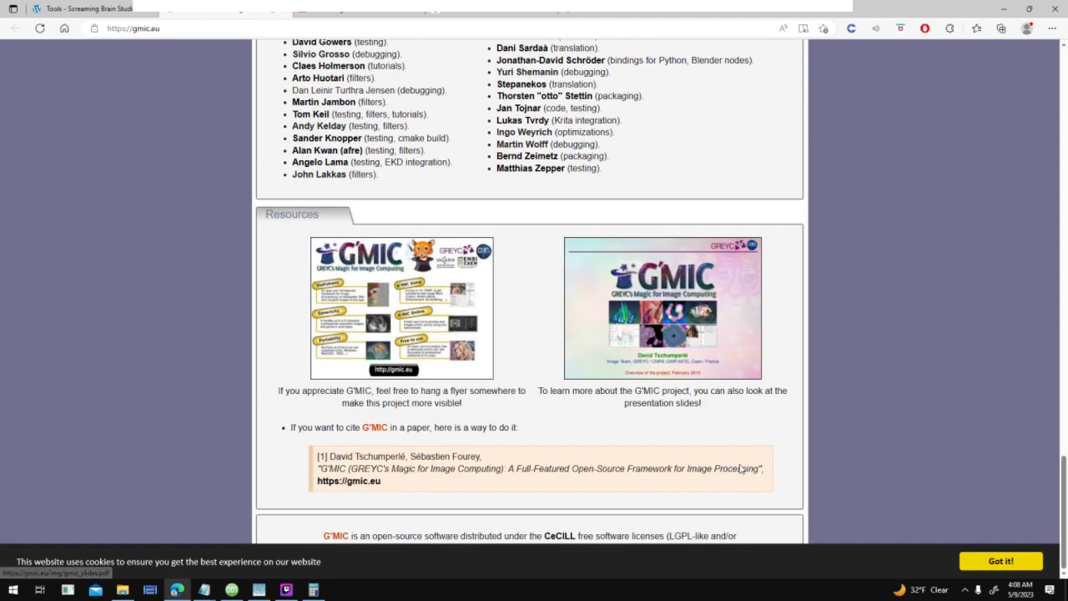
pyautogui.scroll(15, 453, 330)
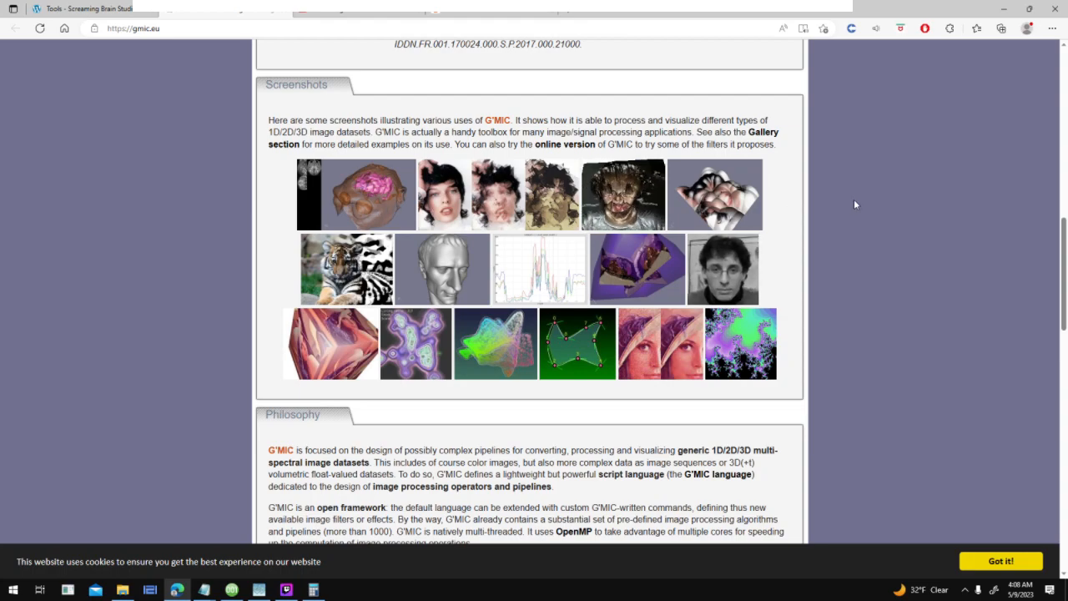
pyautogui.scroll(5, 854, 203)
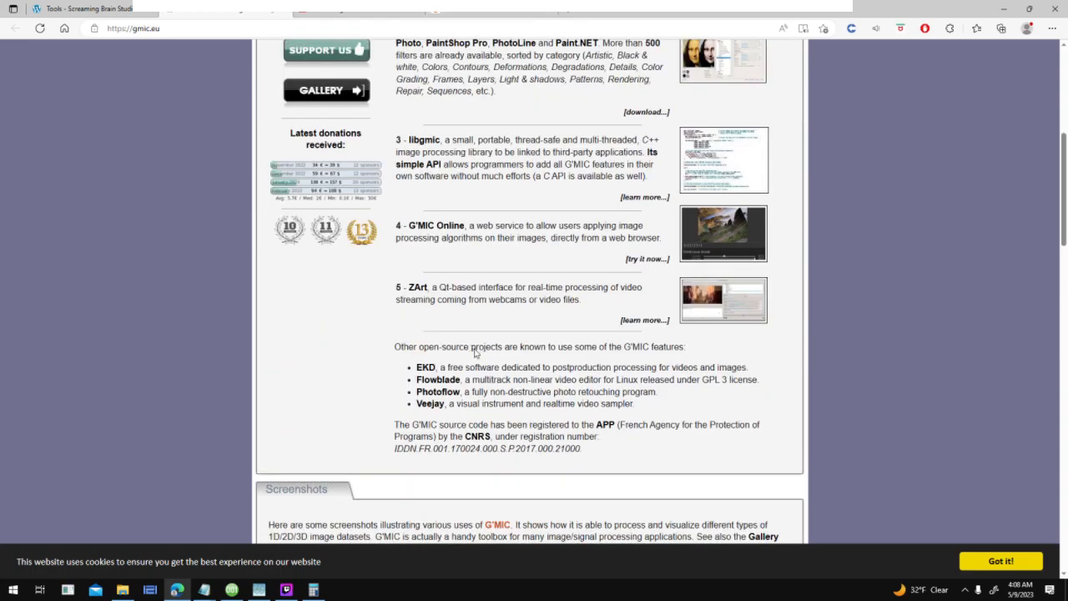
pyautogui.scroll(5, 480, 351)
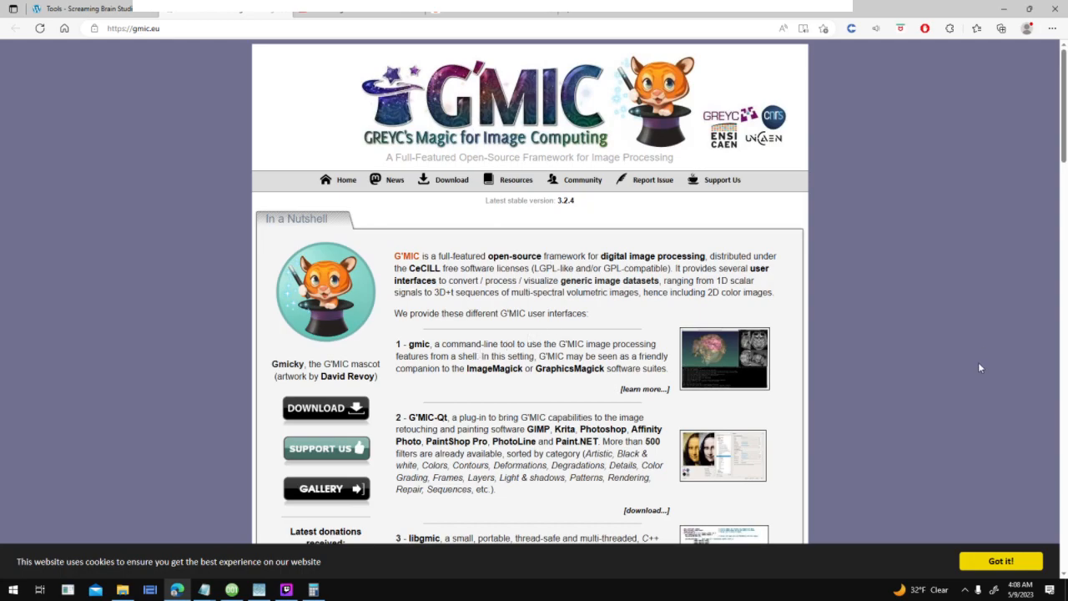
pyautogui.click(989, 563)
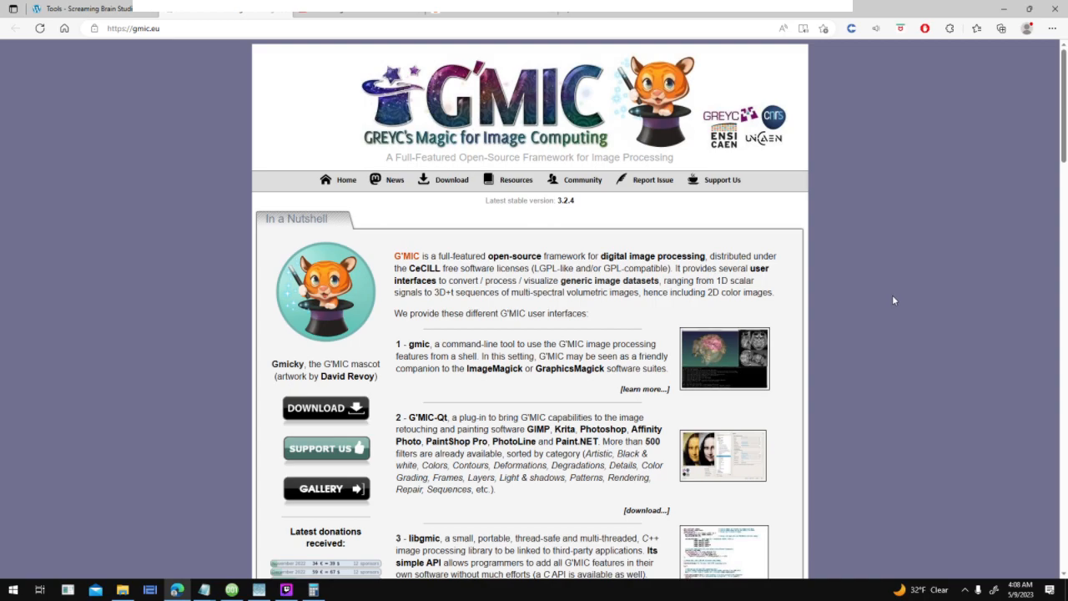
# Step: Search the web for "gimp" in a new browser tab and open GIMP's downloads page
pyautogui.scroll(-2, 892, 299)
pyautogui.scroll(-1, 892, 300)
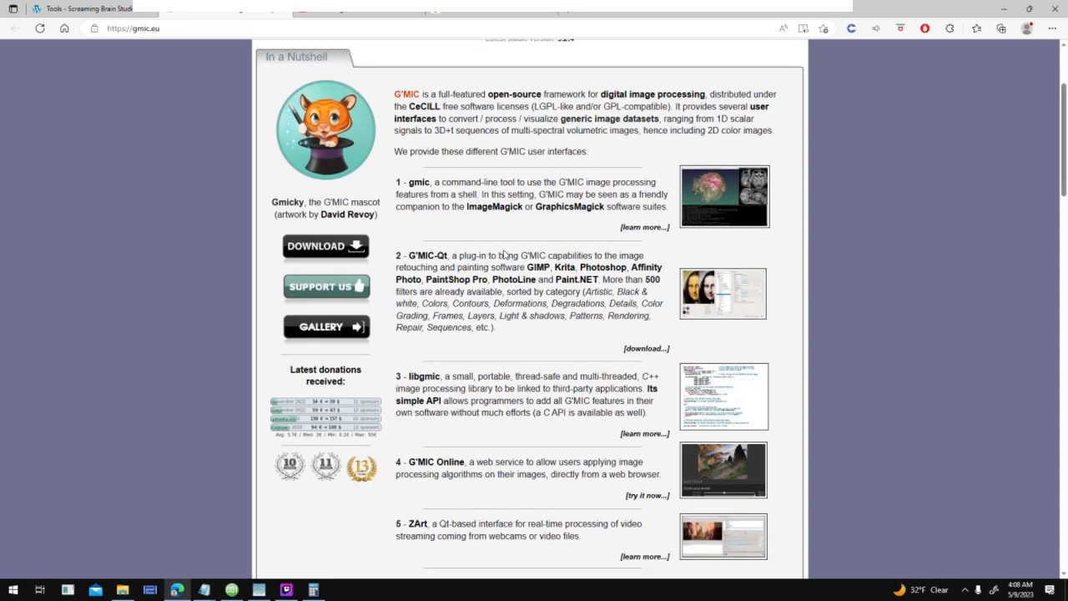
pyautogui.scroll(3, 556, 286)
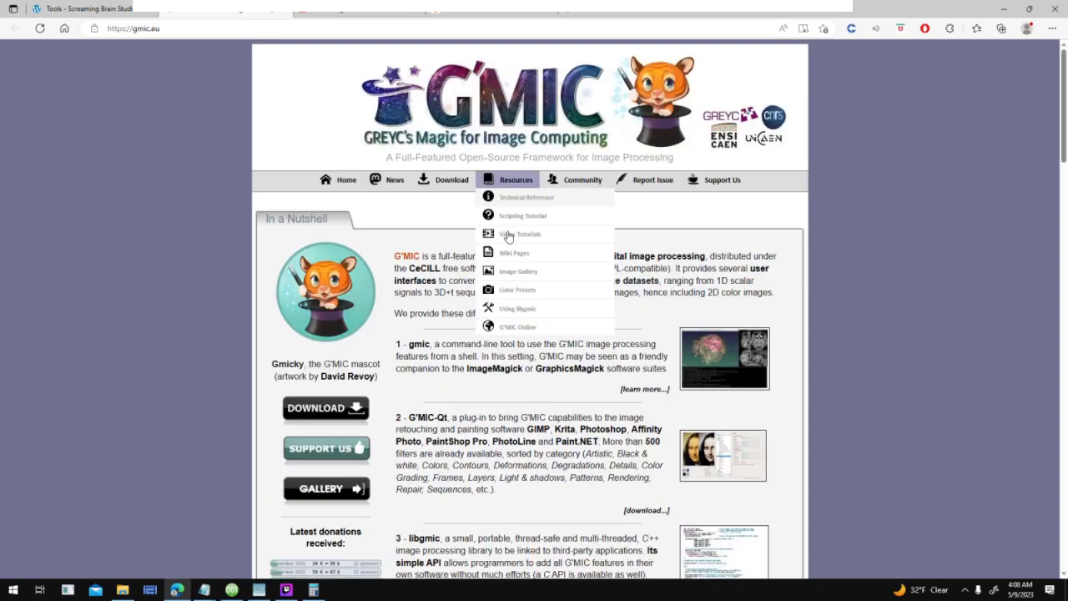
pyautogui.click(571, 15)
pyautogui.write('gimp')
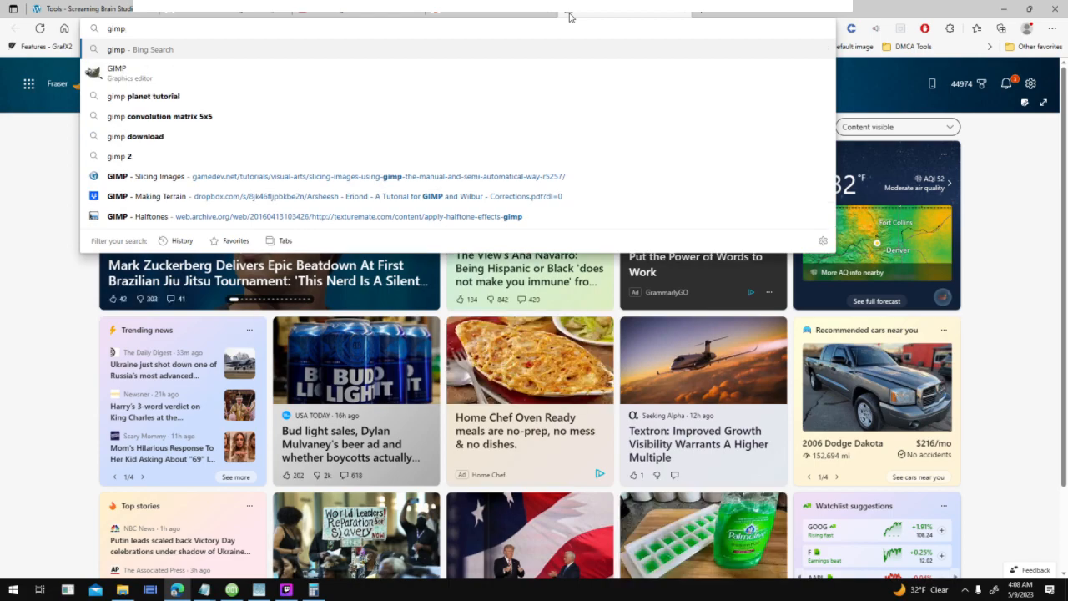
pyautogui.press('Return')
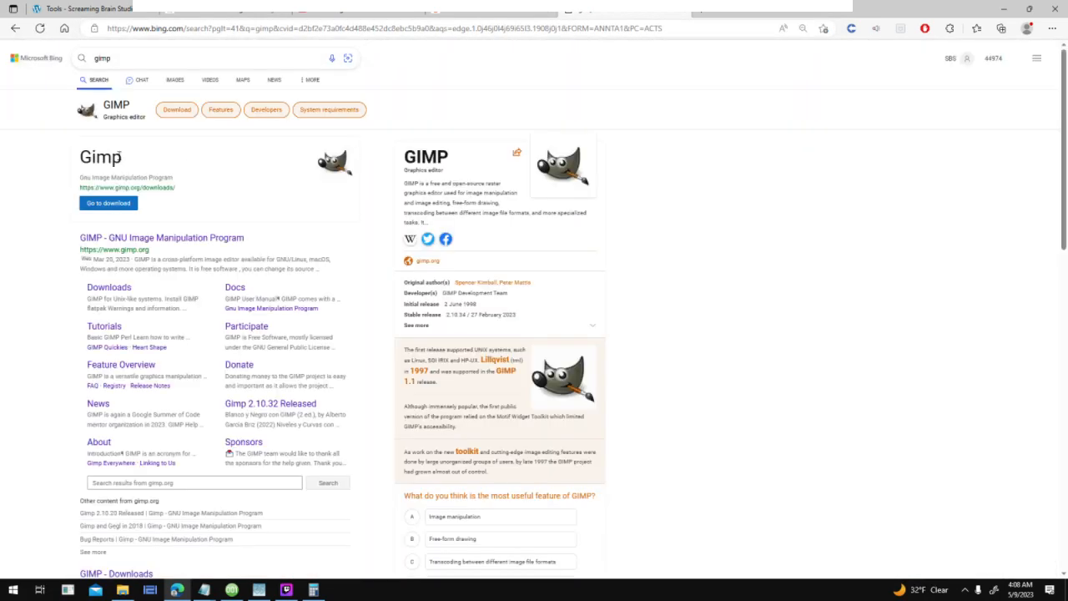
pyautogui.click(123, 203)
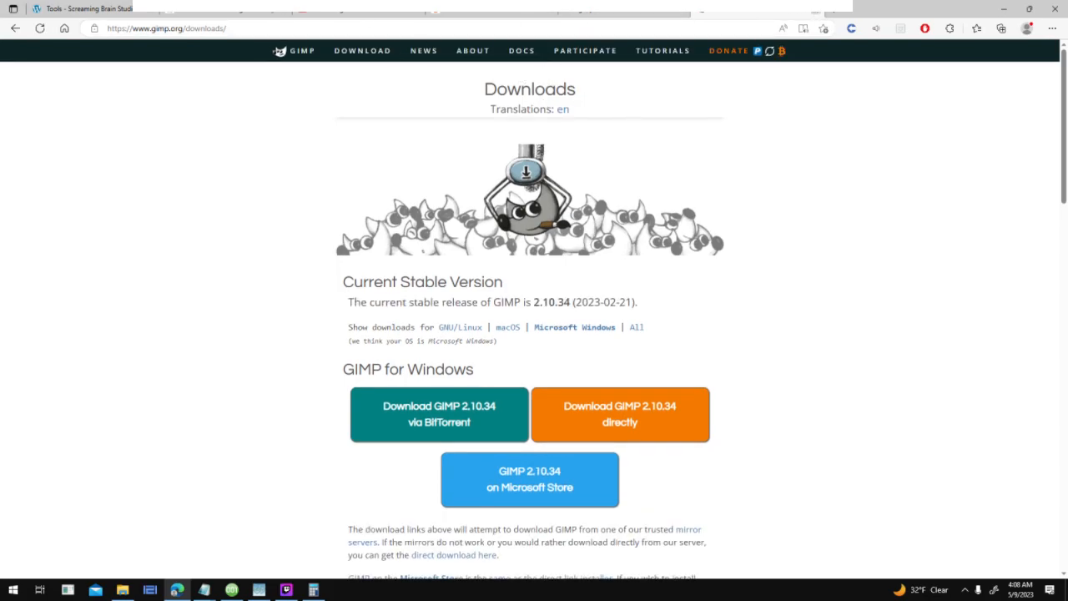
# Step: Look back over the G'MIC home page's user interface list and revisit the GIMP downloads page
pyautogui.click(226, 12)
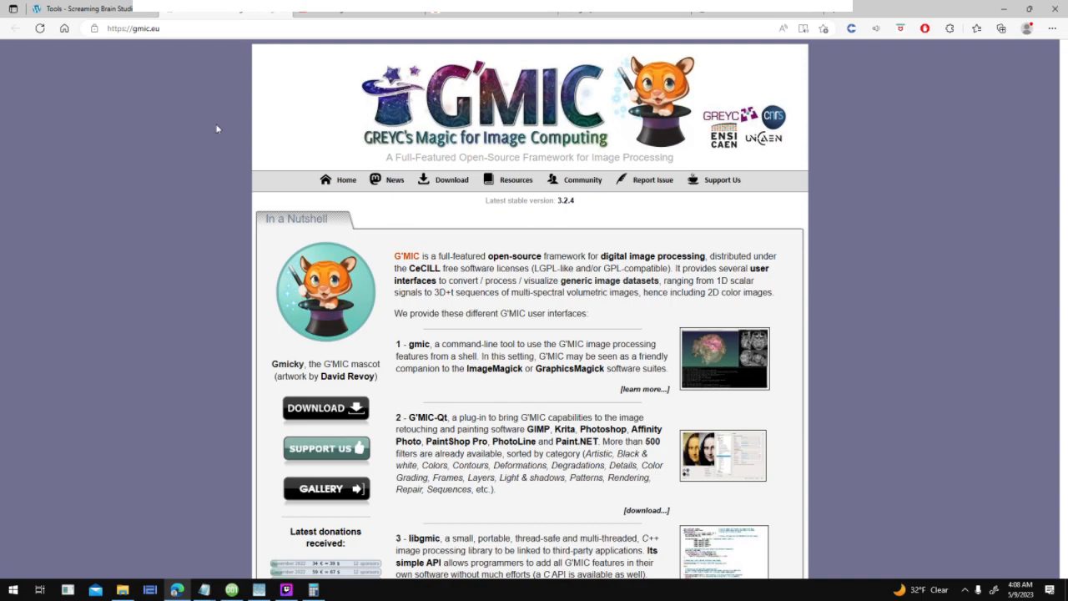
pyautogui.click(138, 28)
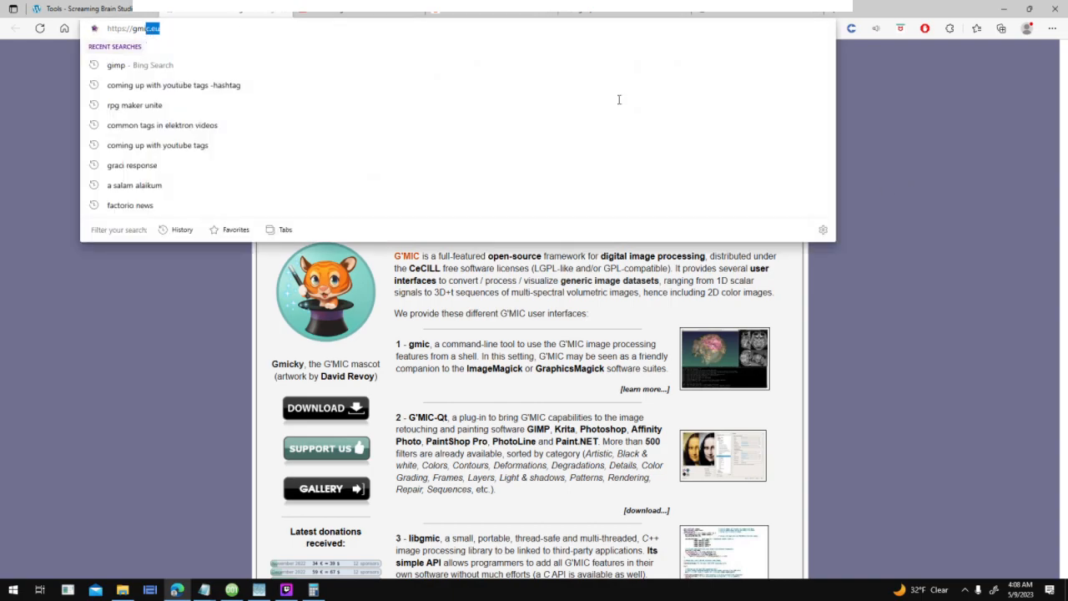
pyautogui.click(946, 200)
pyautogui.scroll(-3, 619, 262)
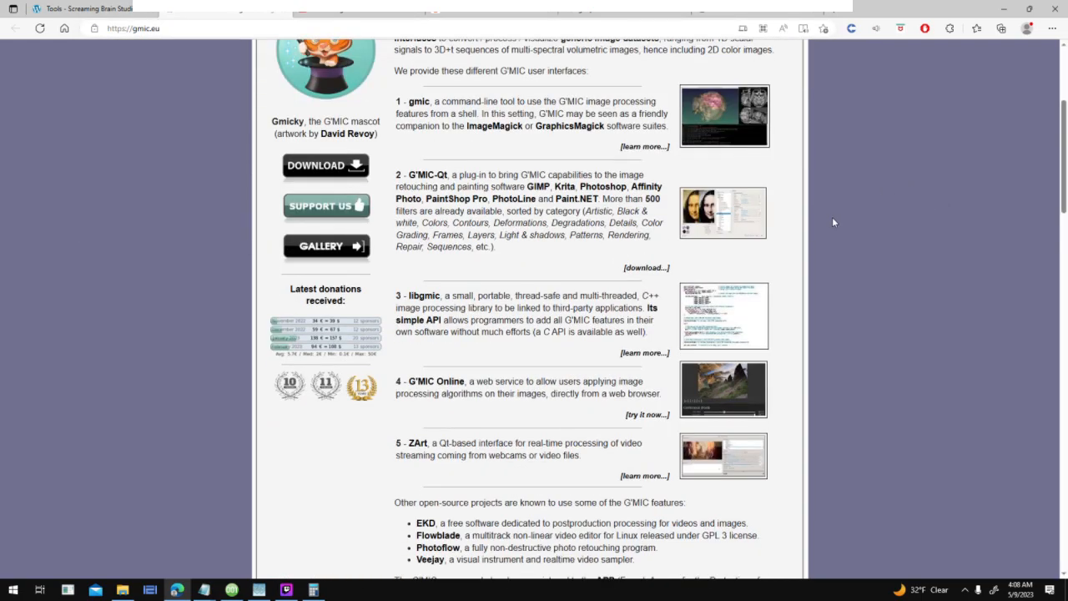
pyautogui.scroll(3, 538, 233)
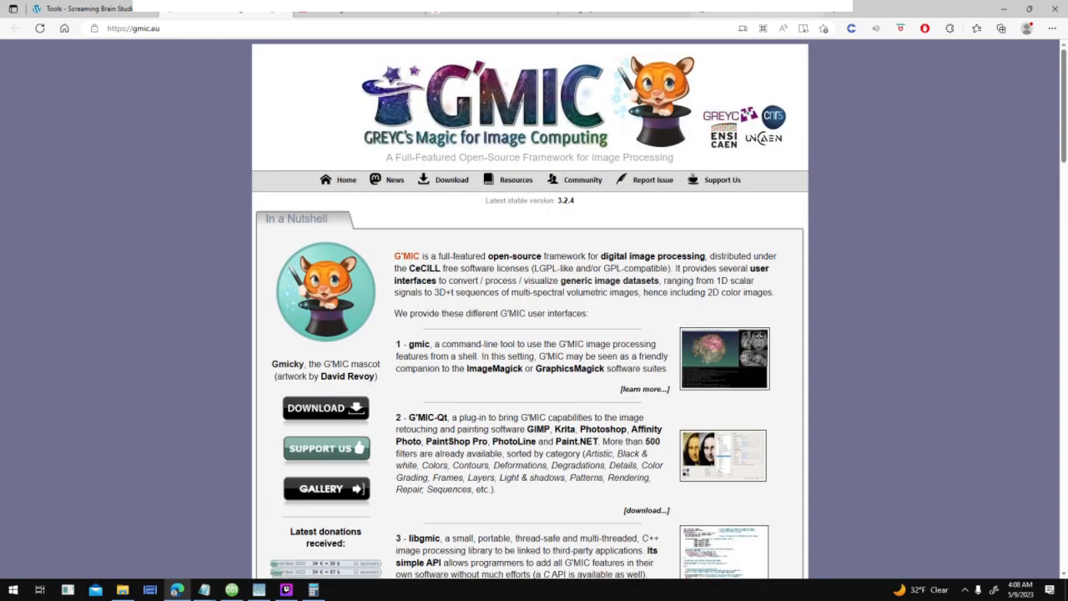
pyautogui.click(758, 14)
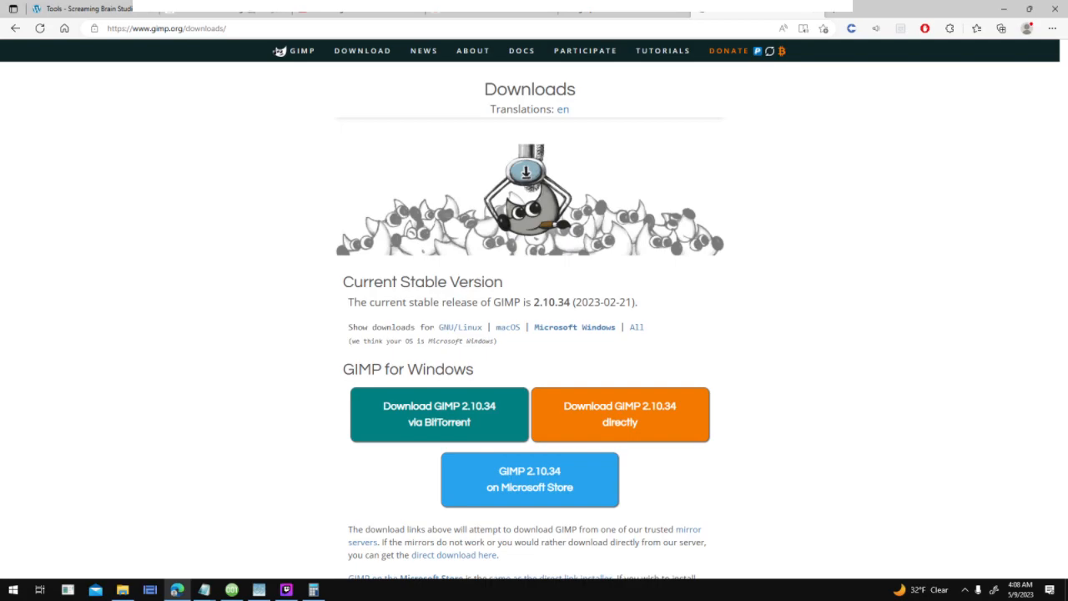
pyautogui.click(239, 14)
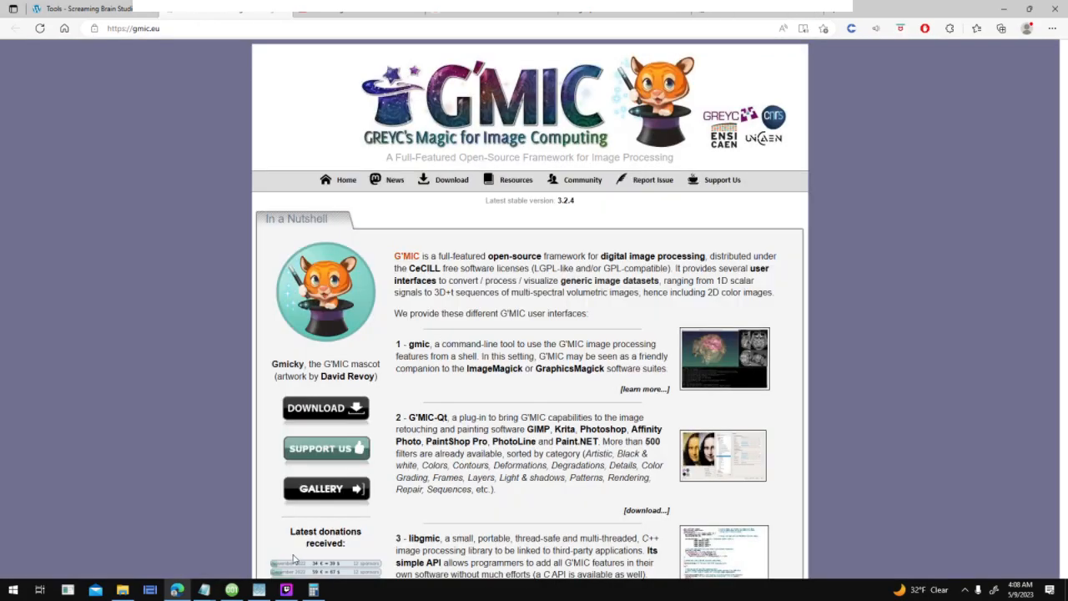
# Step: Leave the browser and launch GIMP from the system's program search
pyautogui.click(235, 590)
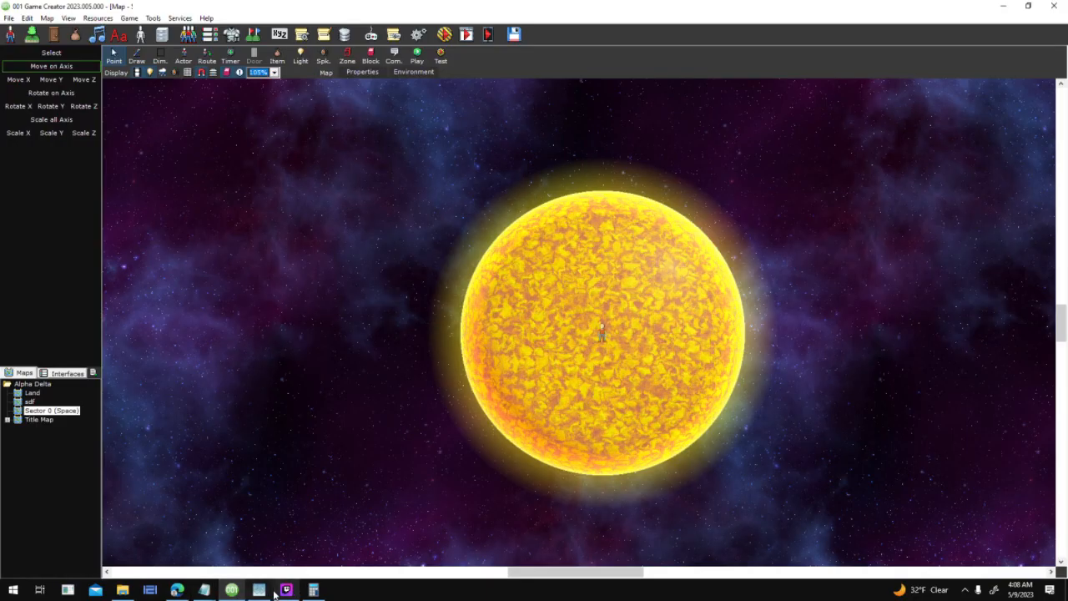
pyautogui.click(13, 590)
pyautogui.write('gimp')
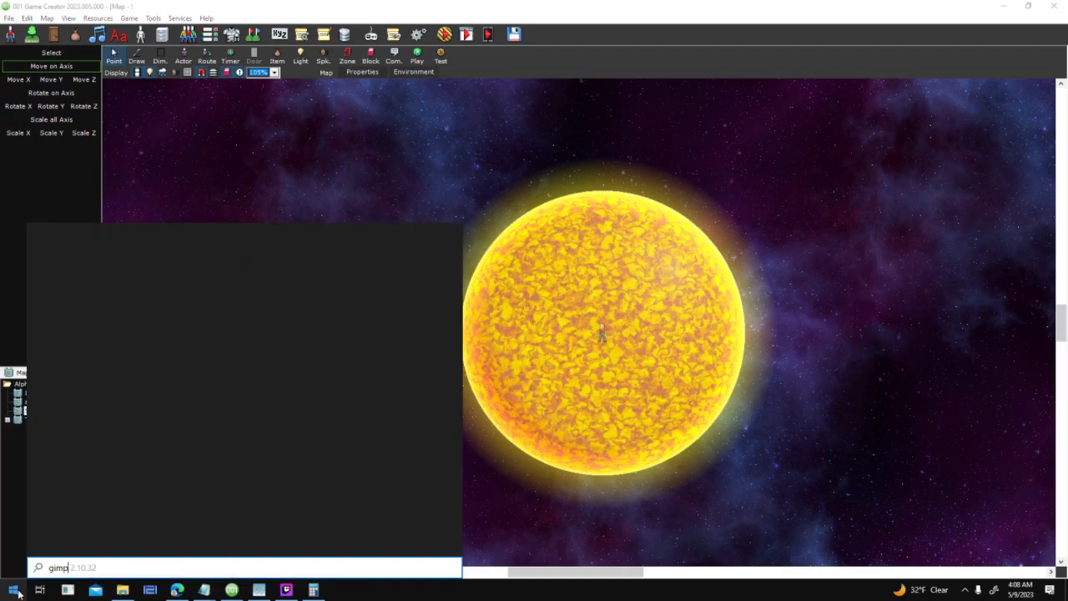
pyautogui.press('Return')
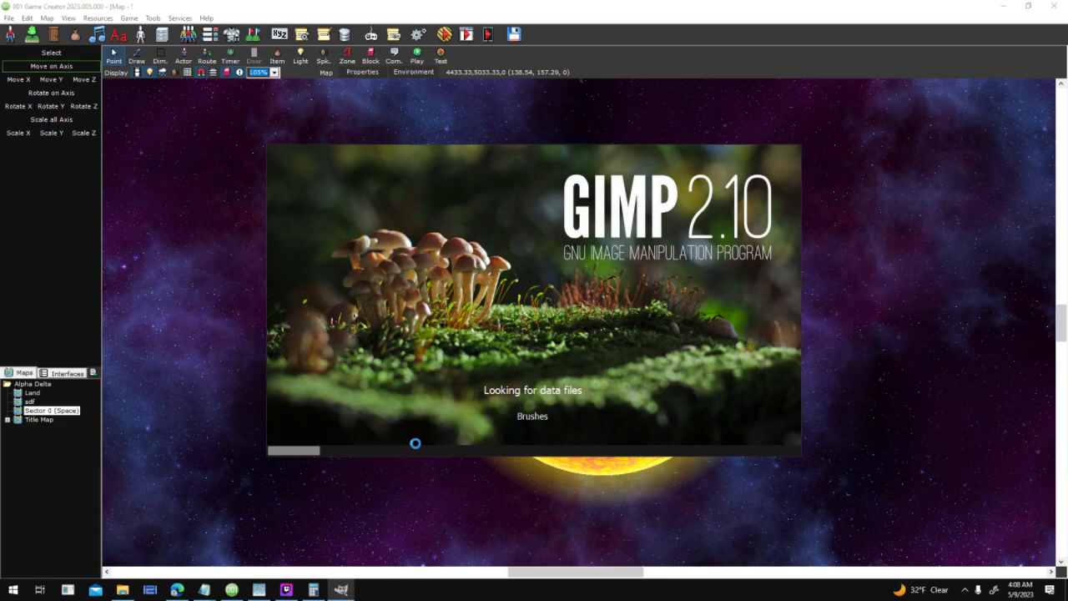
# Step: Switch to Texture Maker, reposition the Atmosphere Glow 600x600 window and expand the Special function group
pyautogui.click(259, 589)
pyautogui.moveTo(569, 213); pyautogui.dragTo(544, 139)
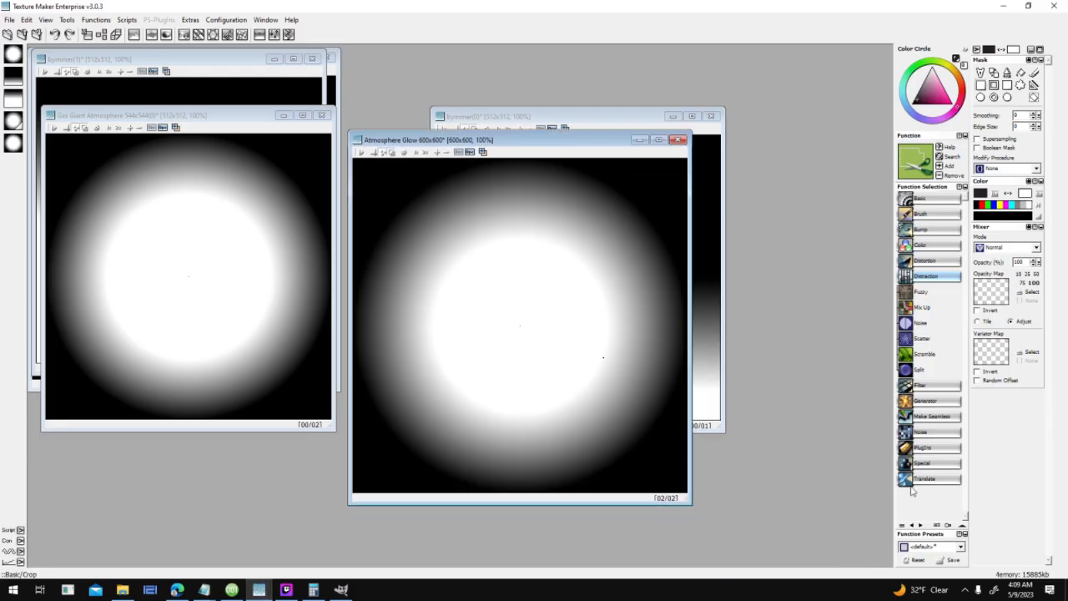
pyautogui.click(933, 465)
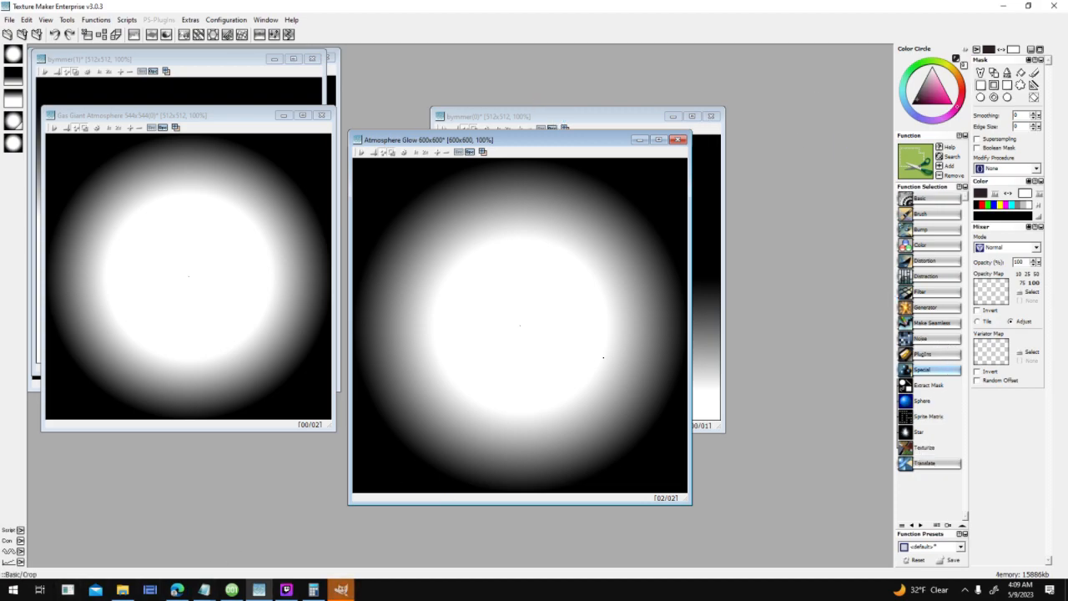
# Step: Switch to GIMP and create a new image 512 pixels wide and 512 pixels high
pyautogui.click(341, 590)
pyautogui.click(7, 20)
pyautogui.click(21, 37)
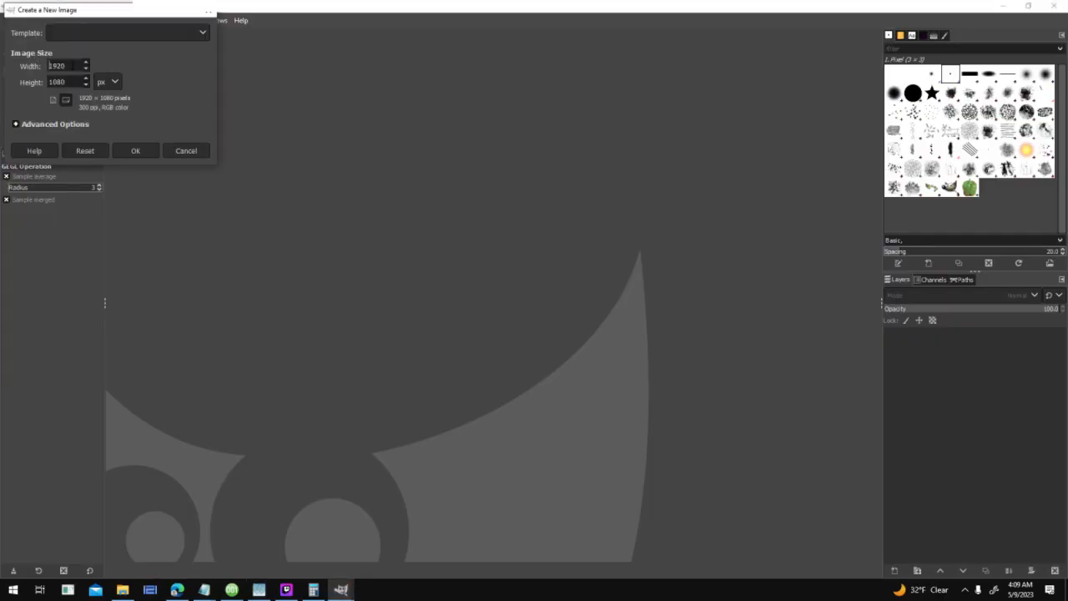
pyautogui.doubleClick(67, 65)
pyautogui.write('512')
pyautogui.press('Tab')
pyautogui.write('512')
pyautogui.click(134, 153)
# Step: Preview the Annular Steiner Chain Round Tile and several Array filters in G'MIC-Qt, and close it without applying
pyautogui.click(186, 21)
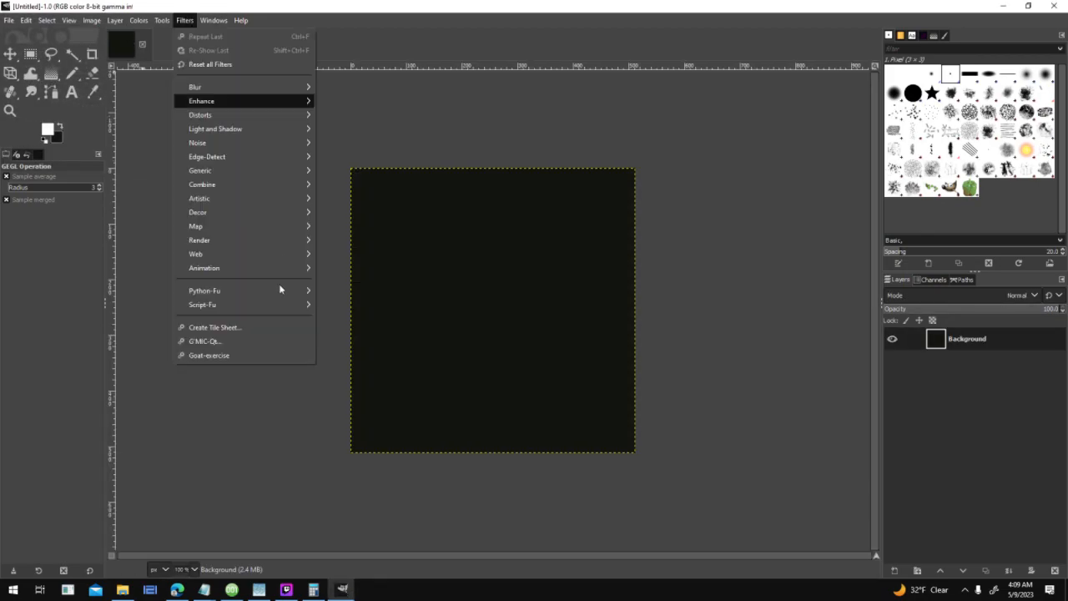
pyautogui.click(250, 342)
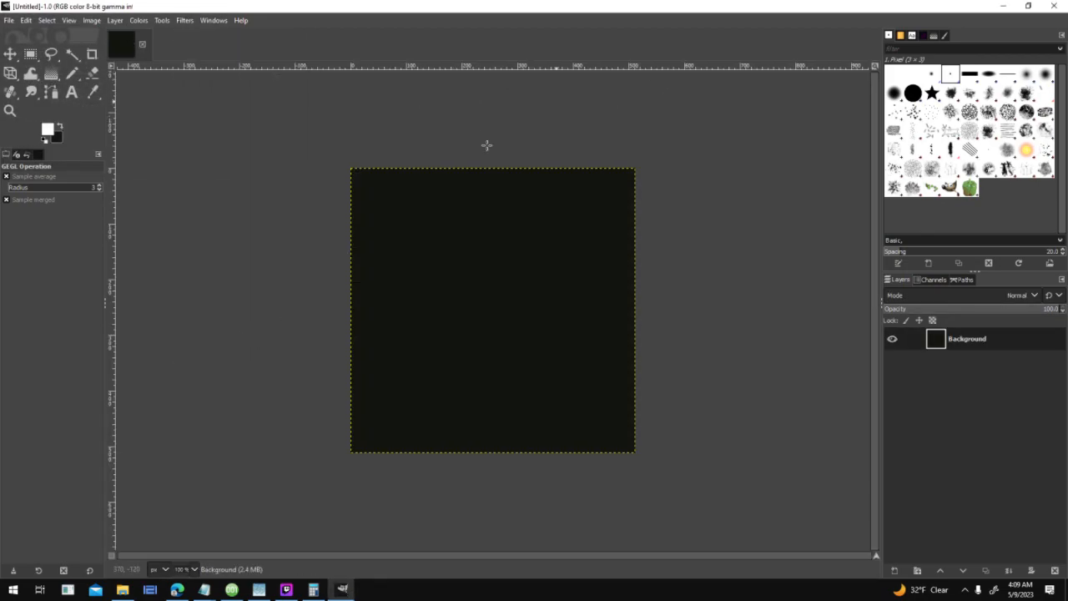
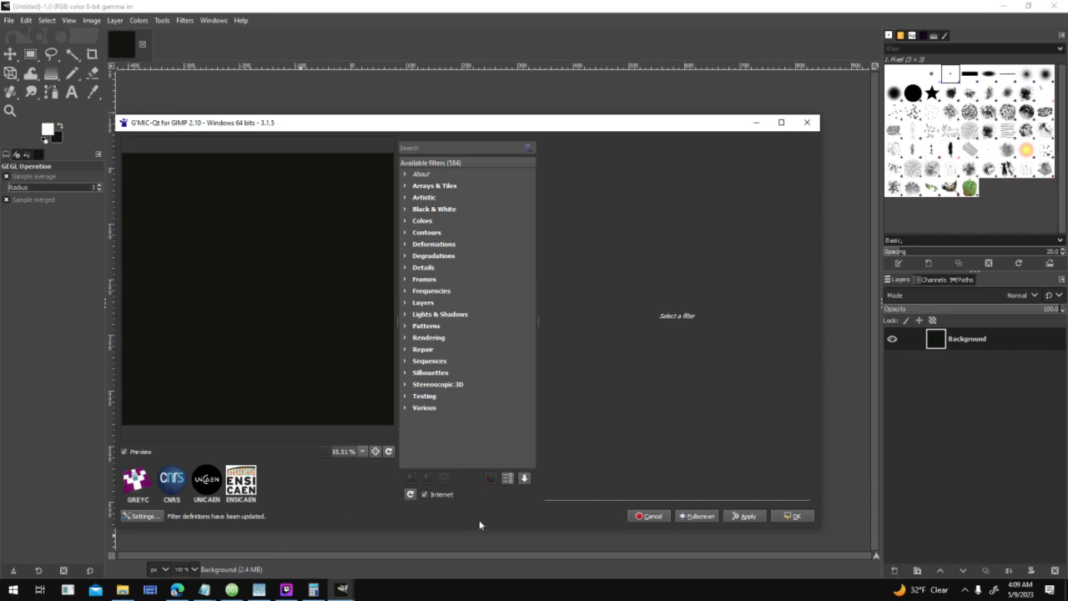
pyautogui.click(406, 187)
pyautogui.click(451, 196)
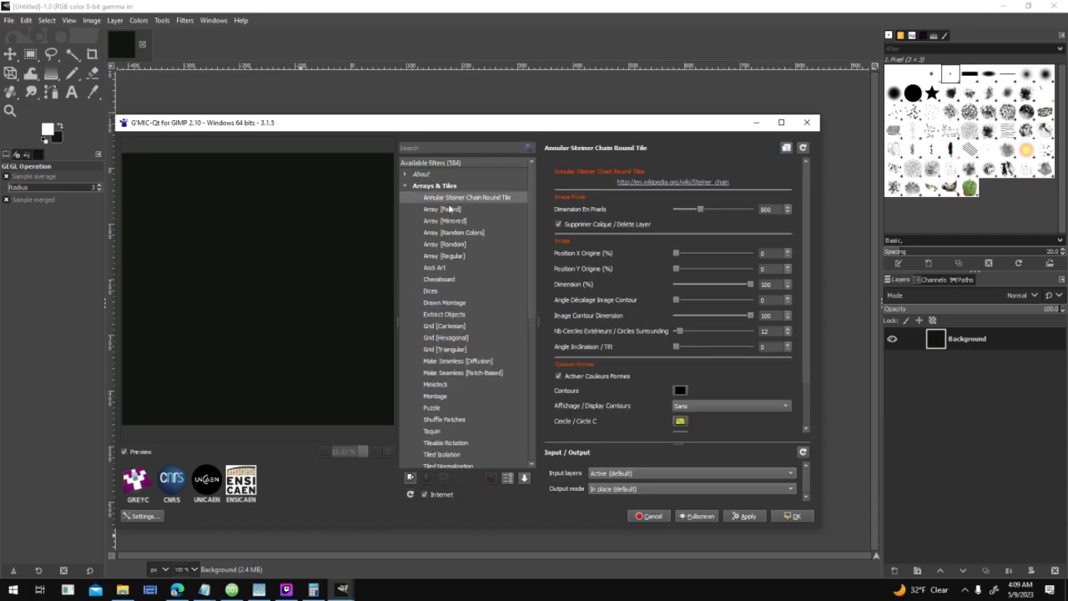
pyautogui.click(434, 210)
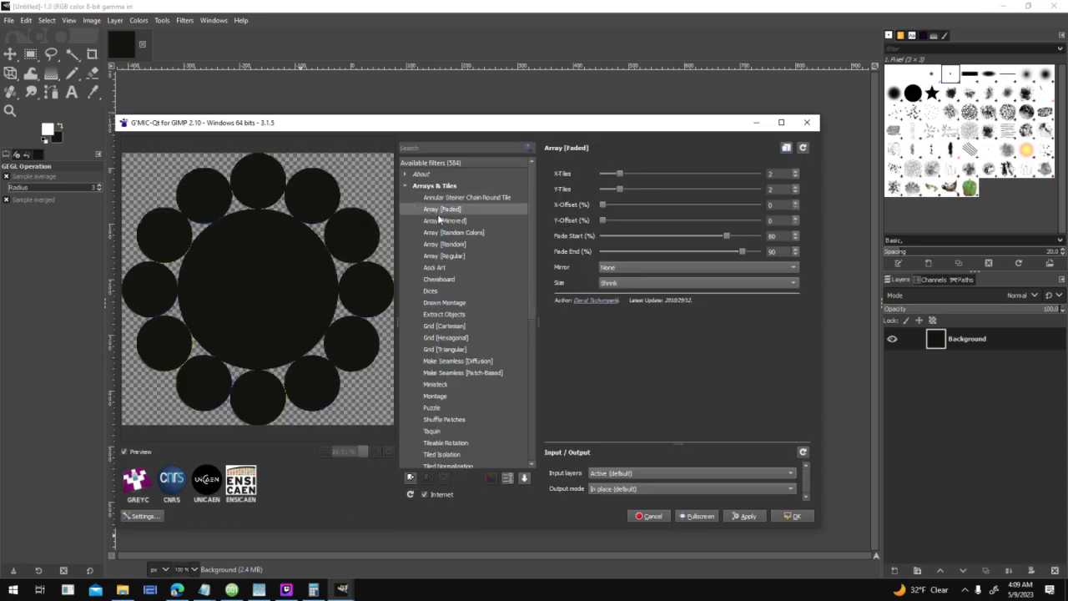
pyautogui.click(445, 221)
pyautogui.click(457, 243)
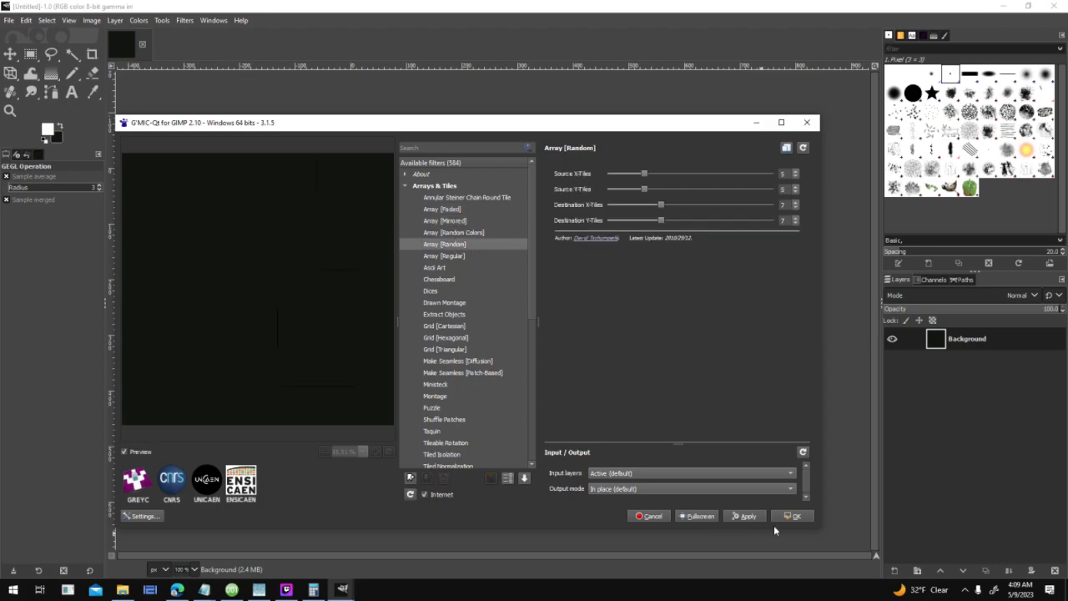
pyautogui.click(649, 516)
# Step: Browse for an image to open in the graphic packs folder on Big Drive (D:), down to Tiny Texture Pack 1's 512x512 Bricks folder
pyautogui.click(8, 22)
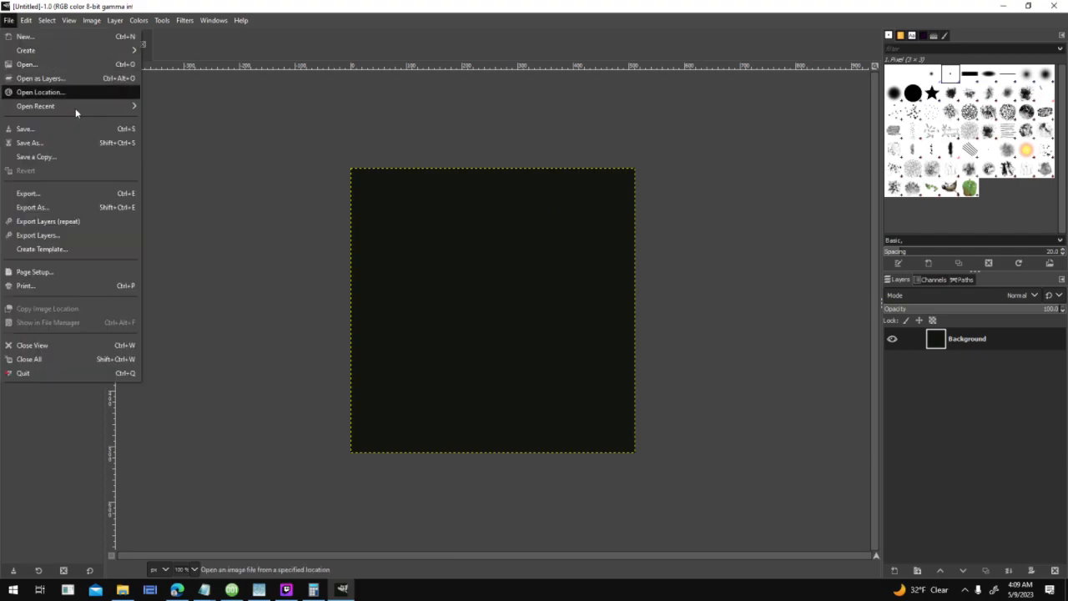
pyautogui.moveTo(75, 108)
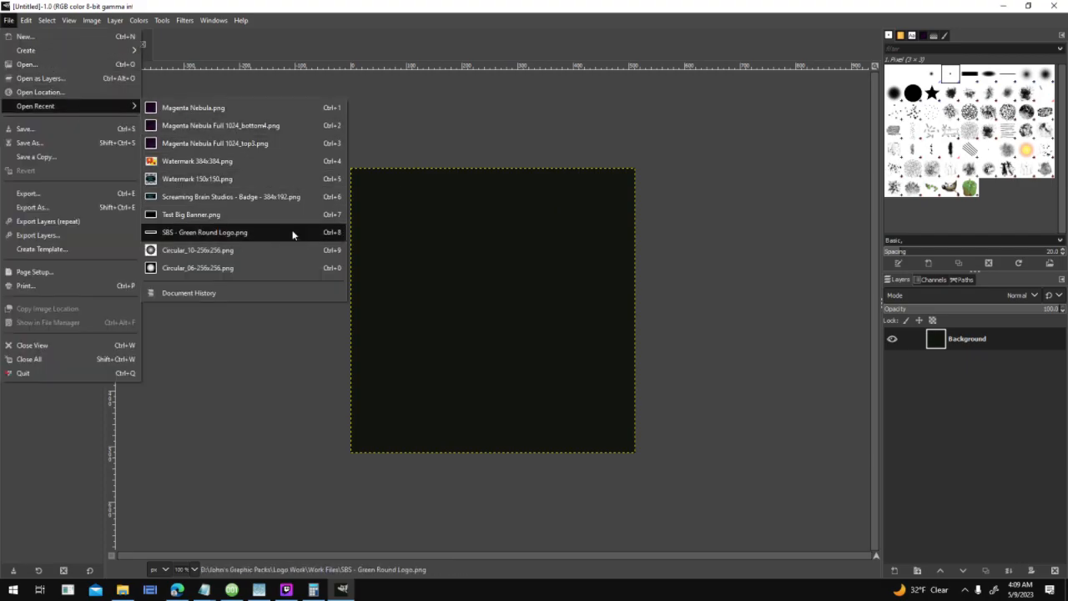
pyautogui.click(92, 65)
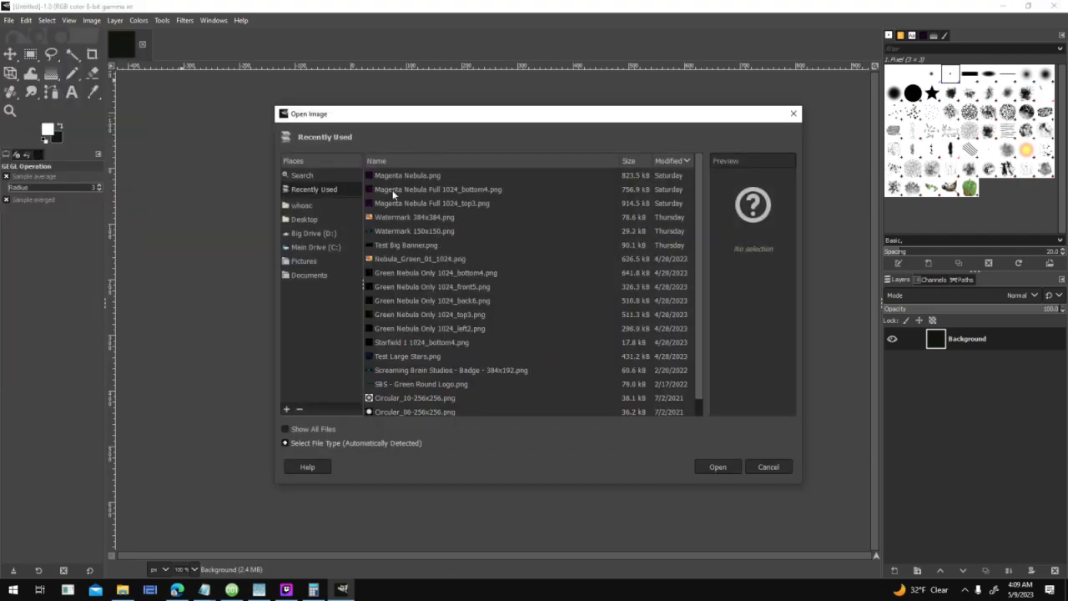
pyautogui.click(336, 233)
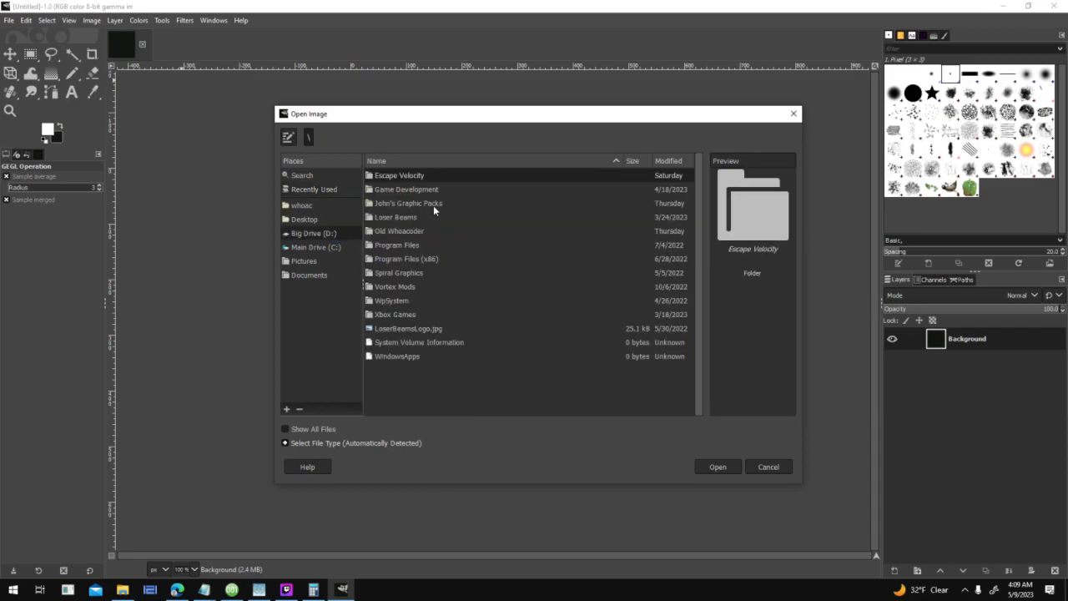
pyautogui.doubleClick(434, 205)
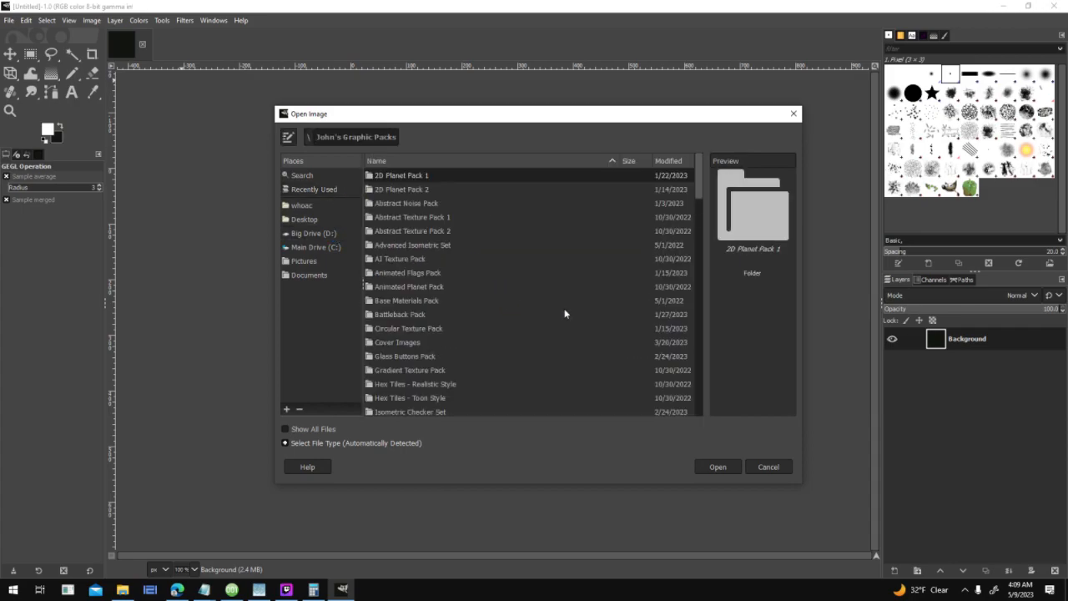
pyautogui.scroll(-10, 565, 314)
pyautogui.scroll(-5, 461, 375)
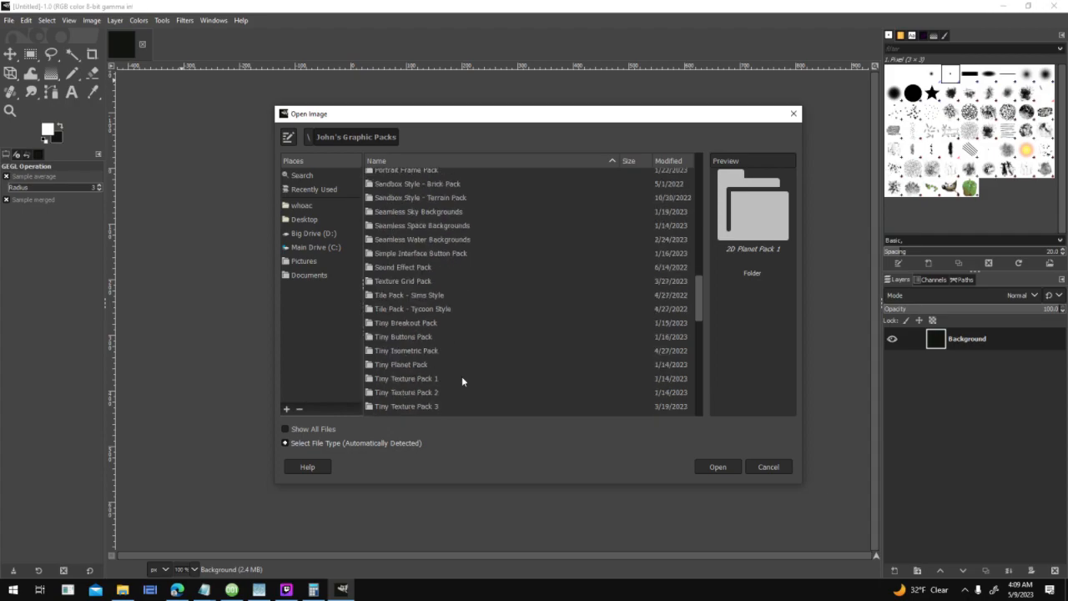
pyautogui.doubleClick(442, 352)
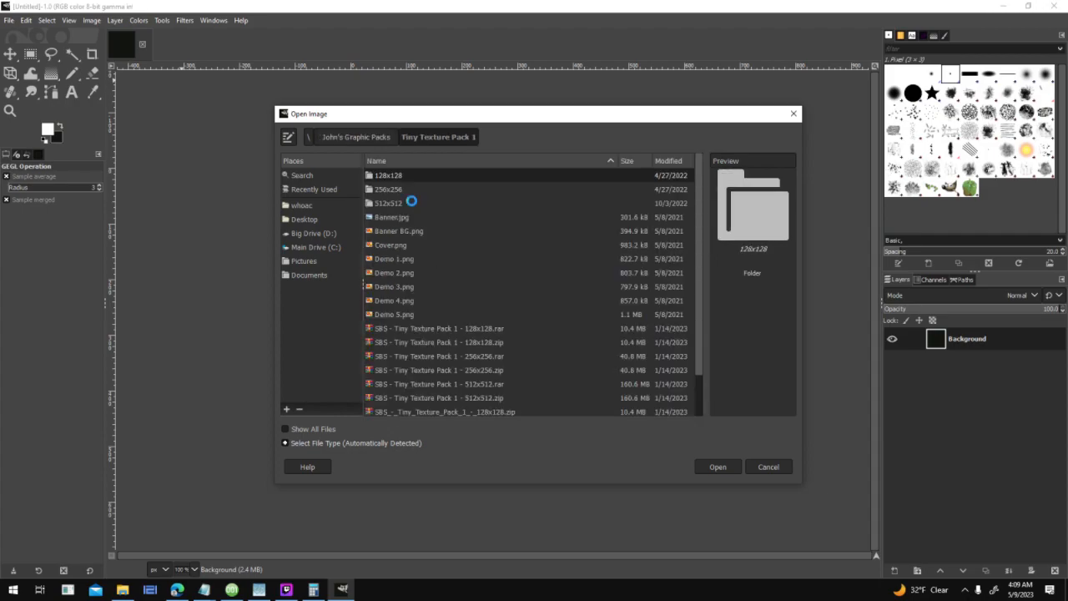
pyautogui.doubleClick(409, 203)
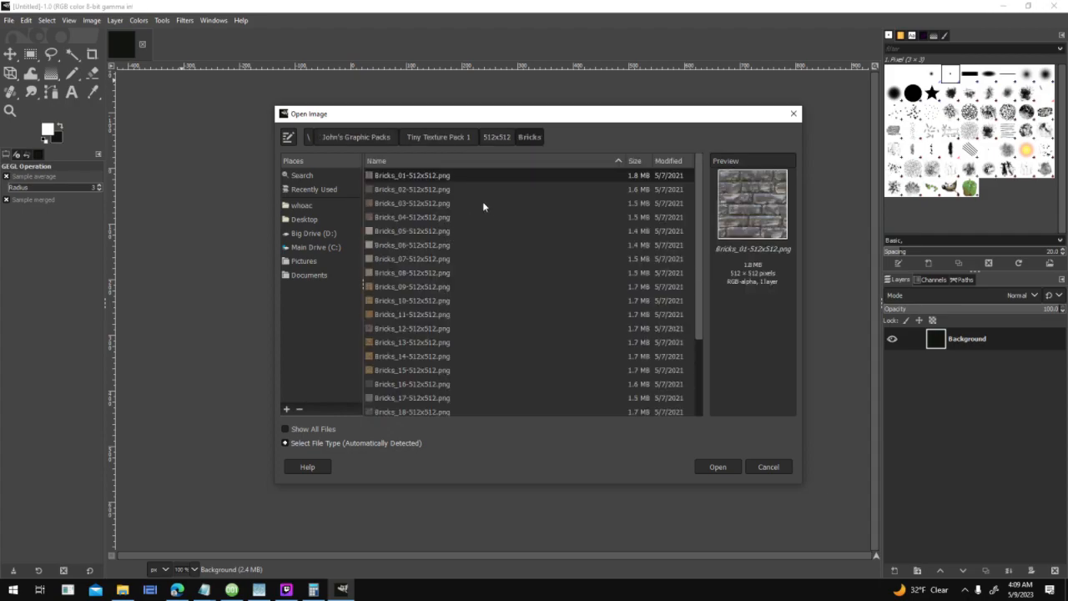
# Step: Preview several brick textures and open Bricks_09-512x512.png
pyautogui.click(474, 217)
pyautogui.click(457, 247)
pyautogui.click(462, 274)
pyautogui.click(465, 313)
pyautogui.click(461, 302)
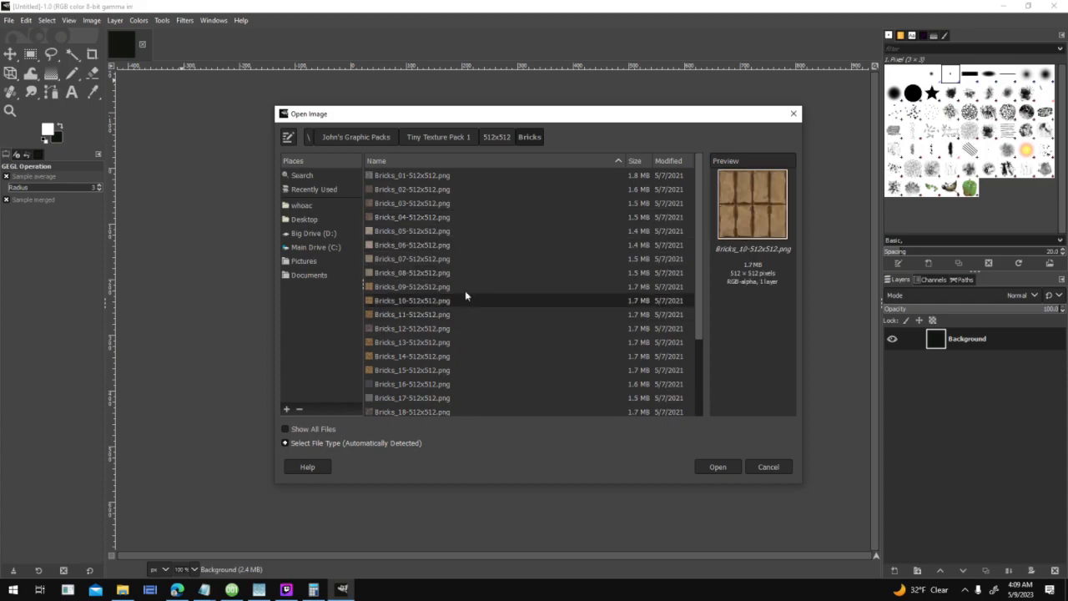
pyautogui.doubleClick(465, 287)
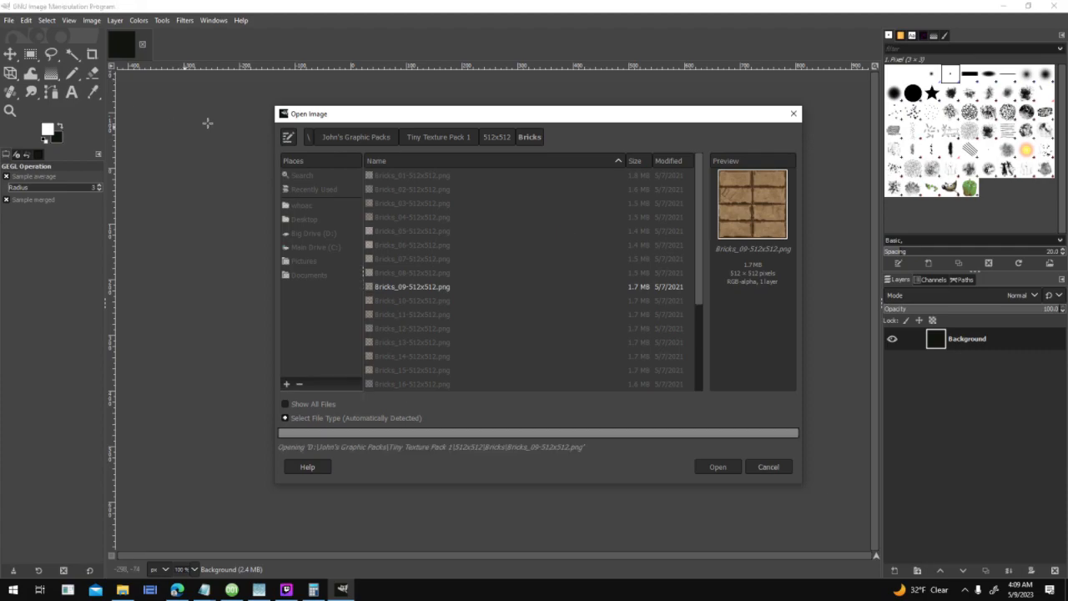
# Step: Open G'MIC-Qt on the brick texture and preview the Array [Regular] filter with X-Tiles set to 4
pyautogui.click(185, 21)
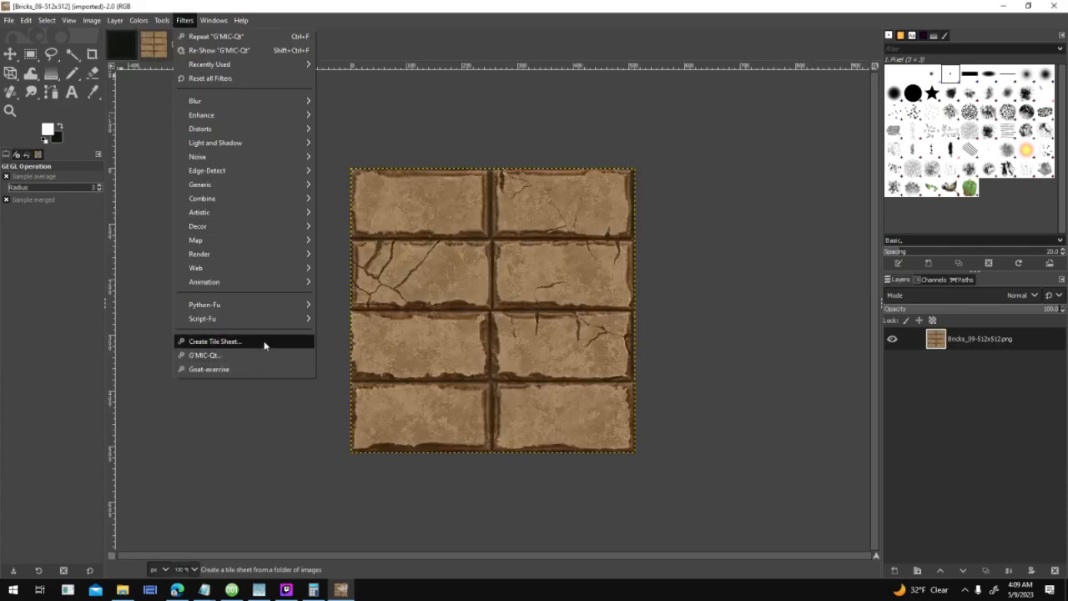
pyautogui.click(258, 355)
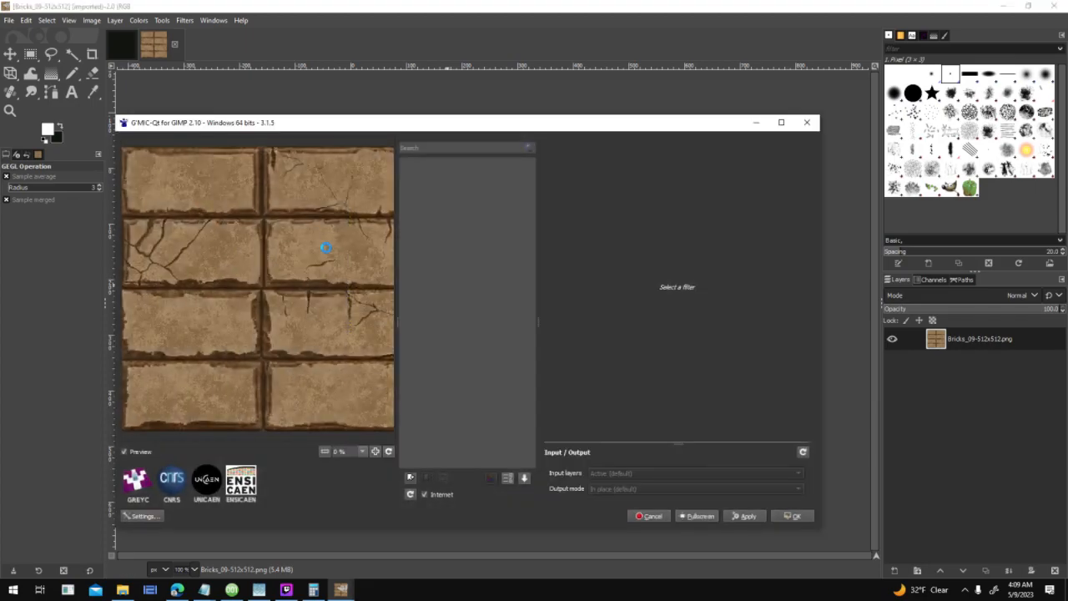
pyautogui.click(466, 256)
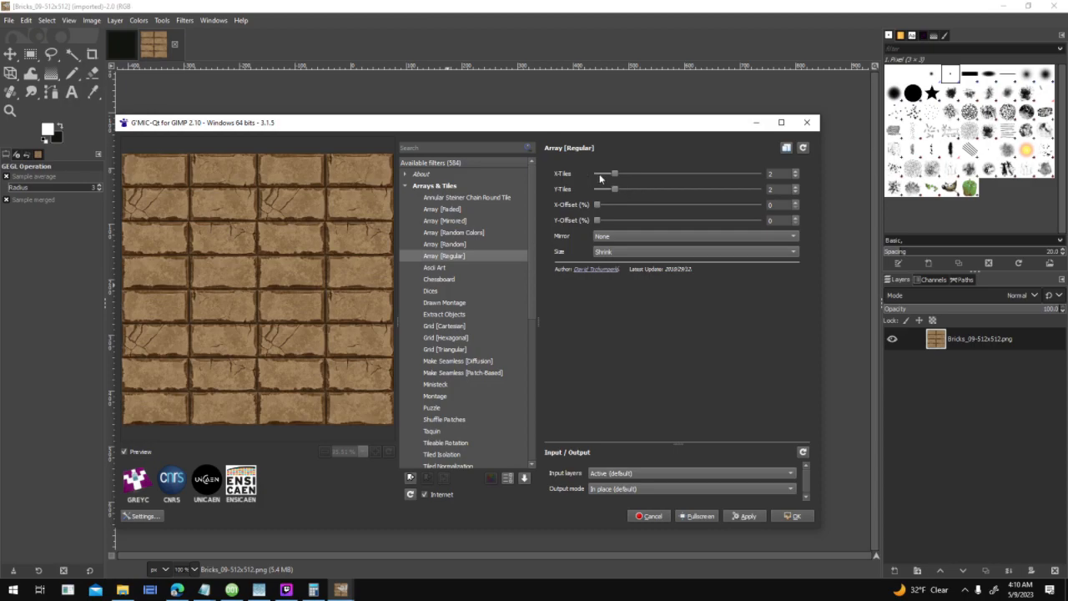
pyautogui.click(645, 175)
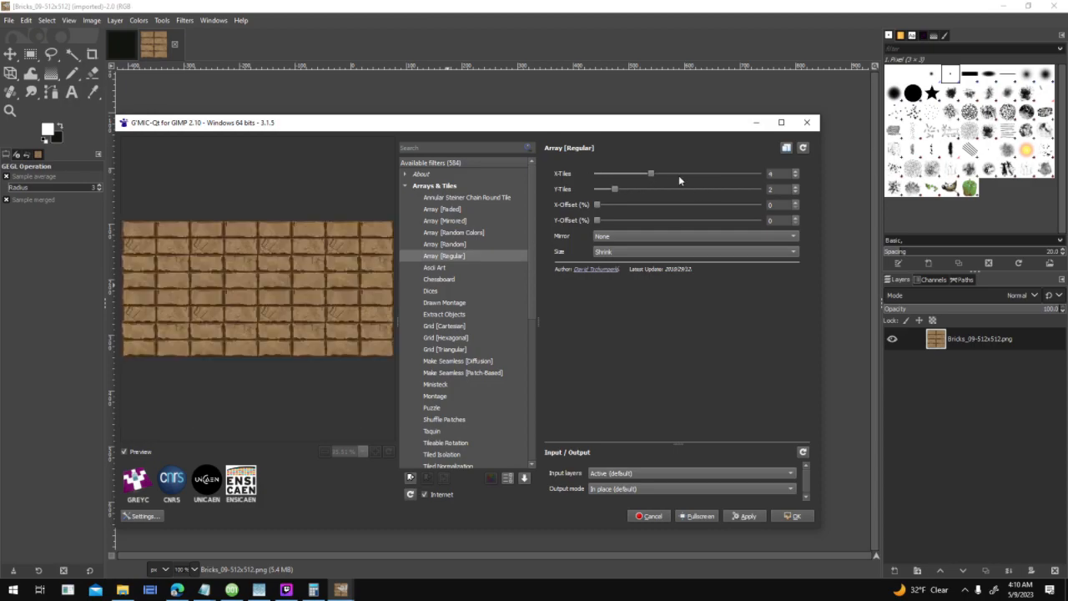
# Step: Preview further Arrays & Tiles filters on the bricks, including Dices, Chessboard, Grid [Cartesian], Make Seamless [Diffusion] and Puzzle
pyautogui.click(501, 290)
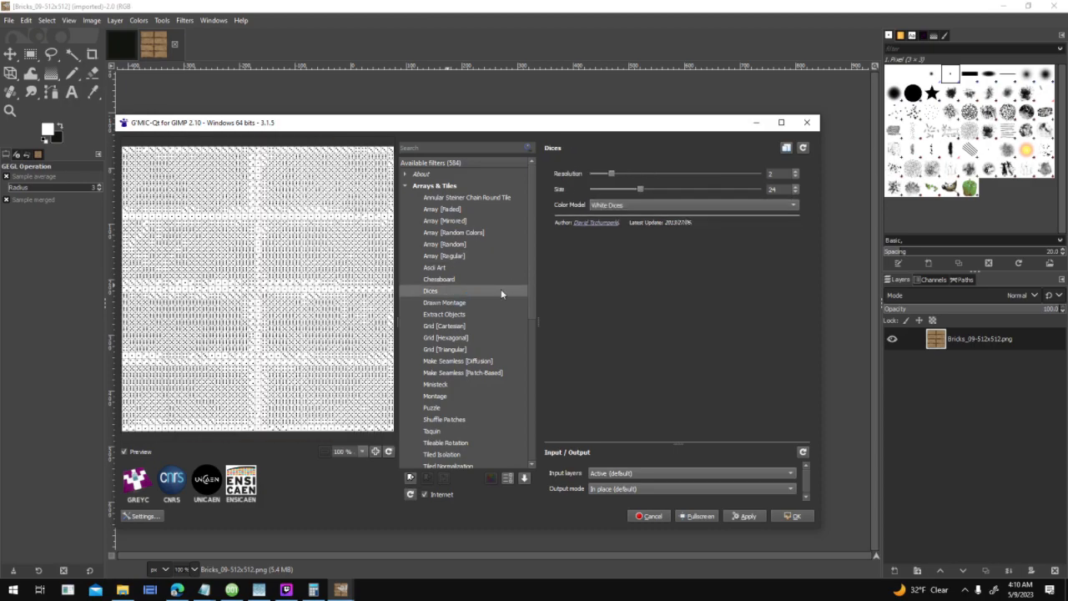
pyautogui.click(470, 279)
pyautogui.click(470, 326)
pyautogui.click(485, 359)
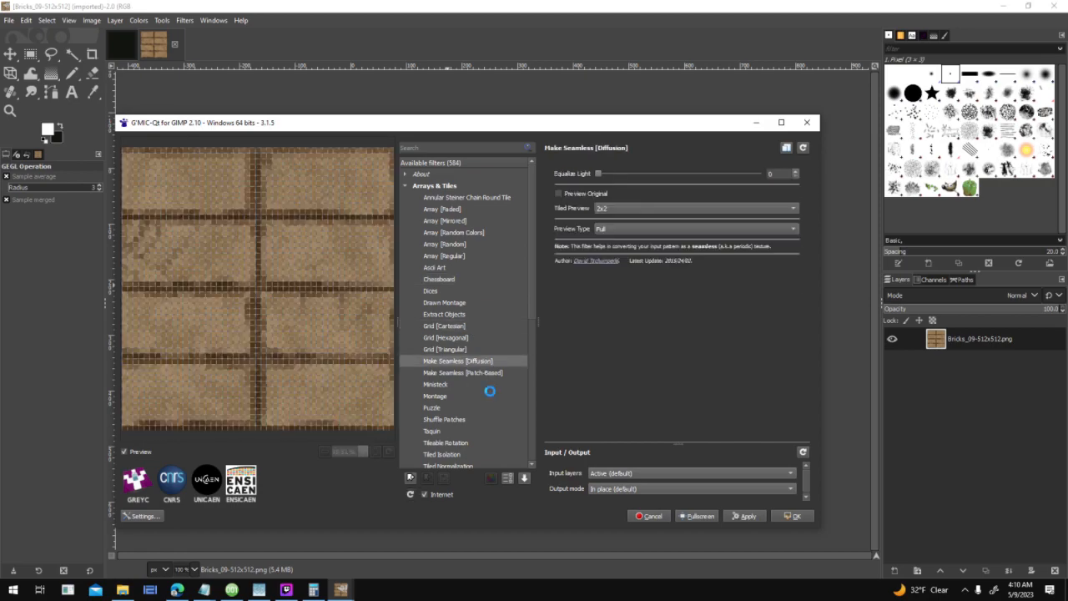
pyautogui.click(491, 409)
# Step: Widen the filter list, expand the Frames category and select Frame [Blur]
pyautogui.moveTo(534, 320); pyautogui.dragTo(548, 320)
pyautogui.scroll(-5, 444, 309)
pyautogui.click(409, 284)
pyautogui.click(409, 284)
pyautogui.scroll(-1, 458, 352)
pyautogui.click(406, 326)
pyautogui.click(440, 349)
# Step: Expand the Contours category and preview the Curvature, Super-Pixels and Edge filters on the brick texture
pyautogui.click(446, 282)
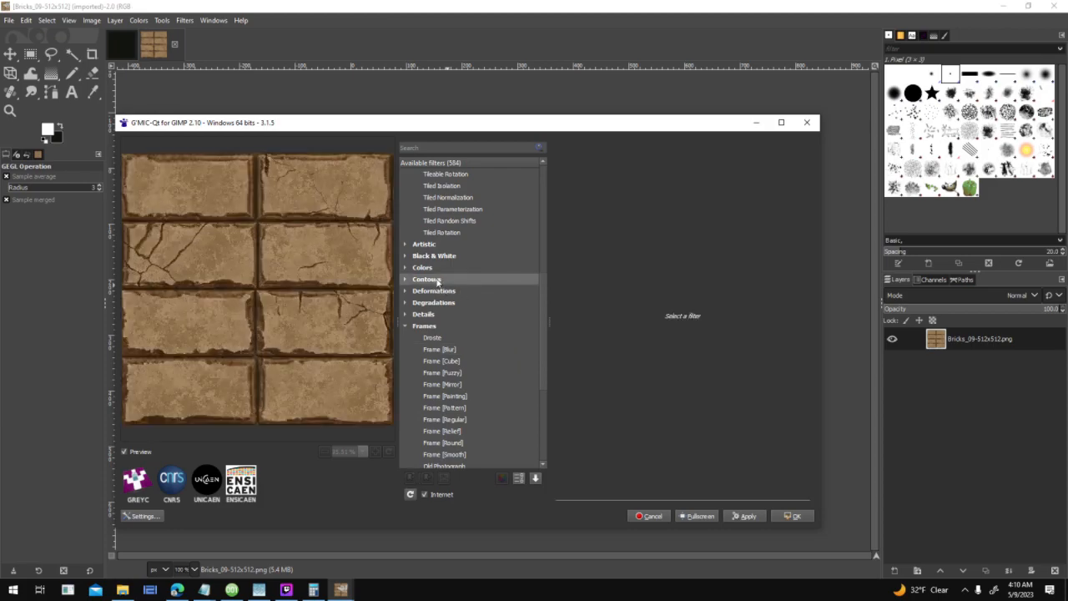
pyautogui.click(404, 280)
pyautogui.click(455, 303)
pyautogui.scroll(-5, 496, 321)
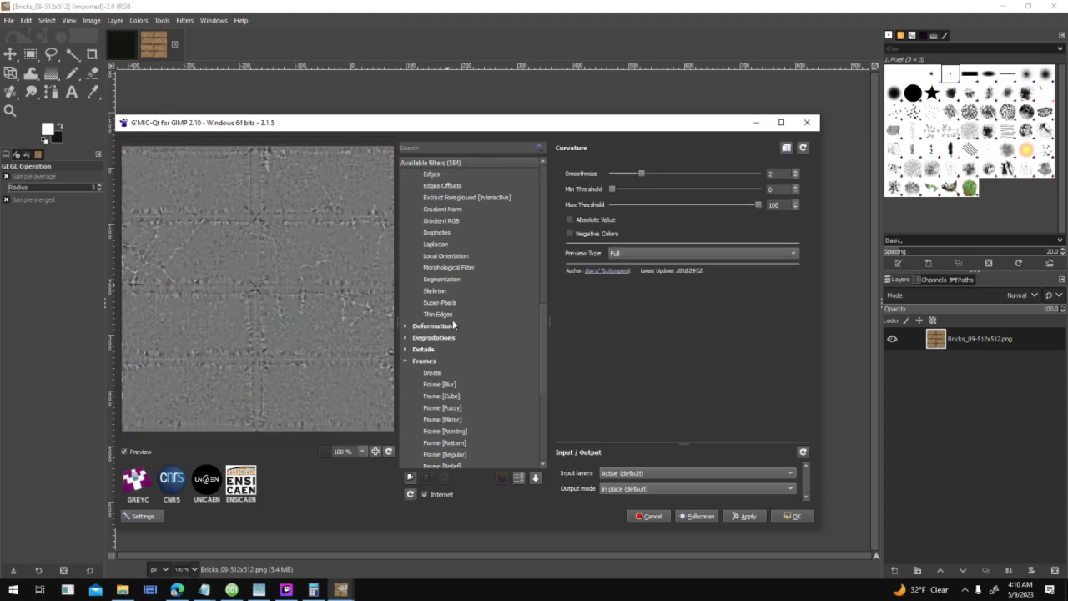
pyautogui.click(452, 303)
pyautogui.scroll(3, 467, 244)
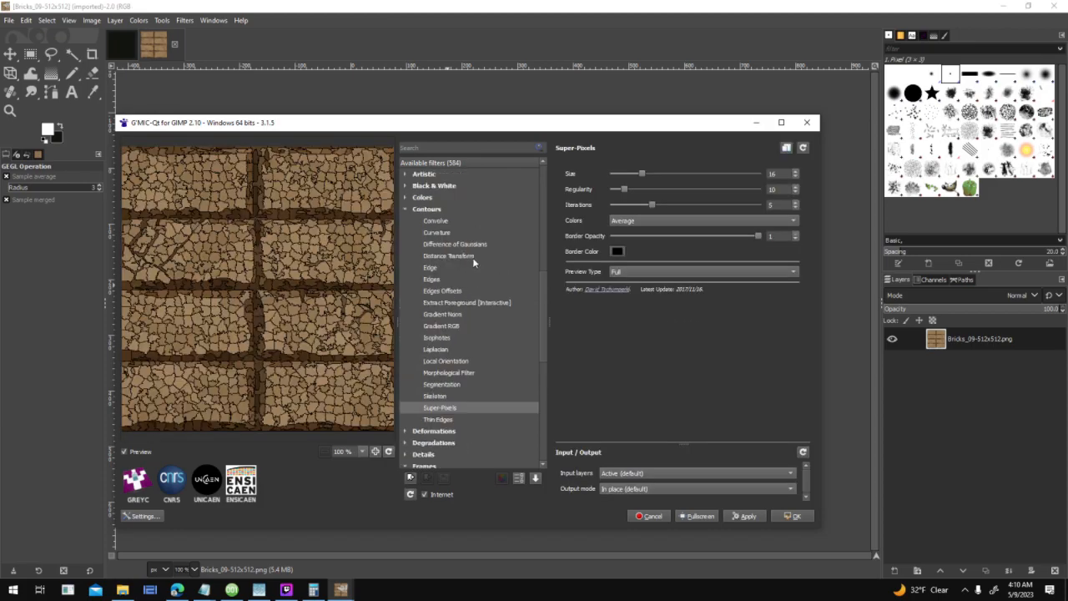
pyautogui.click(430, 268)
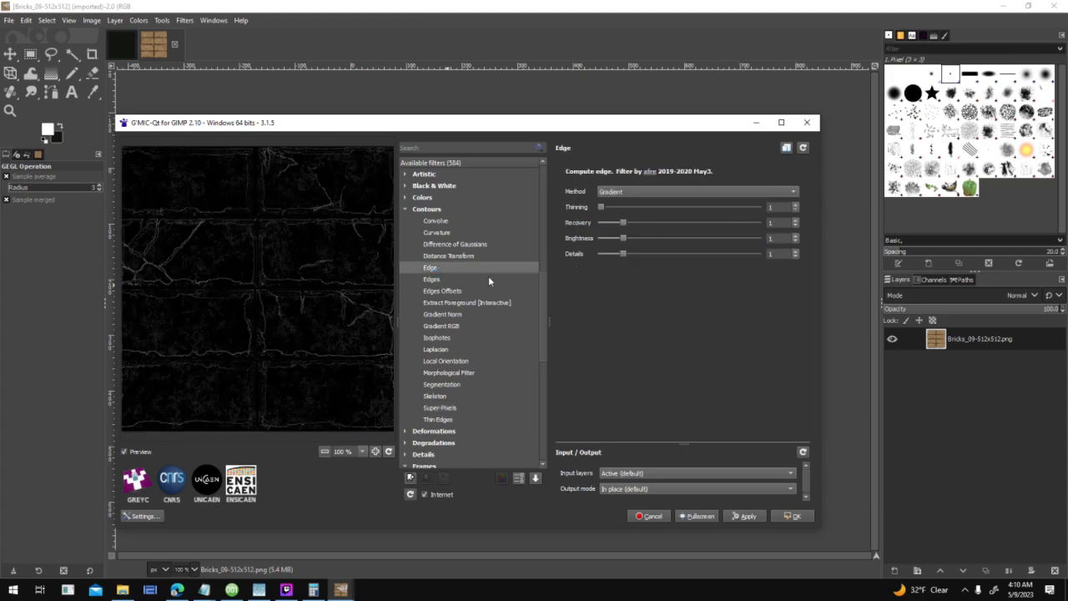
# Step: Collapse the expanded filter categories, search the filters for "carte" and preview Cartesian Transform
pyautogui.scroll(5, 489, 275)
pyautogui.click(413, 384)
pyautogui.click(470, 375)
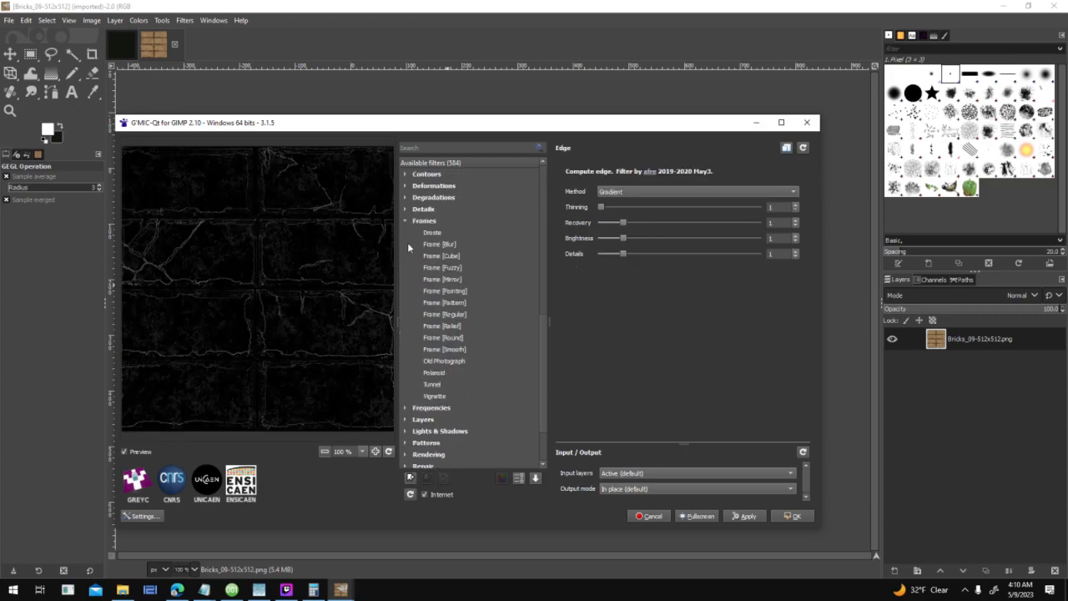
pyautogui.click(405, 222)
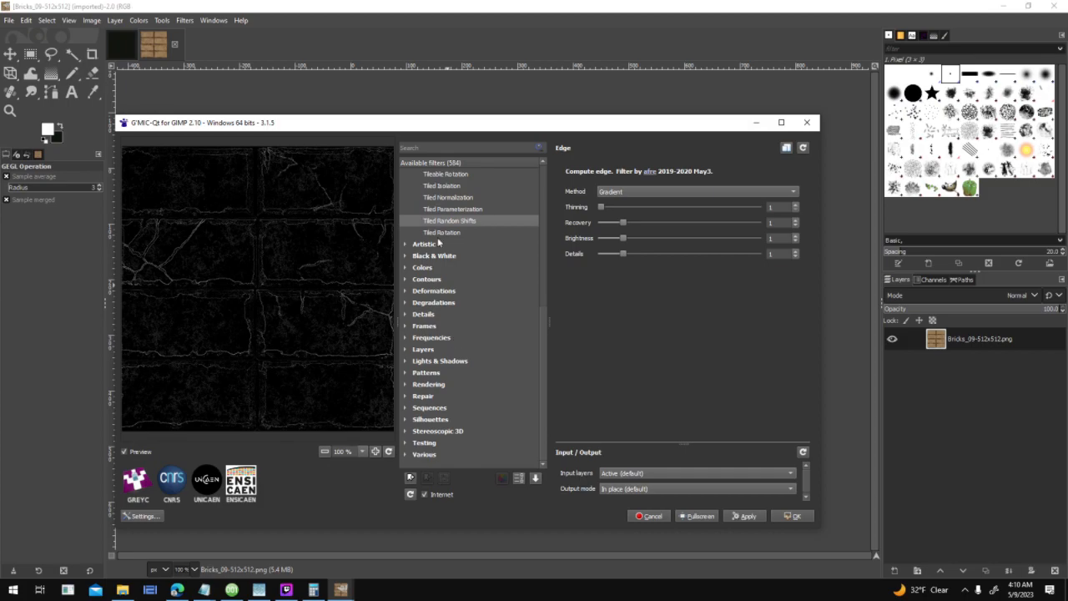
pyautogui.scroll(5, 441, 250)
pyautogui.click(406, 185)
pyautogui.click(425, 147)
pyautogui.write('carte')
pyautogui.click(457, 211)
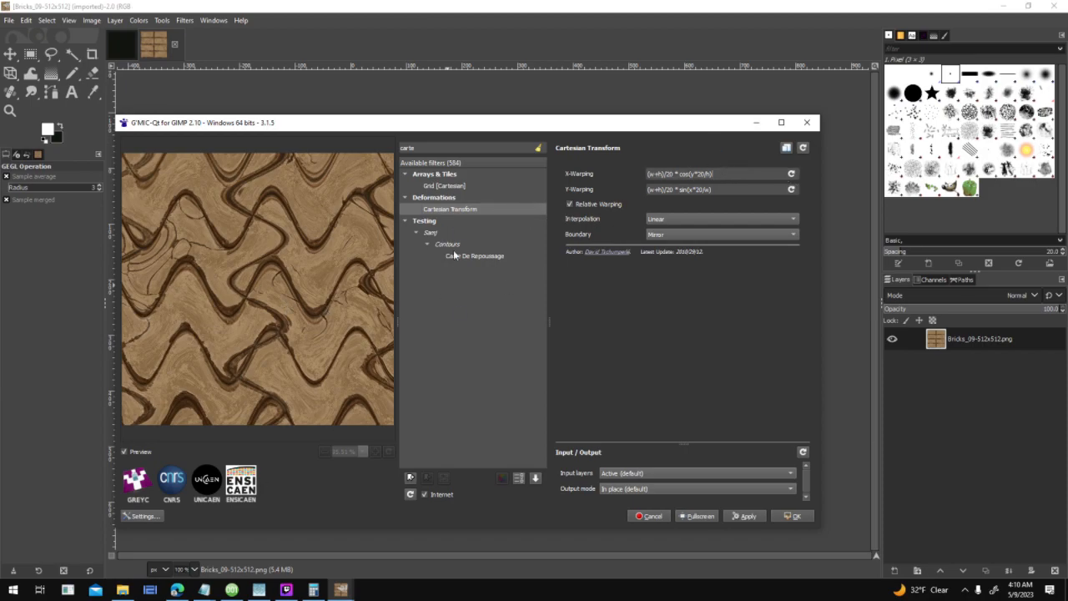
# Step: Compare the Cartesian Transform preview with the original bricks and toggle Relative Warping off and back on
pyautogui.click(320, 310)
pyautogui.click(321, 310)
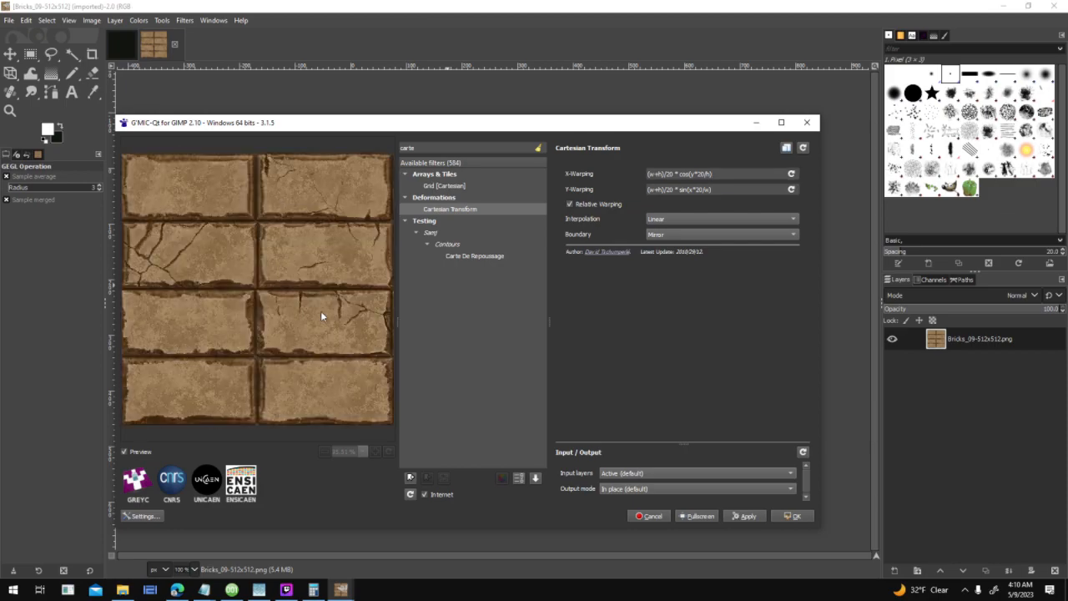
pyautogui.click(570, 203)
pyautogui.click(606, 206)
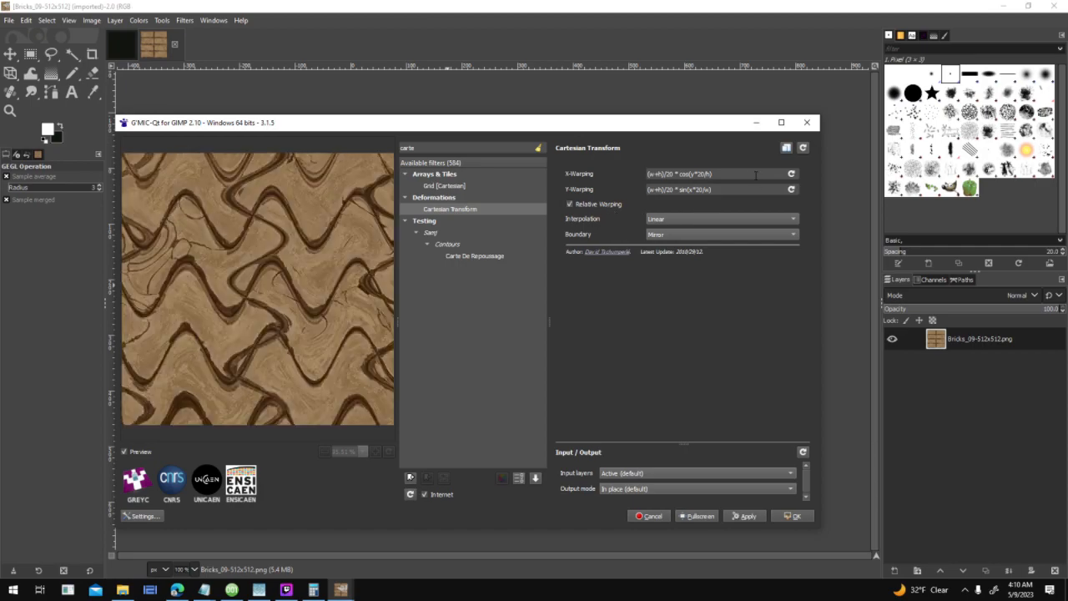
# Step: Apply Cartesian Transform to the brick texture, and quit GIMP discarding the unsaved changes
pyautogui.tripleClick(736, 172)
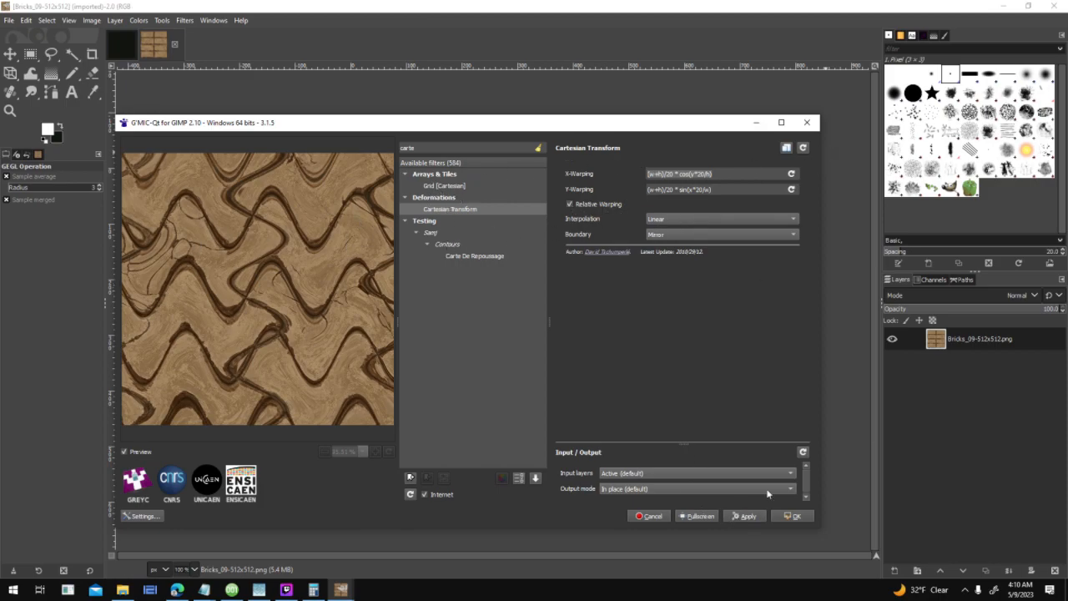
pyautogui.click(791, 516)
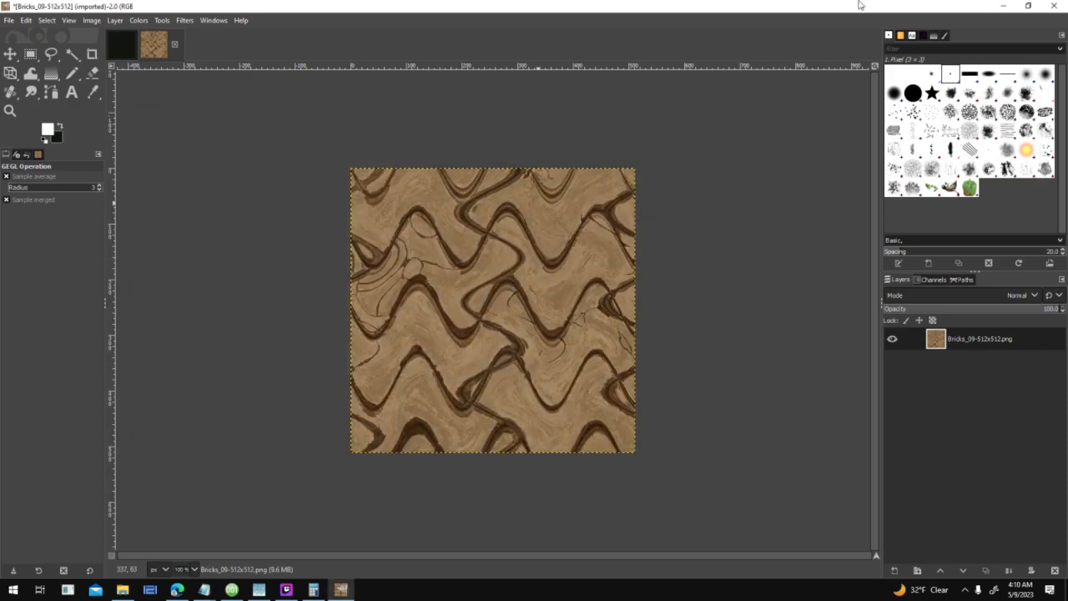
pyautogui.click(1054, 6)
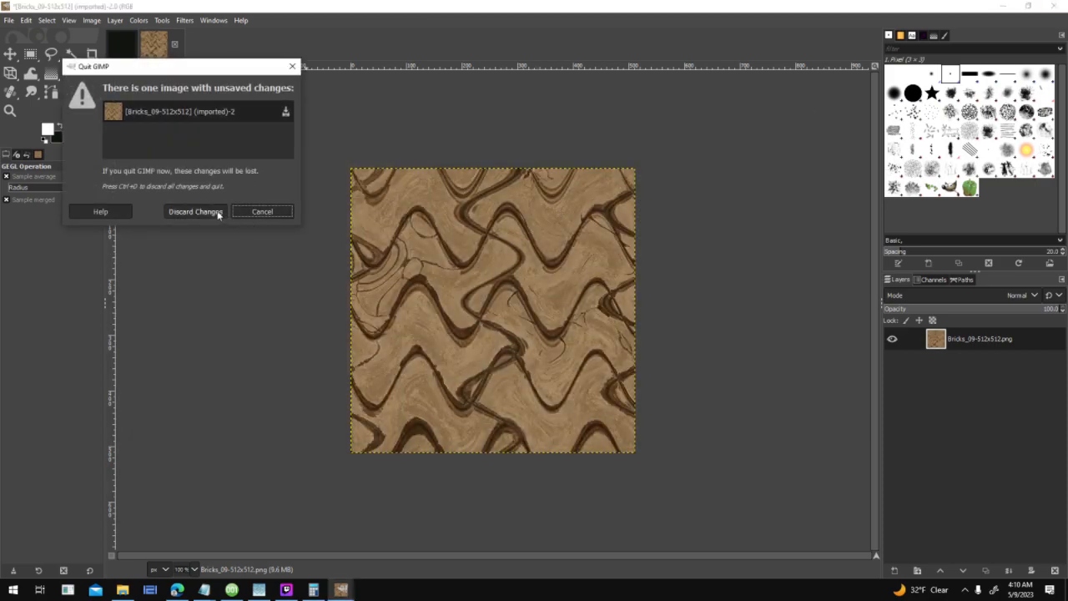
pyautogui.click(195, 210)
# Step: In Texture Maker, spread the Atmosphere Glow and bymmer(0) windows along the top of the workspace, and close the Calculator
pyautogui.moveTo(591, 144); pyautogui.dragTo(605, 70)
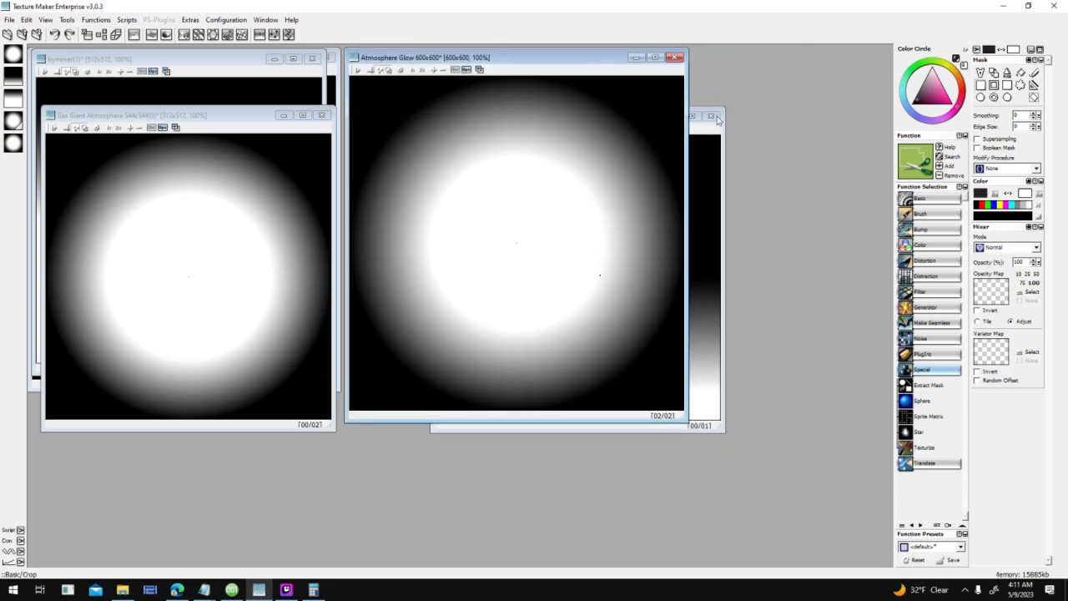
pyautogui.click(715, 129)
pyautogui.moveTo(627, 115); pyautogui.dragTo(800, 57)
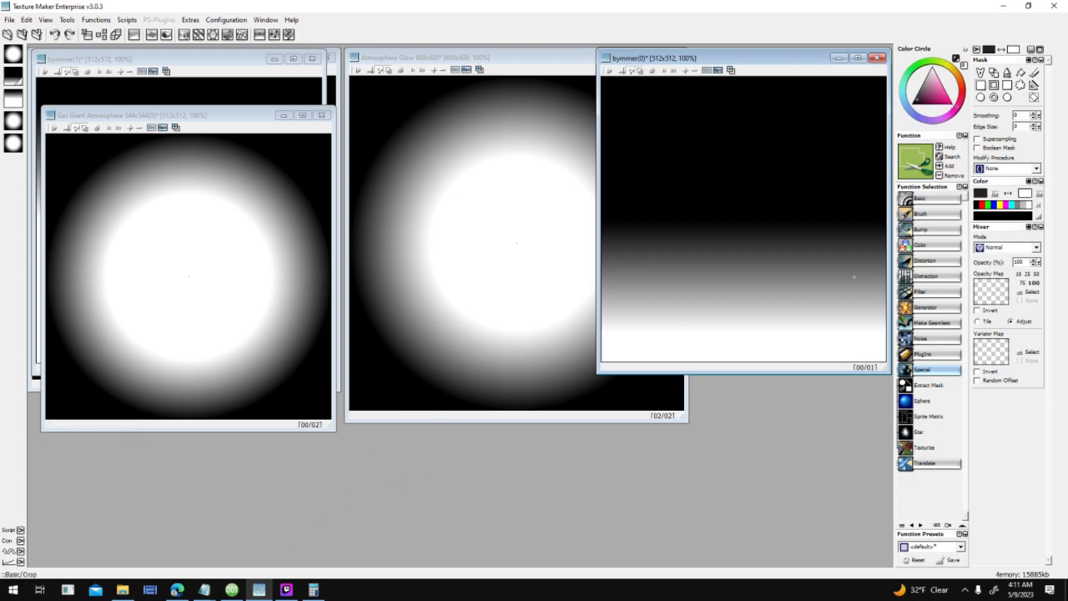
pyautogui.click(313, 590)
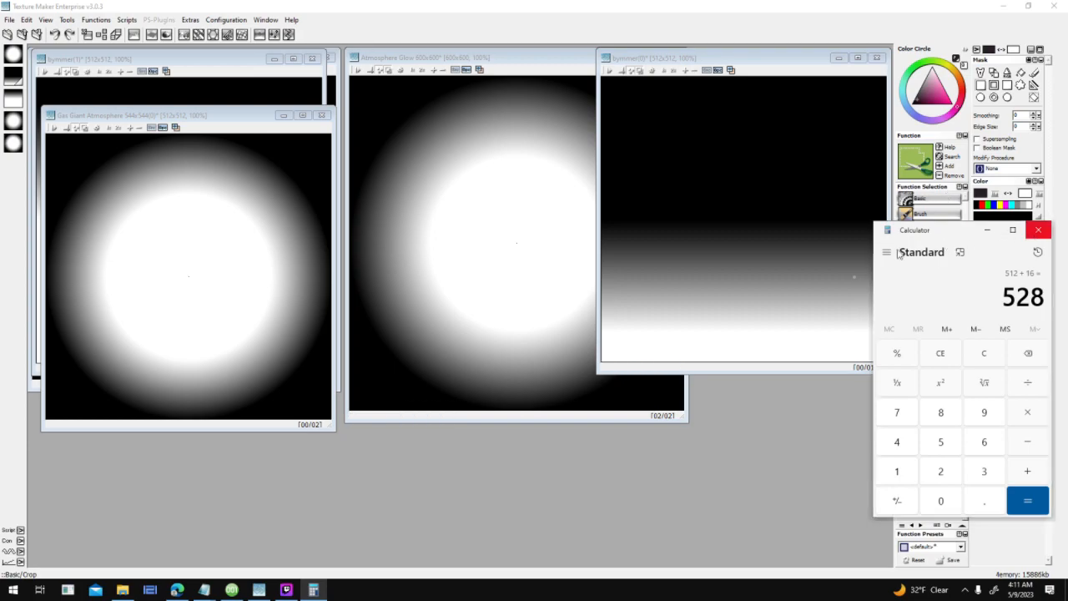
pyautogui.hotkey('alt', 'F4')
pyautogui.moveTo(814, 61); pyautogui.dragTo(803, 121)
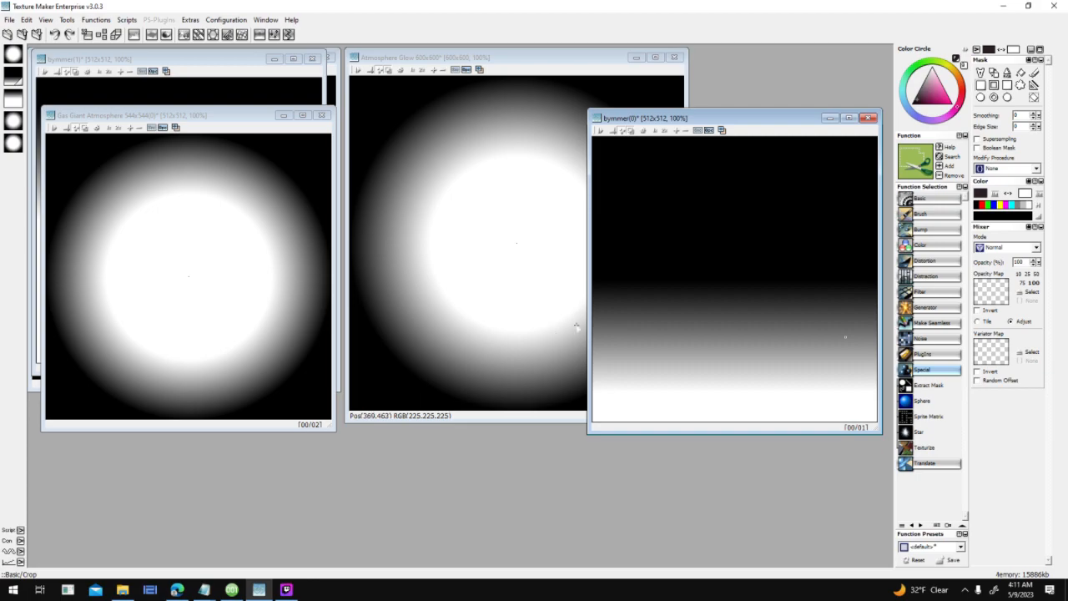
pyautogui.doubleClick(639, 110)
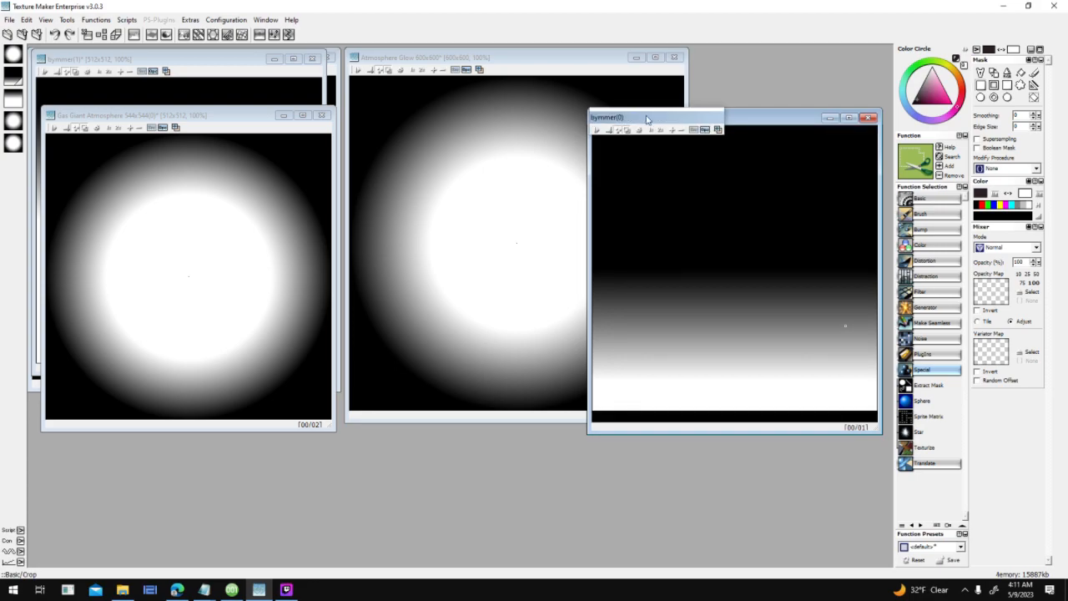
pyautogui.doubleClick(646, 120)
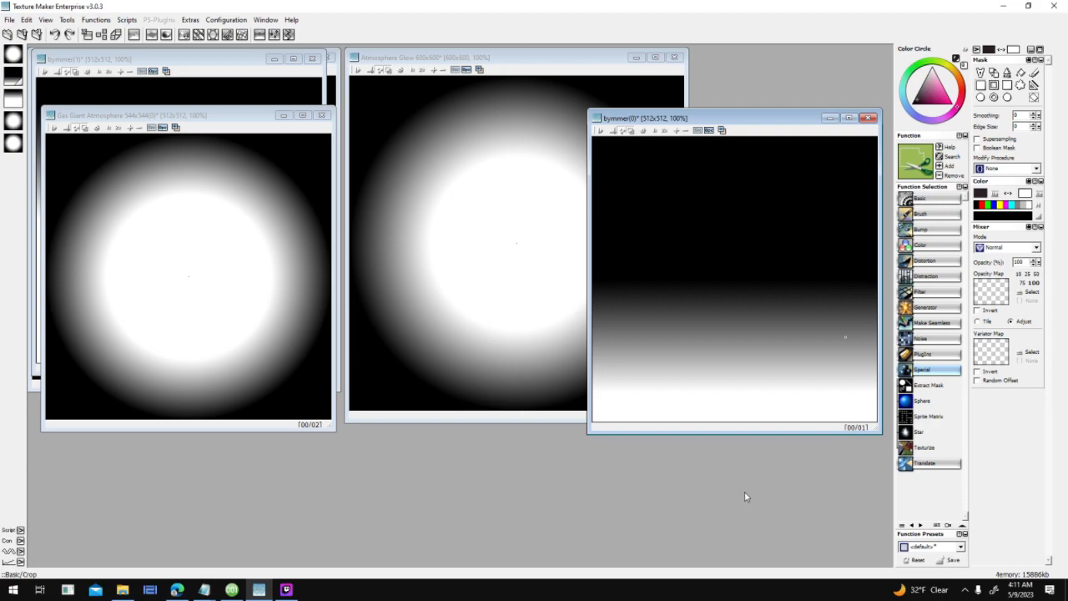
pyautogui.moveTo(766, 115); pyautogui.dragTo(765, 68)
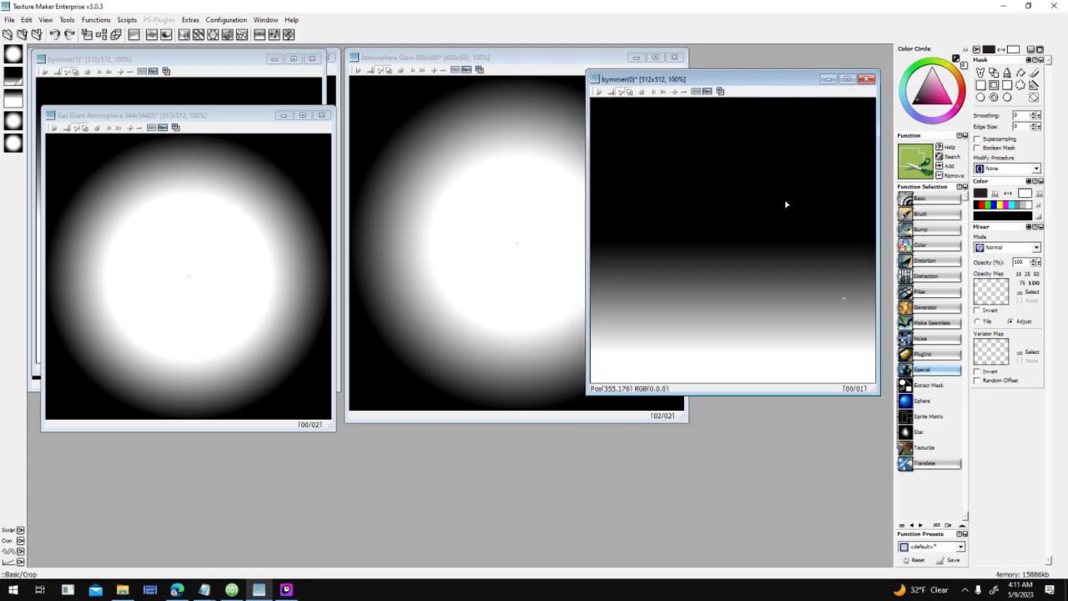